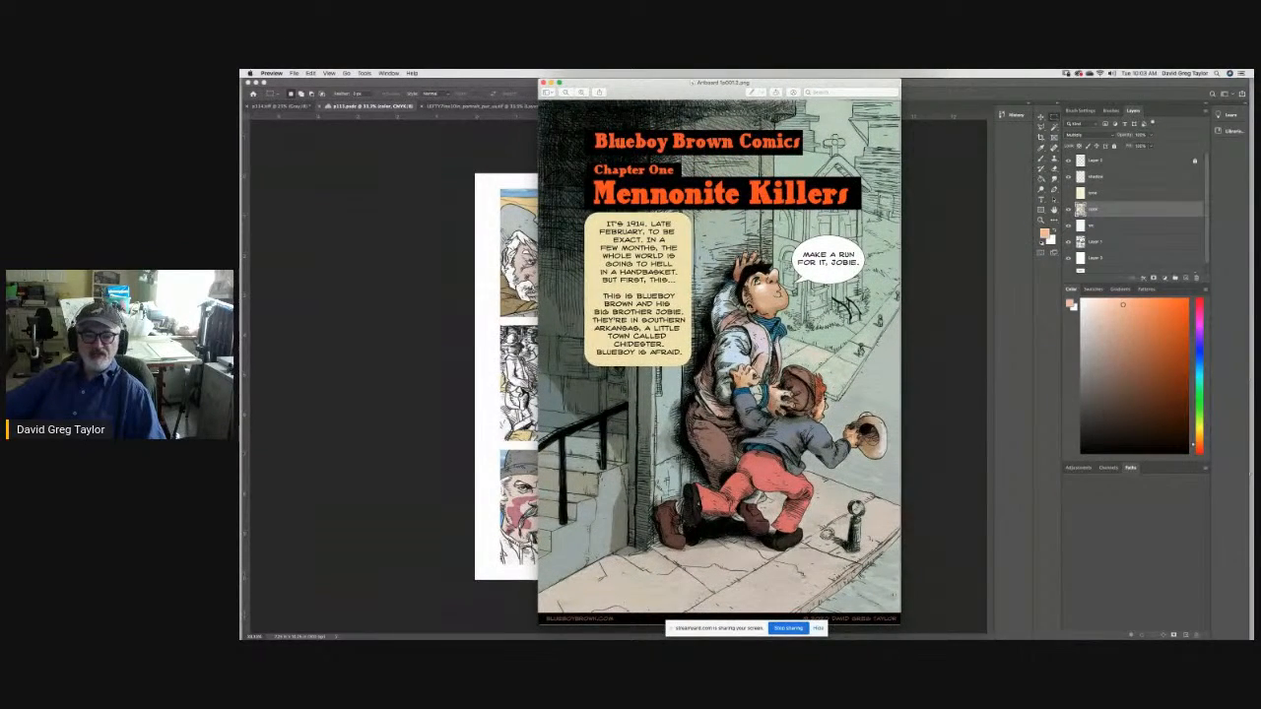
# Enlarge and reposition the Mennonite Killers cover image window for viewing, and minimize it to reveal the comic page in Photoshop.
pyautogui.click(817, 629)
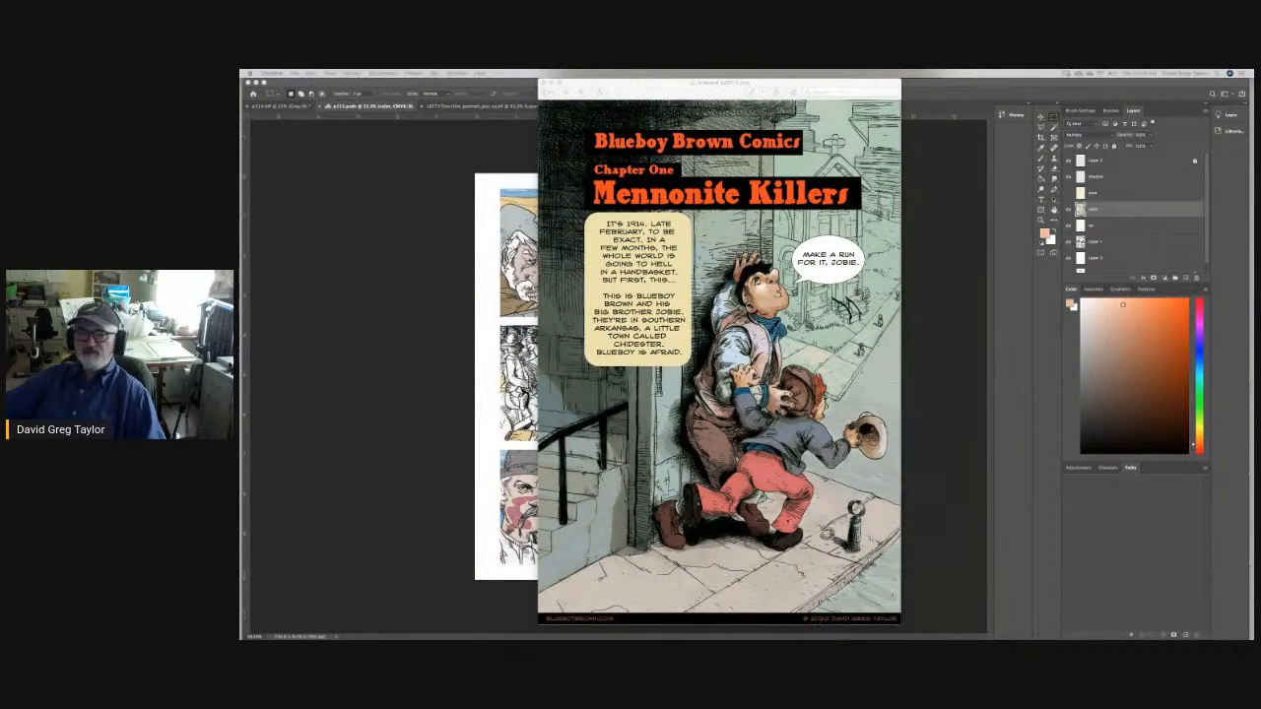
pyautogui.moveTo(690, 88); pyautogui.dragTo(669, 87)
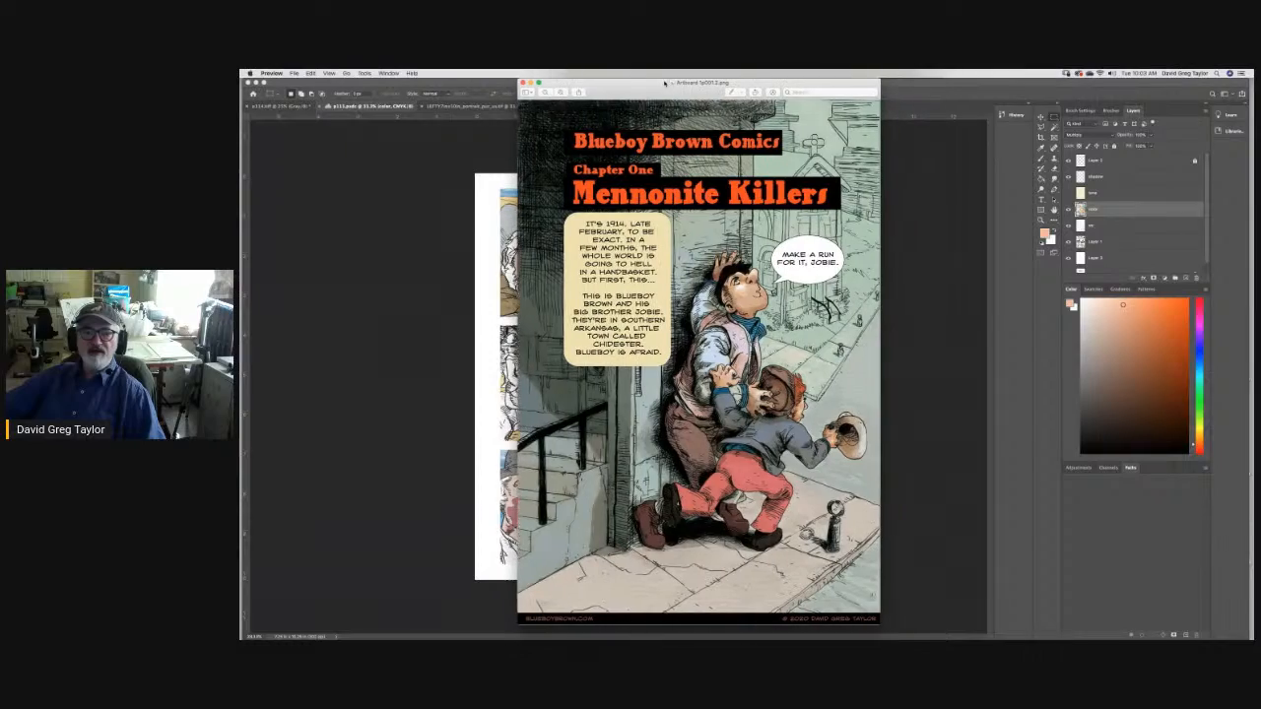
pyautogui.moveTo(877, 624); pyautogui.dragTo(983, 640)
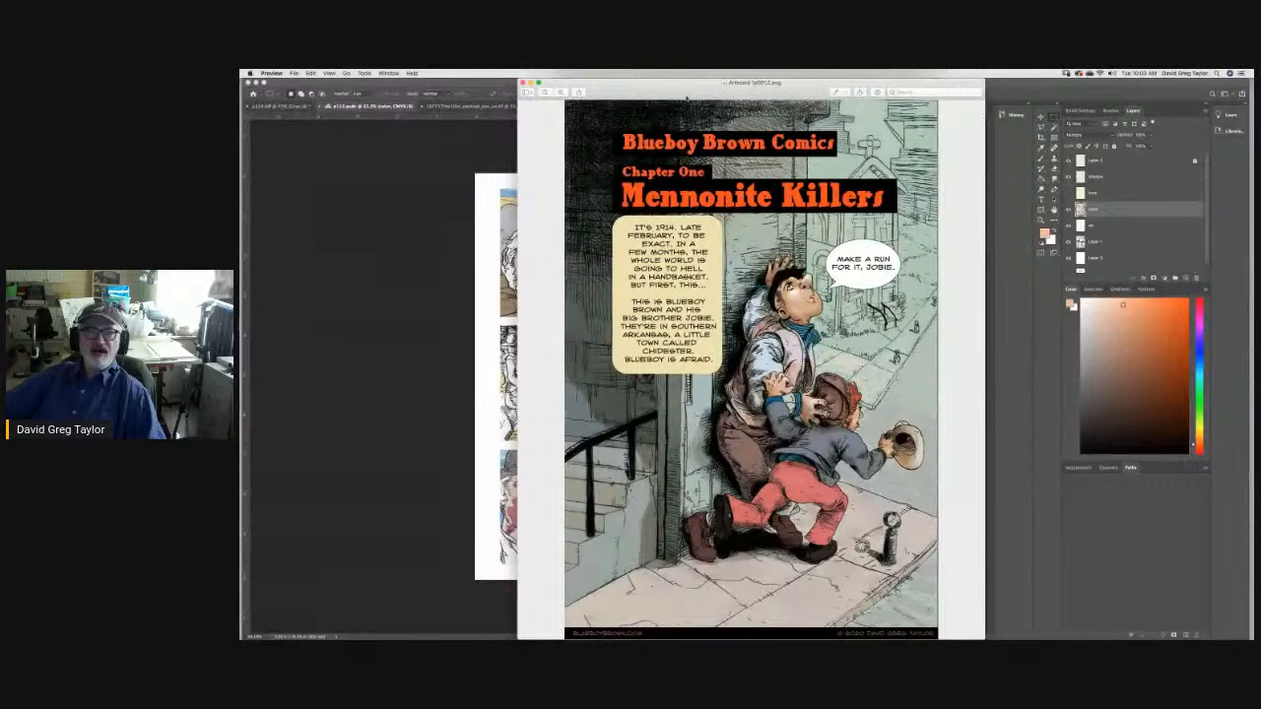
pyautogui.moveTo(686, 89); pyautogui.dragTo(634, 88)
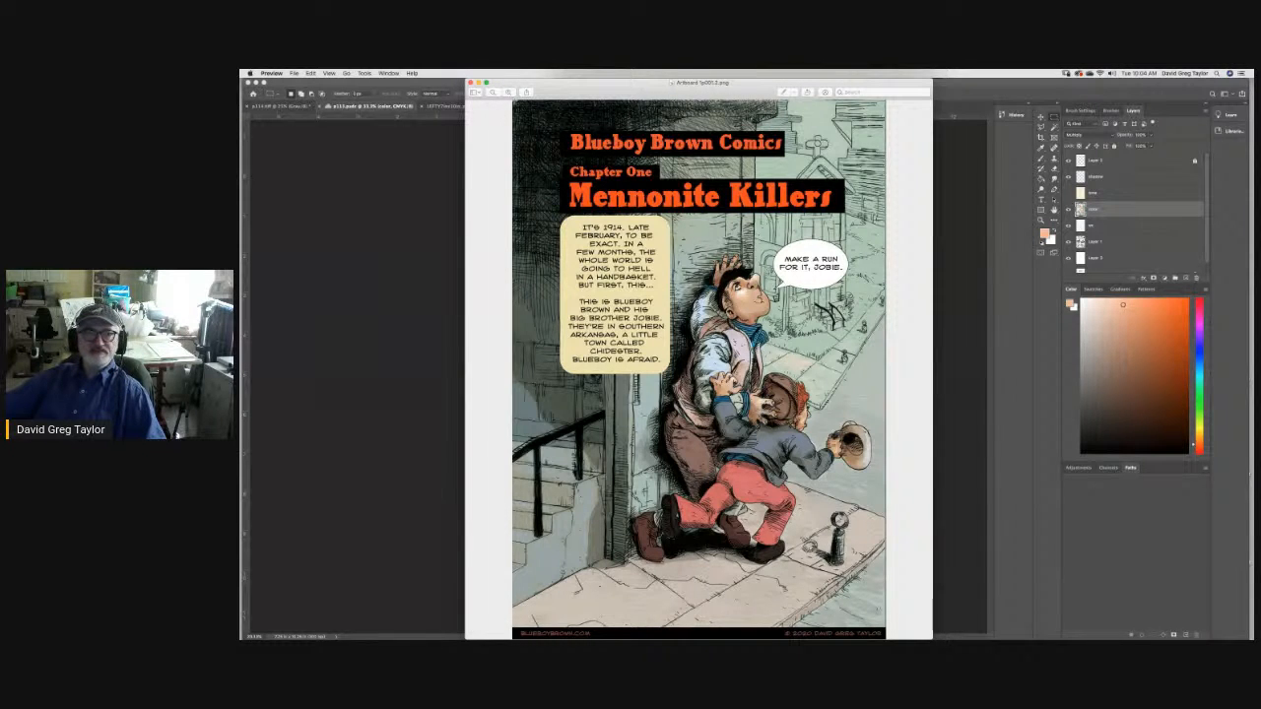
pyautogui.click(478, 83)
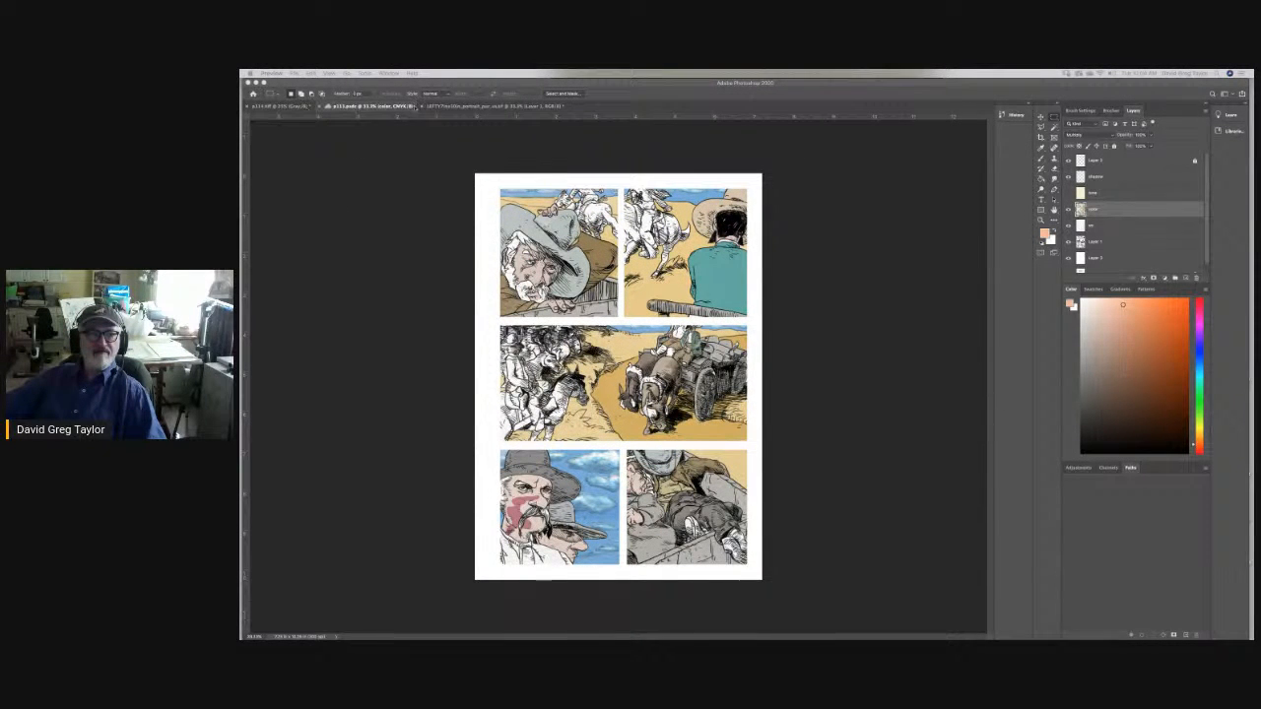
# Compare the partly coloured p113 page with the black-and-white LEFTY portrait page, and view p113's upper panels at 50%.
pyautogui.click(445, 106)
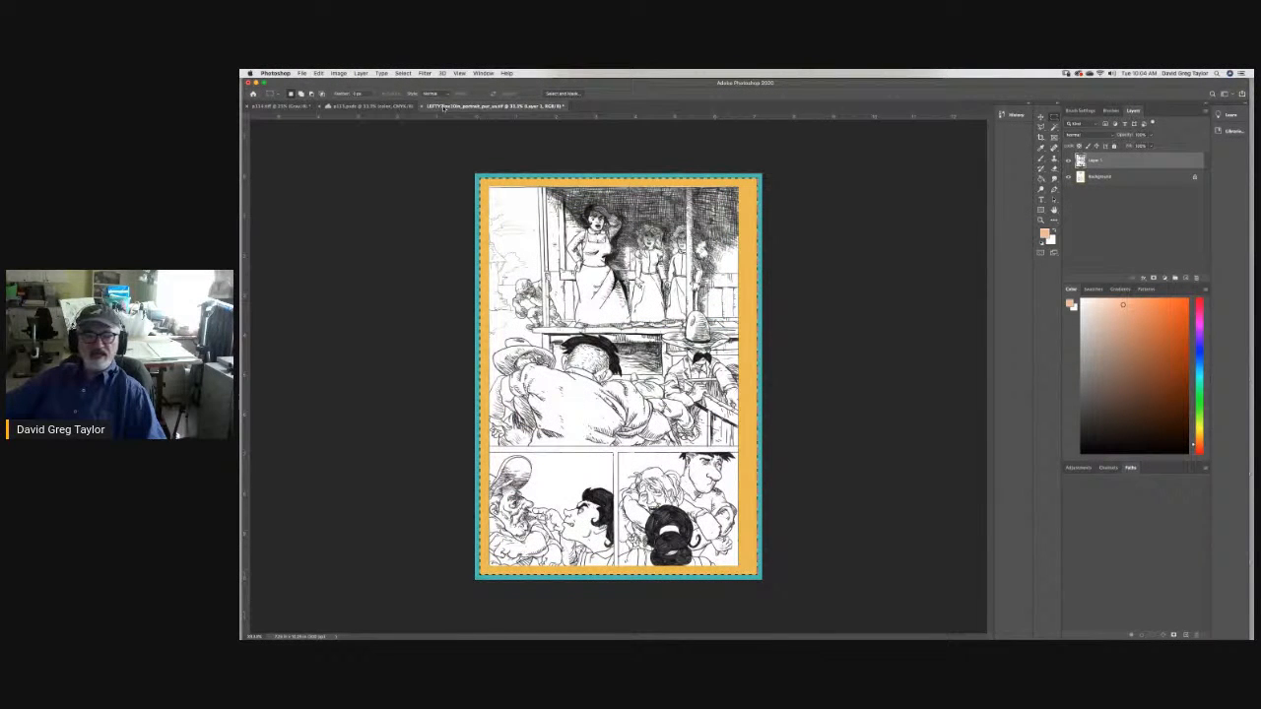
pyautogui.click(372, 107)
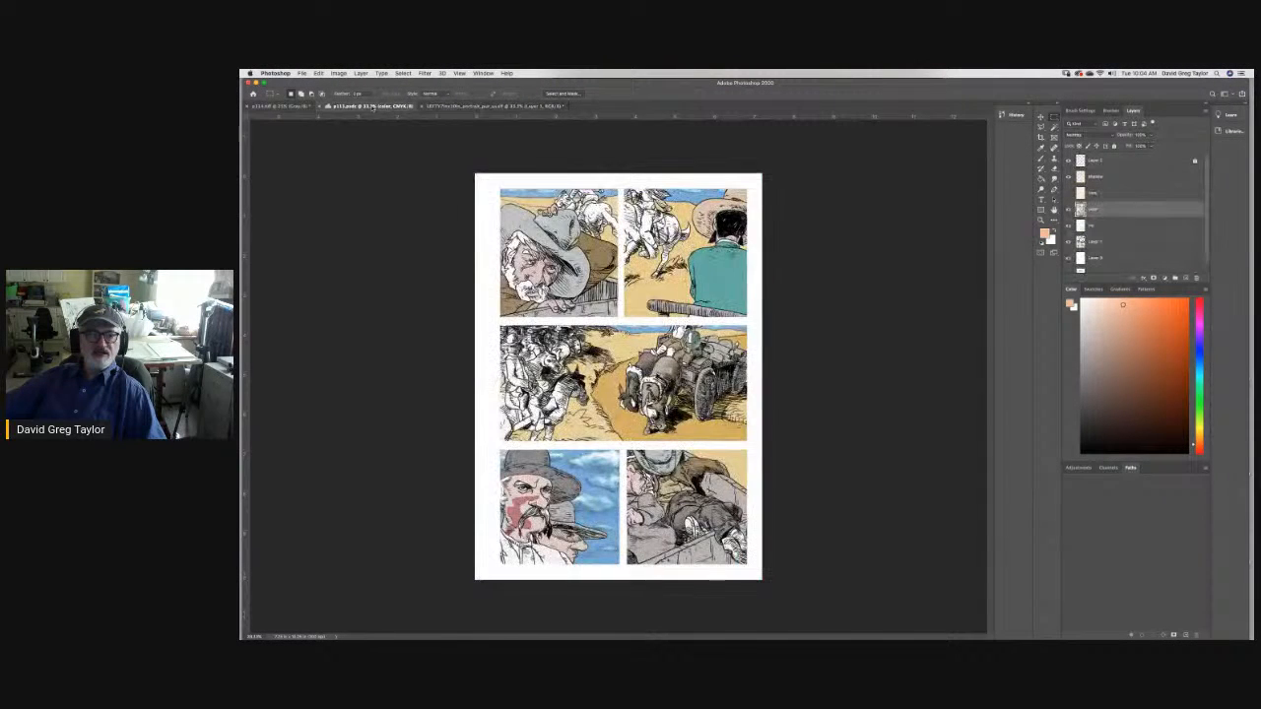
pyautogui.click(463, 109)
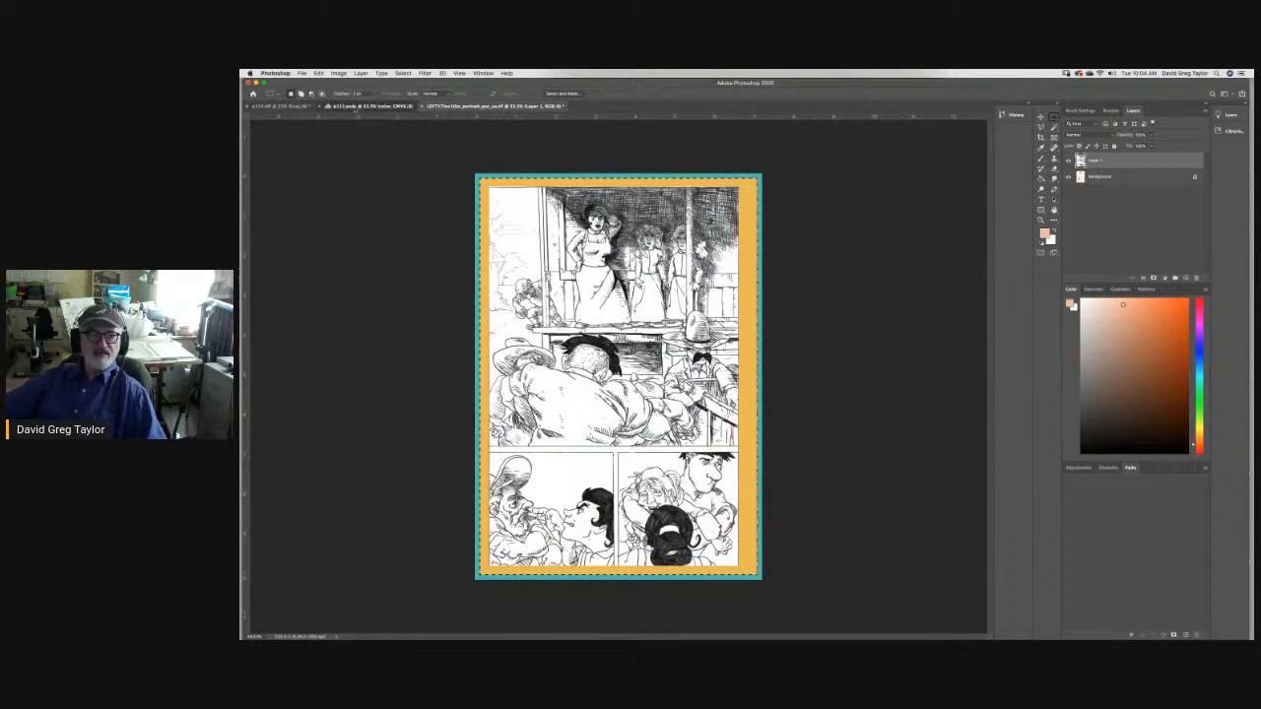
pyautogui.click(355, 107)
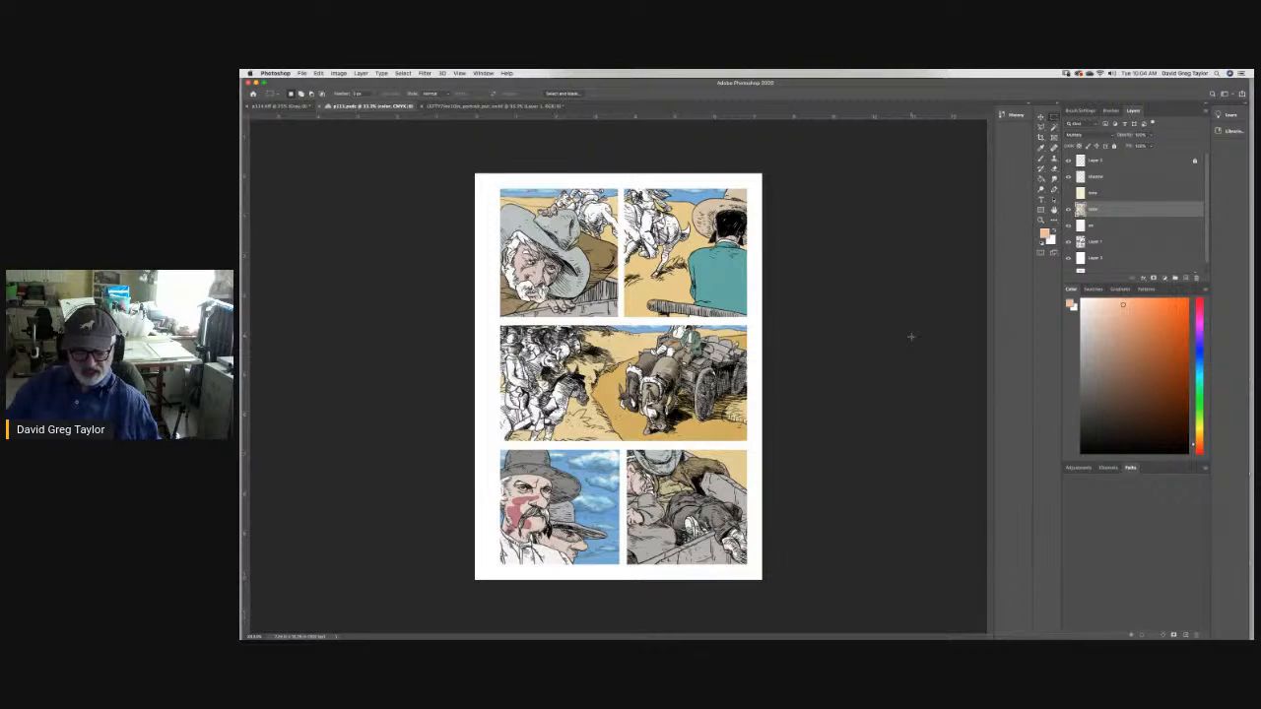
pyautogui.press('super+equal')
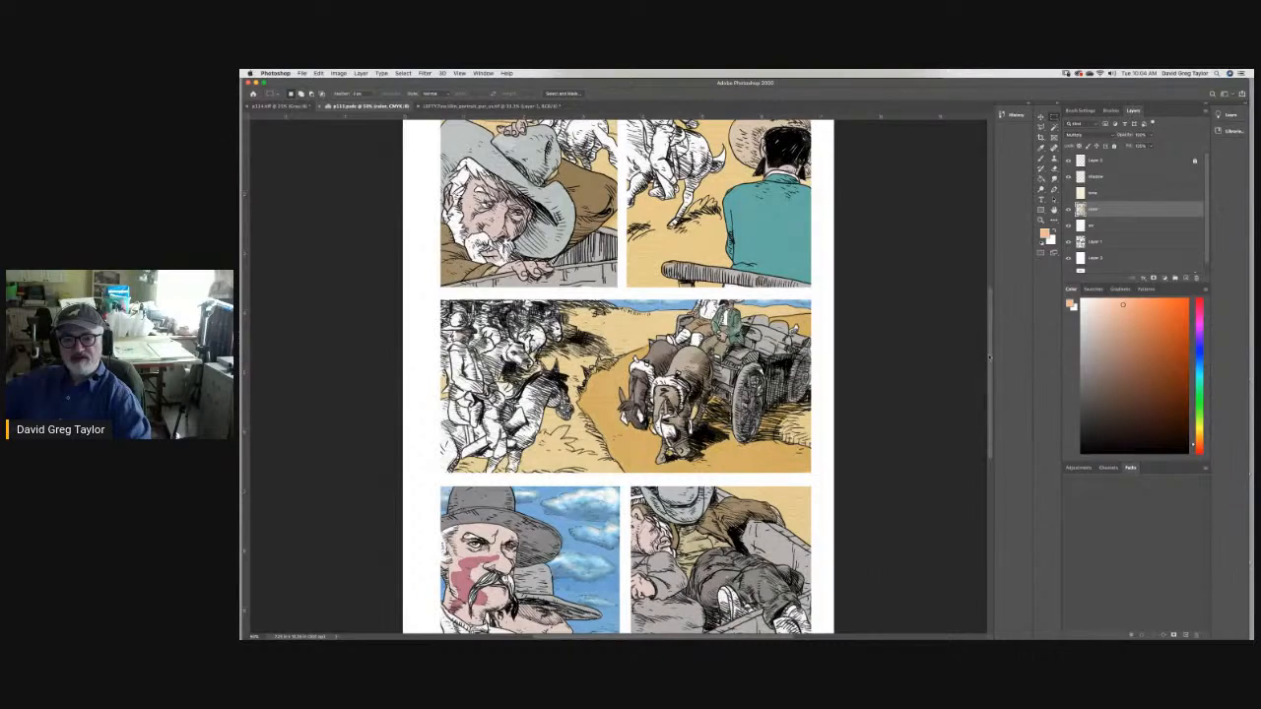
pyautogui.moveTo(991, 352); pyautogui.dragTo(992, 327)
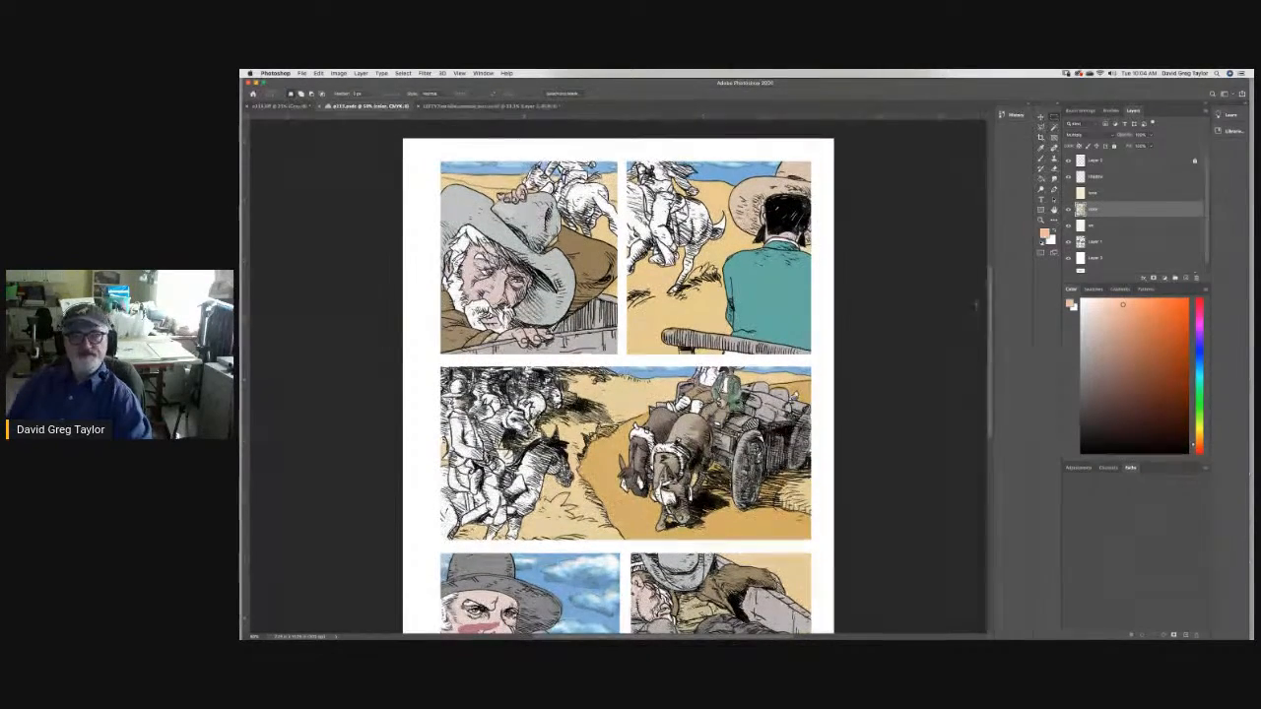
# Open the p112 page from the cloud documents.
pyautogui.click(302, 73)
pyautogui.moveTo(308, 113)
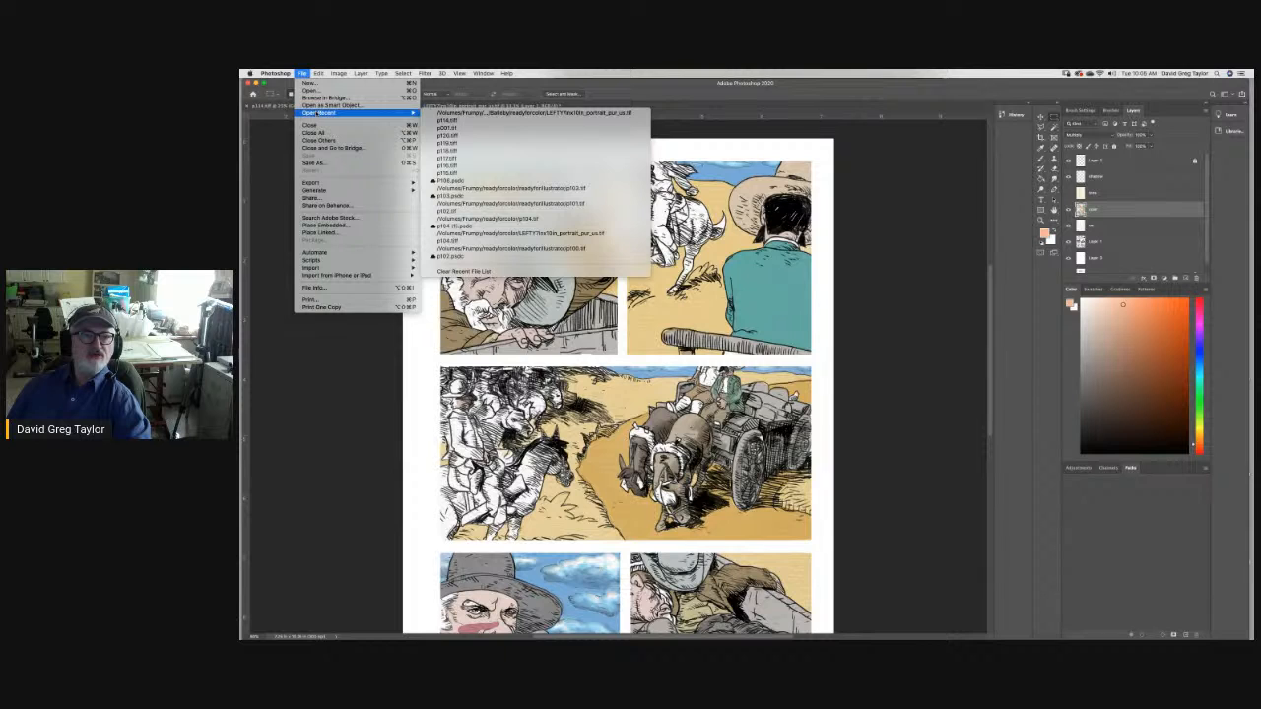
pyautogui.click(311, 91)
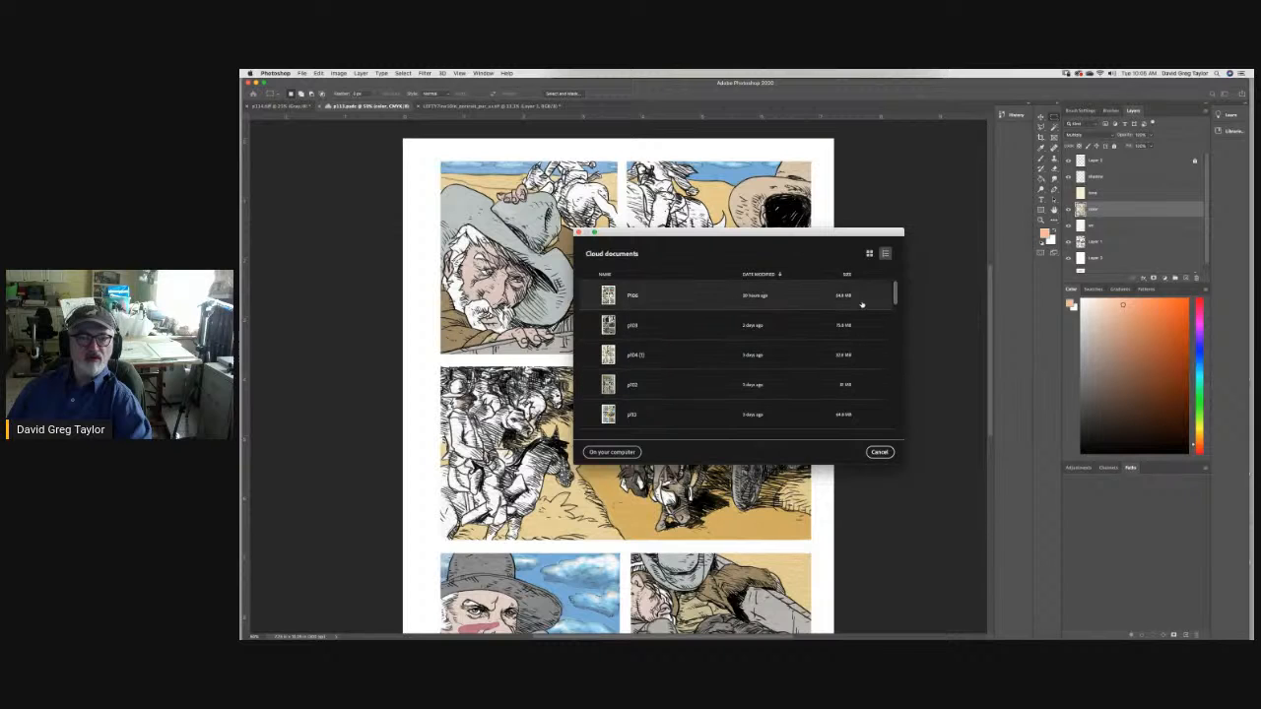
pyautogui.scroll(-2, 897, 297)
pyautogui.scroll(-3, 896, 300)
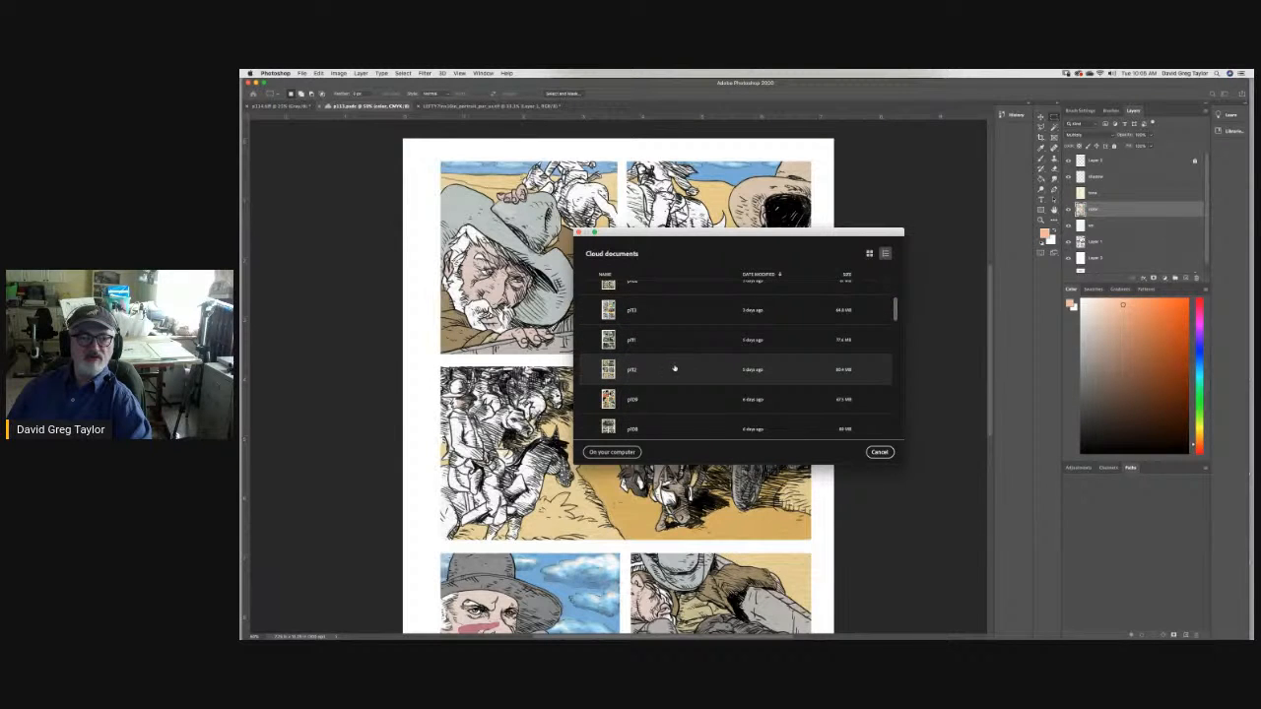
pyautogui.doubleClick(675, 369)
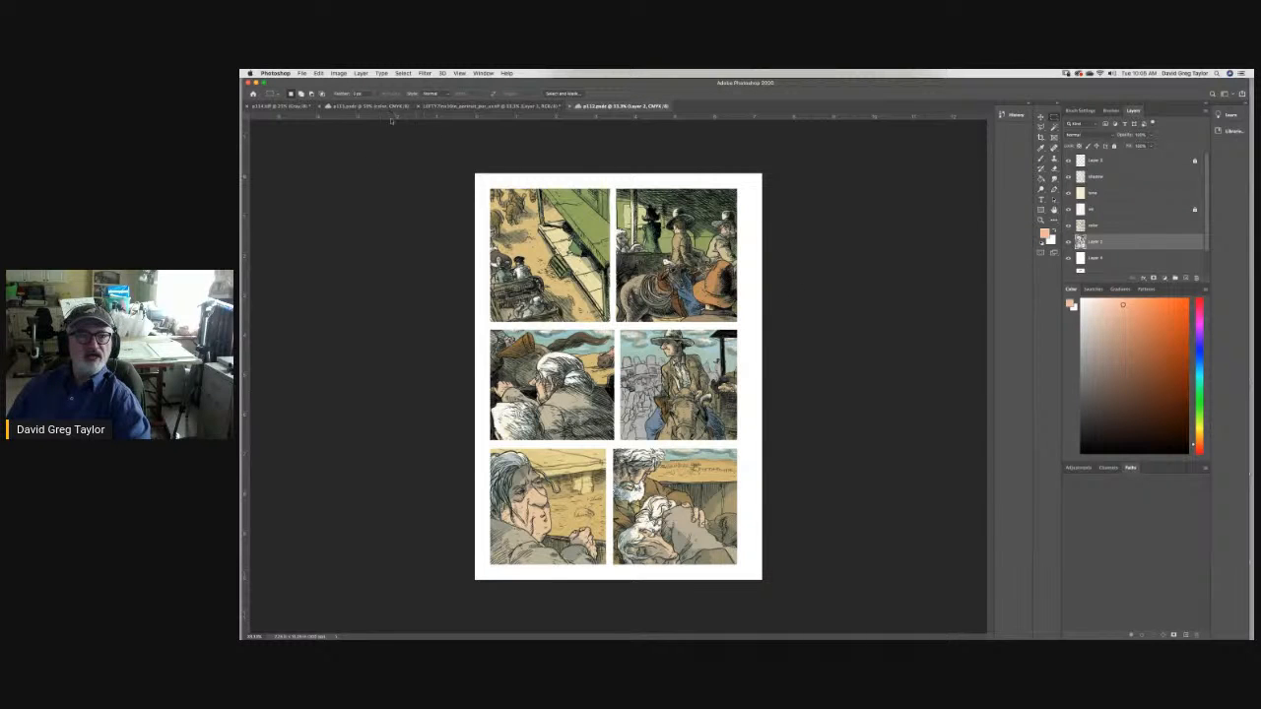
# Compare the coloured p112 page with p113, activate the Eyedropper tool, and return to p113.
pyautogui.click(350, 106)
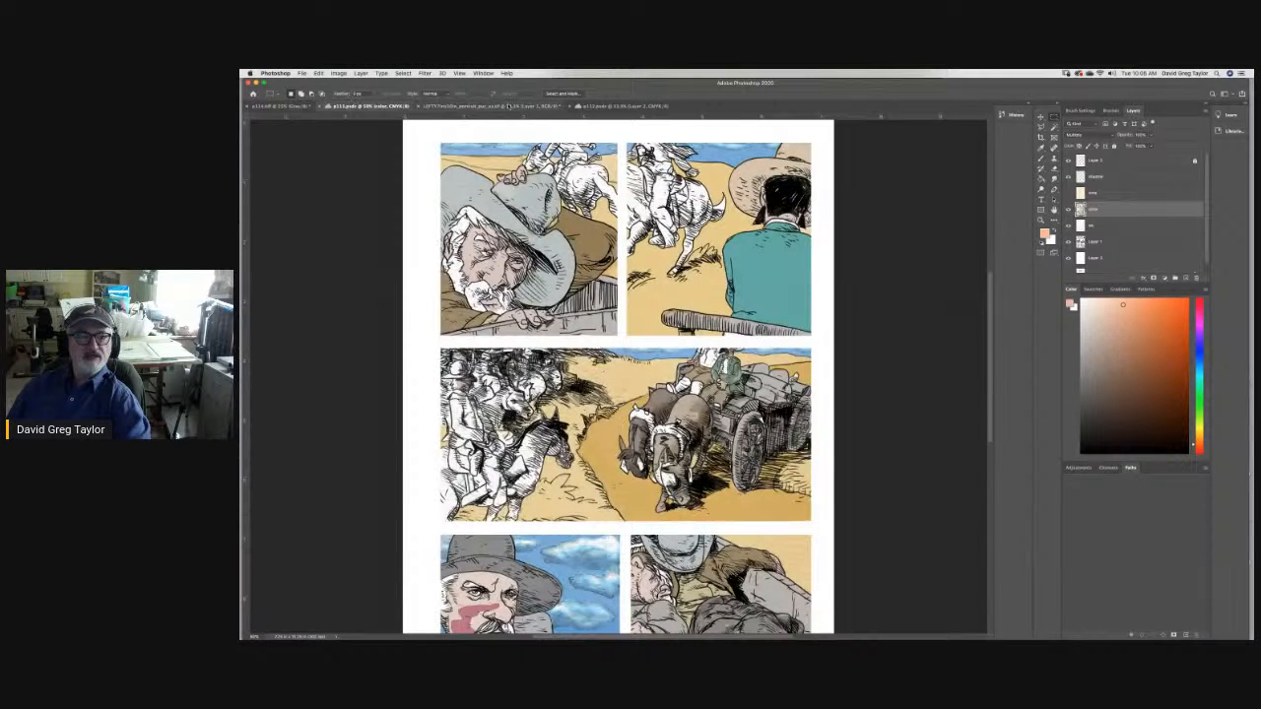
pyautogui.click(631, 107)
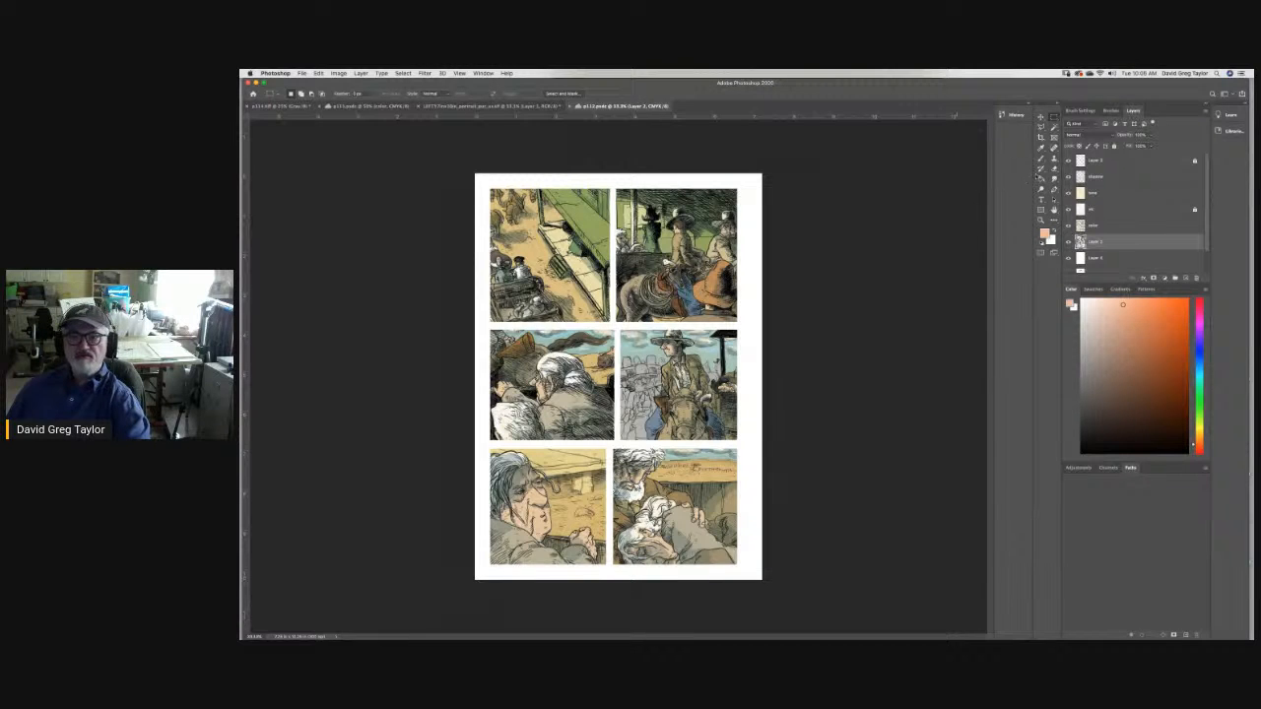
pyautogui.click(1040, 148)
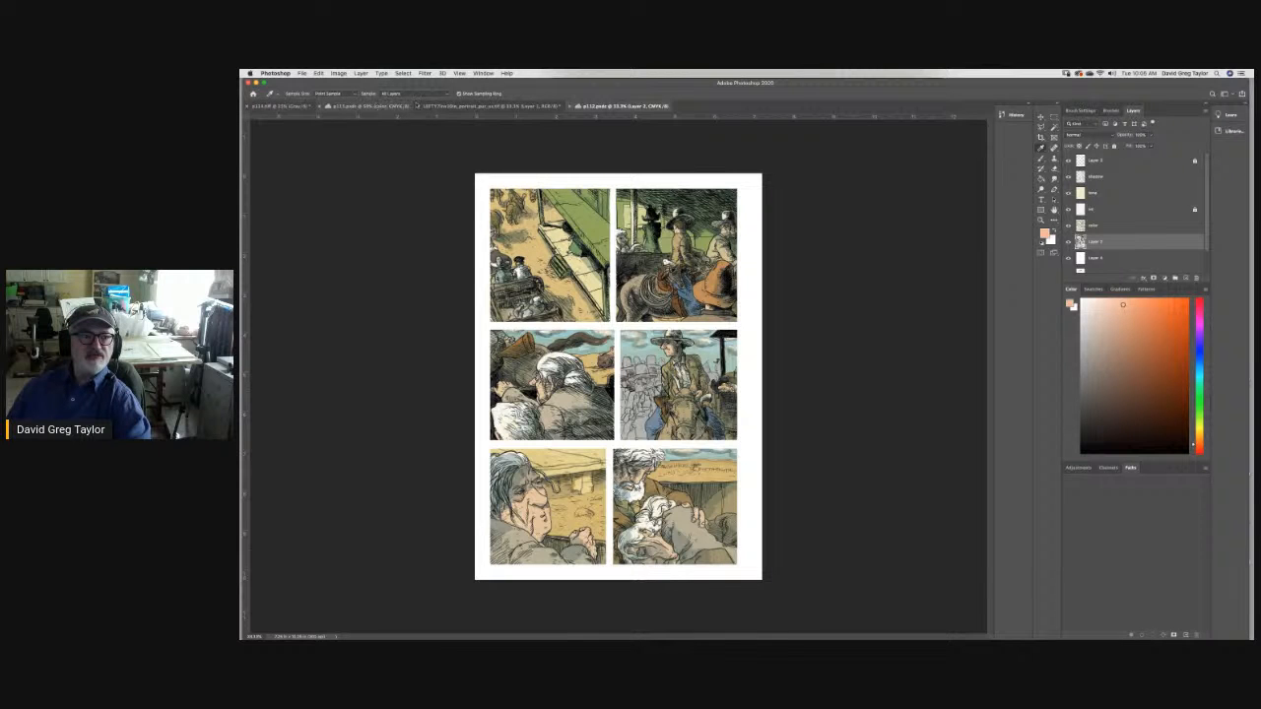
pyautogui.click(362, 106)
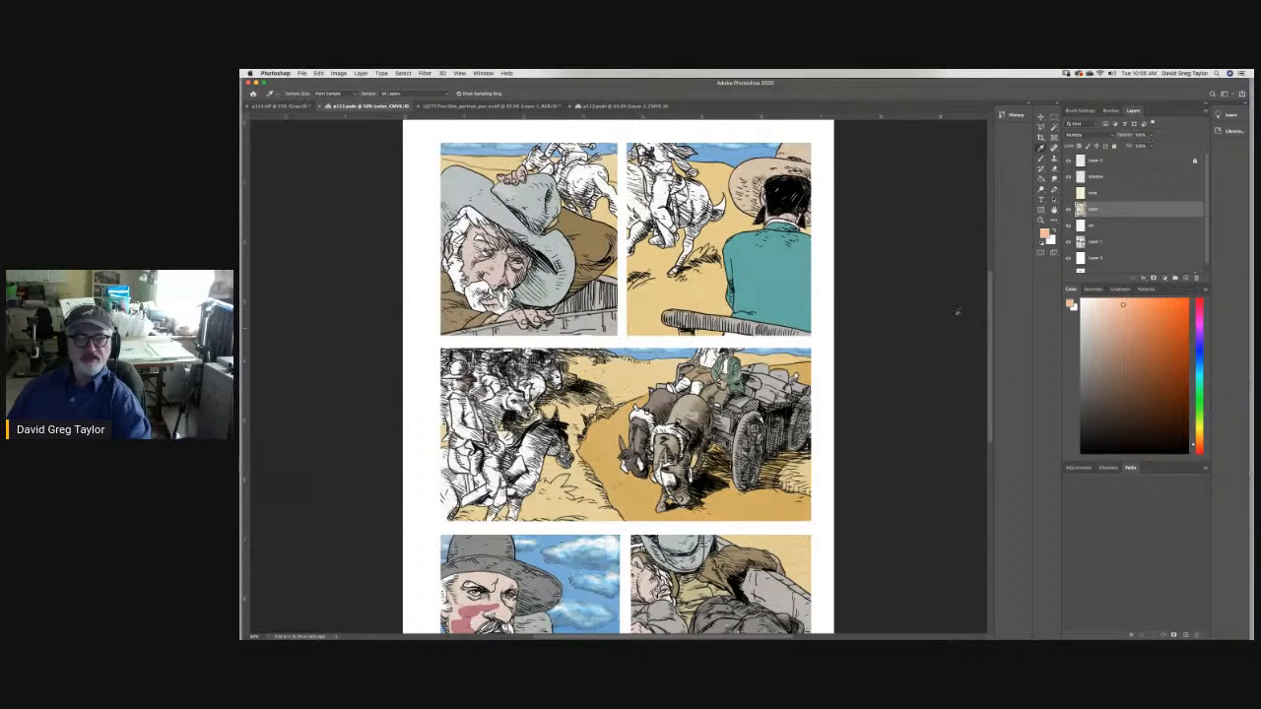
# Choose a strong pinkish red as foreground colour and activate the Brush for p113's panel with the moustached man.
pyautogui.scroll(-5, 990, 307)
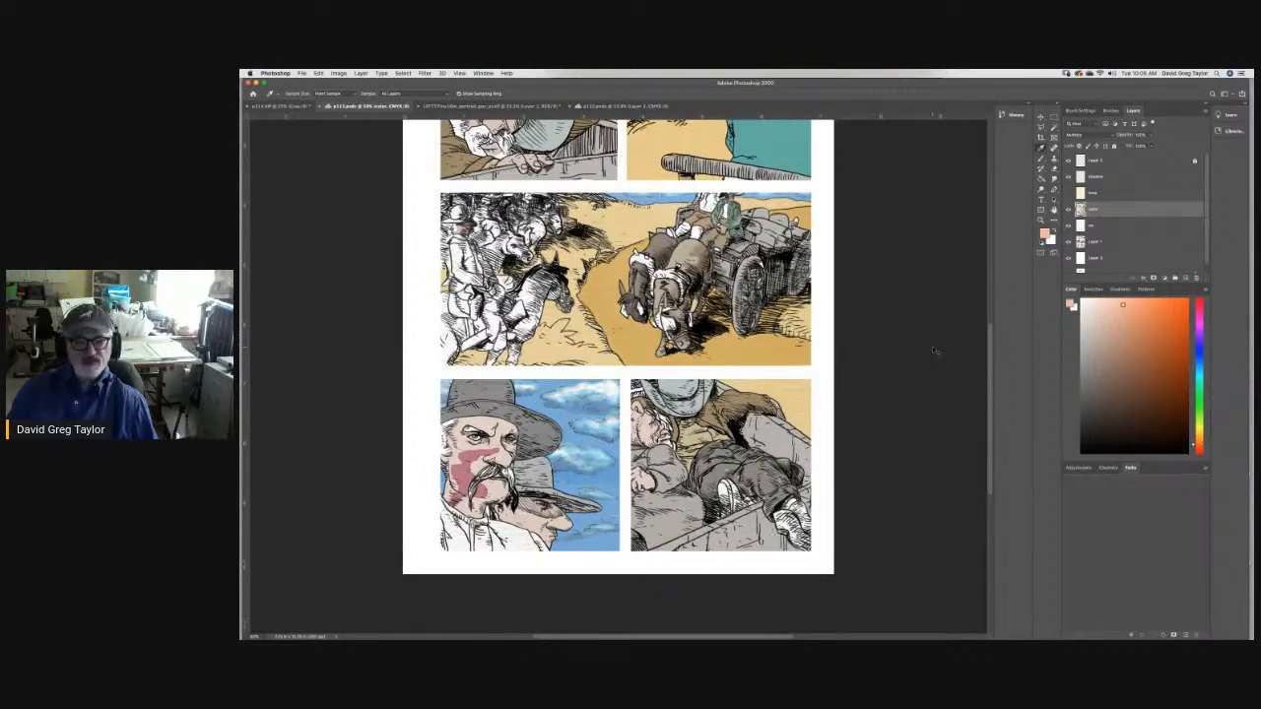
pyautogui.press('super+equal')
pyautogui.press('super+equal')
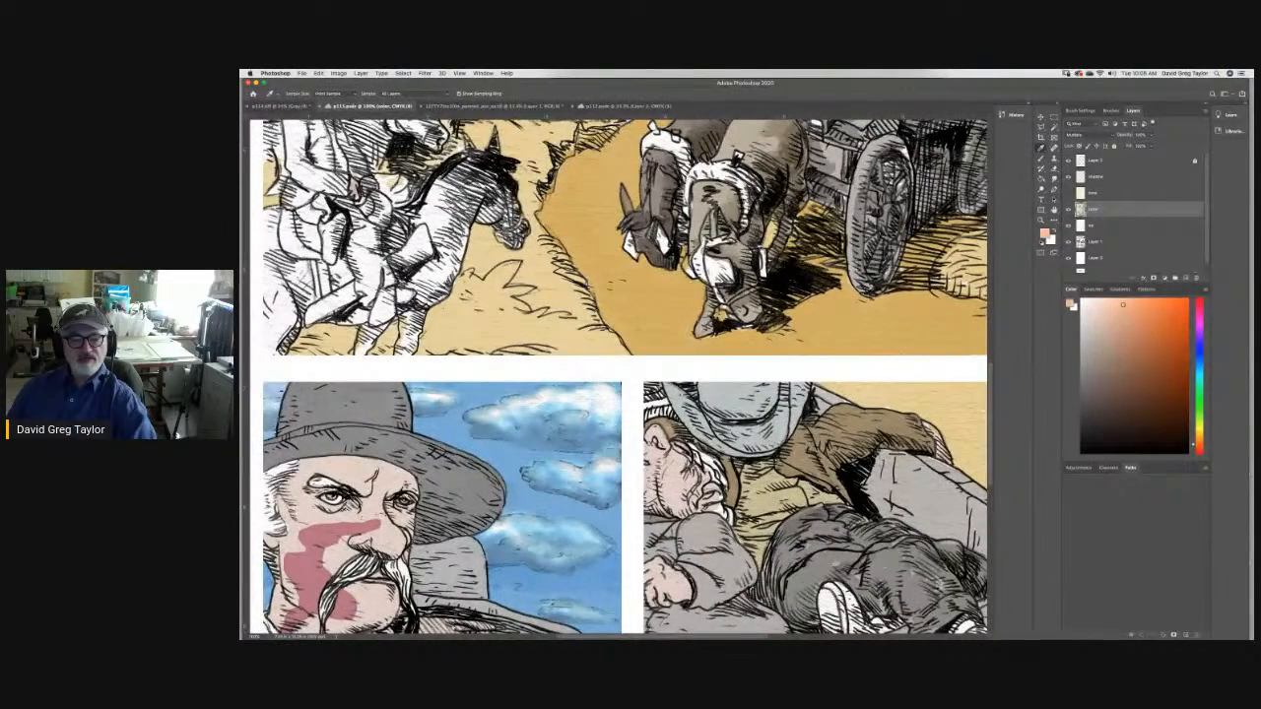
pyautogui.moveTo(731, 637); pyautogui.dragTo(686, 637)
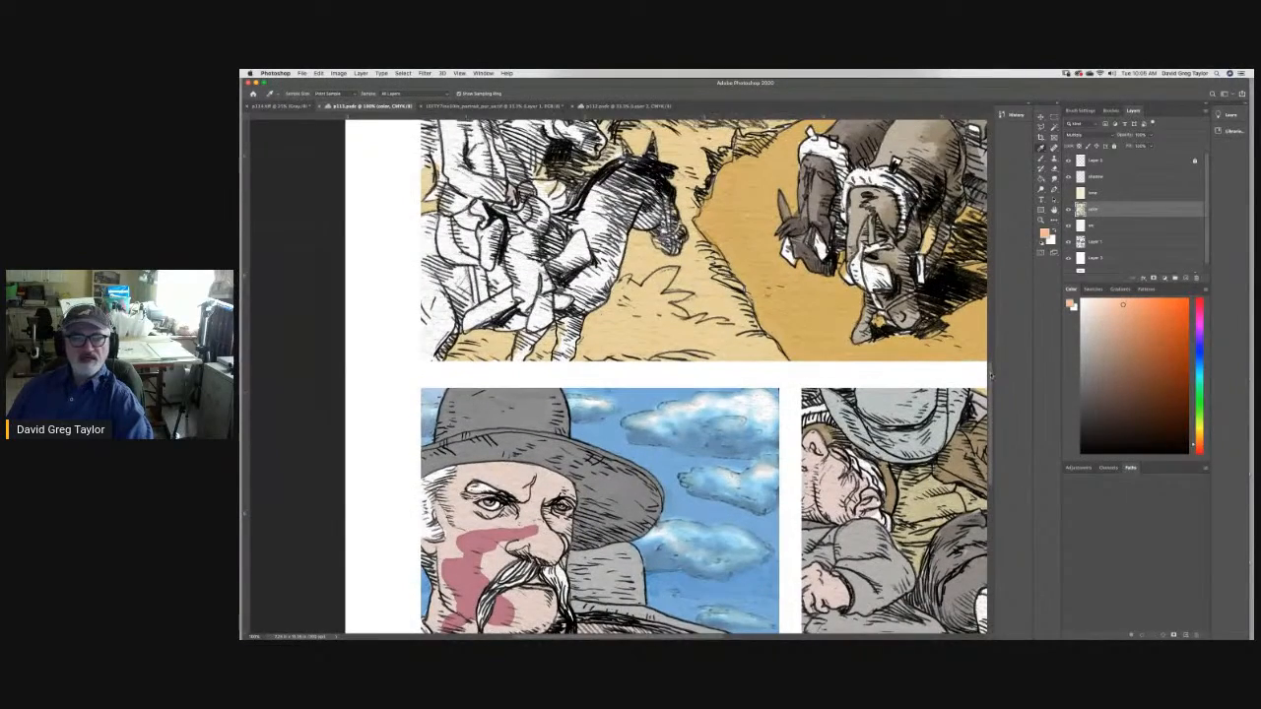
pyautogui.scroll(-5, 990, 374)
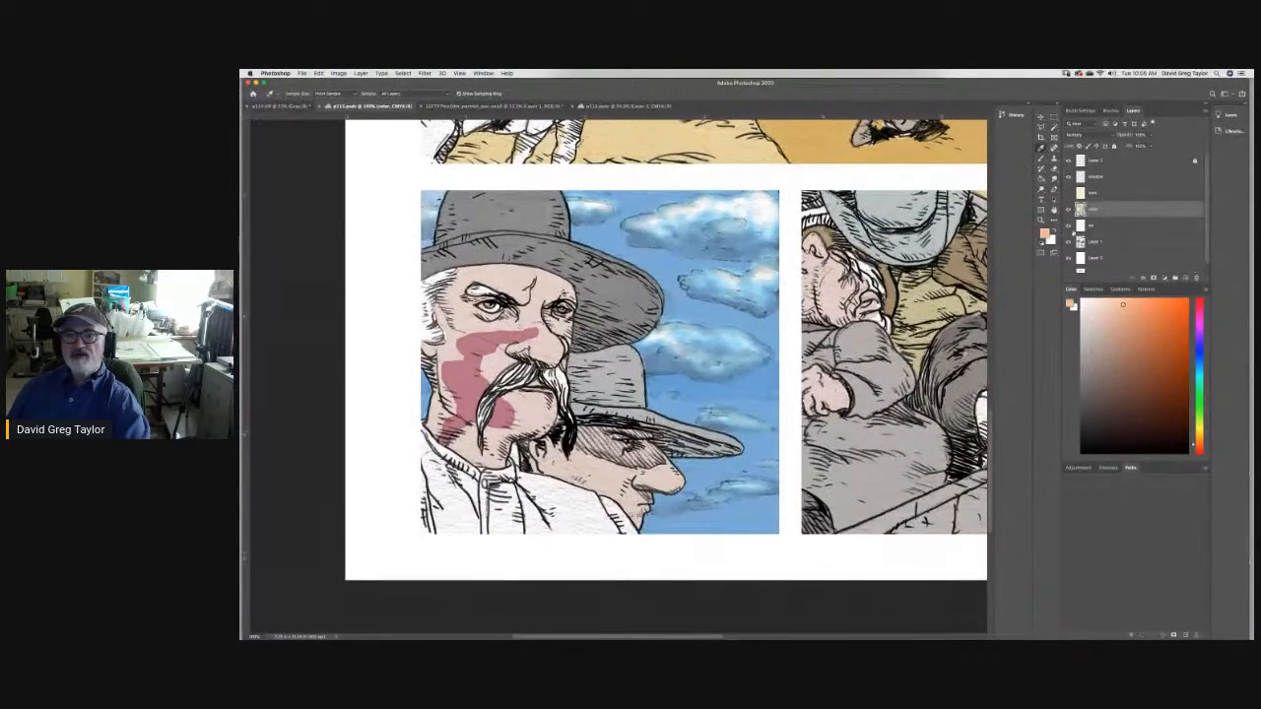
pyautogui.click(1199, 313)
pyautogui.moveTo(1199, 315); pyautogui.dragTo(1199, 300)
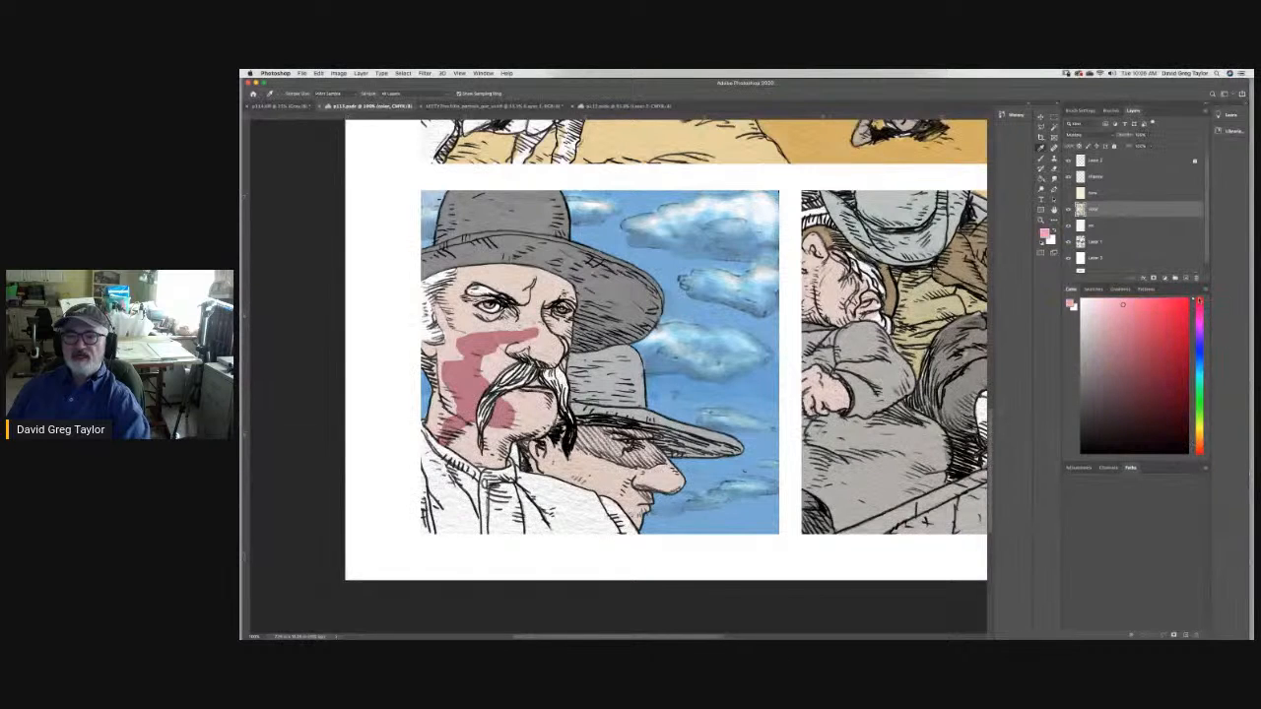
pyautogui.click(1146, 299)
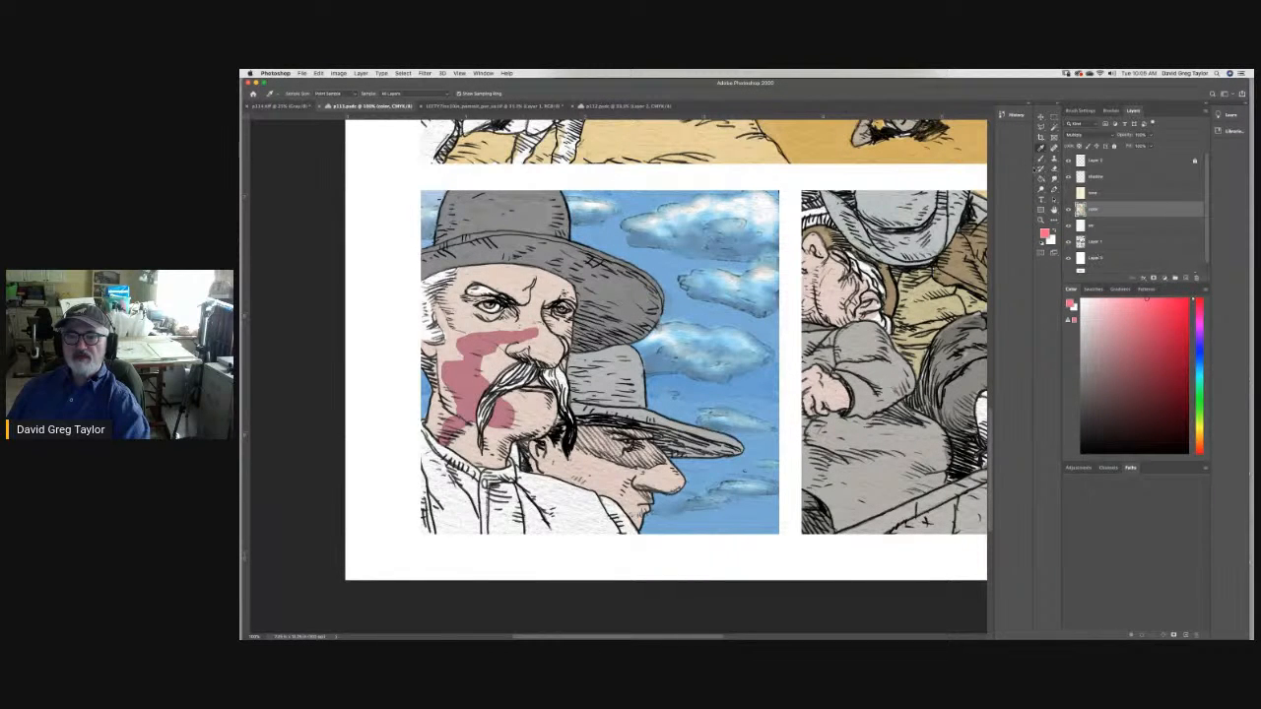
pyautogui.press('b')
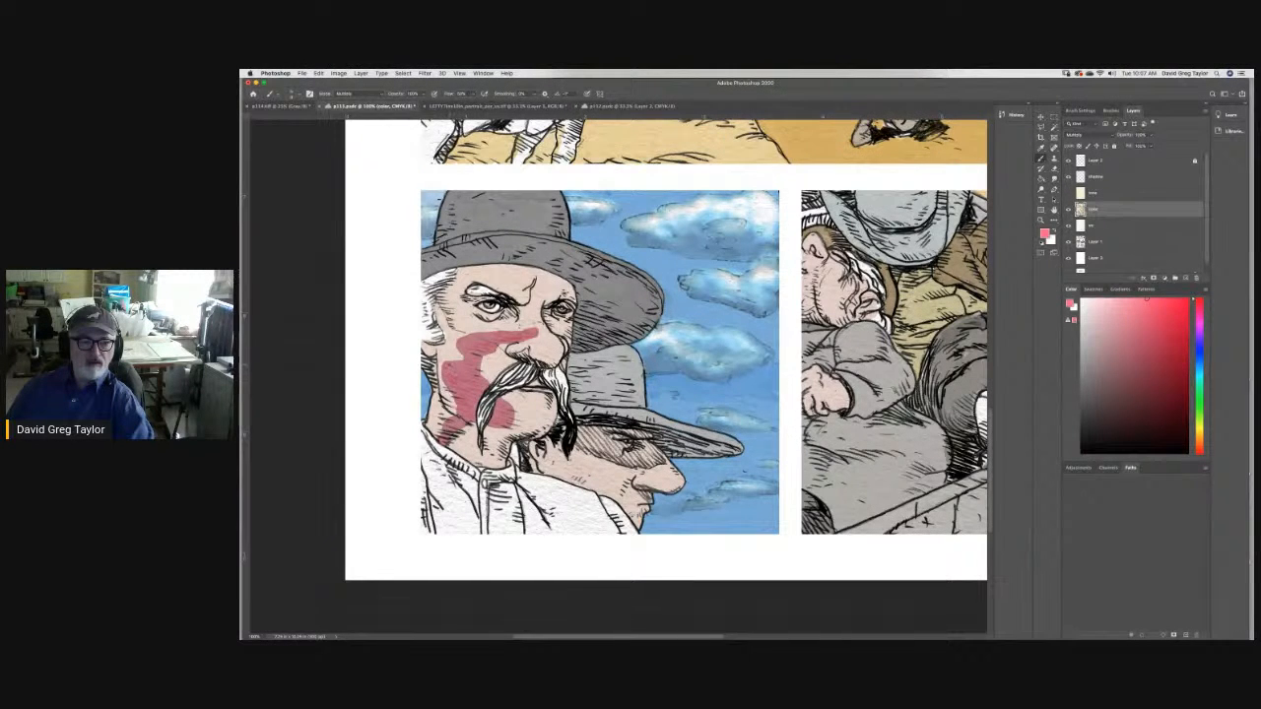
# Save the p113 page and change the foreground colour to a deeper, darker red.
pyautogui.press('super+s')
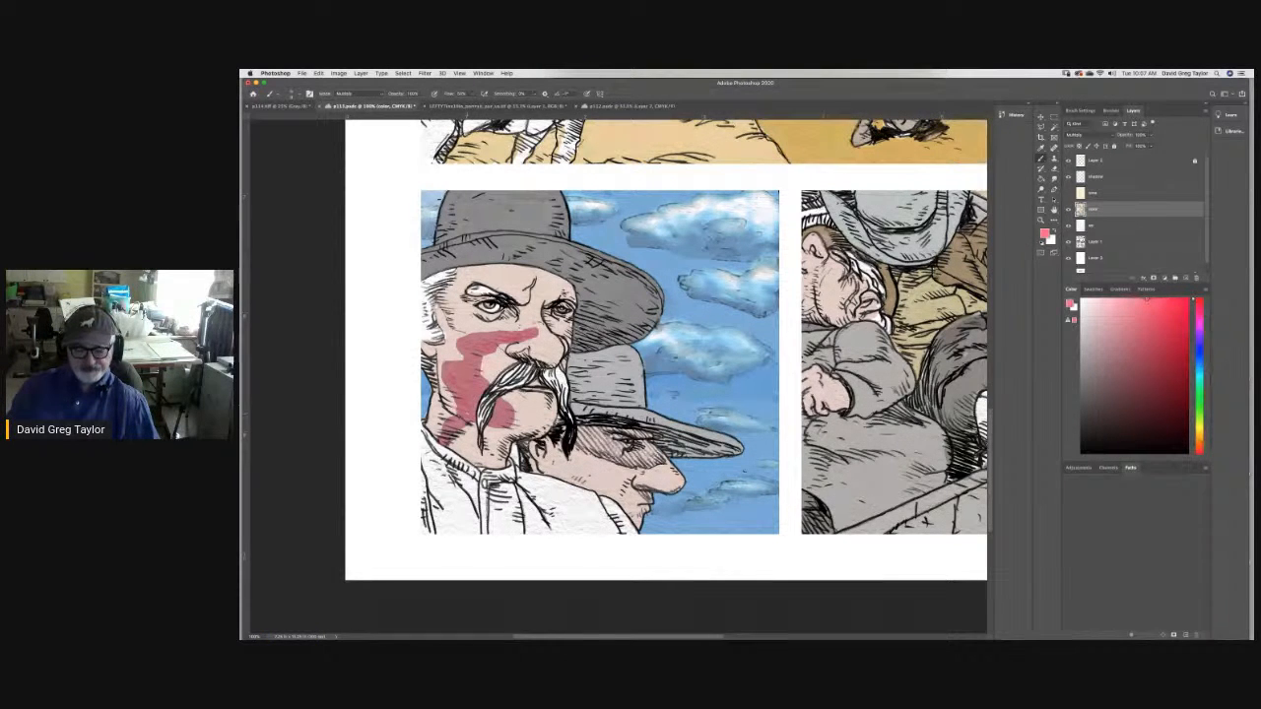
pyautogui.press('super+minus')
pyautogui.press('super+minus')
pyautogui.press('super+minus')
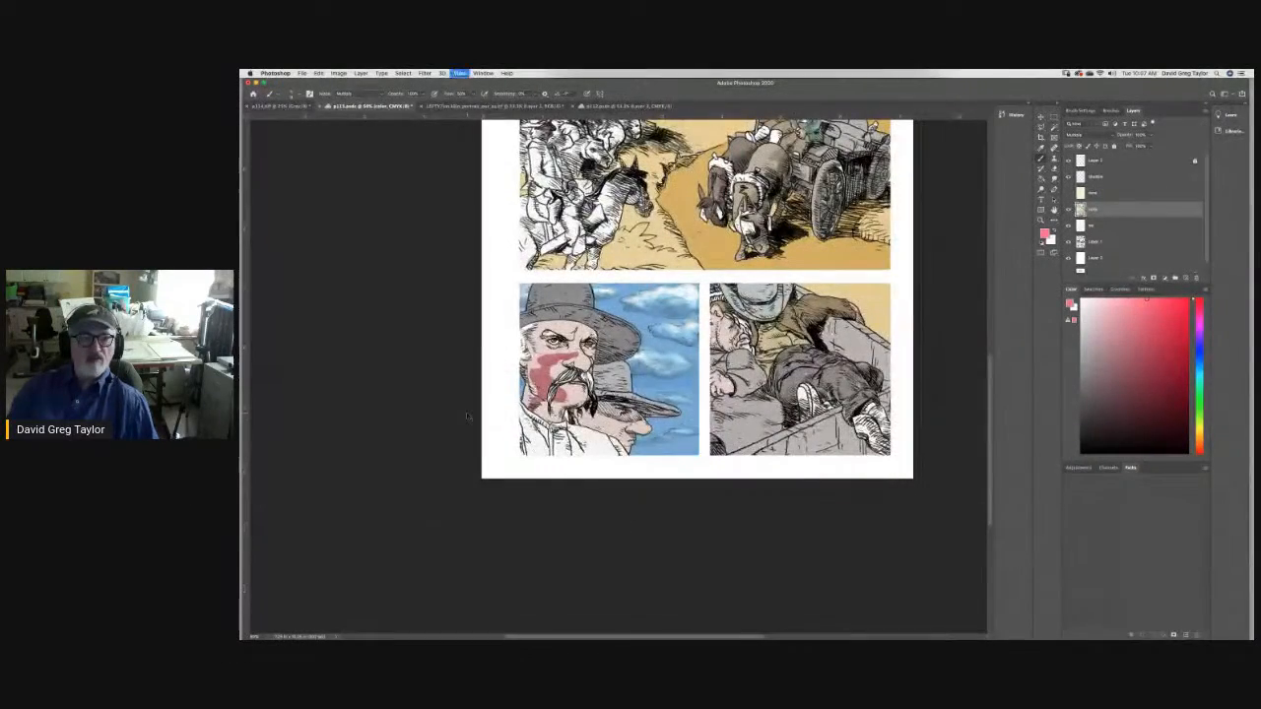
pyautogui.press('super+plus')
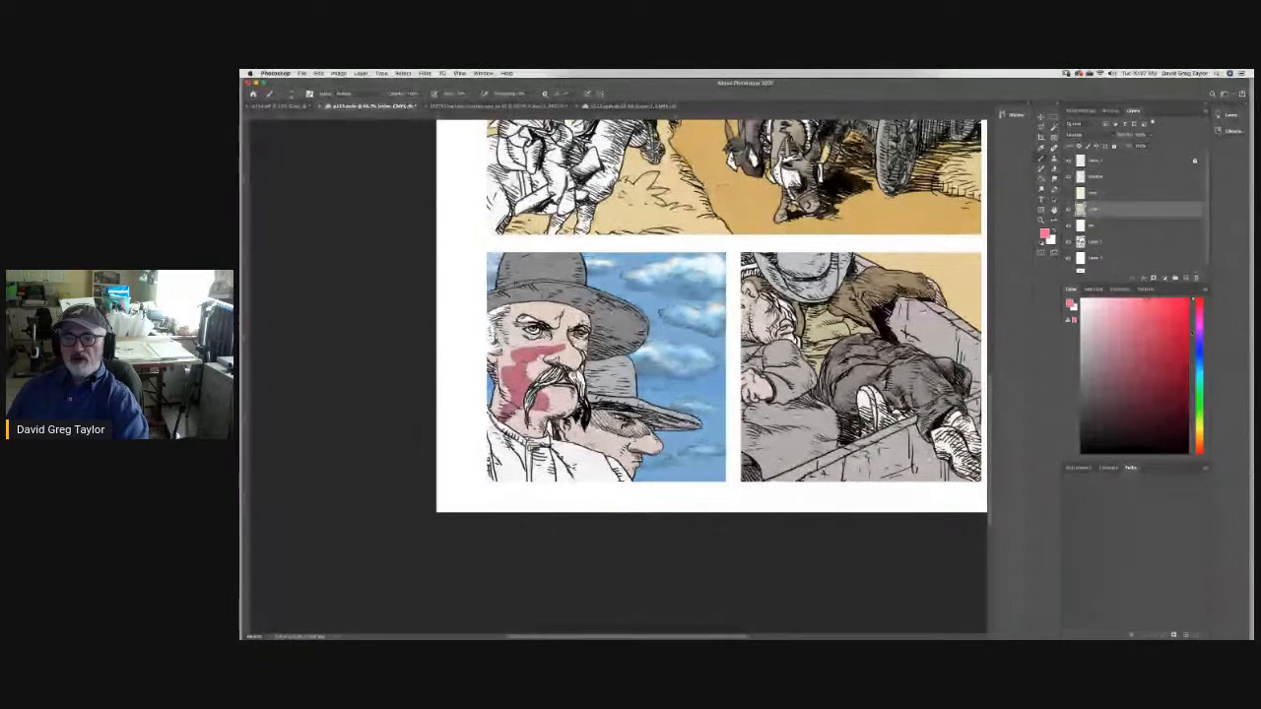
pyautogui.moveTo(1174, 306)
pyautogui.mouseDown()
pyautogui.moveTo(1163, 402)
pyautogui.moveTo(1172, 382)
pyautogui.moveTo(1154, 353)
pyautogui.mouseUp()
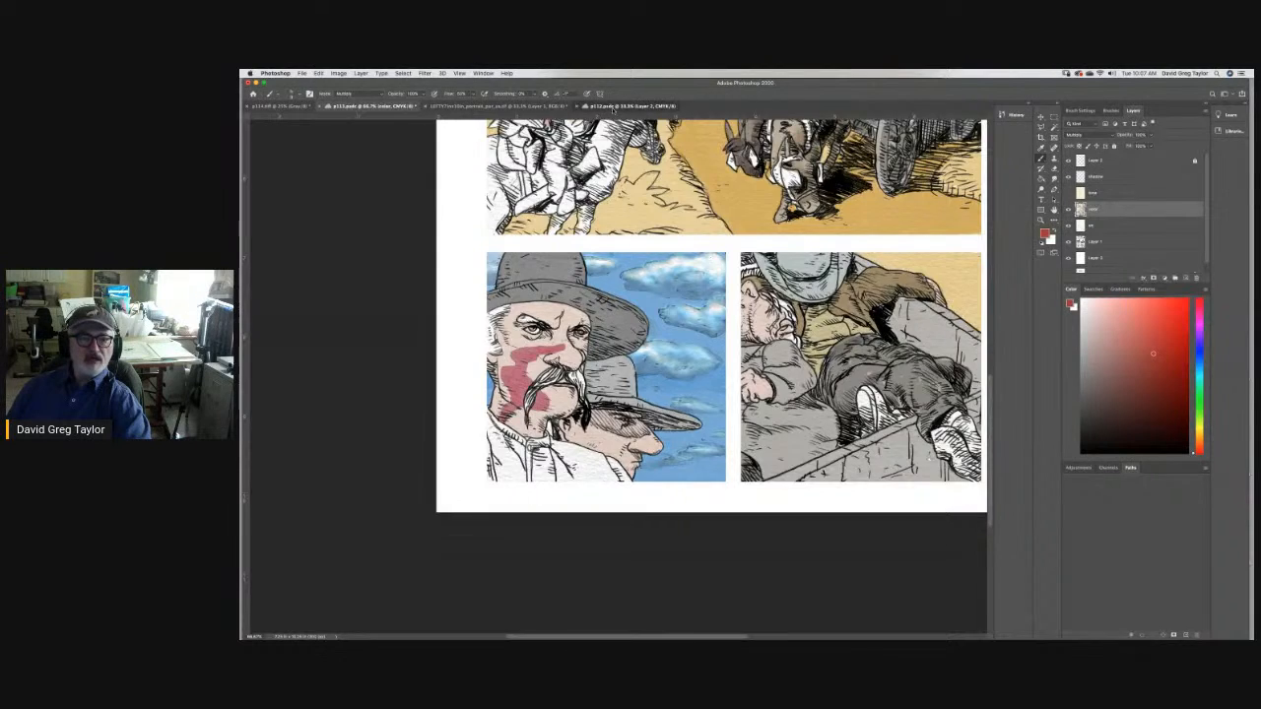
# Sample a brown from the horse in p112's second panel and activate the Brush on the LEFTY portrait page.
pyautogui.click(613, 108)
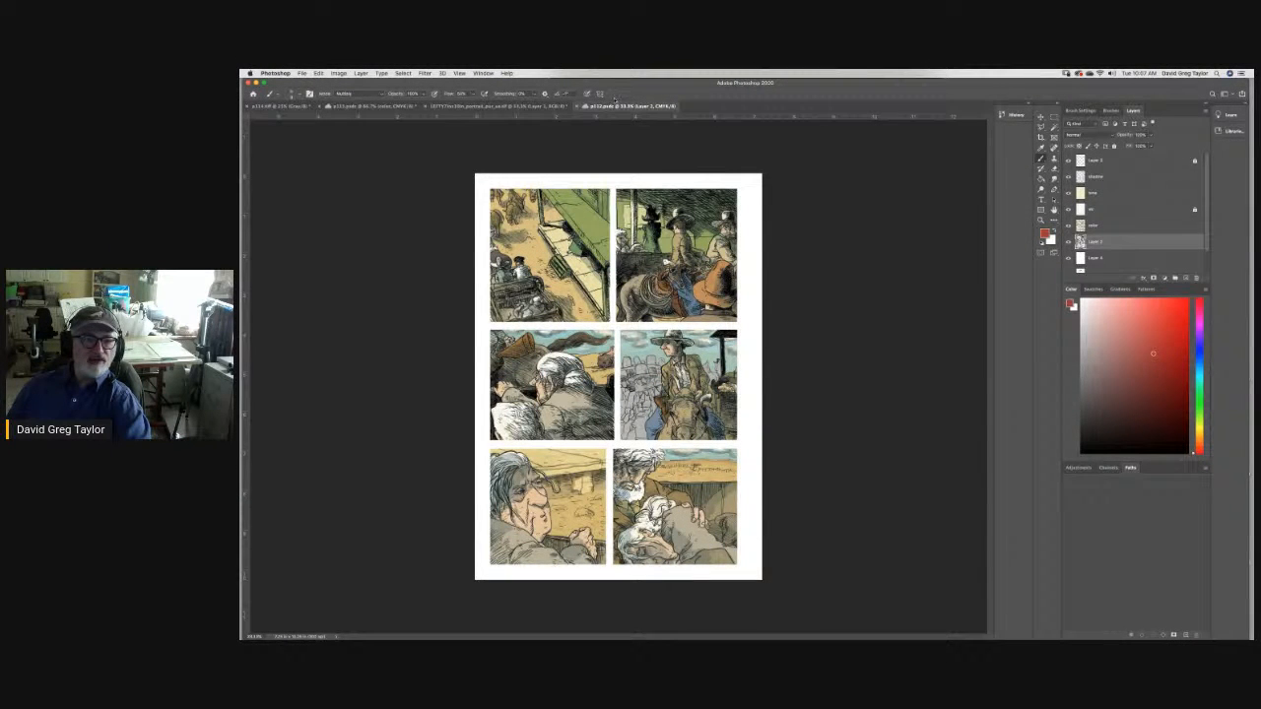
pyautogui.click(1041, 151)
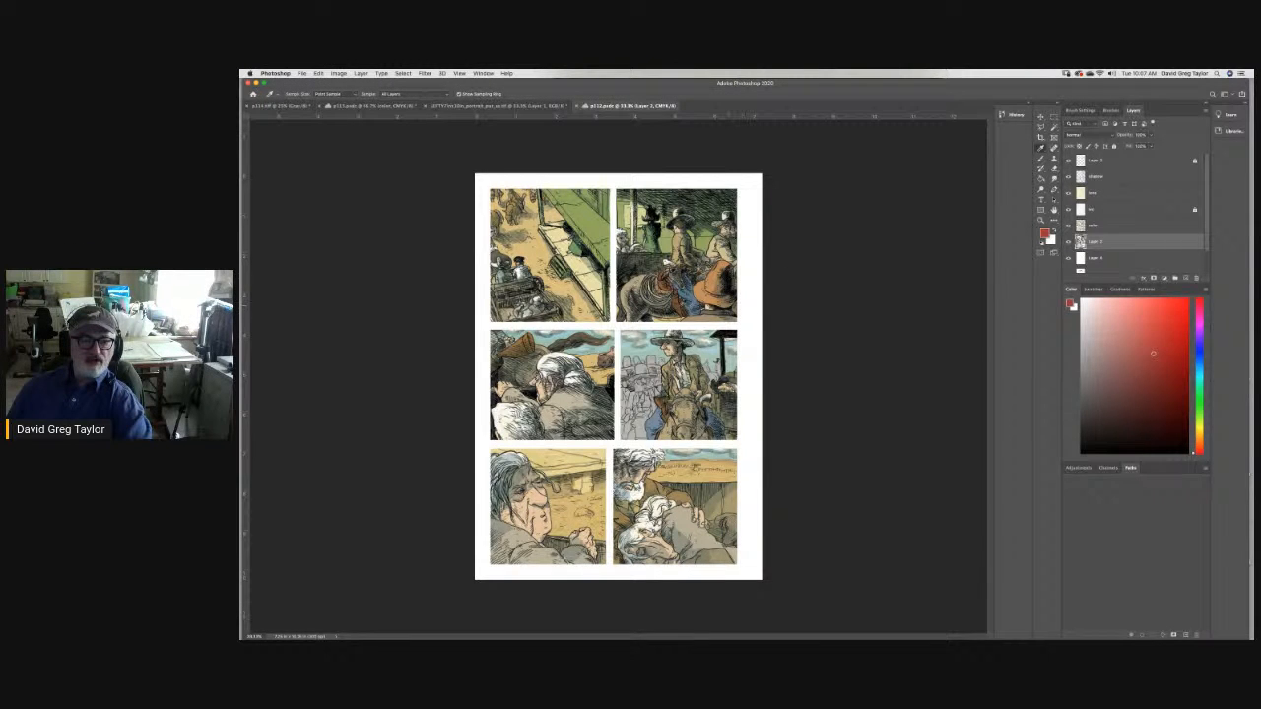
pyautogui.moveTo(675, 303); pyautogui.dragTo(676, 301)
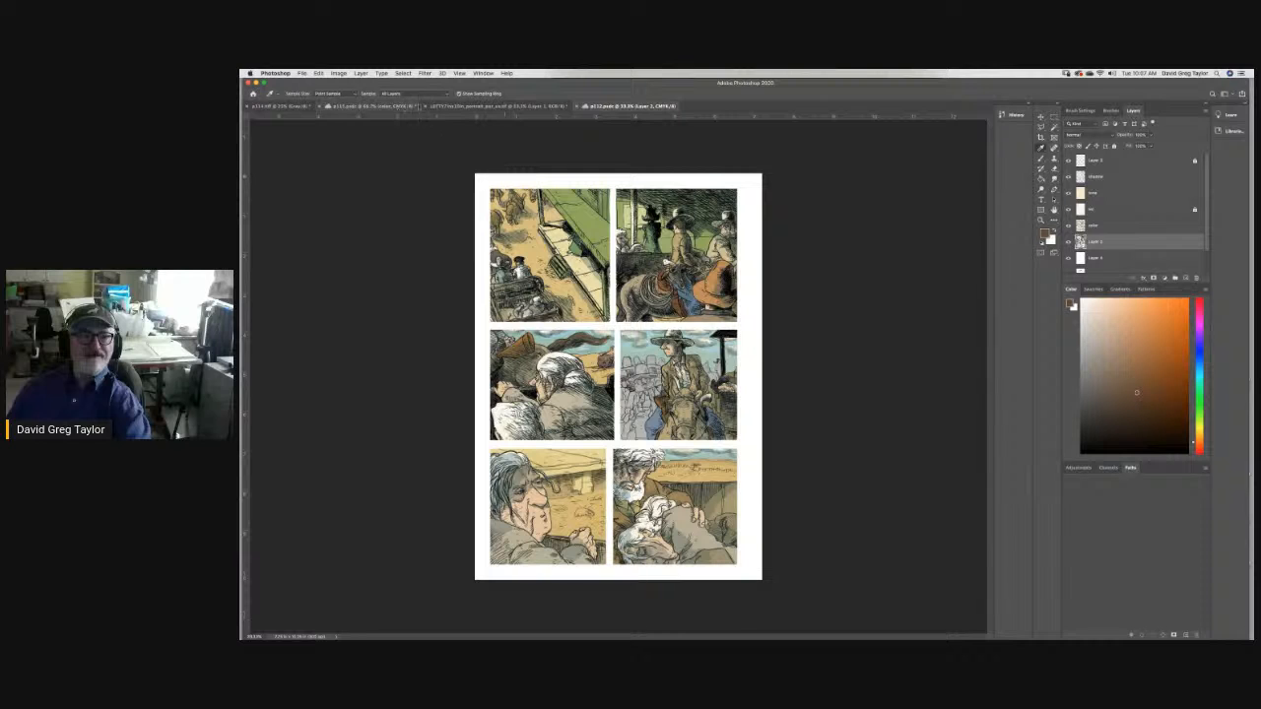
pyautogui.click(430, 106)
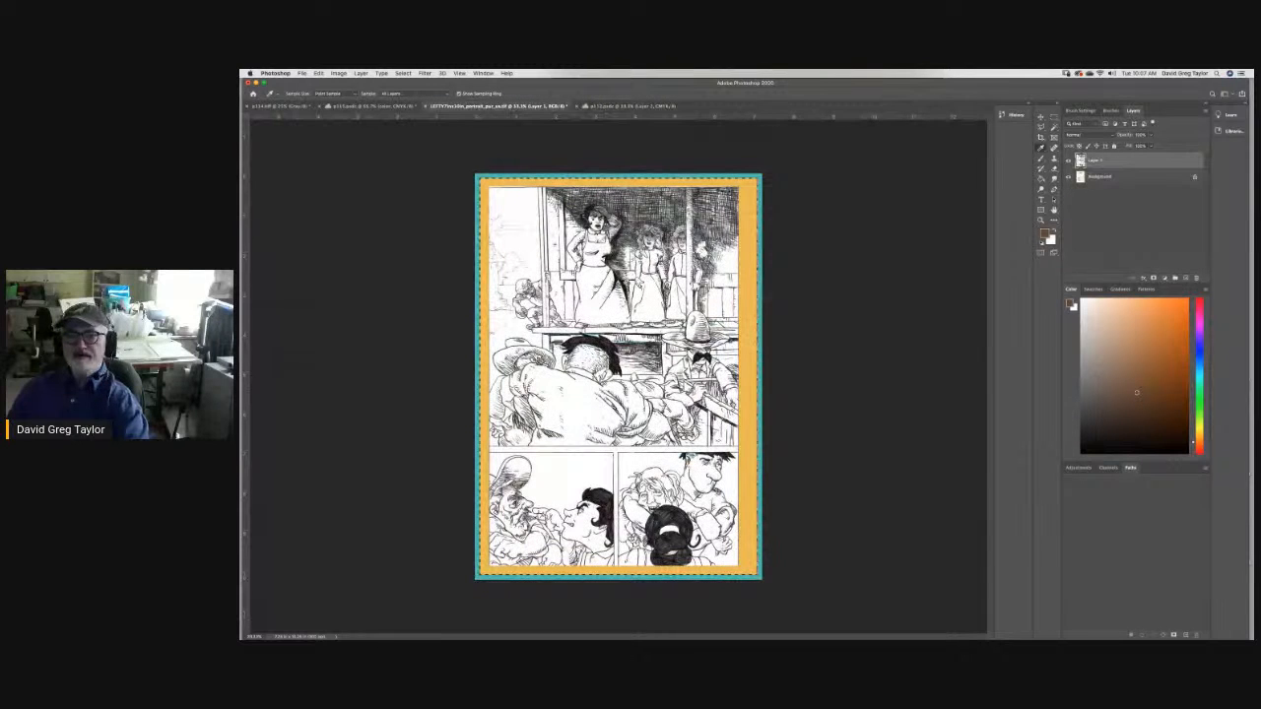
pyautogui.click(1041, 159)
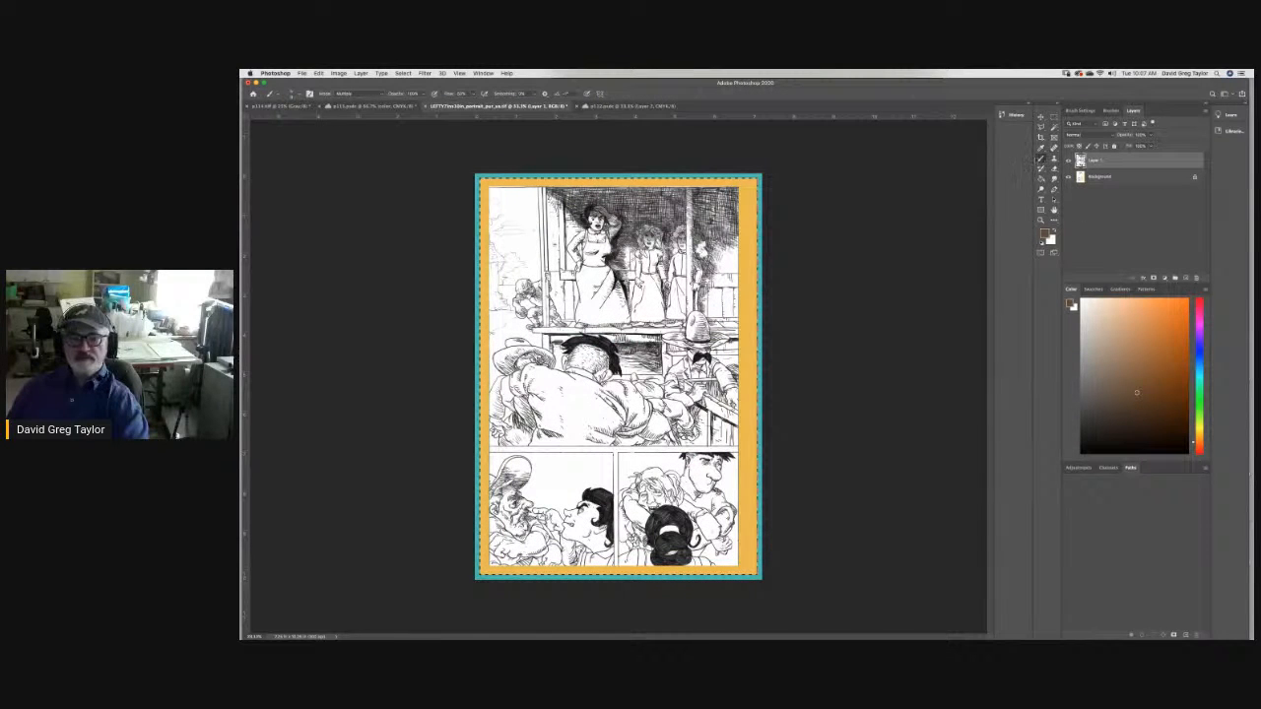
# On the p113 page, paint both boots of the man lying in the wagon brown.
pyautogui.click(365, 105)
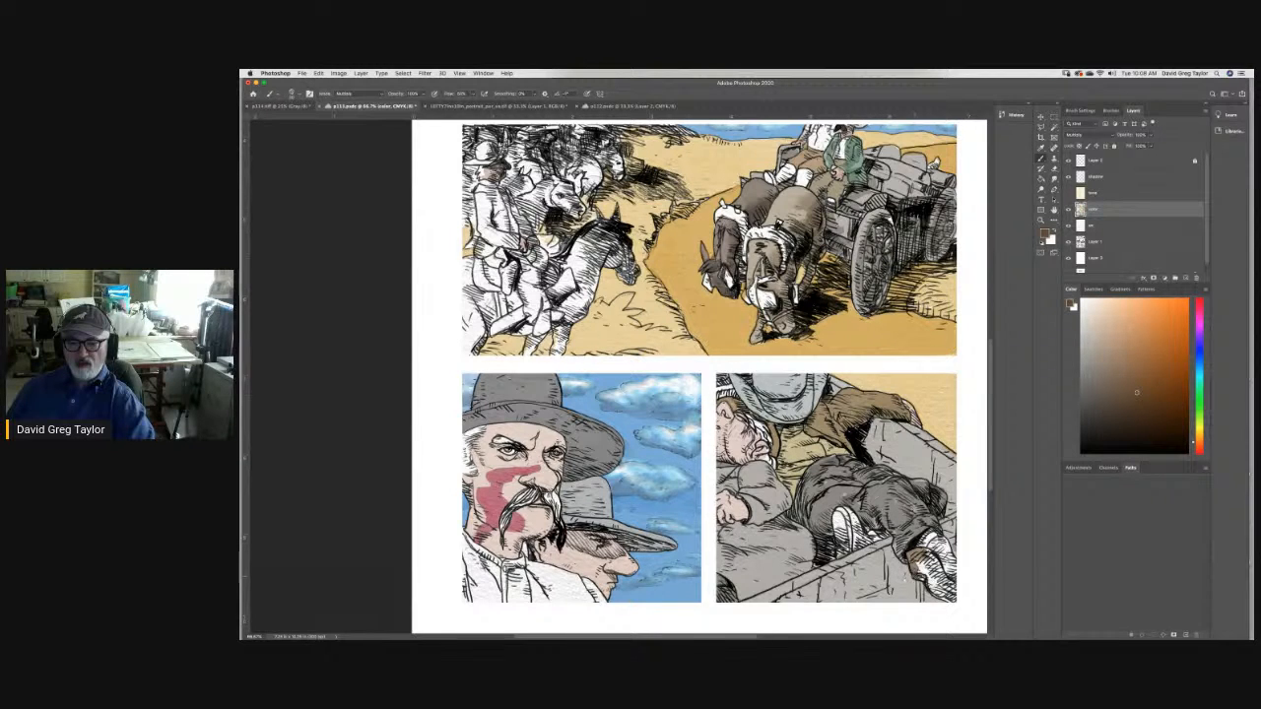
pyautogui.moveTo(925, 580)
pyautogui.mouseDown()
pyautogui.moveTo(951, 599)
pyautogui.moveTo(946, 549)
pyautogui.mouseUp()
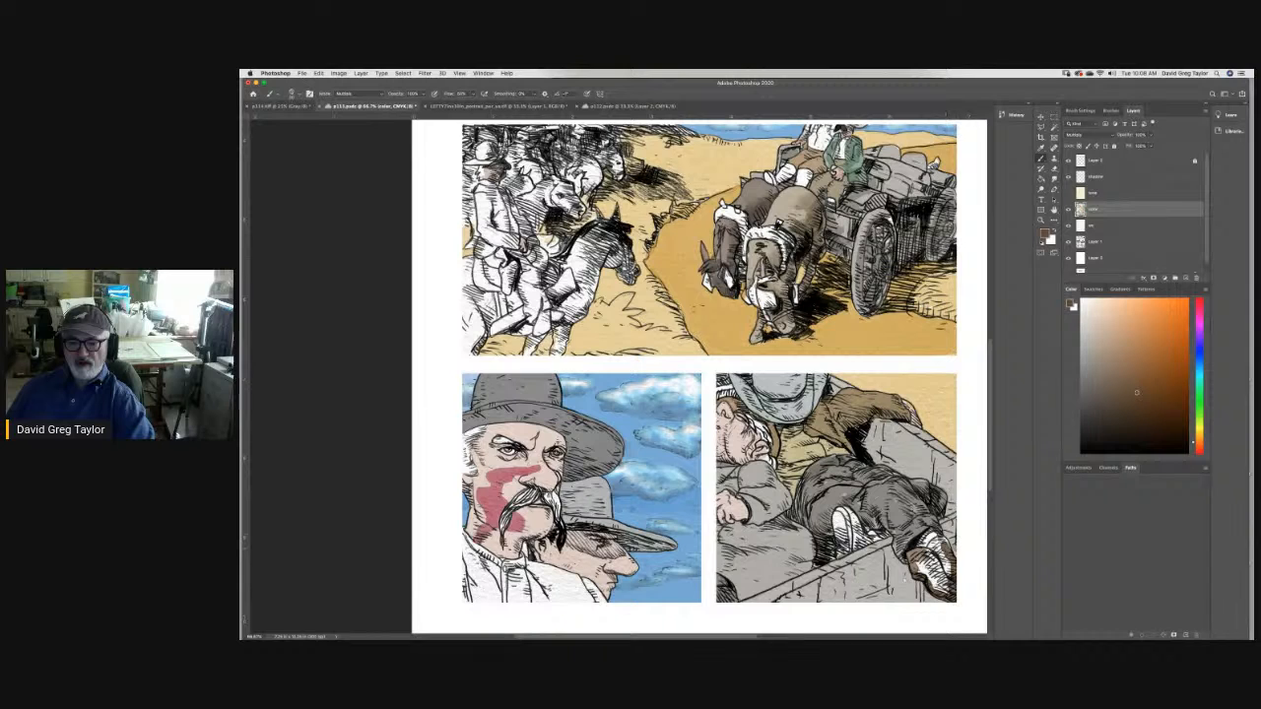
pyautogui.moveTo(943, 541)
pyautogui.mouseDown()
pyautogui.moveTo(931, 546)
pyautogui.moveTo(944, 581)
pyautogui.moveTo(936, 556)
pyautogui.moveTo(931, 576)
pyautogui.moveTo(911, 552)
pyautogui.mouseUp()
pyautogui.moveTo(836, 524)
pyautogui.mouseDown()
pyautogui.moveTo(841, 512)
pyautogui.moveTo(874, 538)
pyautogui.moveTo(855, 545)
pyautogui.moveTo(840, 530)
pyautogui.mouseUp()
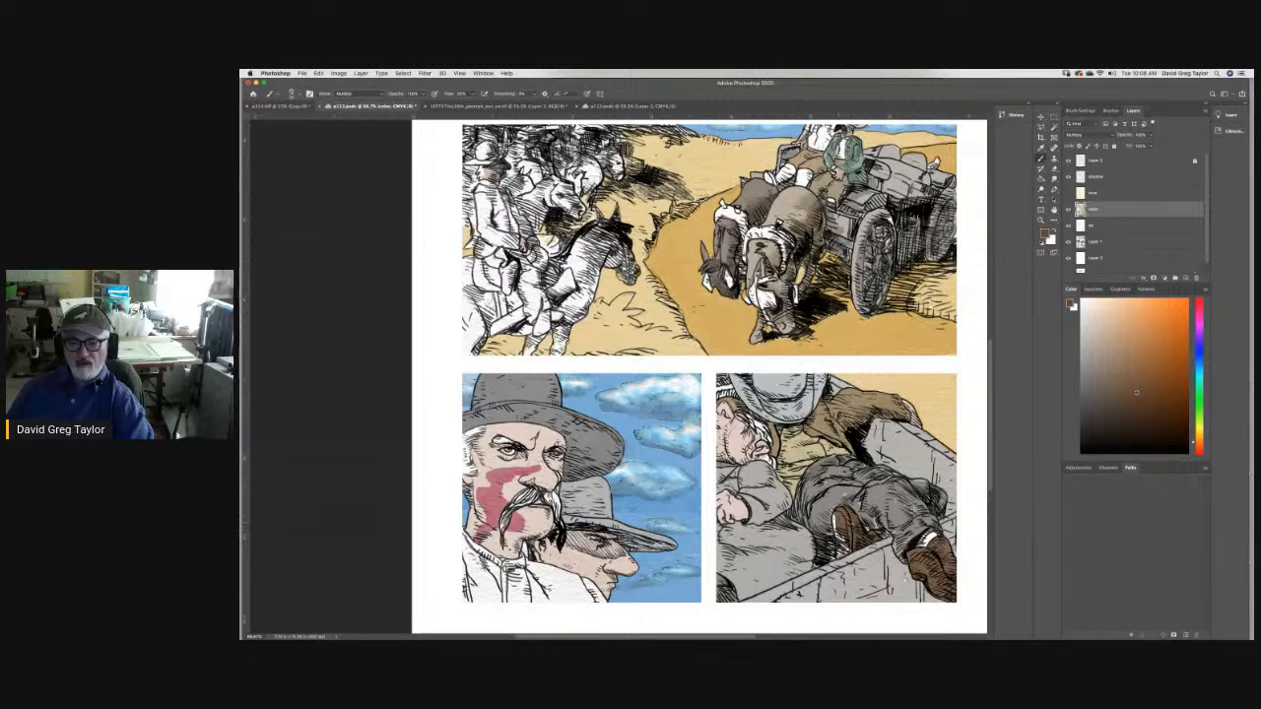
pyautogui.moveTo(841, 534); pyautogui.dragTo(846, 551)
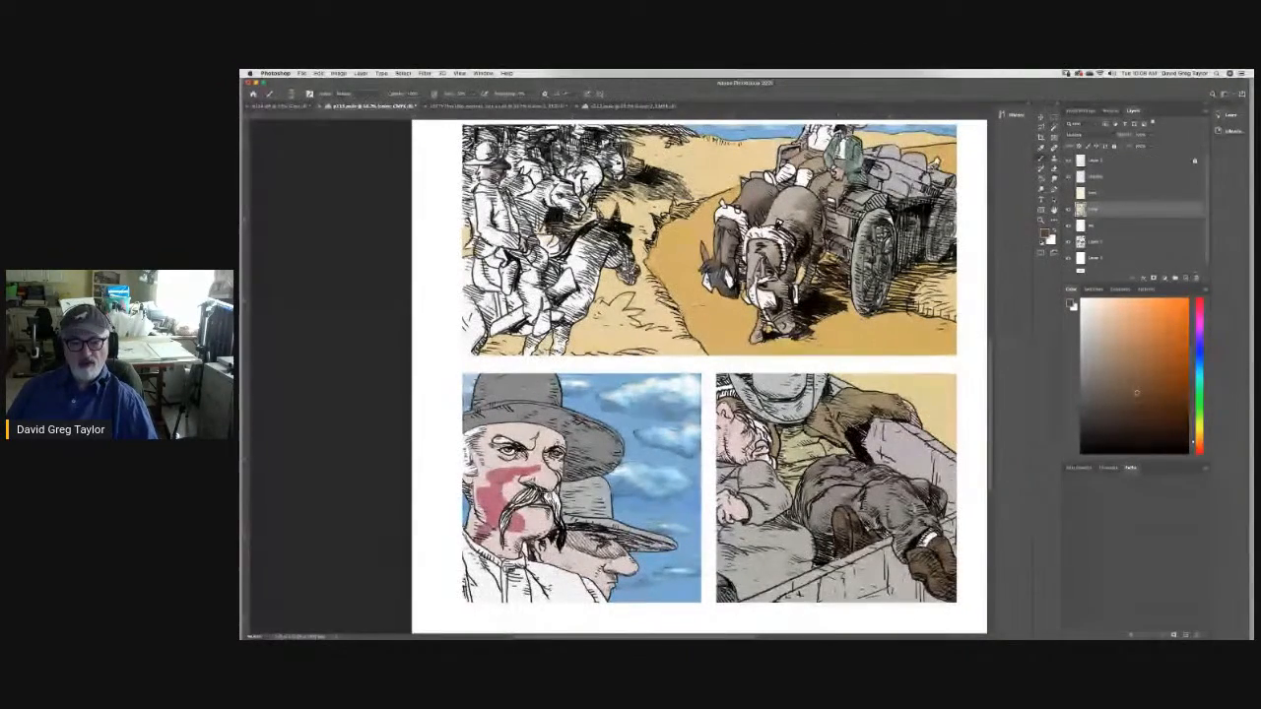
# Undo the brown brush strokes on both boots.
pyautogui.press('super+z')
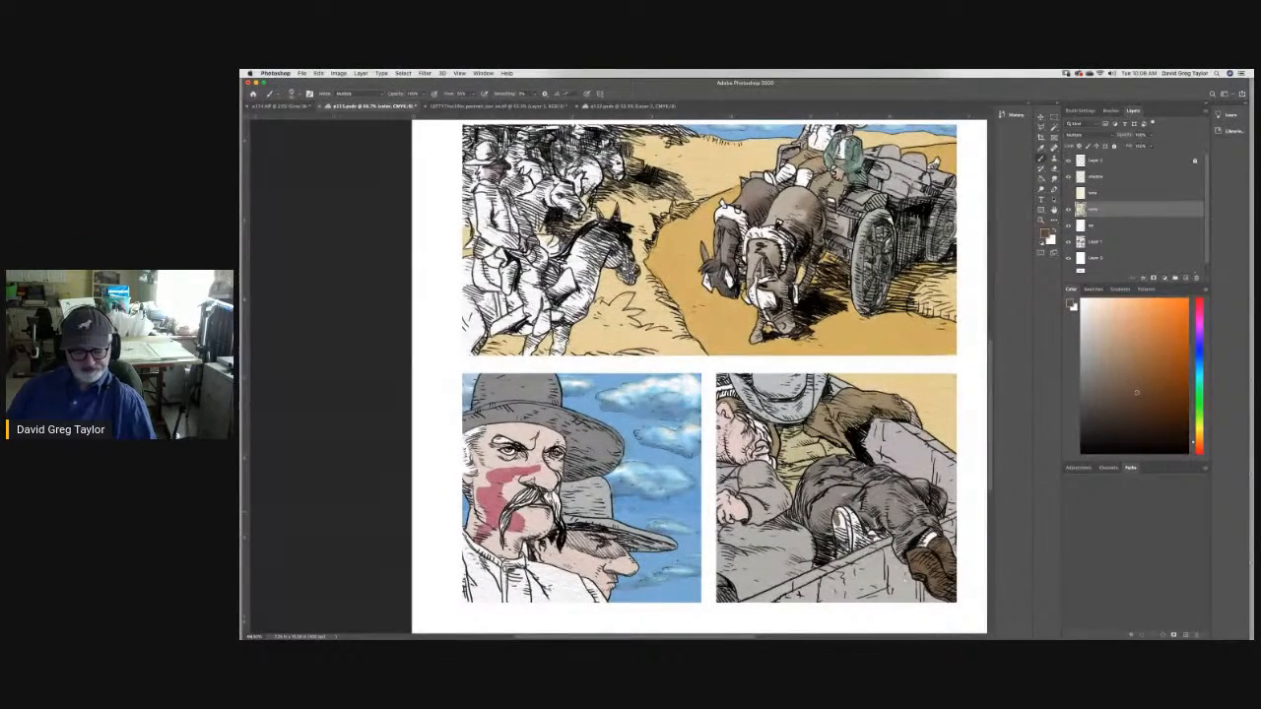
pyautogui.press('super+z')
pyautogui.press('super+z')
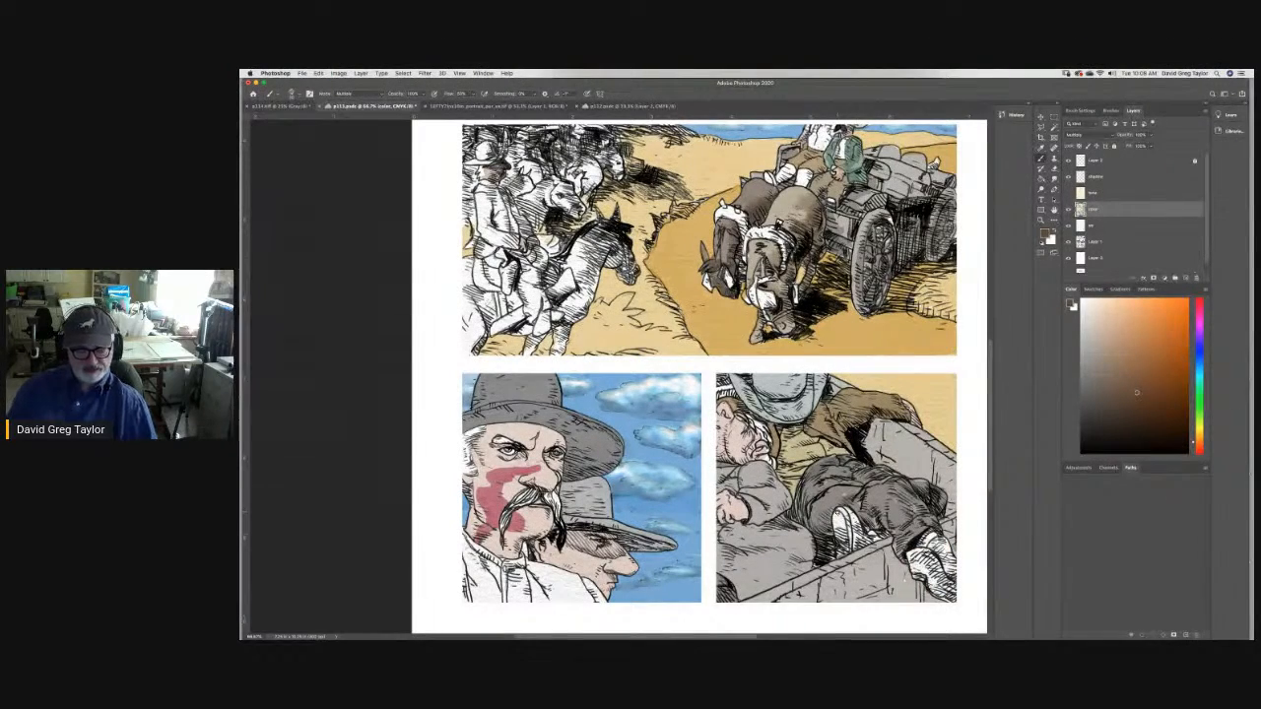
# Redo the brown strokes on the lower-right boot and repaint the sole of the other boot brown.
pyautogui.click(318, 73)
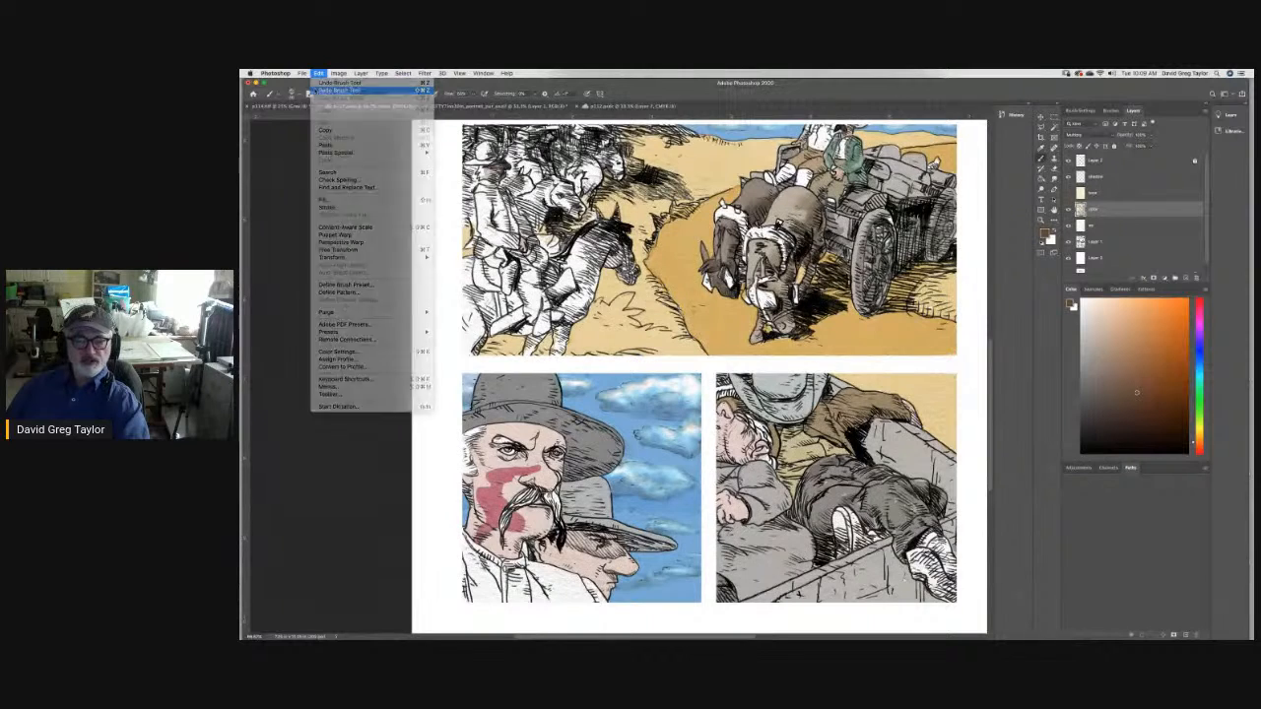
pyautogui.click(322, 86)
pyautogui.click(318, 73)
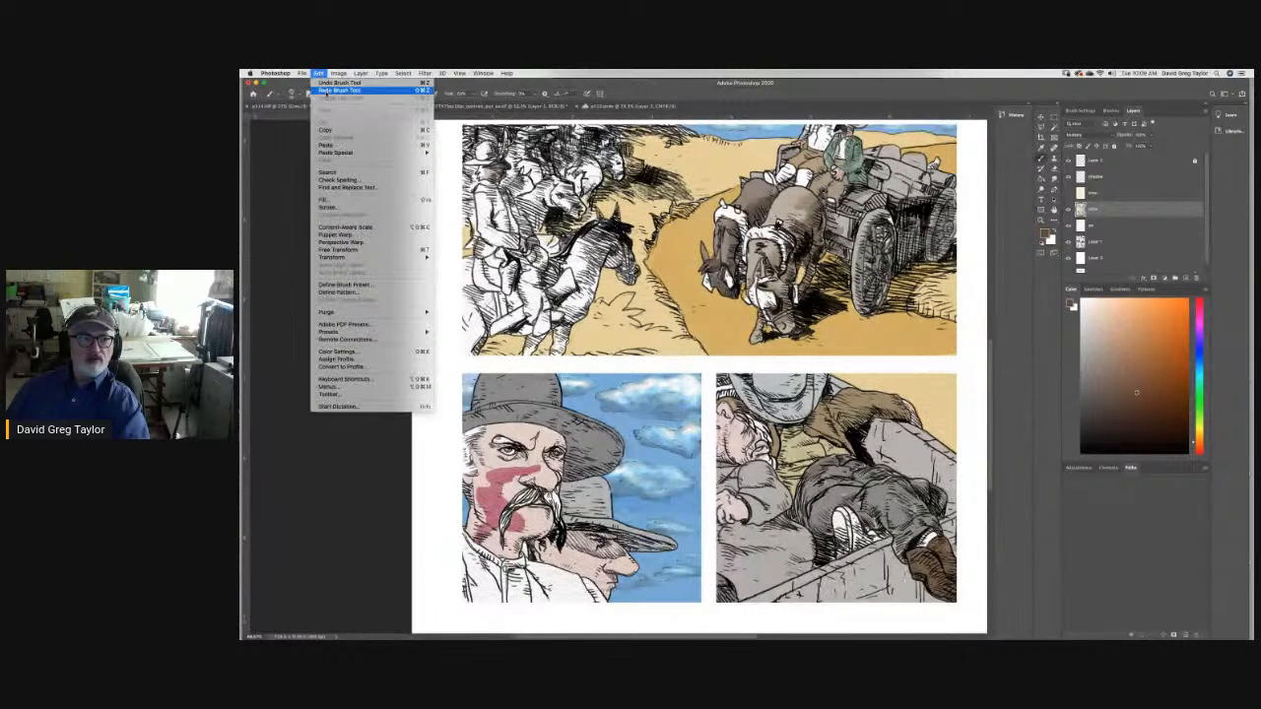
pyautogui.click(322, 86)
pyautogui.click(318, 73)
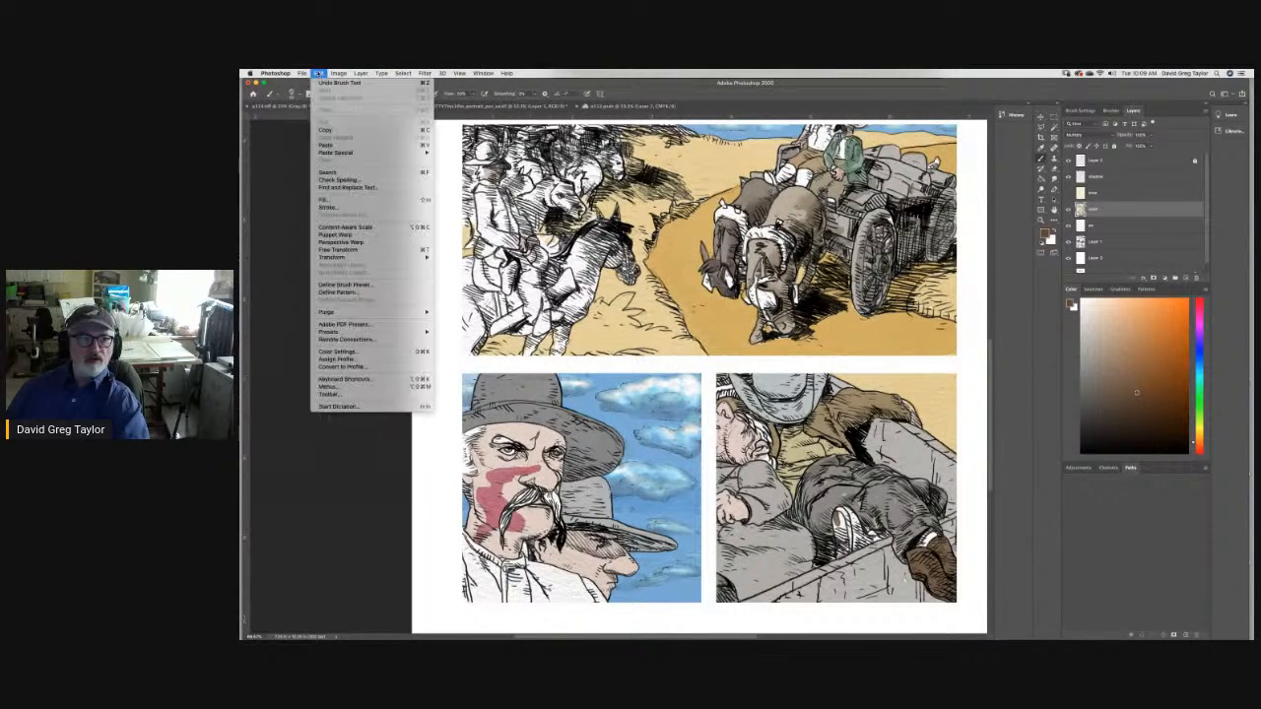
pyautogui.click(302, 177)
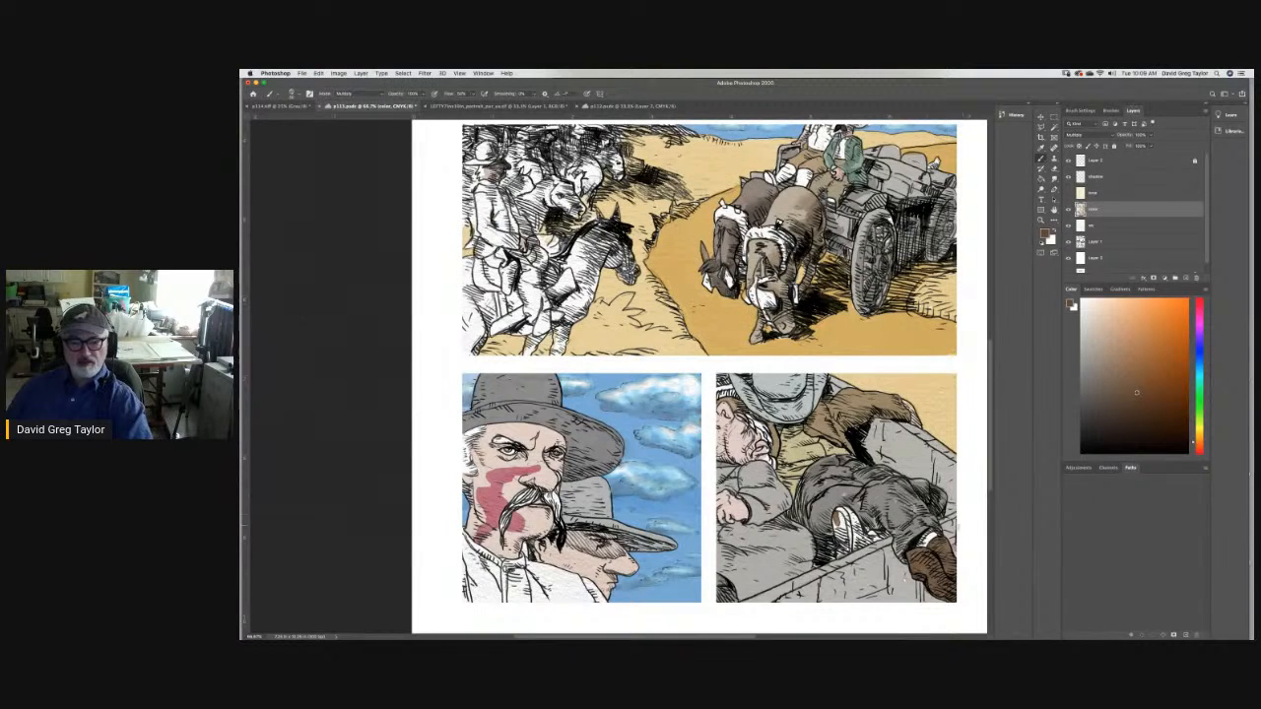
pyautogui.moveTo(839, 528)
pyautogui.mouseDown()
pyautogui.moveTo(843, 515)
pyautogui.moveTo(876, 535)
pyautogui.moveTo(839, 555)
pyautogui.mouseUp()
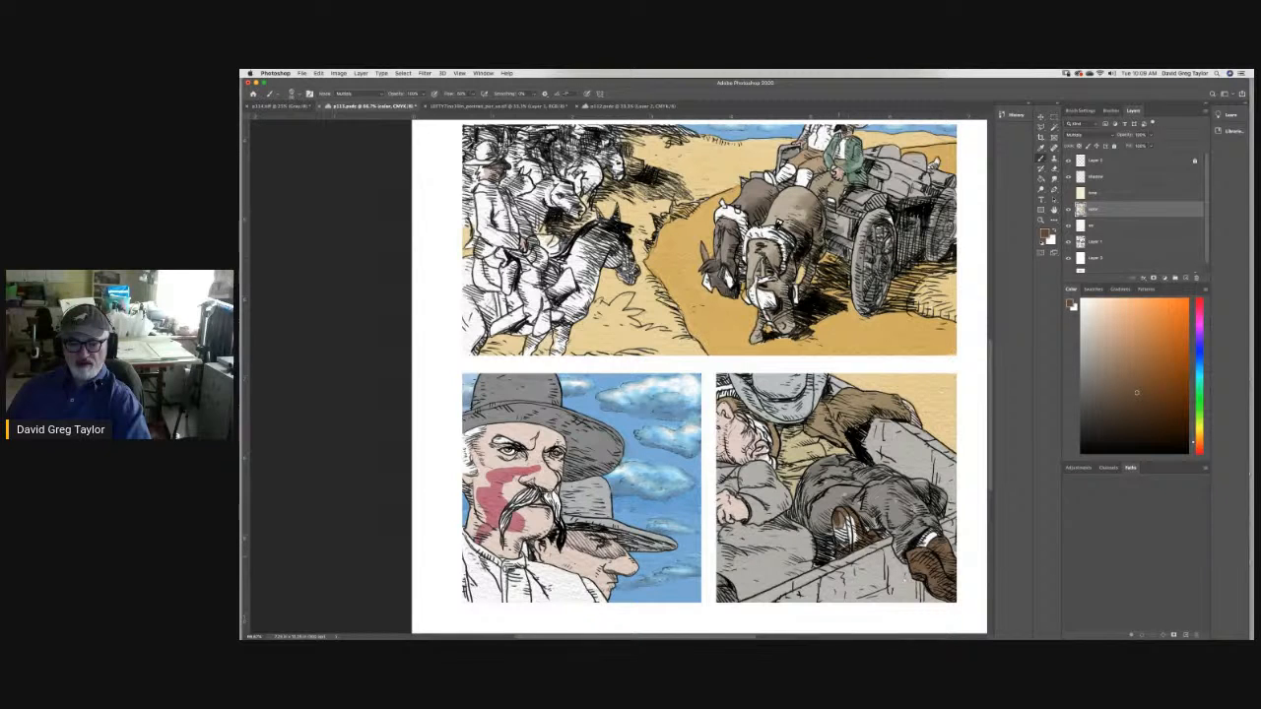
pyautogui.moveTo(840, 542)
pyautogui.mouseDown()
pyautogui.moveTo(835, 528)
pyautogui.moveTo(842, 520)
pyautogui.moveTo(843, 542)
pyautogui.moveTo(837, 528)
pyautogui.moveTo(853, 520)
pyautogui.moveTo(857, 544)
pyautogui.mouseUp()
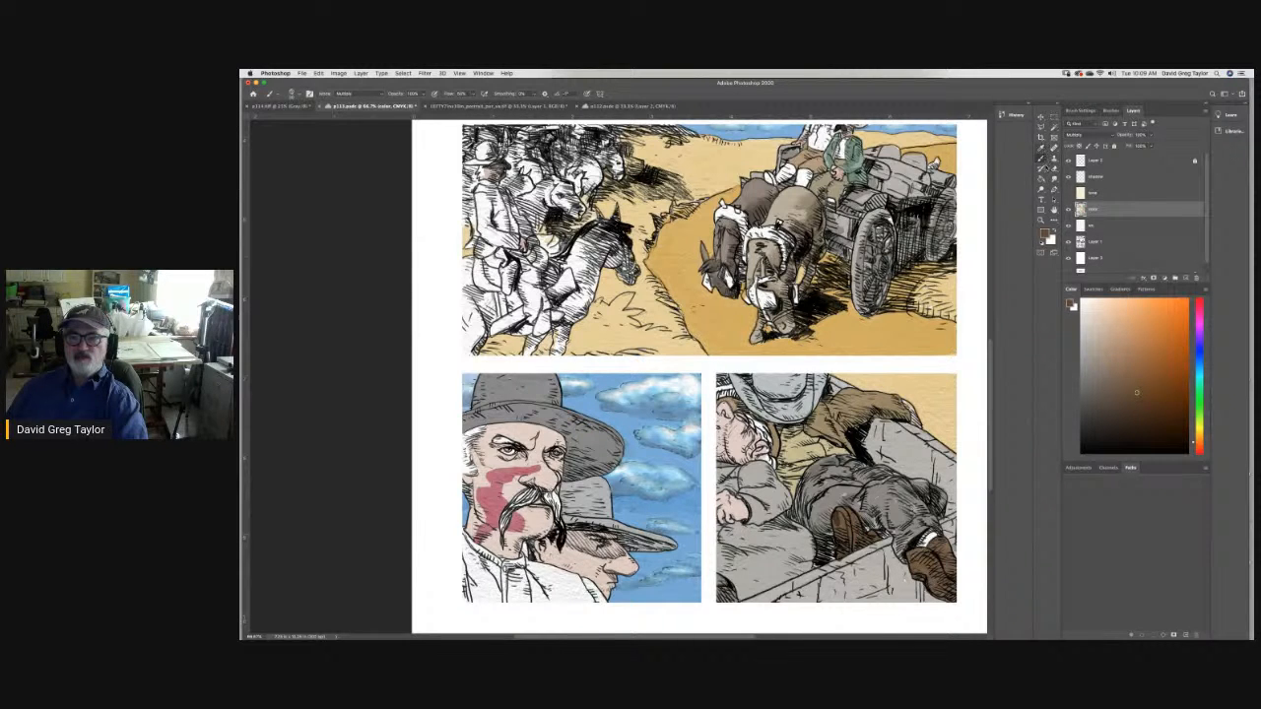
# Sample the light grey of the wagon's side in the last panel as foreground colour, try the Smudge tool, and reactivate the Brush.
pyautogui.click(1052, 177)
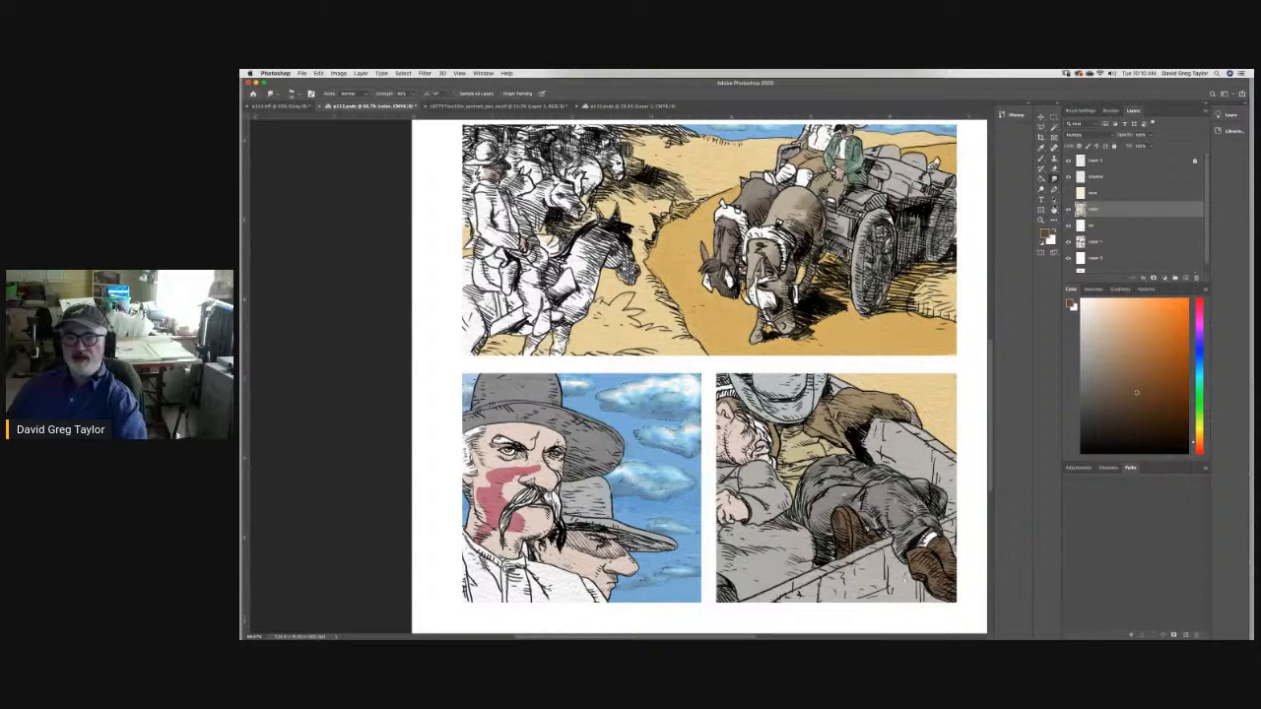
pyautogui.click(1042, 149)
pyautogui.click(903, 448)
pyautogui.click(1041, 158)
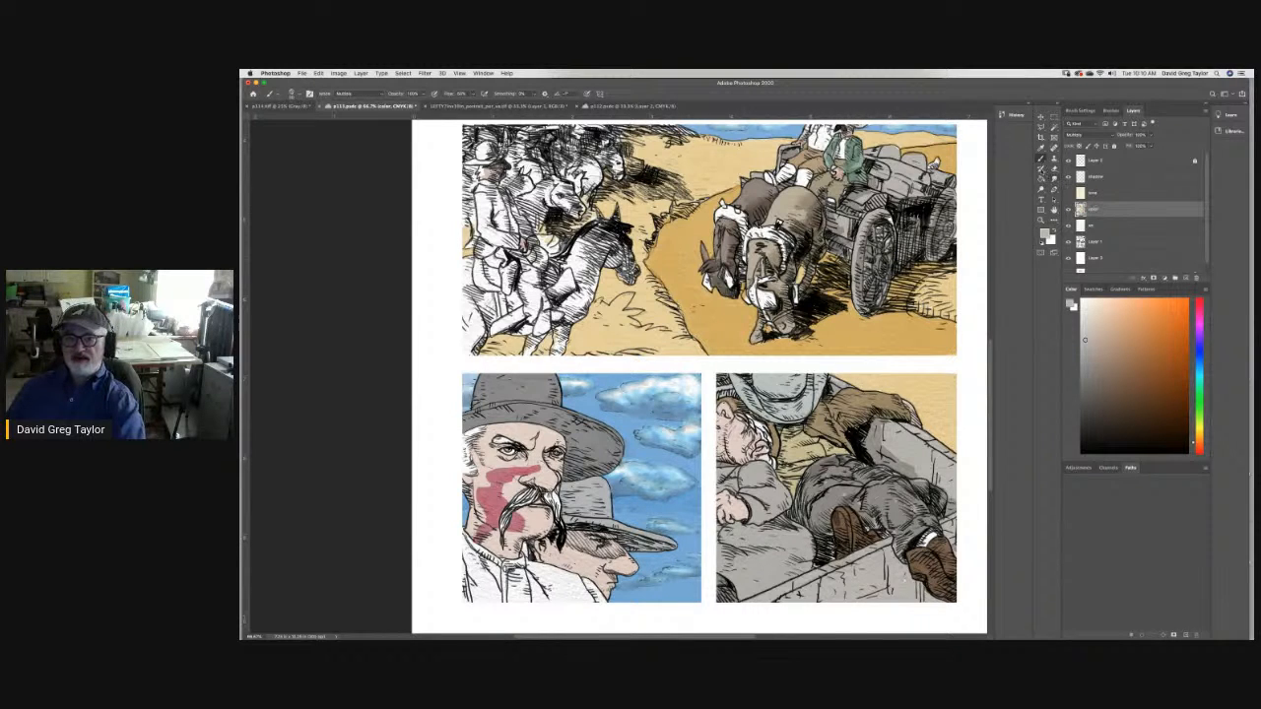
pyautogui.click(1053, 179)
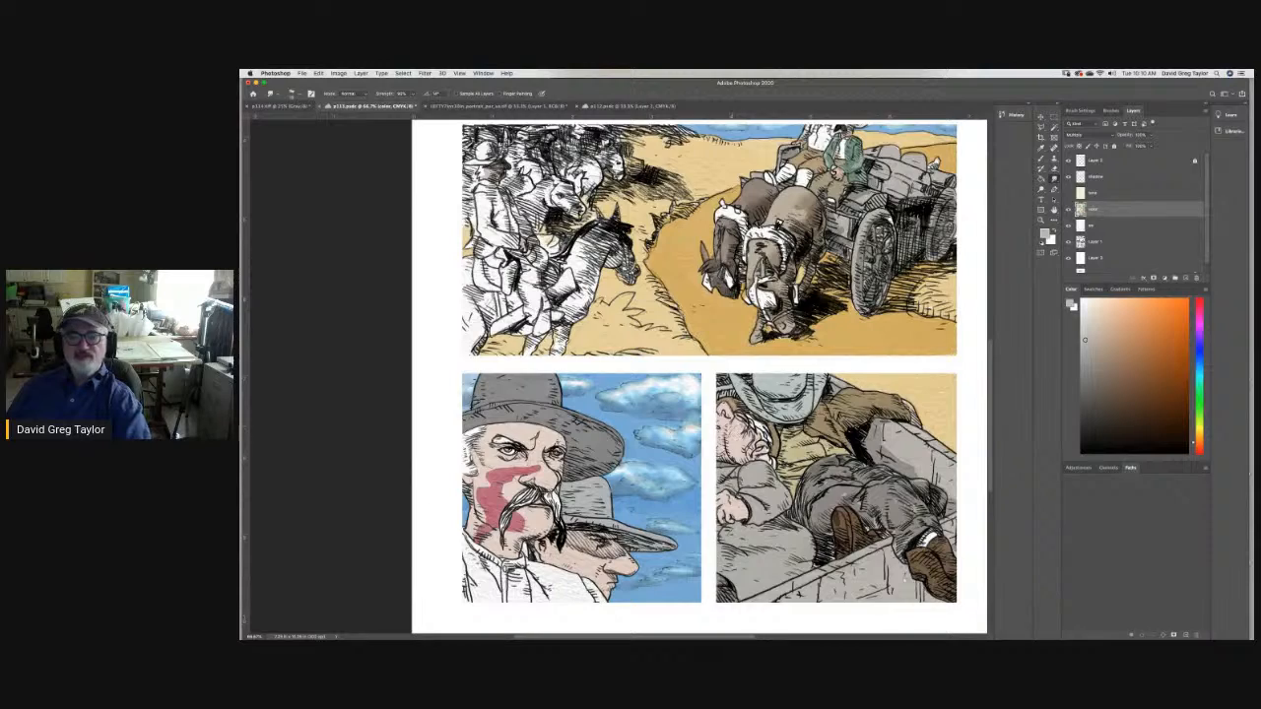
pyautogui.press('b')
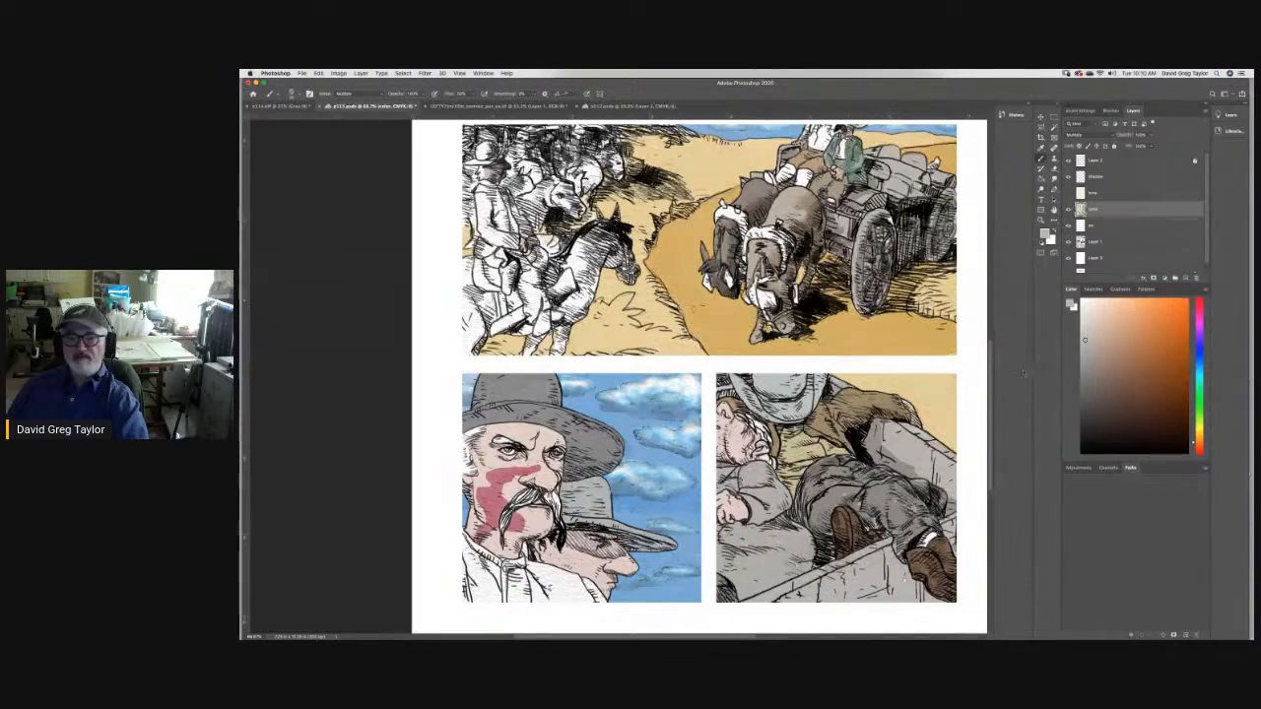
# Activate the Dodge tool and choose an ochre tan foreground colour with p113's top panels in view.
pyautogui.scroll(3, 992, 351)
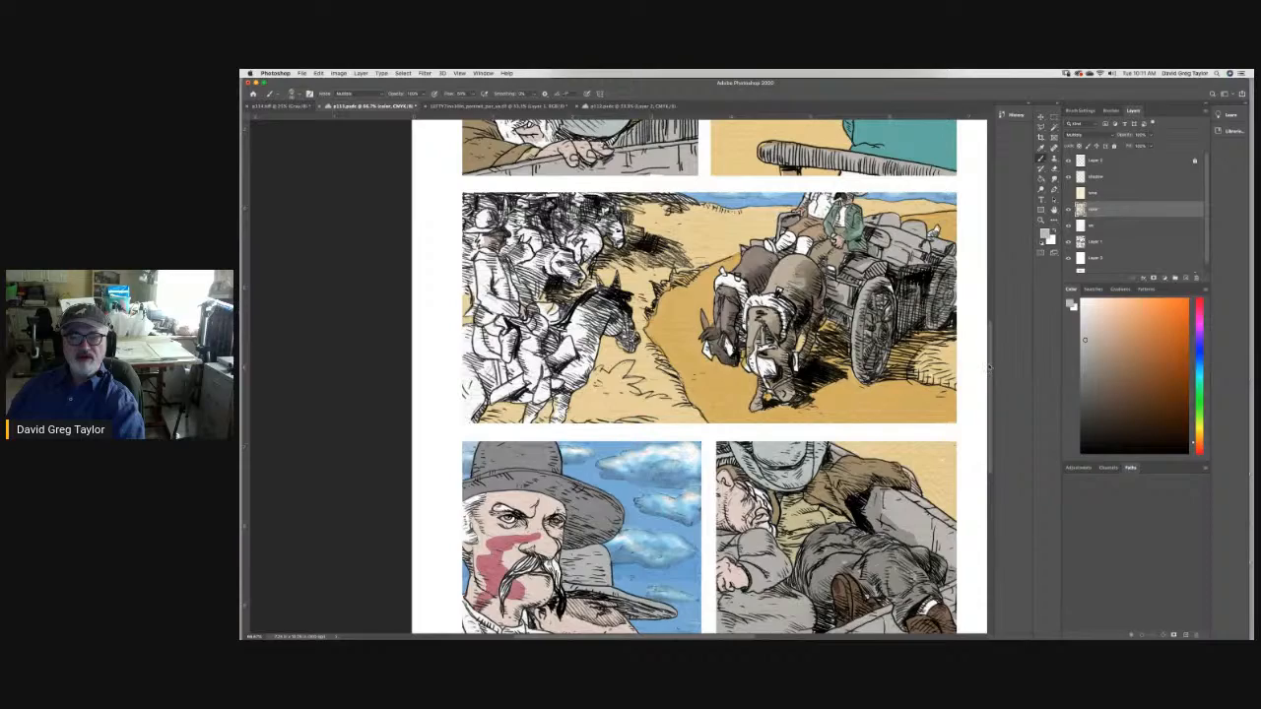
pyautogui.scroll(5, 989, 364)
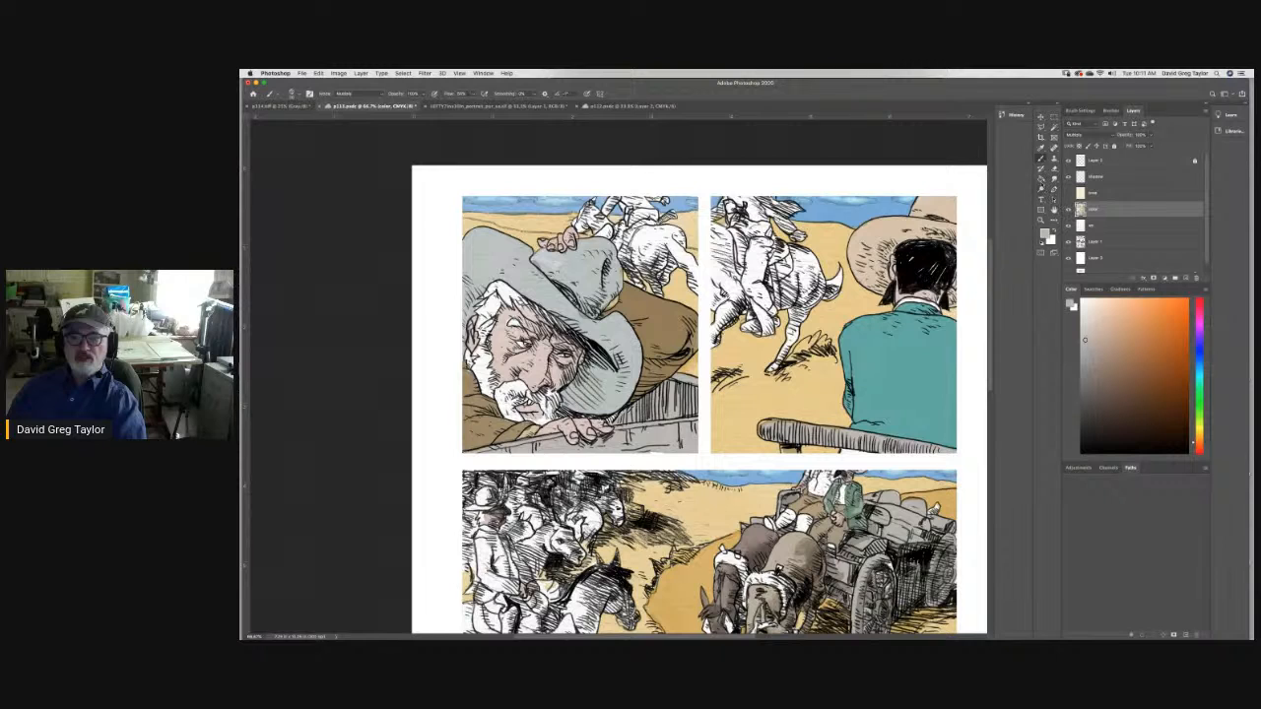
pyautogui.click(1041, 191)
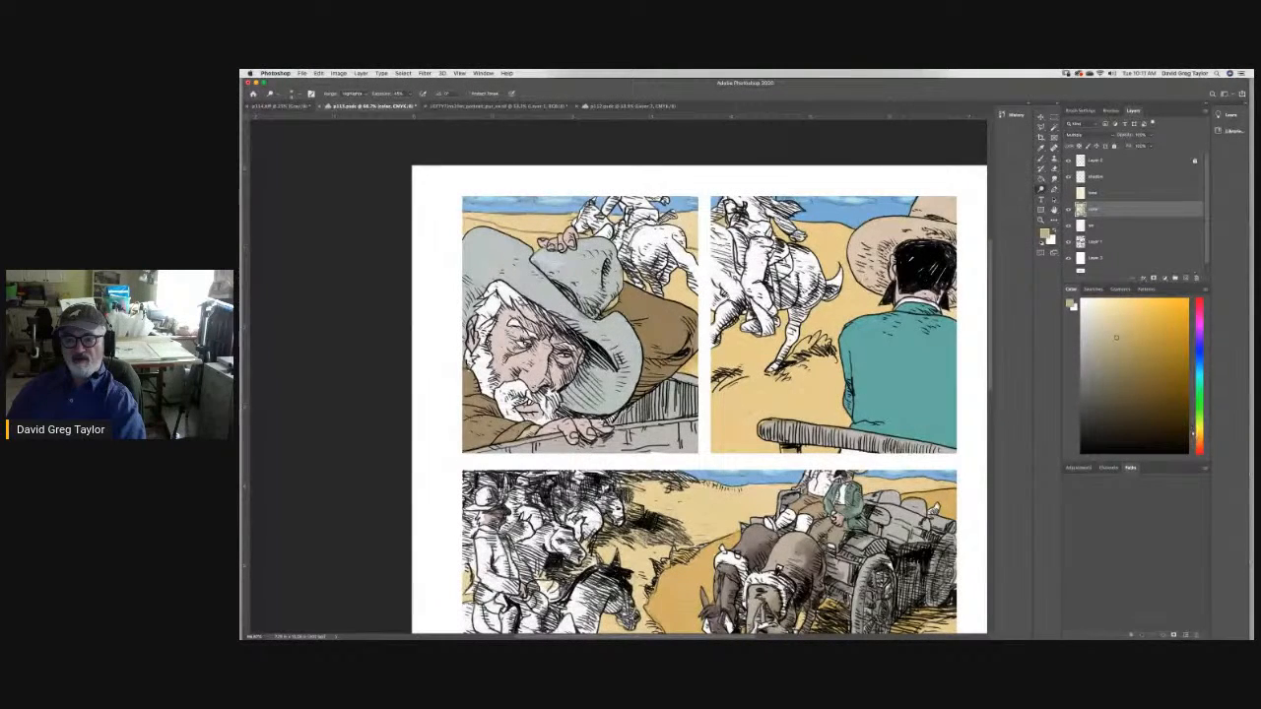
pyautogui.click(1130, 343)
# Mix a bright orange foreground colour in the Color Picker by lowering black and raising the red component to 247.
pyautogui.click(1070, 303)
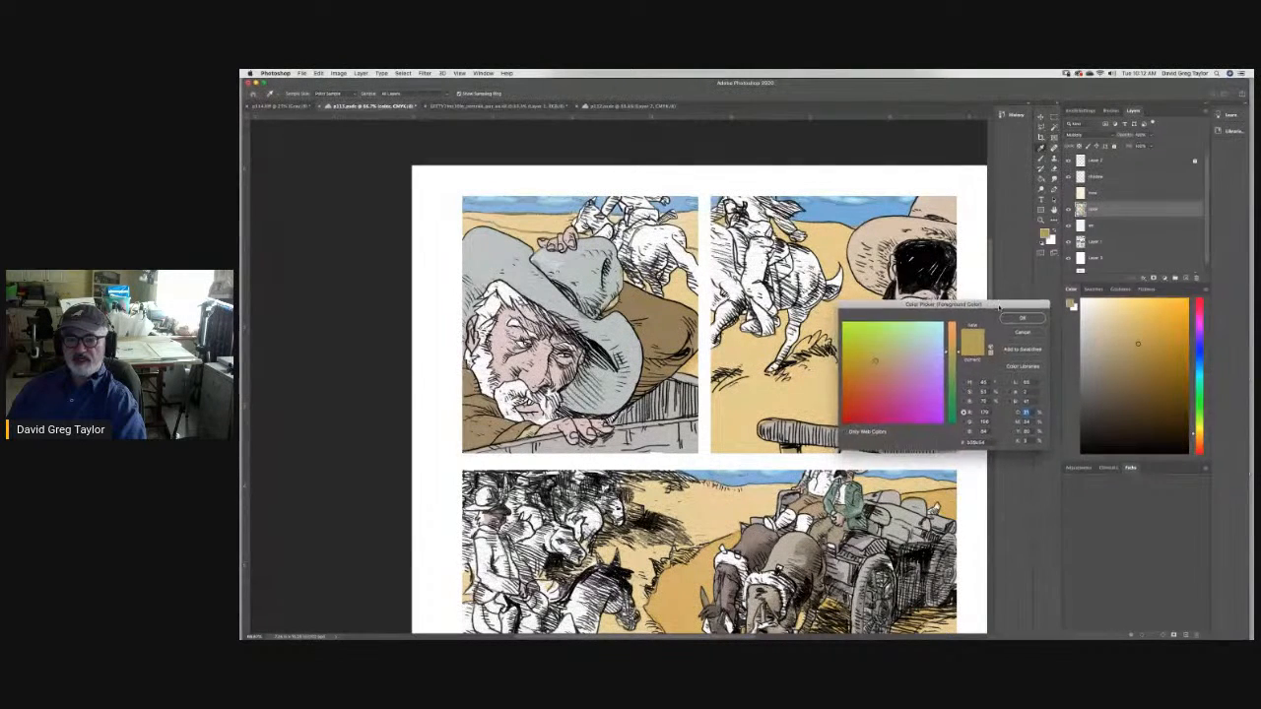
pyautogui.moveTo(990, 306); pyautogui.dragTo(997, 286)
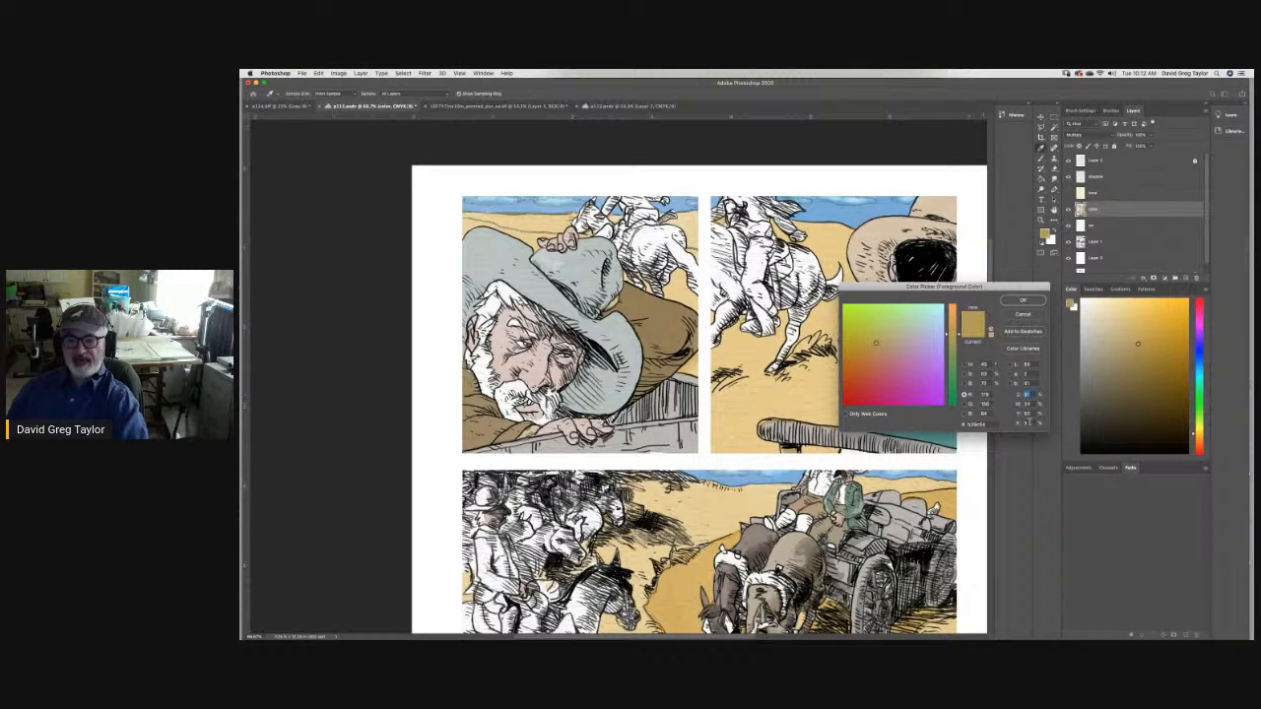
pyautogui.moveTo(1030, 424); pyautogui.dragTo(1021, 423)
pyautogui.write('2')
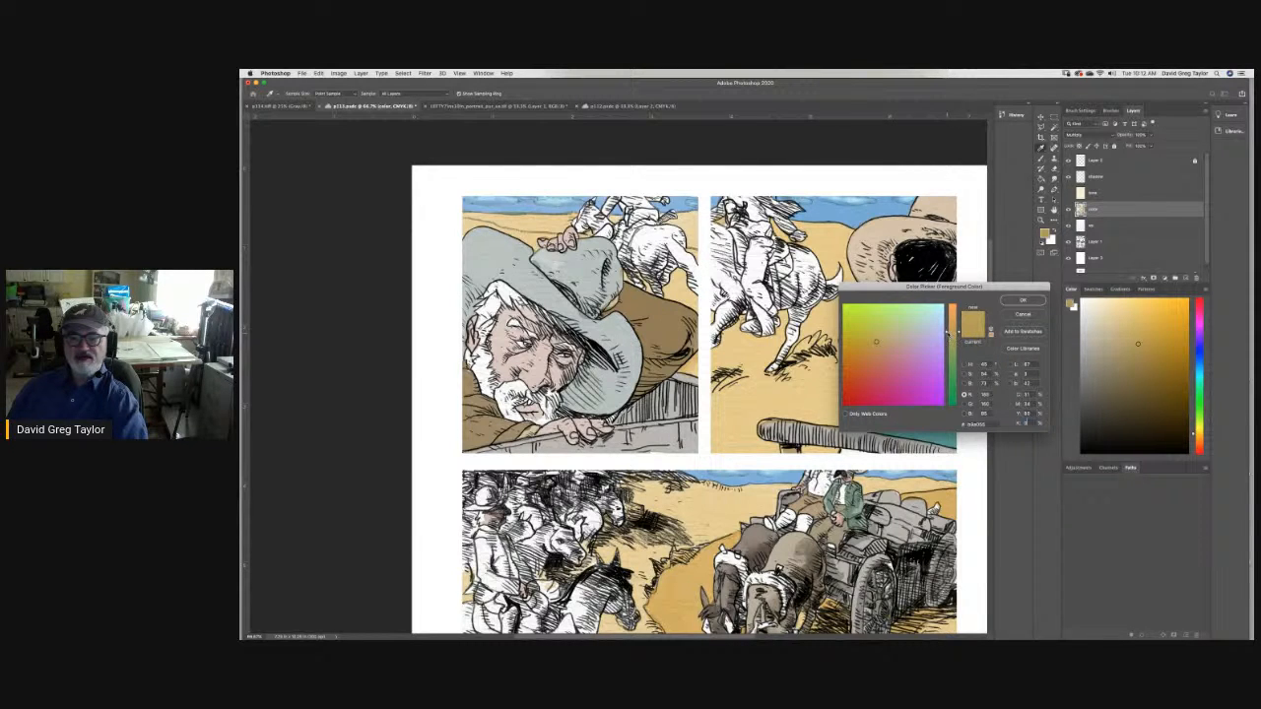
pyautogui.moveTo(946, 333); pyautogui.dragTo(946, 331)
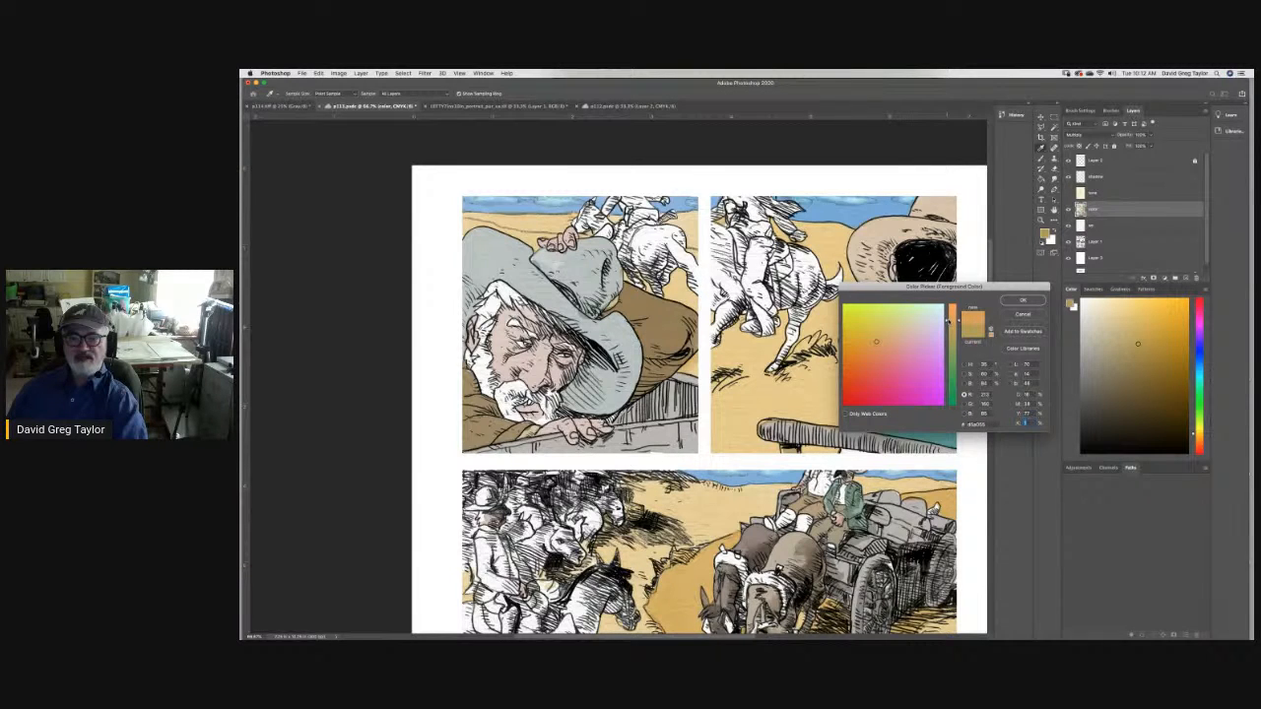
pyautogui.moveTo(947, 315); pyautogui.dragTo(947, 312)
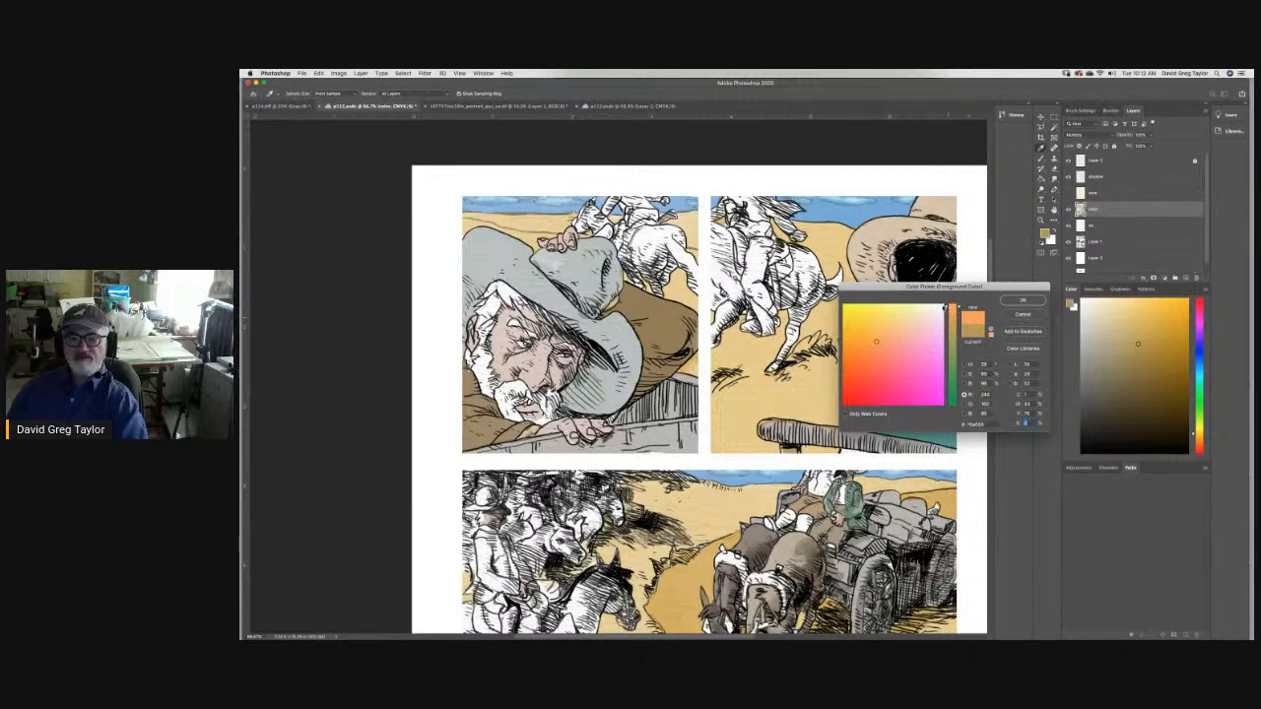
pyautogui.moveTo(948, 311); pyautogui.dragTo(944, 309)
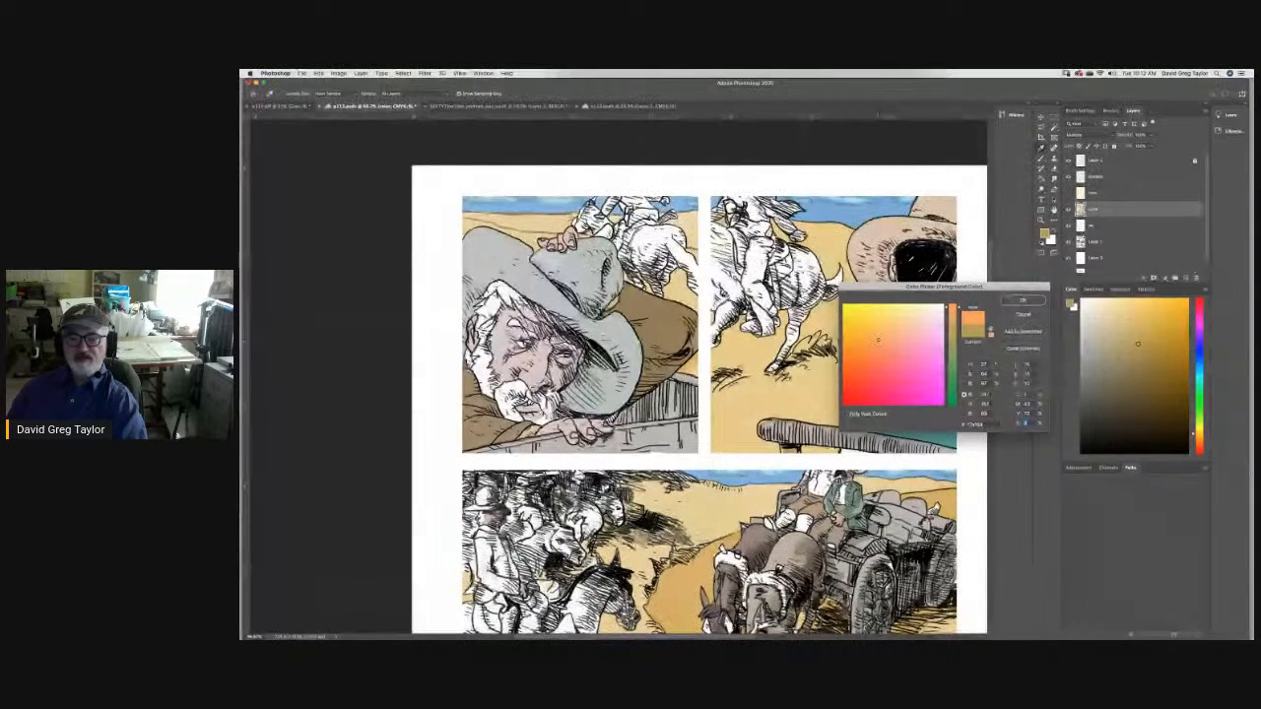
pyautogui.click(1022, 299)
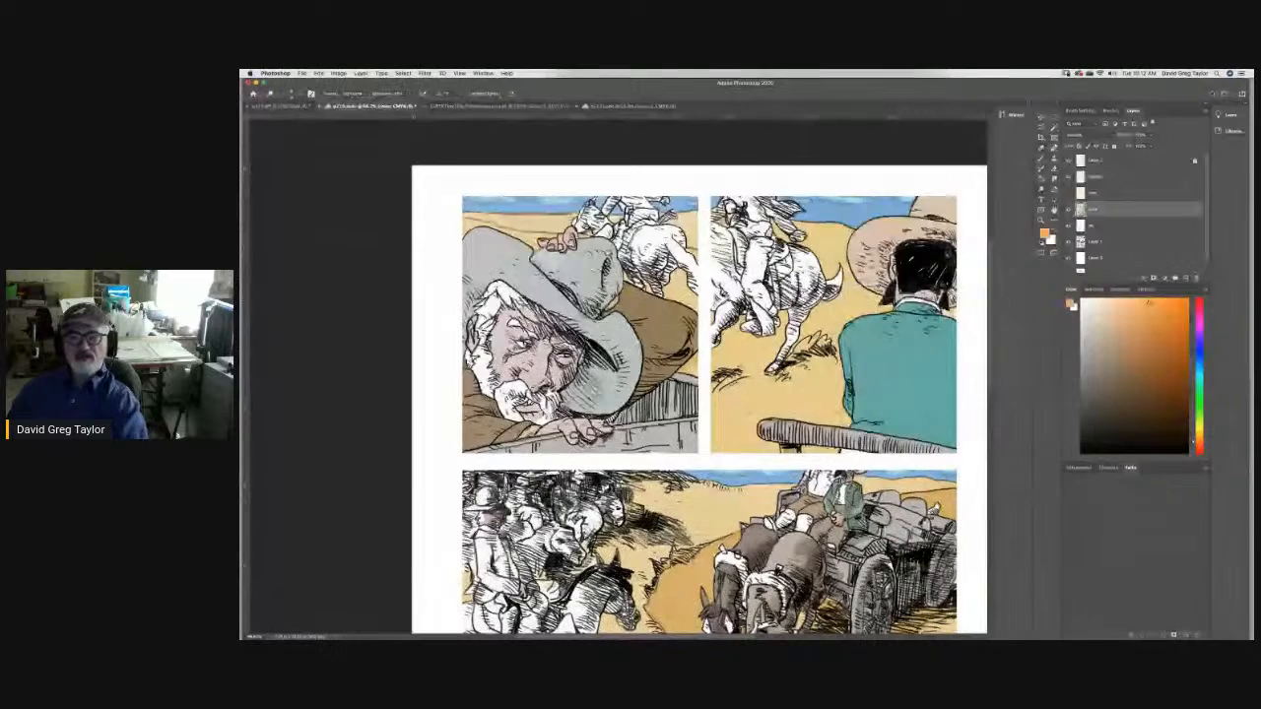
# Try the orange Brush on the running horse's hindquarters in the upper-right panel, and undo the strokes.
pyautogui.press('b')
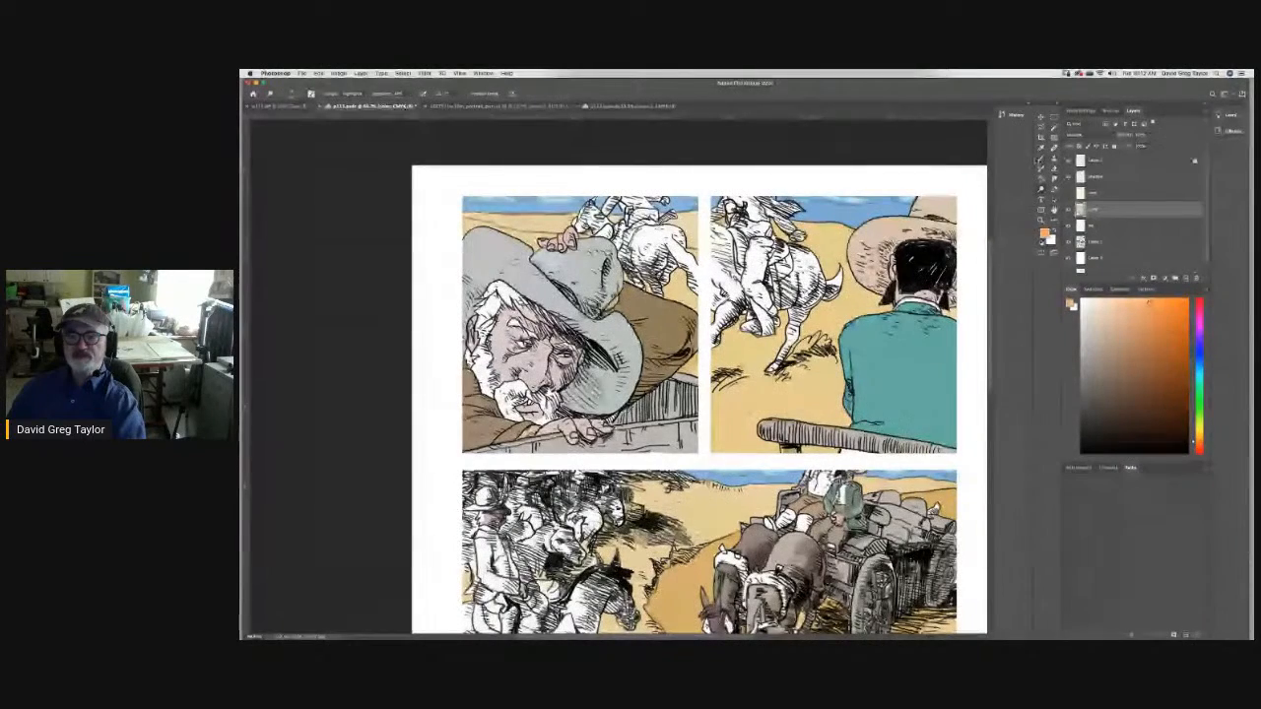
pyautogui.moveTo(800, 256)
pyautogui.mouseDown()
pyautogui.moveTo(803, 279)
pyautogui.moveTo(798, 250)
pyautogui.moveTo(803, 264)
pyautogui.mouseUp()
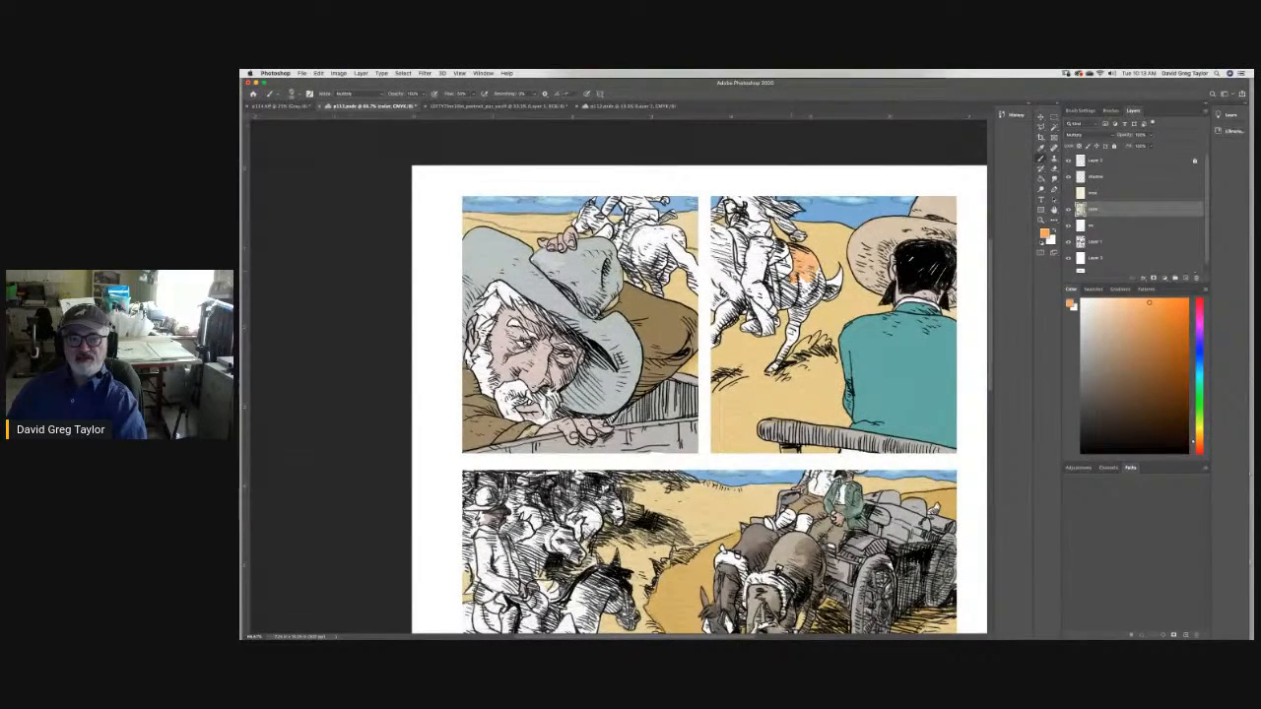
pyautogui.moveTo(802, 265); pyautogui.dragTo(790, 281)
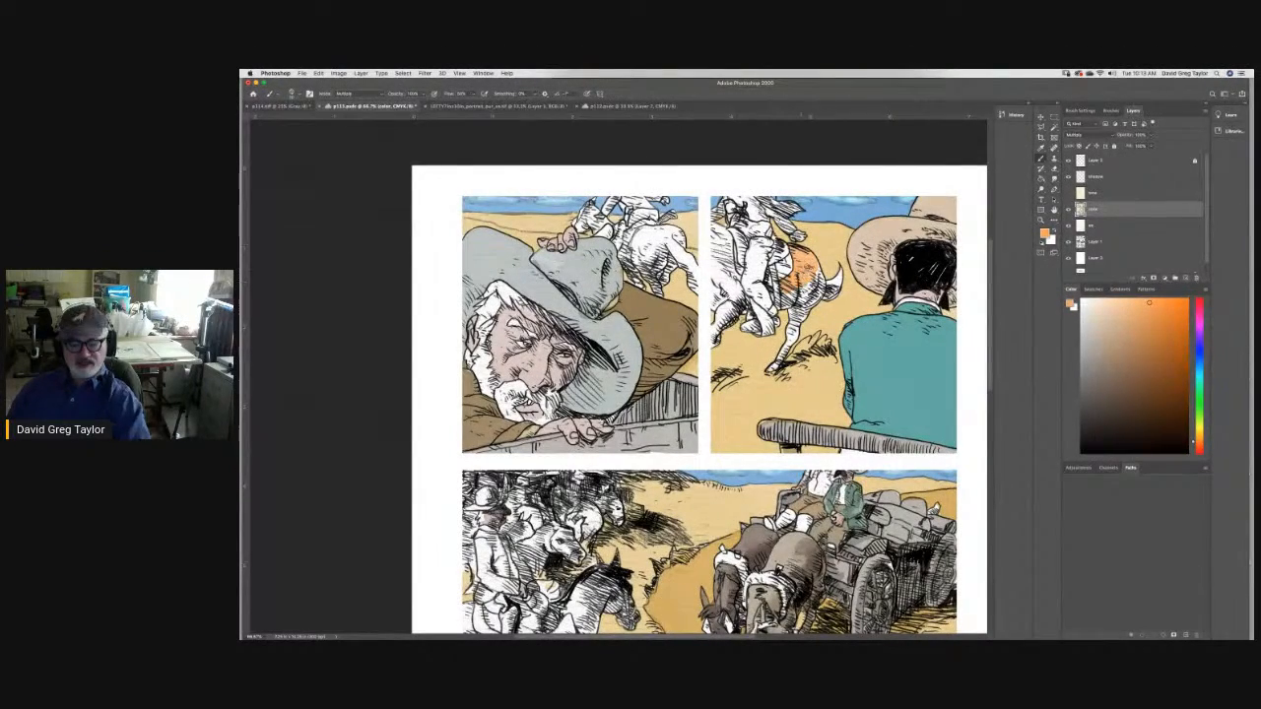
pyautogui.press('super+z')
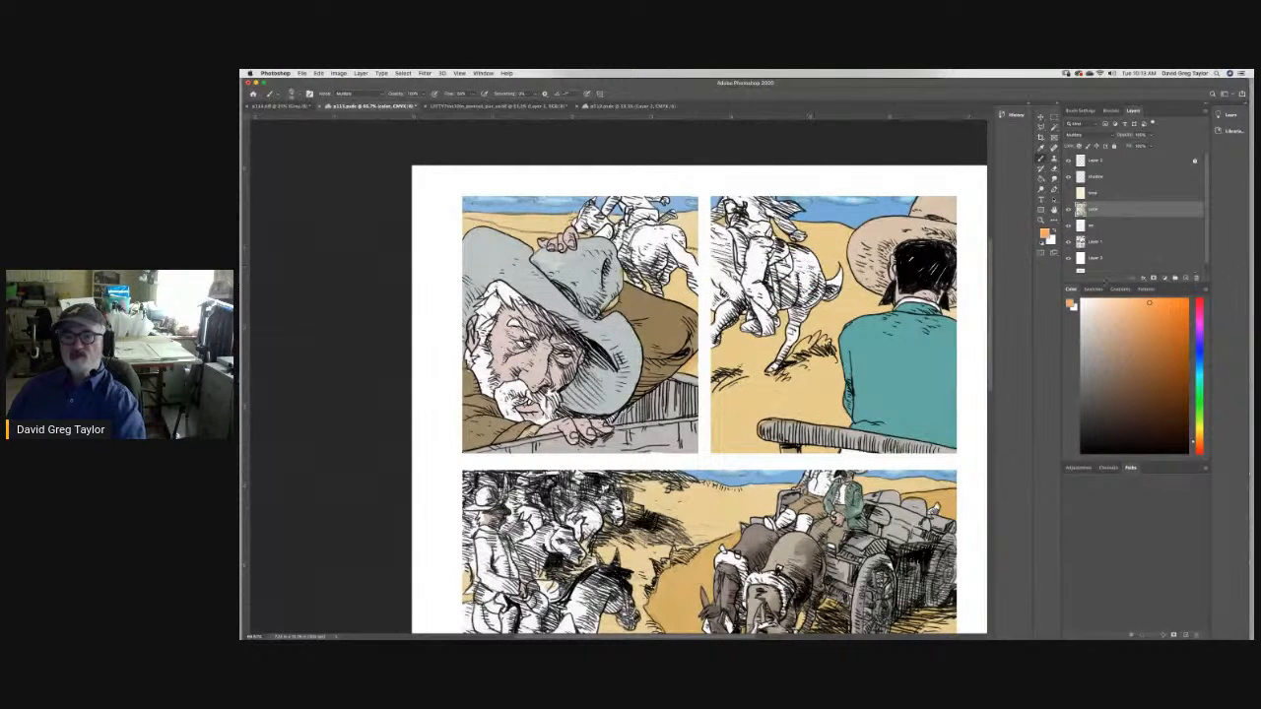
# Mix a medium brown foreground colour in the Color Picker by raising cyan and magenta and setting yellow to 90%.
pyautogui.click(1070, 304)
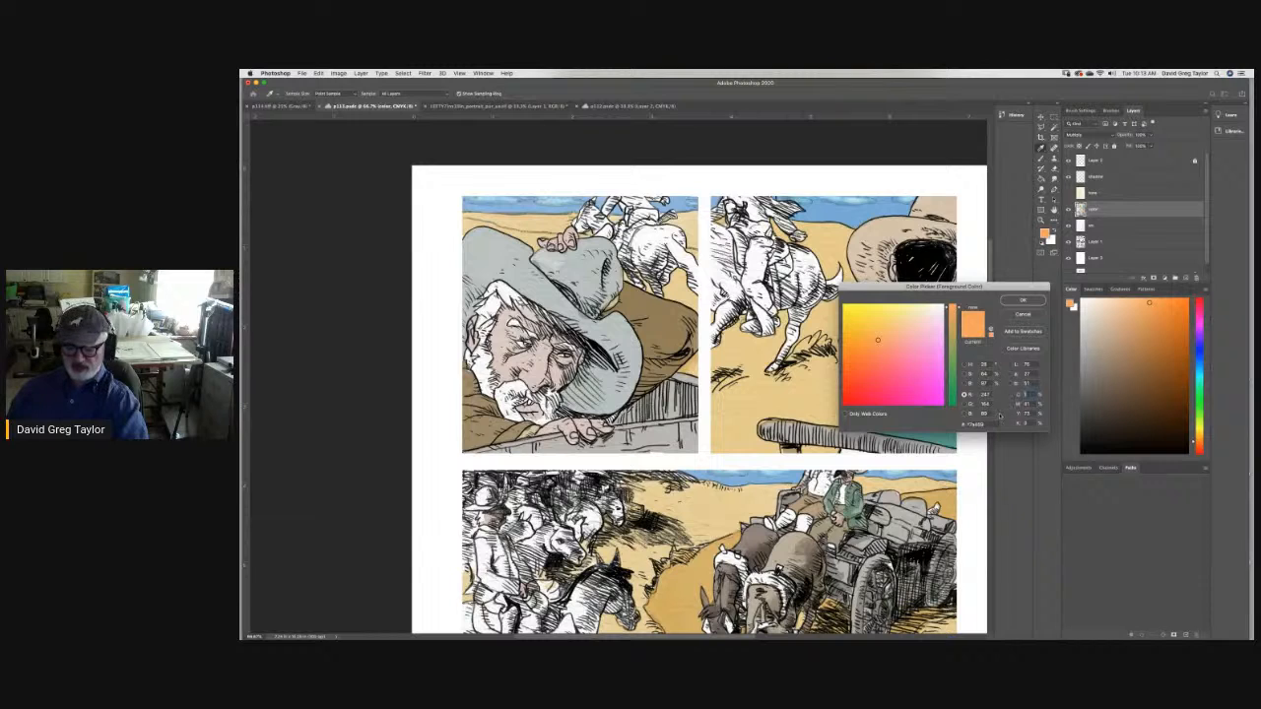
pyautogui.write('20')
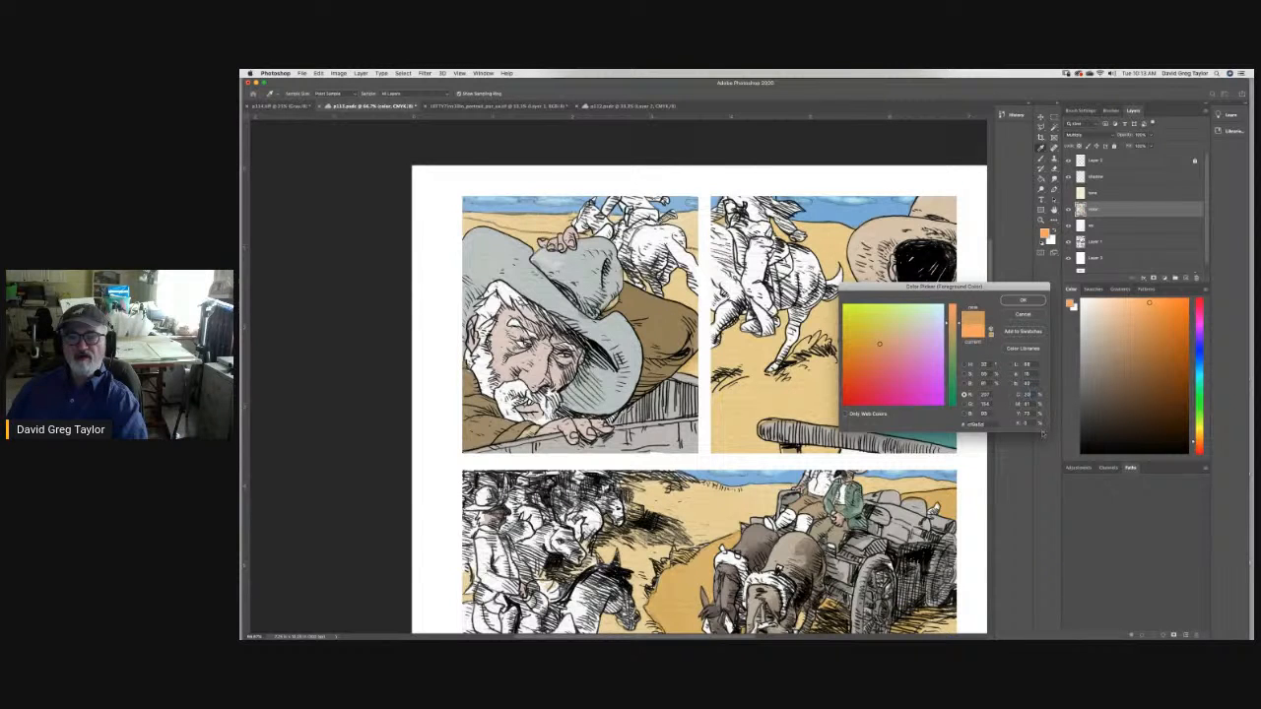
pyautogui.moveTo(1029, 406); pyautogui.dragTo(1005, 418)
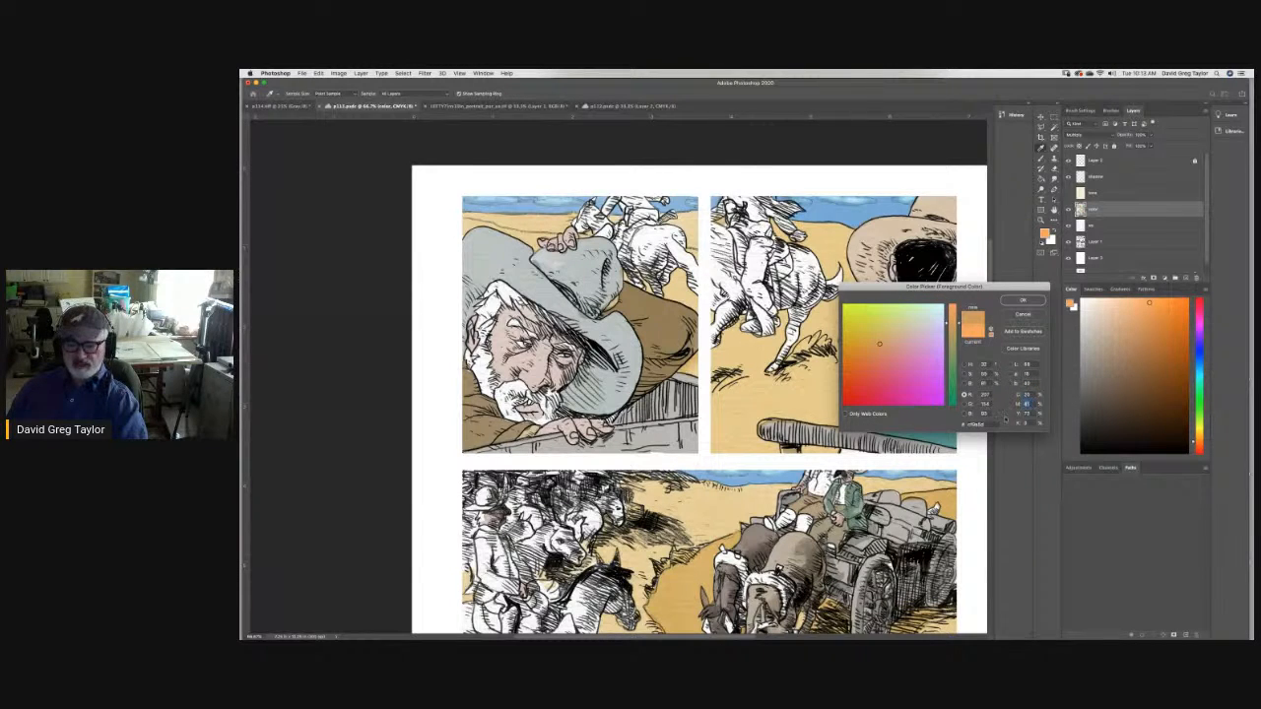
pyautogui.write('50')
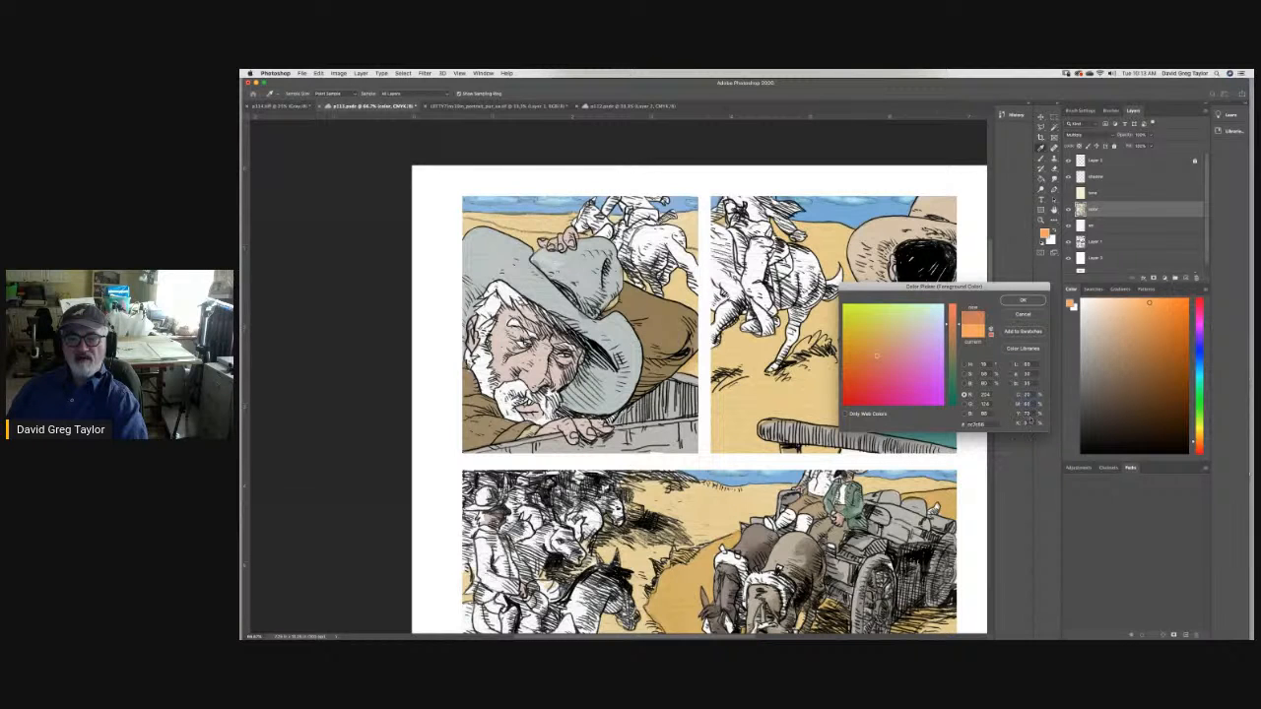
pyautogui.moveTo(1032, 414); pyautogui.dragTo(1013, 415)
pyautogui.write('50')
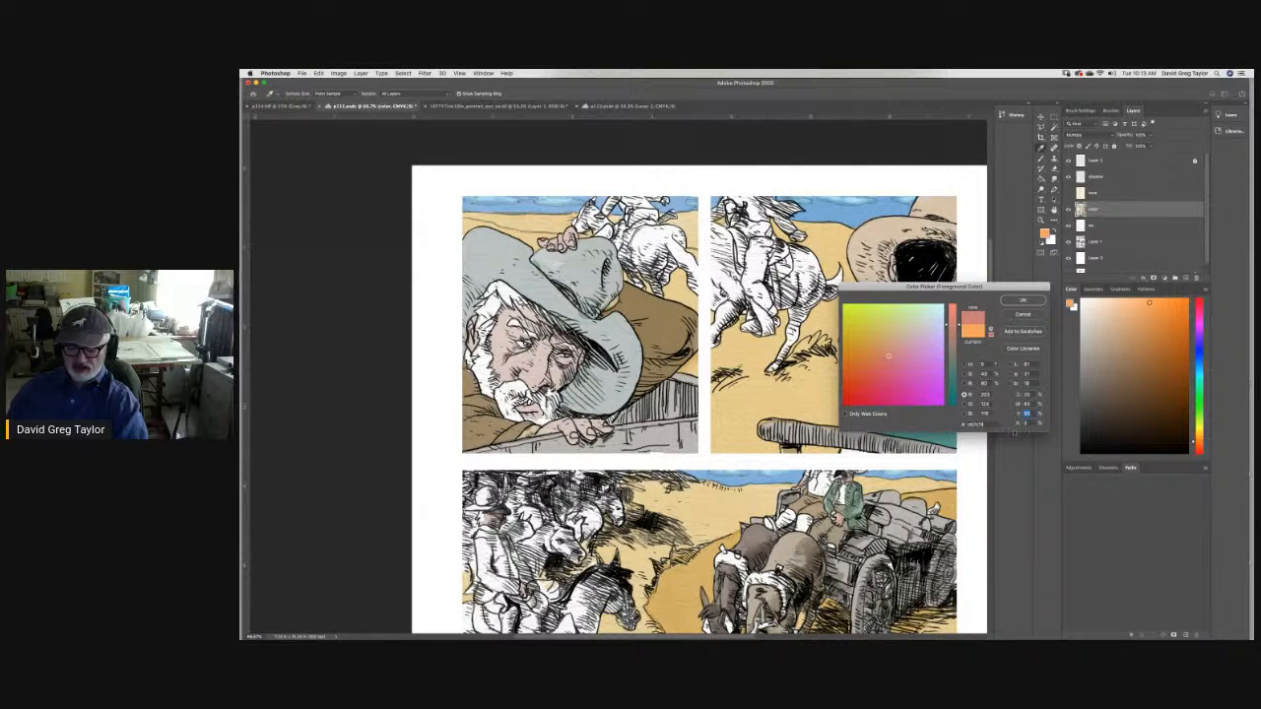
pyautogui.write('80')
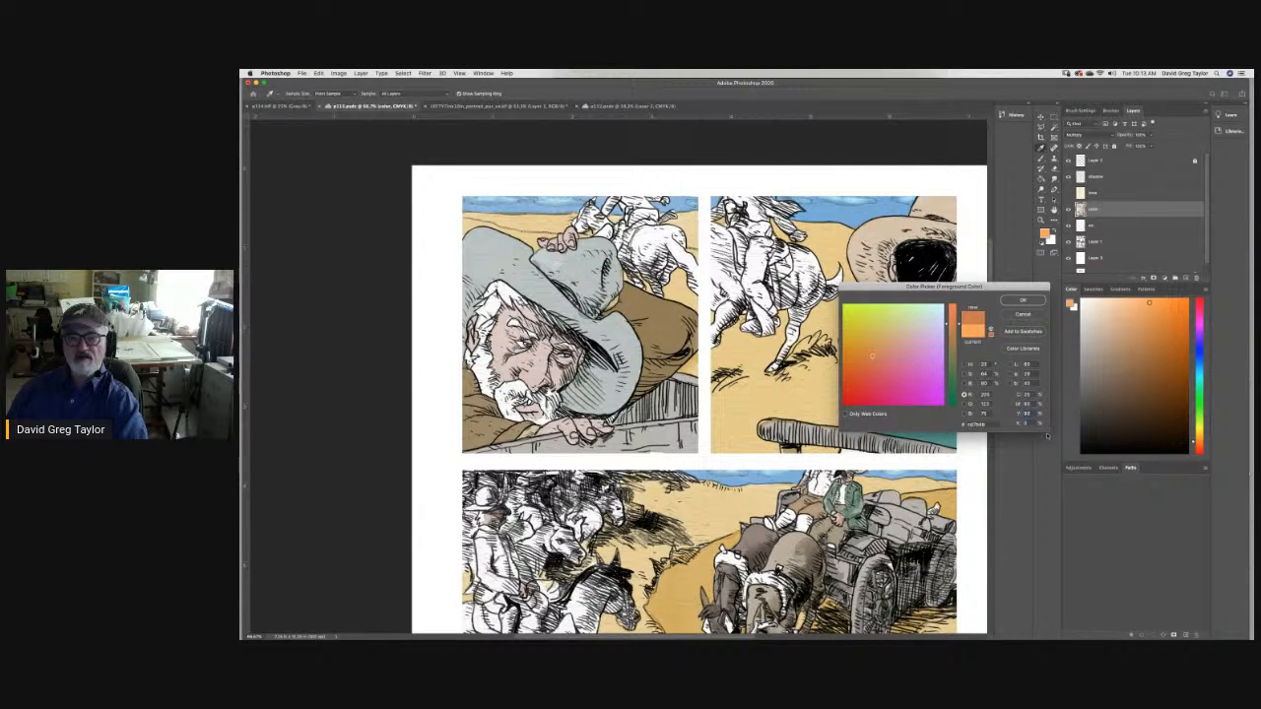
pyautogui.doubleClick(1031, 413)
pyautogui.write('90')
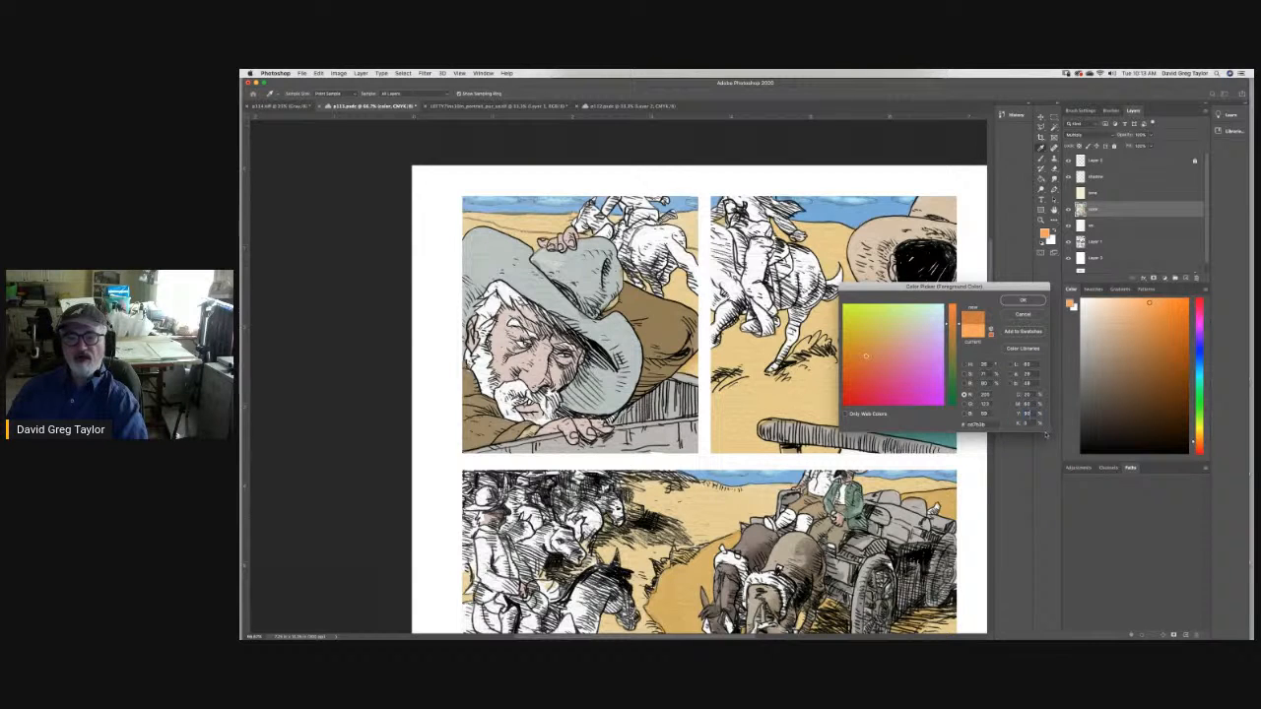
pyautogui.doubleClick(1027, 395)
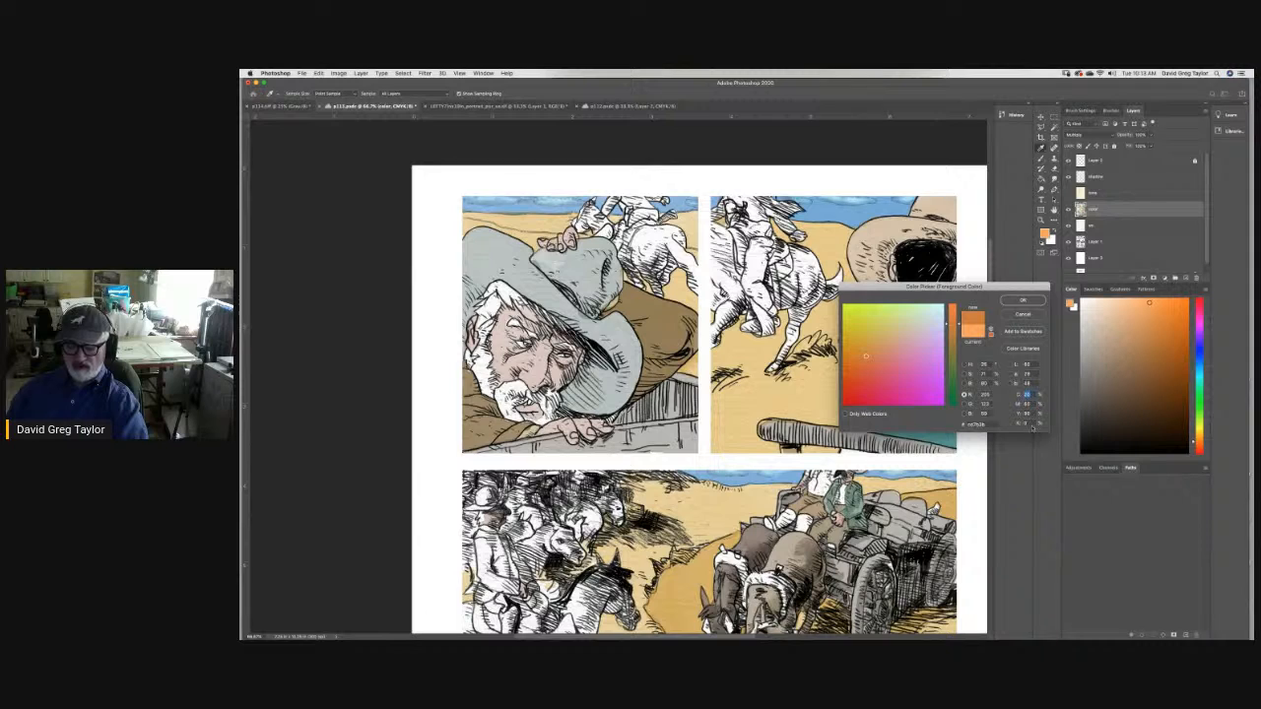
pyautogui.write('30')
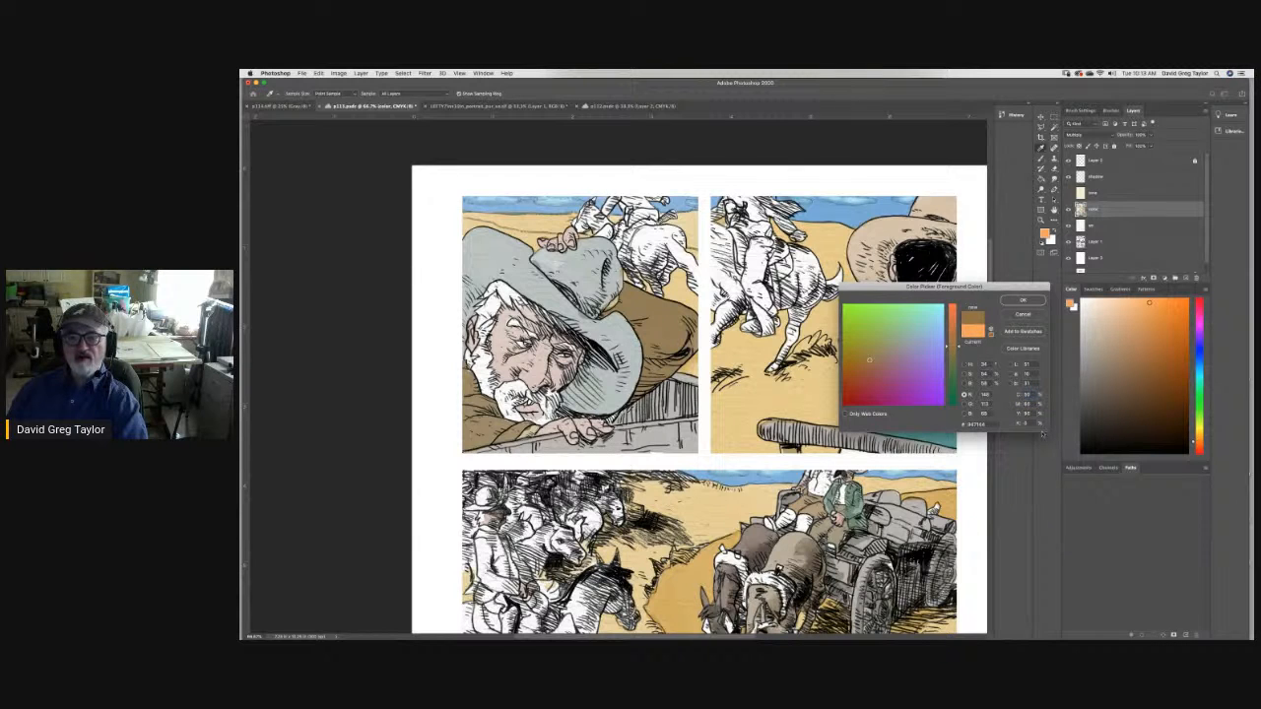
pyautogui.click(1021, 300)
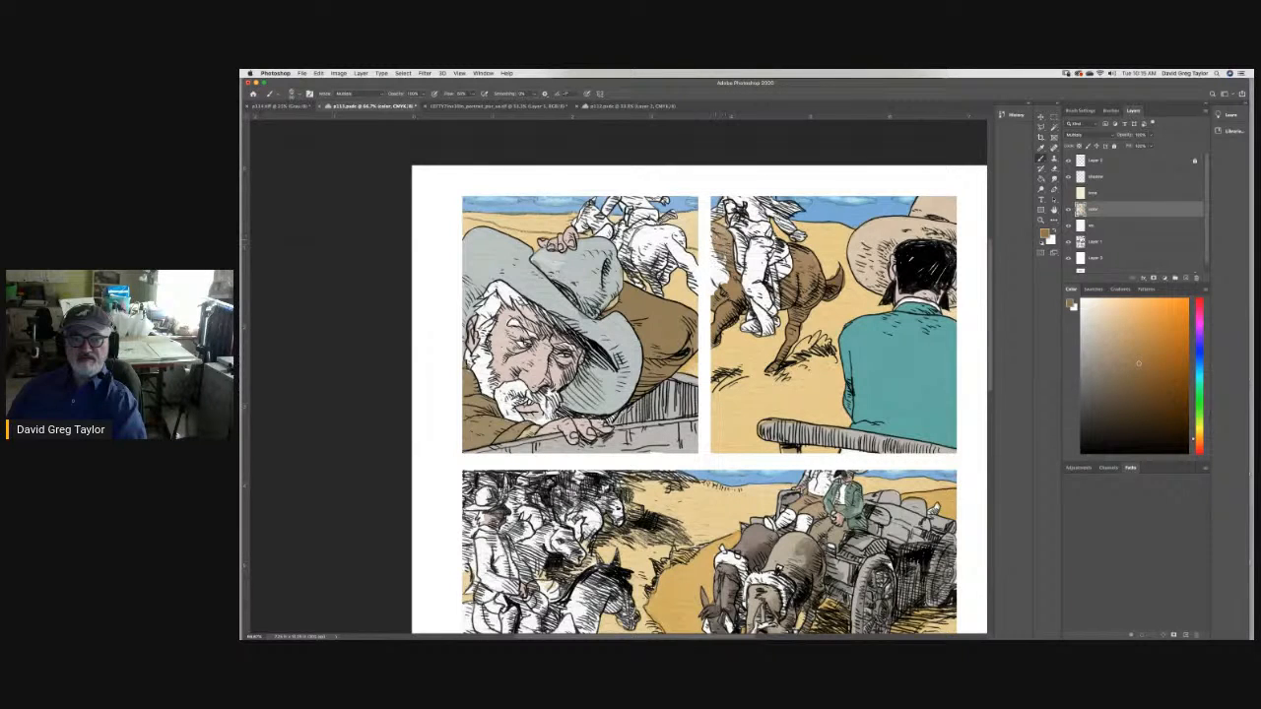
# Paint the rest of the upper-right panel's running horse and the horse behind the hat in the upper-left panel brown.
pyautogui.moveTo(715, 258)
pyautogui.mouseDown()
pyautogui.moveTo(728, 278)
pyautogui.moveTo(714, 291)
pyautogui.mouseUp()
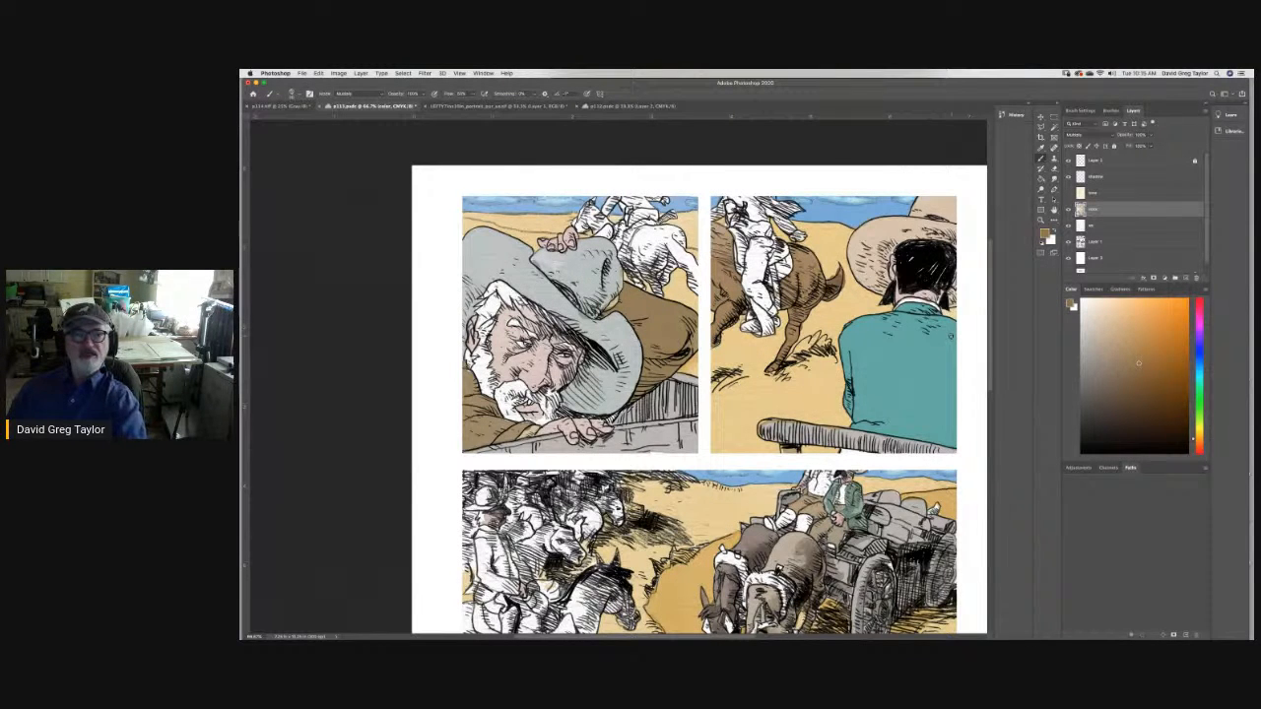
pyautogui.moveTo(650, 246)
pyautogui.mouseDown()
pyautogui.moveTo(651, 233)
pyautogui.moveTo(638, 237)
pyautogui.moveTo(648, 227)
pyautogui.moveTo(682, 234)
pyautogui.moveTo(698, 295)
pyautogui.moveTo(668, 251)
pyautogui.moveTo(666, 262)
pyautogui.mouseUp()
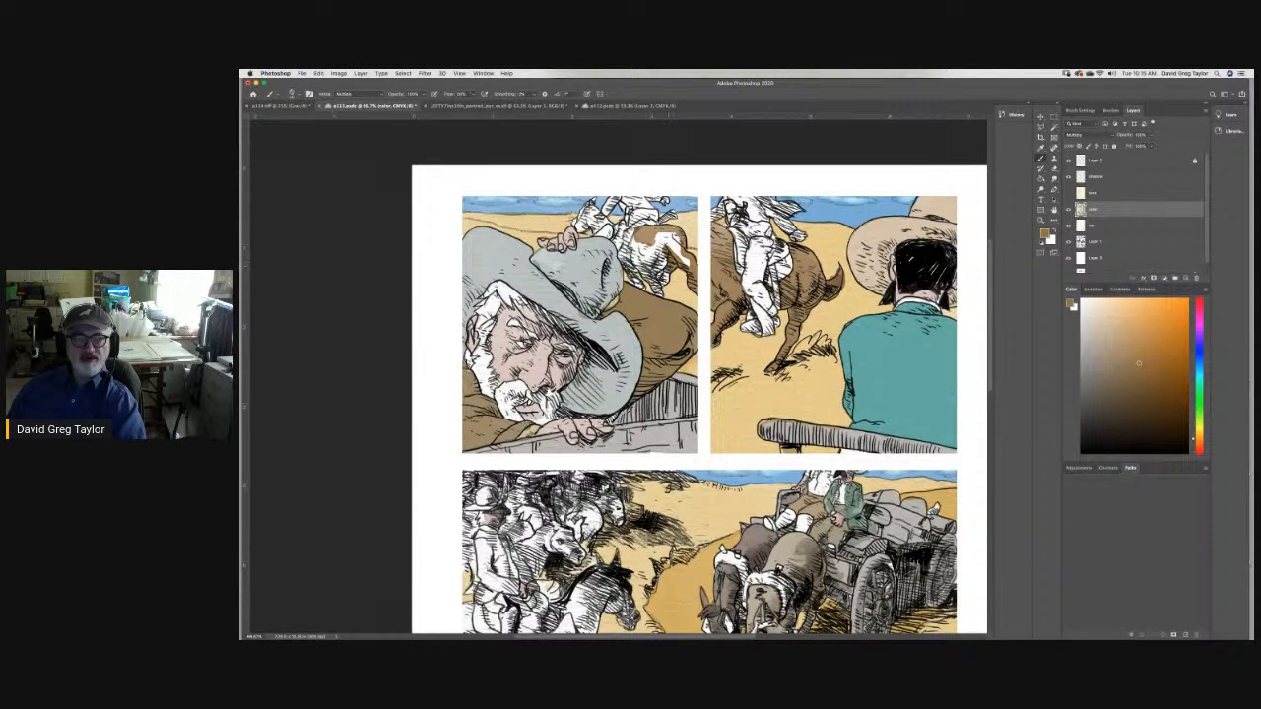
pyautogui.moveTo(669, 265)
pyautogui.mouseDown()
pyautogui.moveTo(659, 292)
pyautogui.moveTo(639, 258)
pyautogui.moveTo(641, 286)
pyautogui.mouseUp()
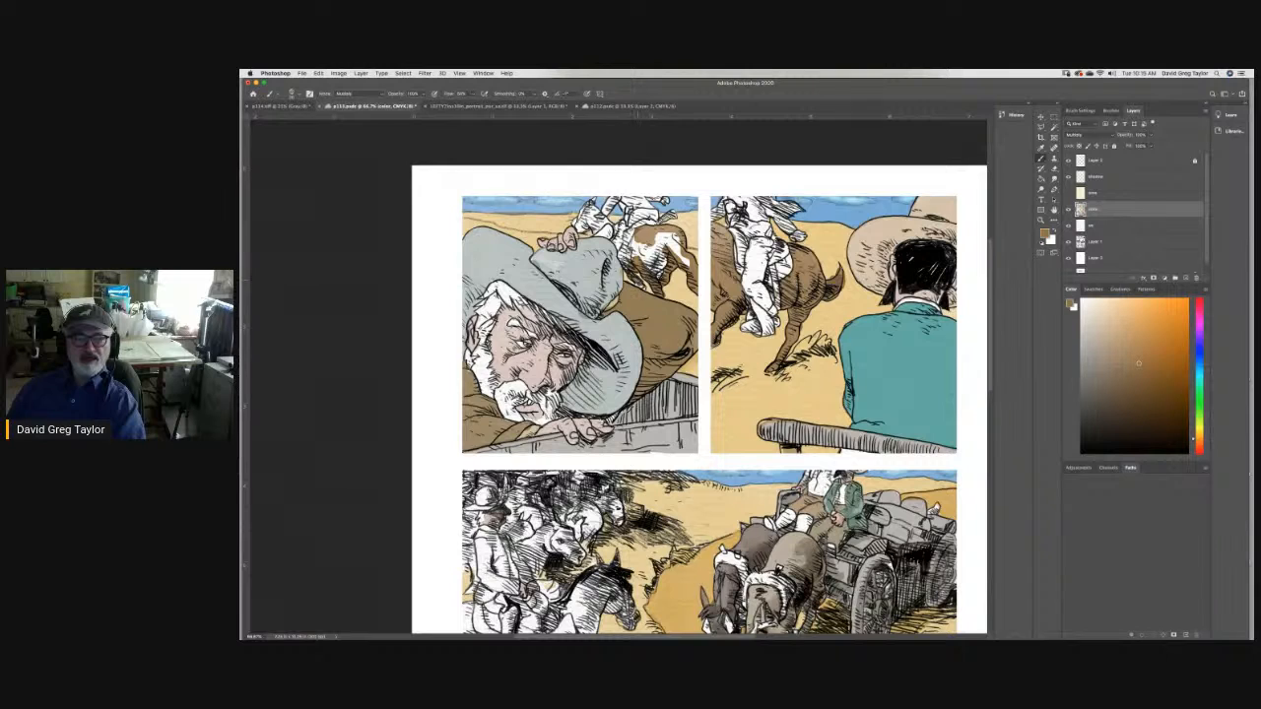
pyautogui.moveTo(625, 254); pyautogui.dragTo(626, 270)
pyautogui.moveTo(627, 250)
pyautogui.mouseDown()
pyautogui.moveTo(638, 228)
pyautogui.moveTo(637, 248)
pyautogui.moveTo(662, 262)
pyautogui.mouseUp()
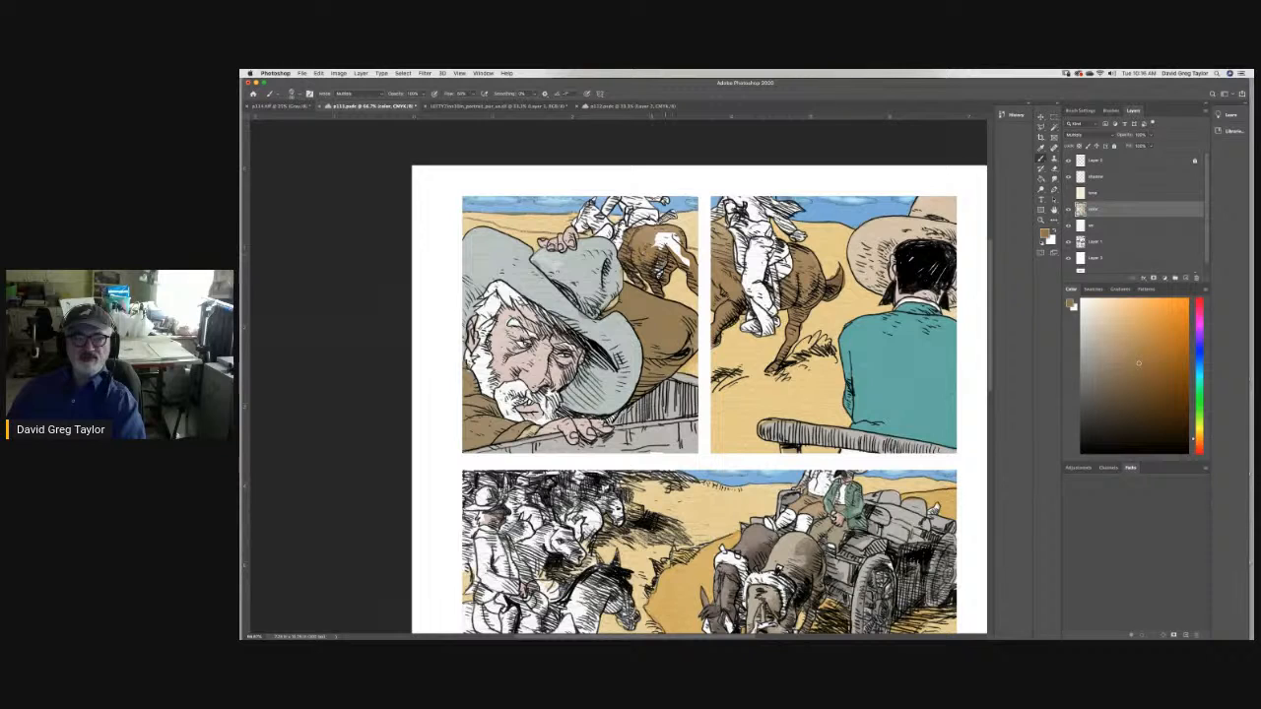
pyautogui.moveTo(650, 243)
pyautogui.mouseDown()
pyautogui.moveTo(678, 236)
pyautogui.moveTo(683, 262)
pyautogui.mouseUp()
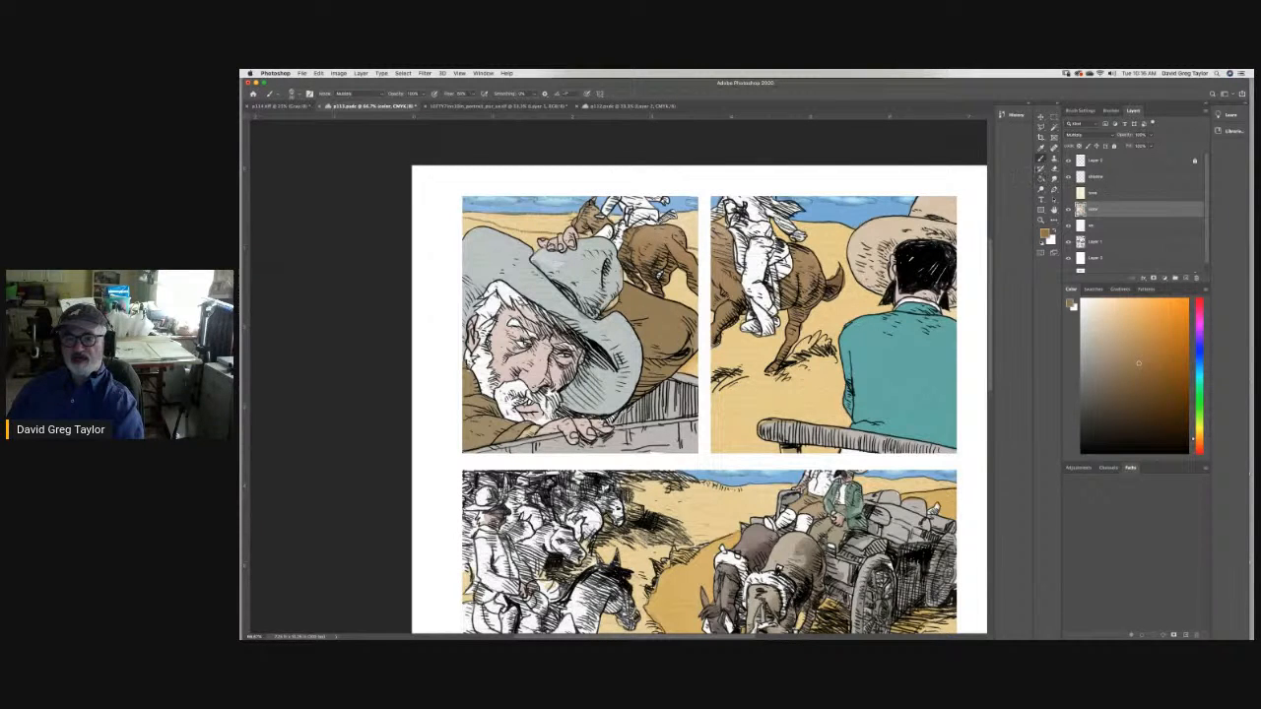
# Sample the sand colour beside the upper-left panel's horse as foreground colour, activate the Brush, and switch to the Eraser.
pyautogui.click(1040, 148)
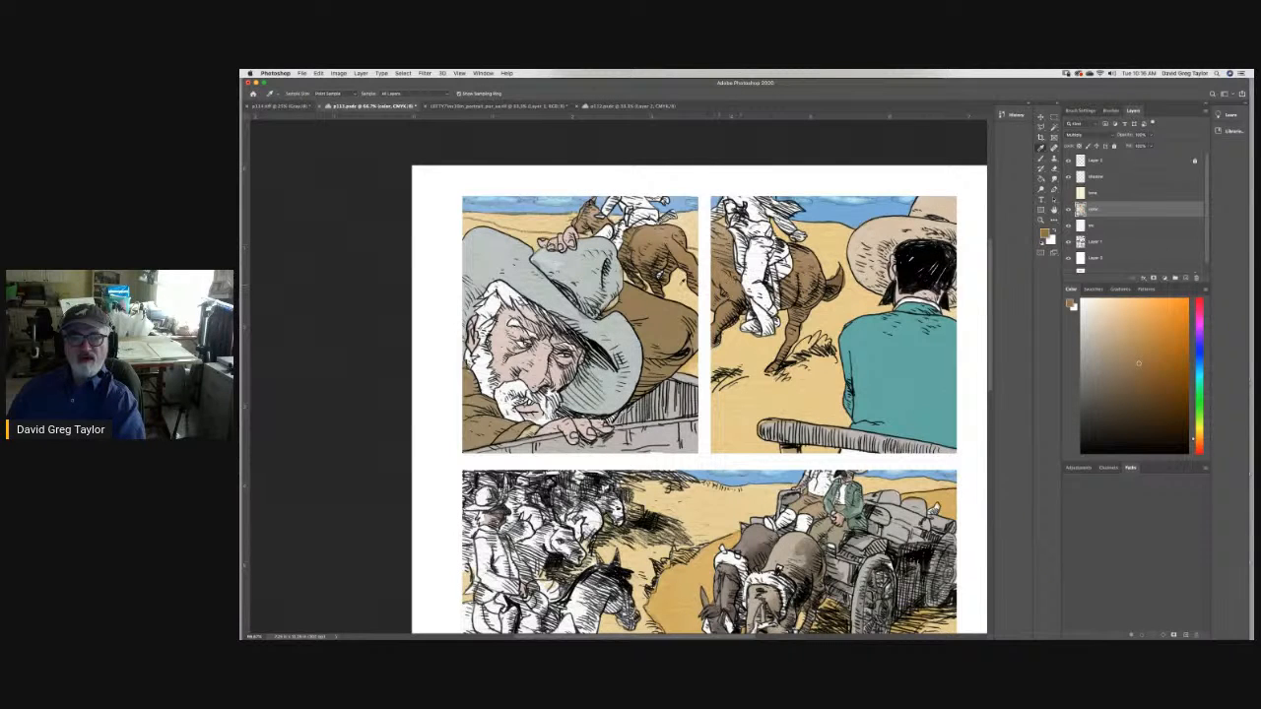
pyautogui.click(682, 288)
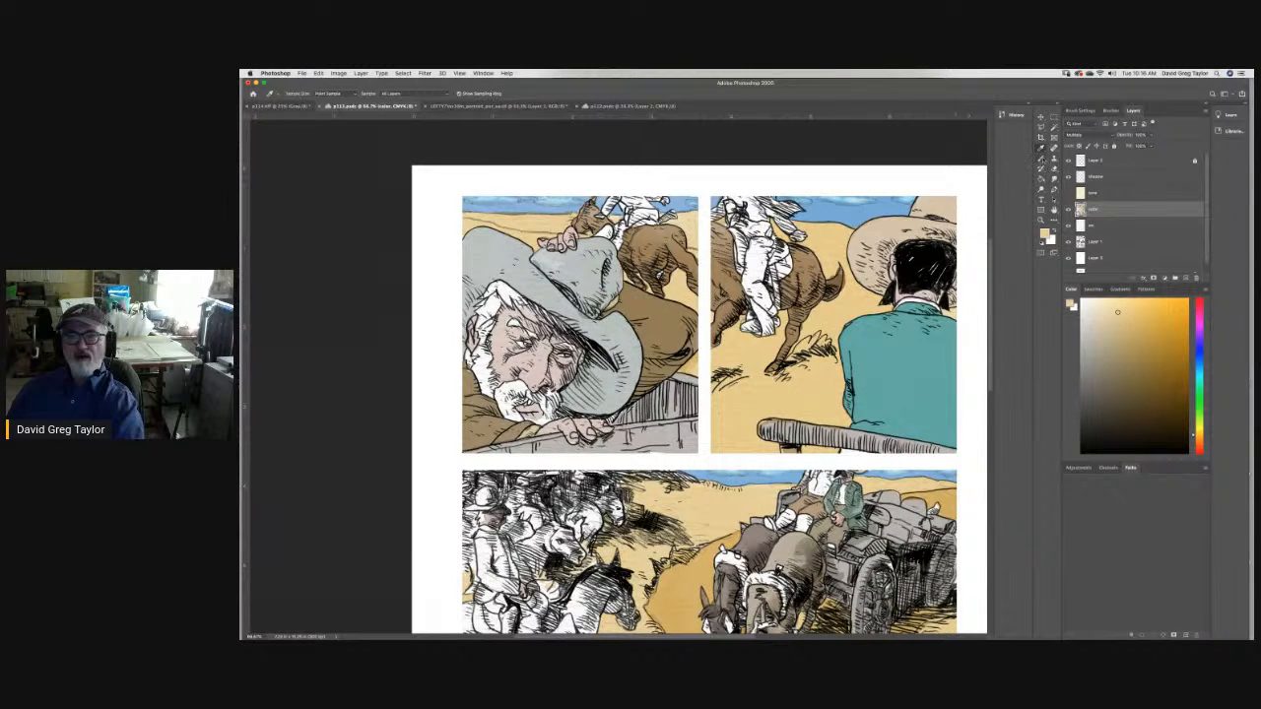
pyautogui.press('b')
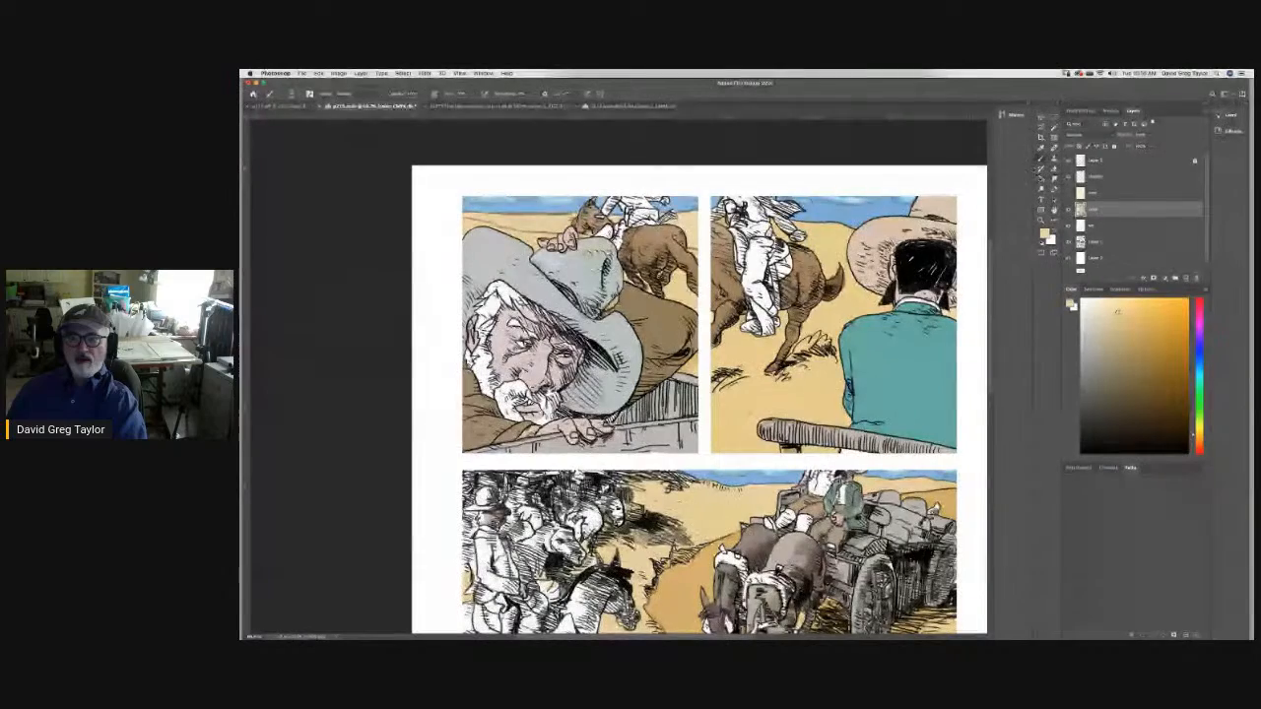
pyautogui.press('e')
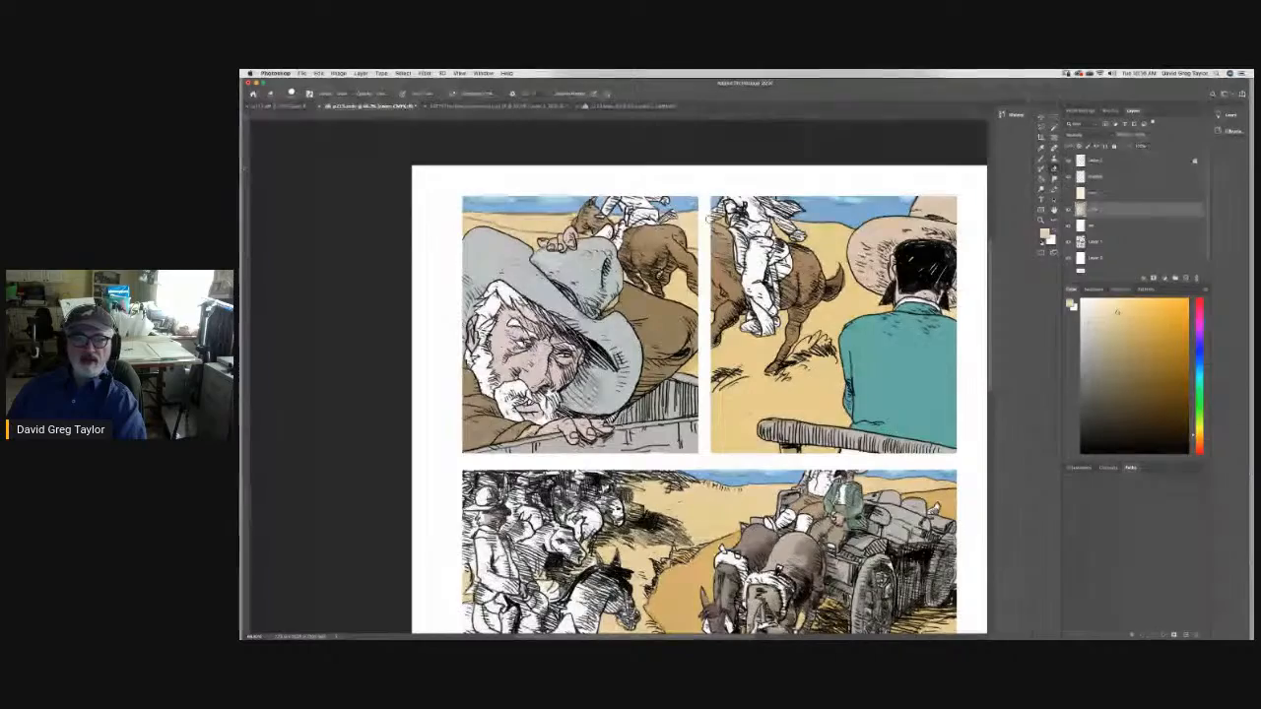
# Show the yellowish tone layer above the color layer, and save p113.
pyautogui.click(1069, 210)
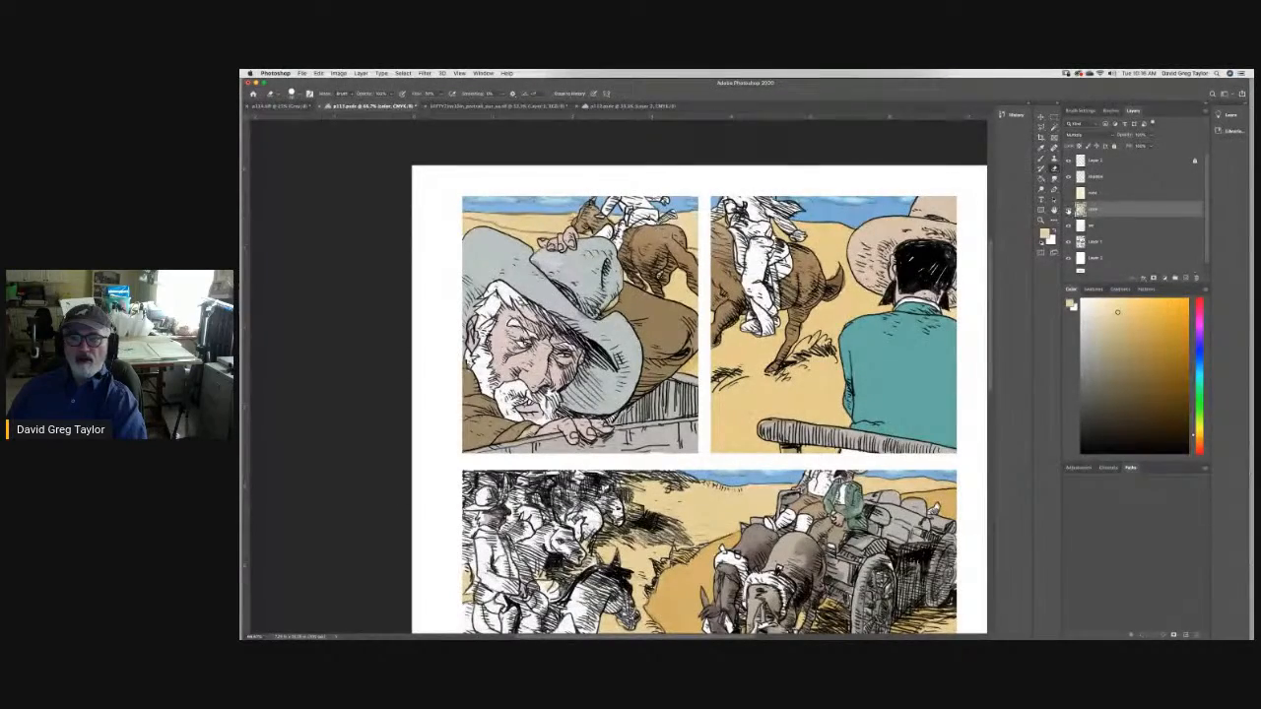
pyautogui.click(1069, 211)
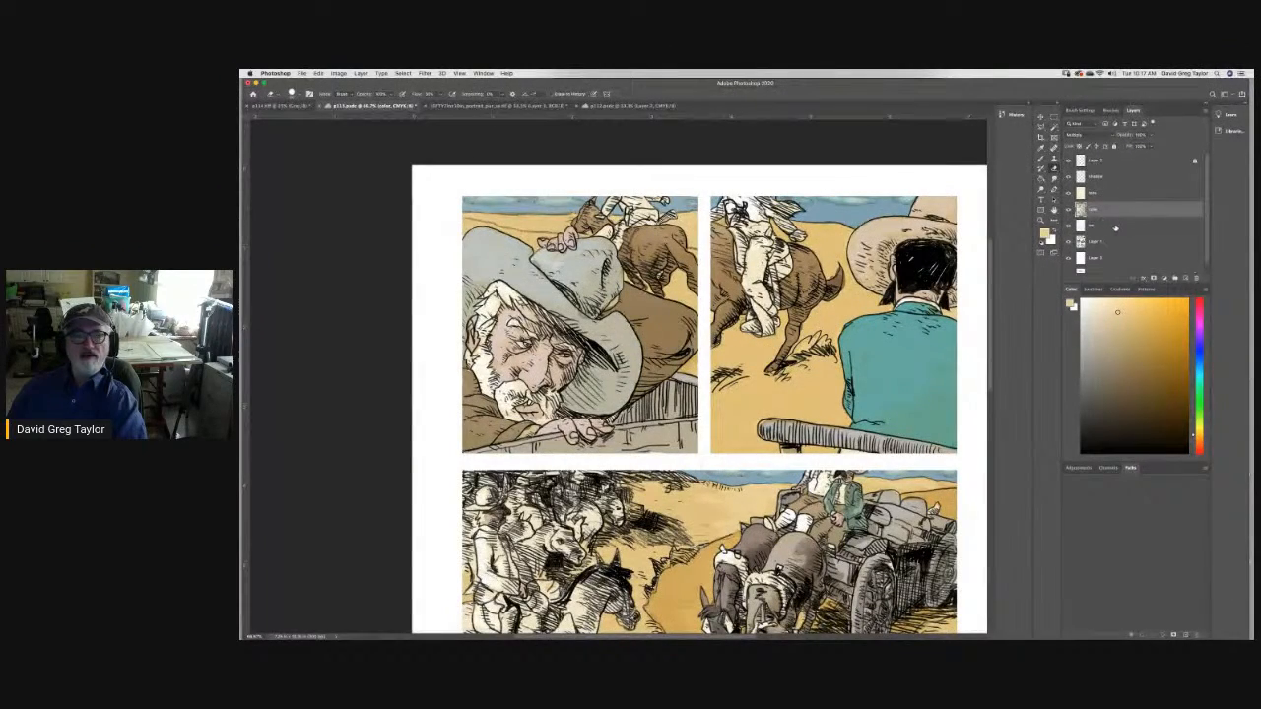
pyautogui.press('super+s')
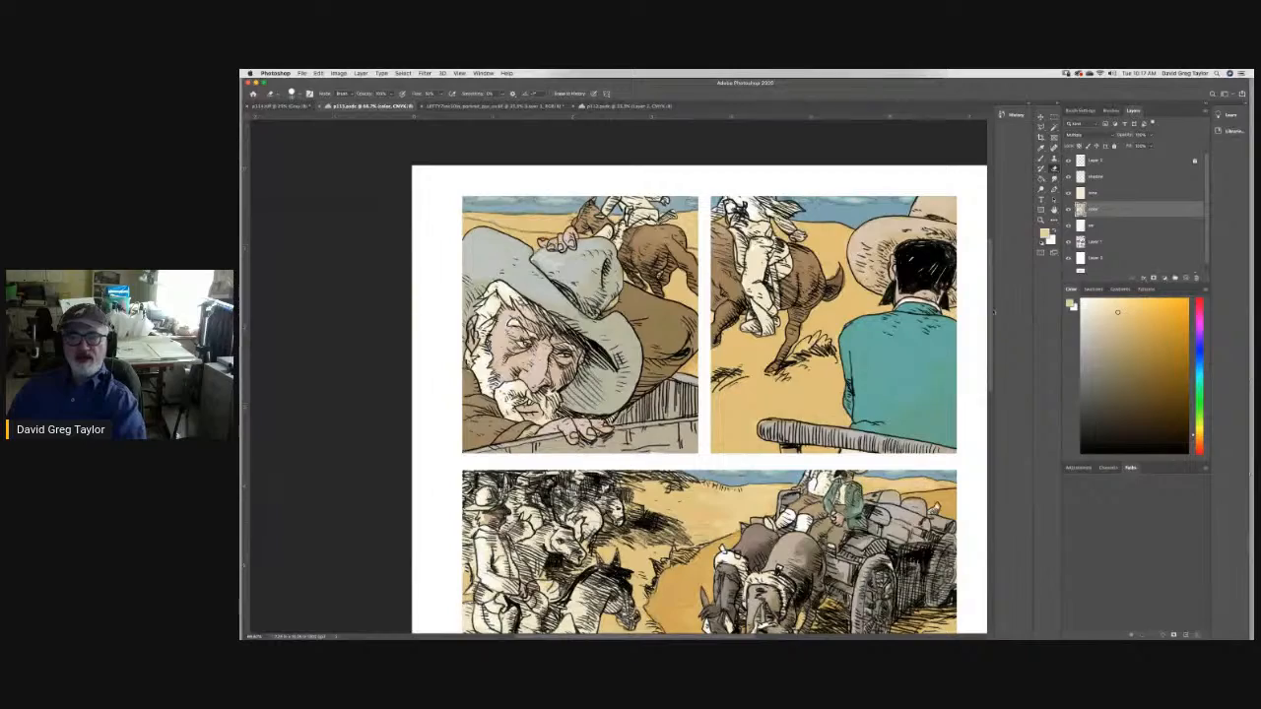
# Try a light violet-blue Brush colour on the rider's shirt in the upper-right panel, and undo the strokes.
pyautogui.scroll(-10, 699, 374)
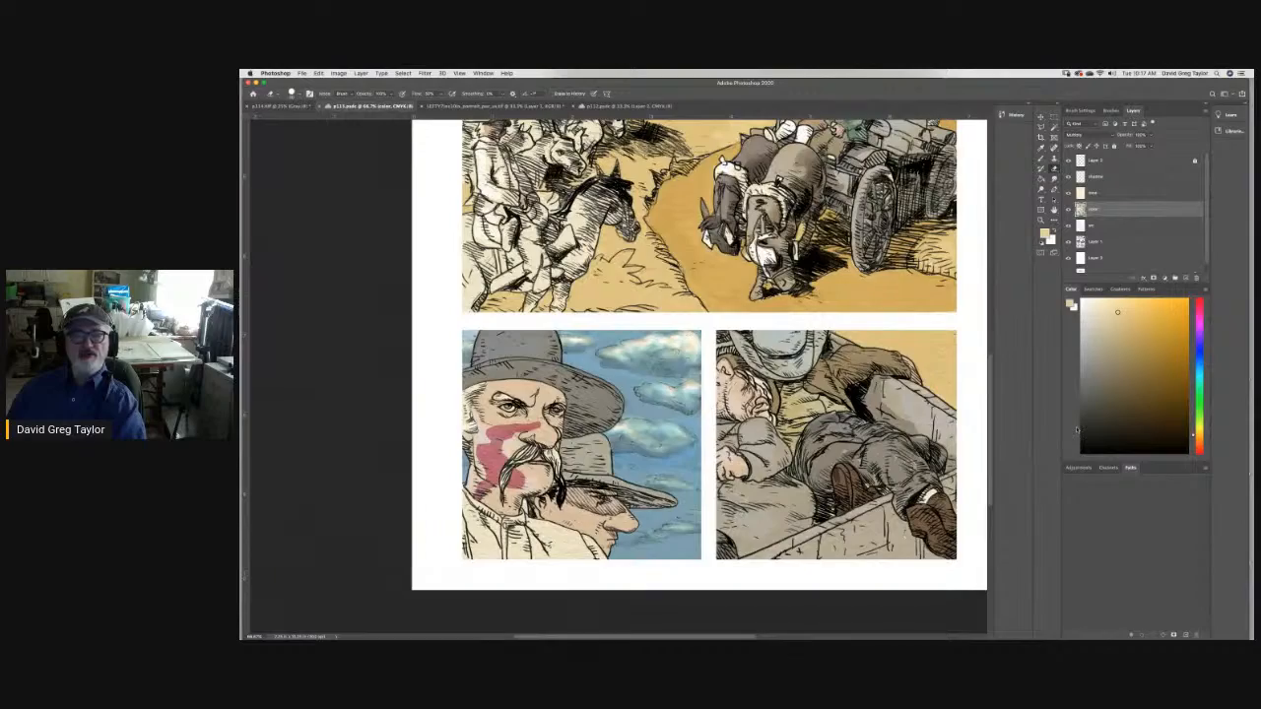
pyautogui.scroll(10, 700, 375)
pyautogui.scroll(-1, 1018, 304)
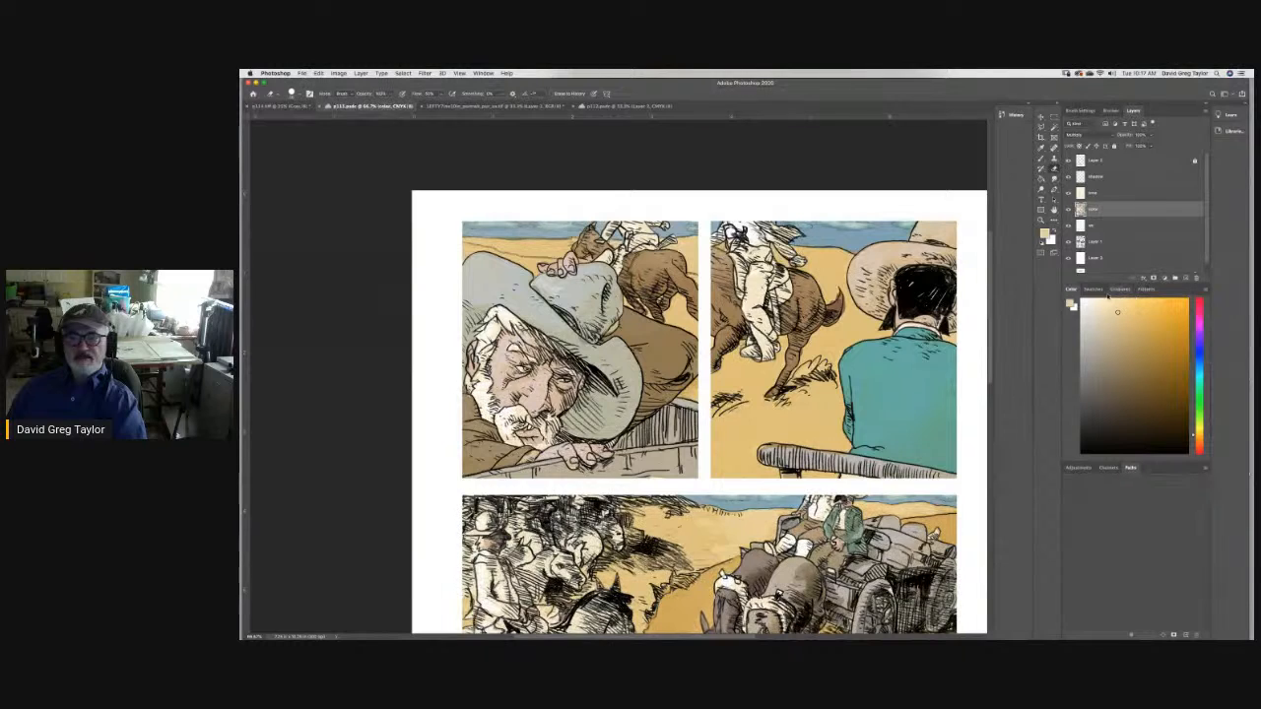
pyautogui.moveTo(1193, 437); pyautogui.dragTo(1193, 348)
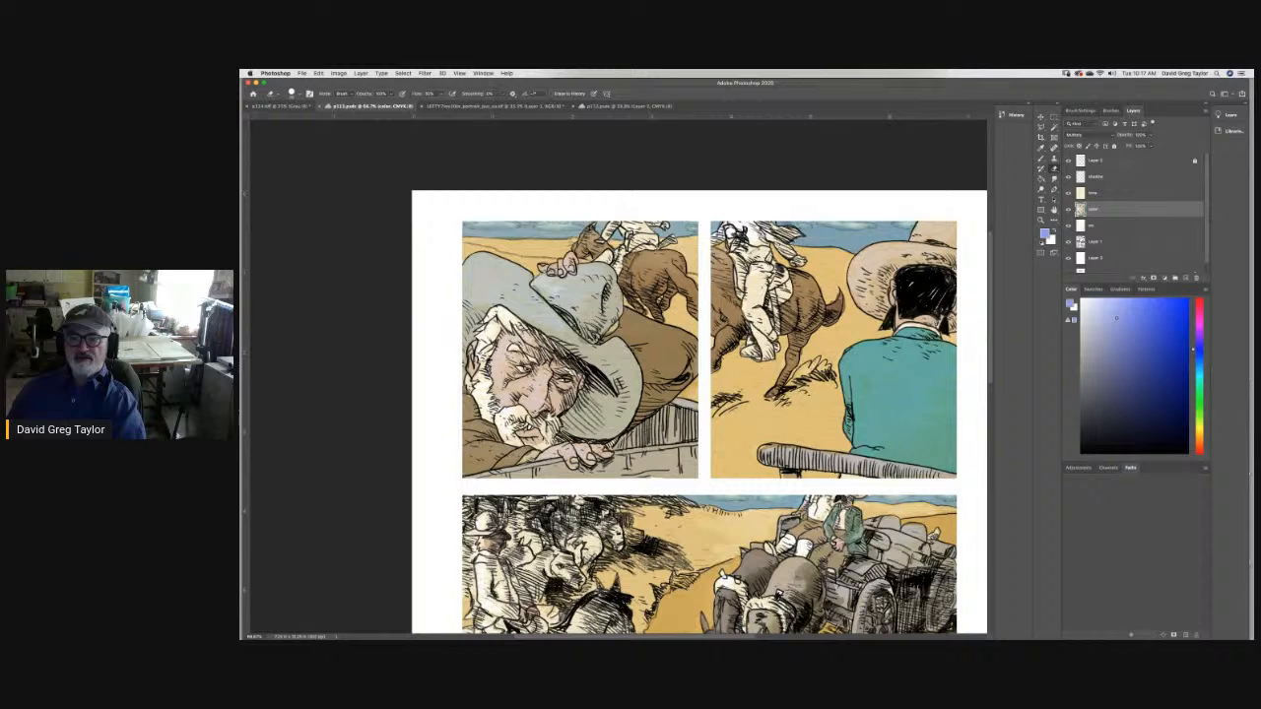
pyautogui.press('b')
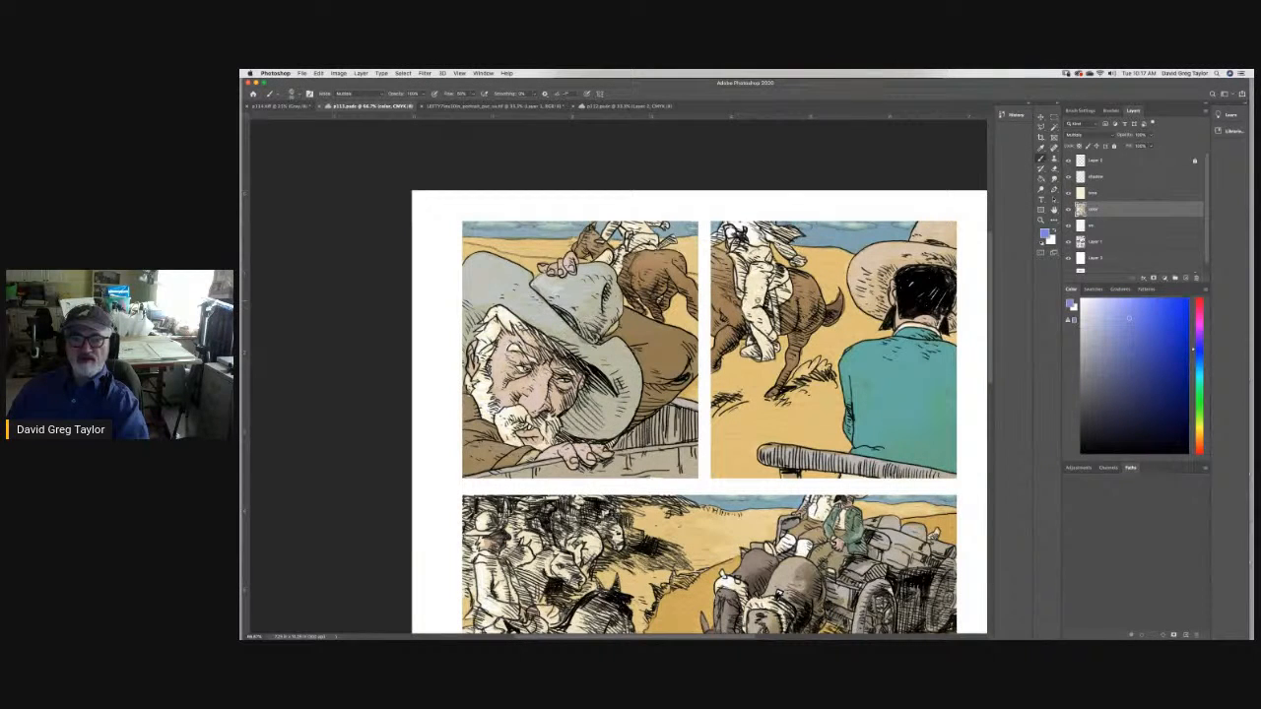
pyautogui.moveTo(760, 297); pyautogui.dragTo(749, 270)
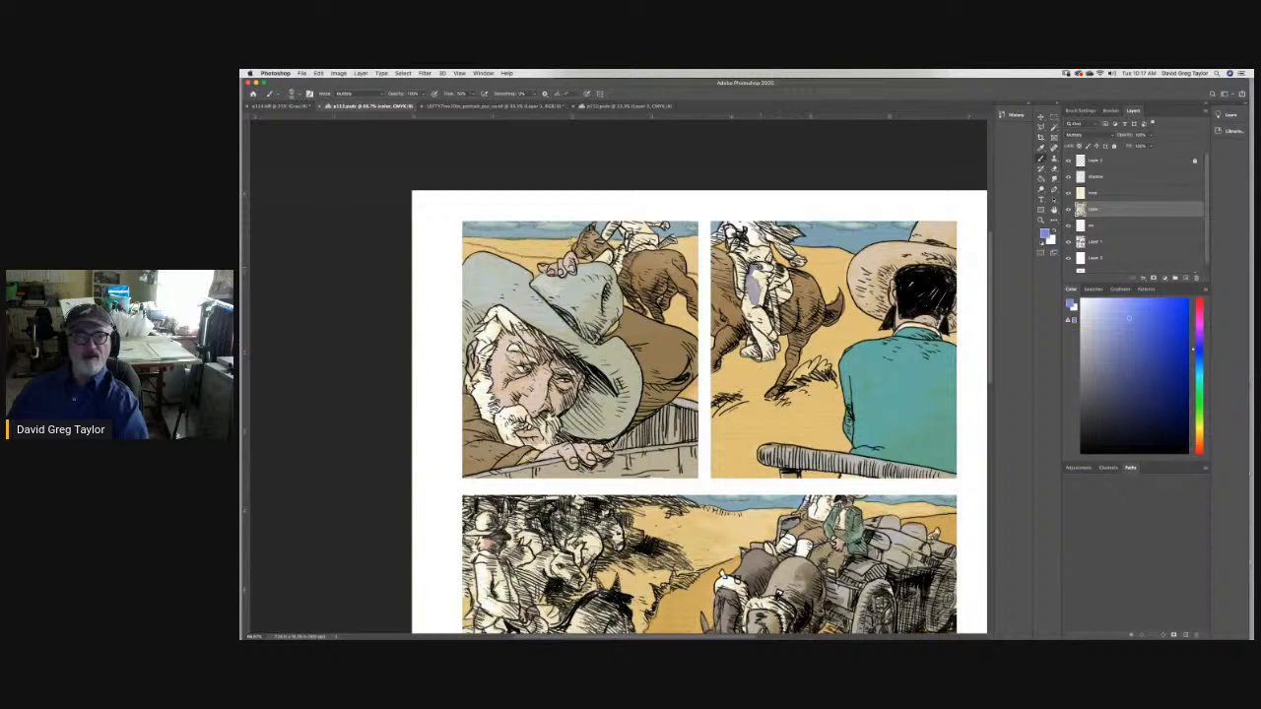
pyautogui.press('super+z')
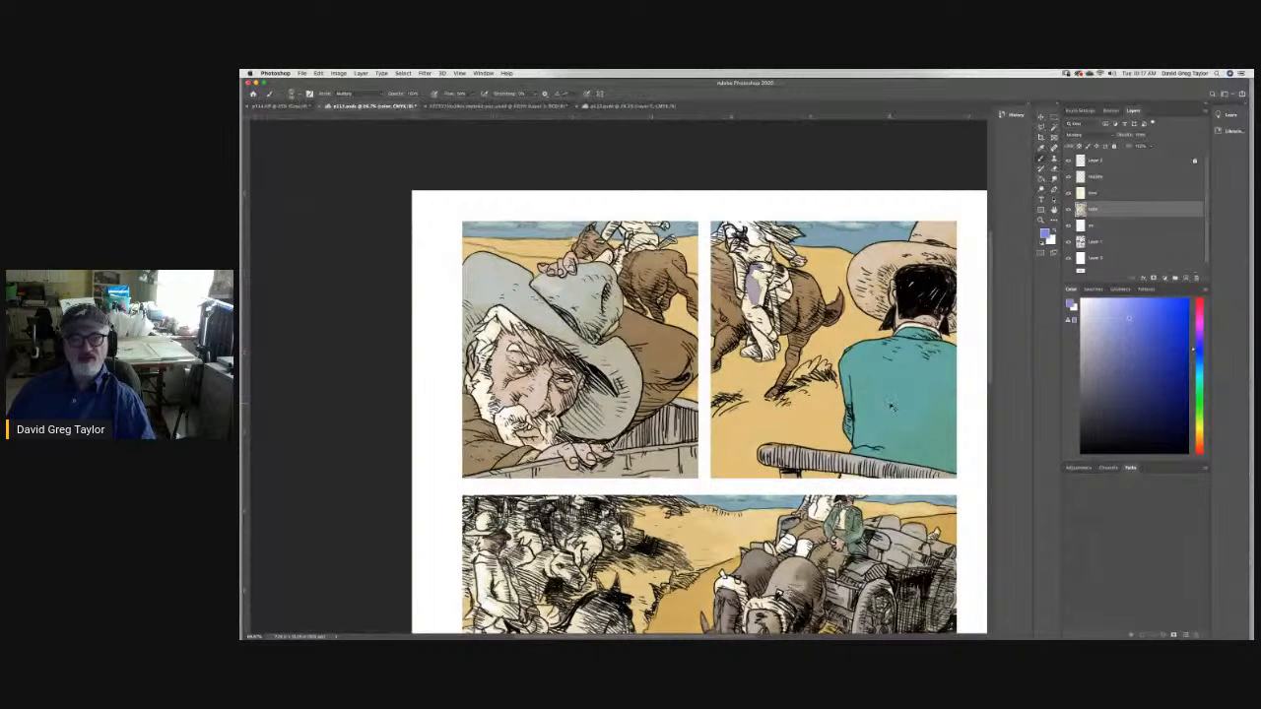
pyautogui.press('super+z')
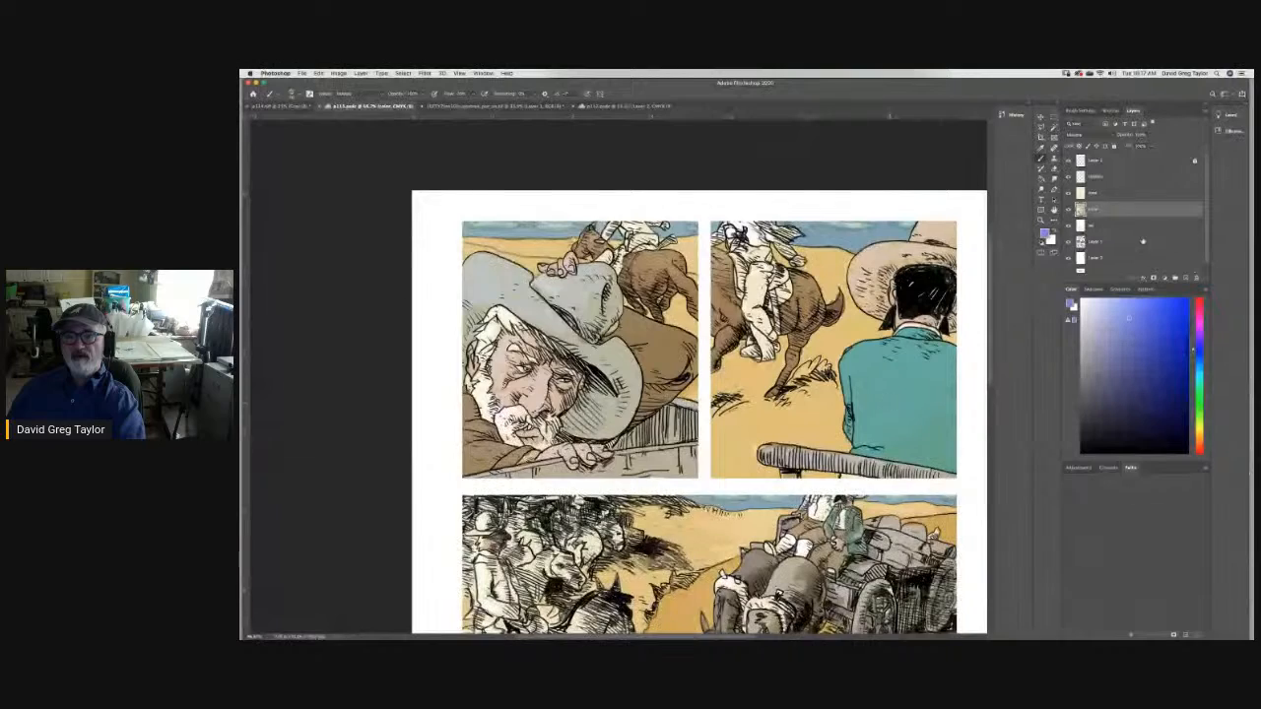
# Select the line art on Layer 1 and reset the foreground colour to black.
pyautogui.click(1140, 243)
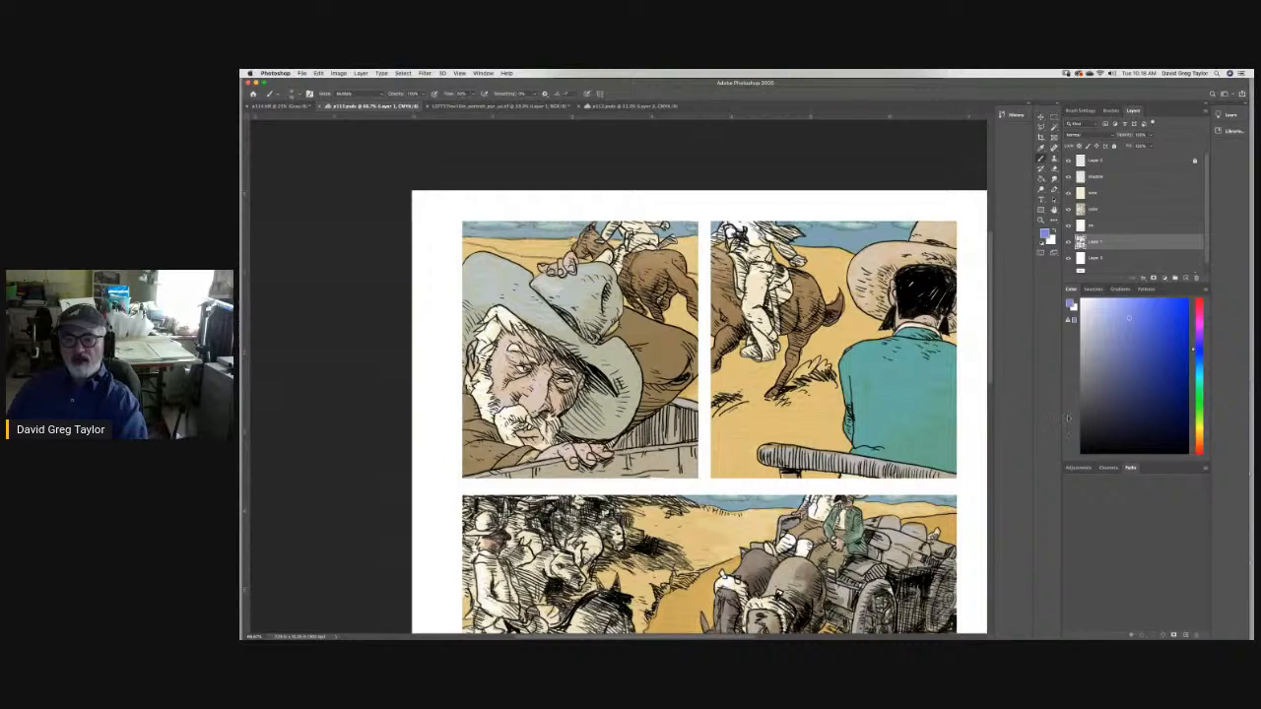
pyautogui.press('d')
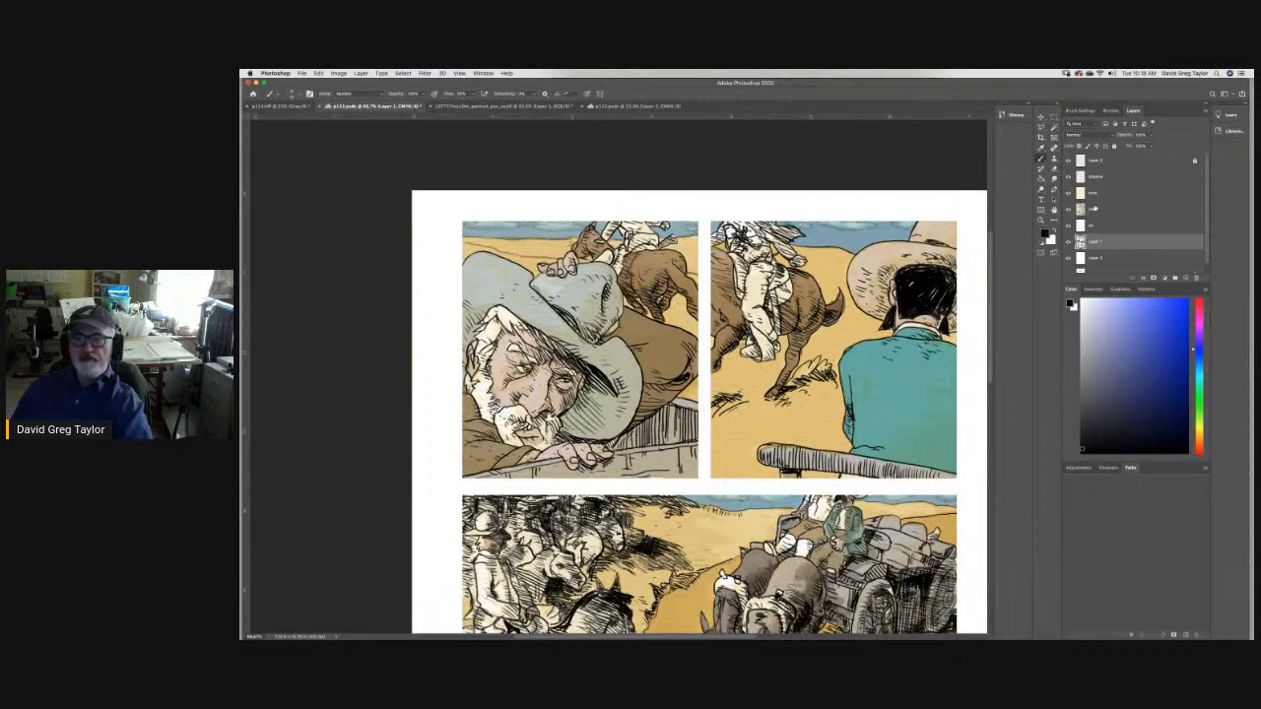
# On the color layer, choose a stronger blue foreground colour and paint the rider's shirt in the upper-right panel.
pyautogui.click(1108, 211)
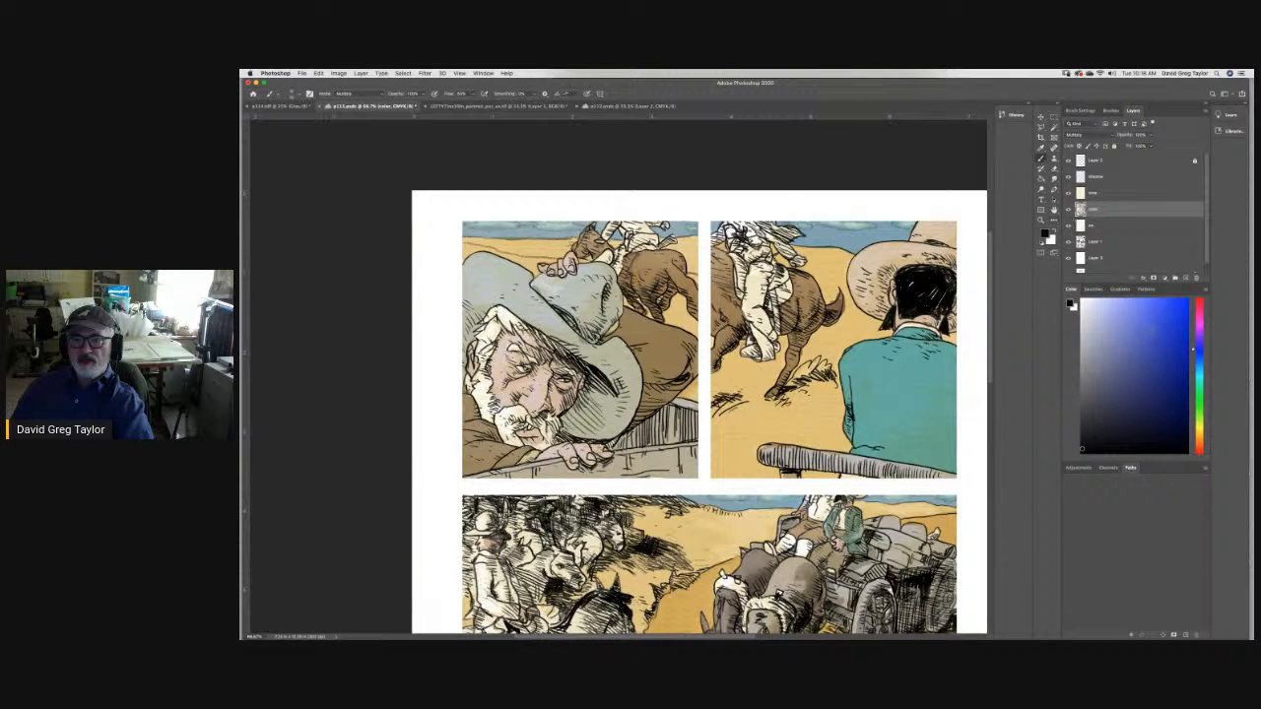
pyautogui.moveTo(1143, 335); pyautogui.dragTo(1162, 335)
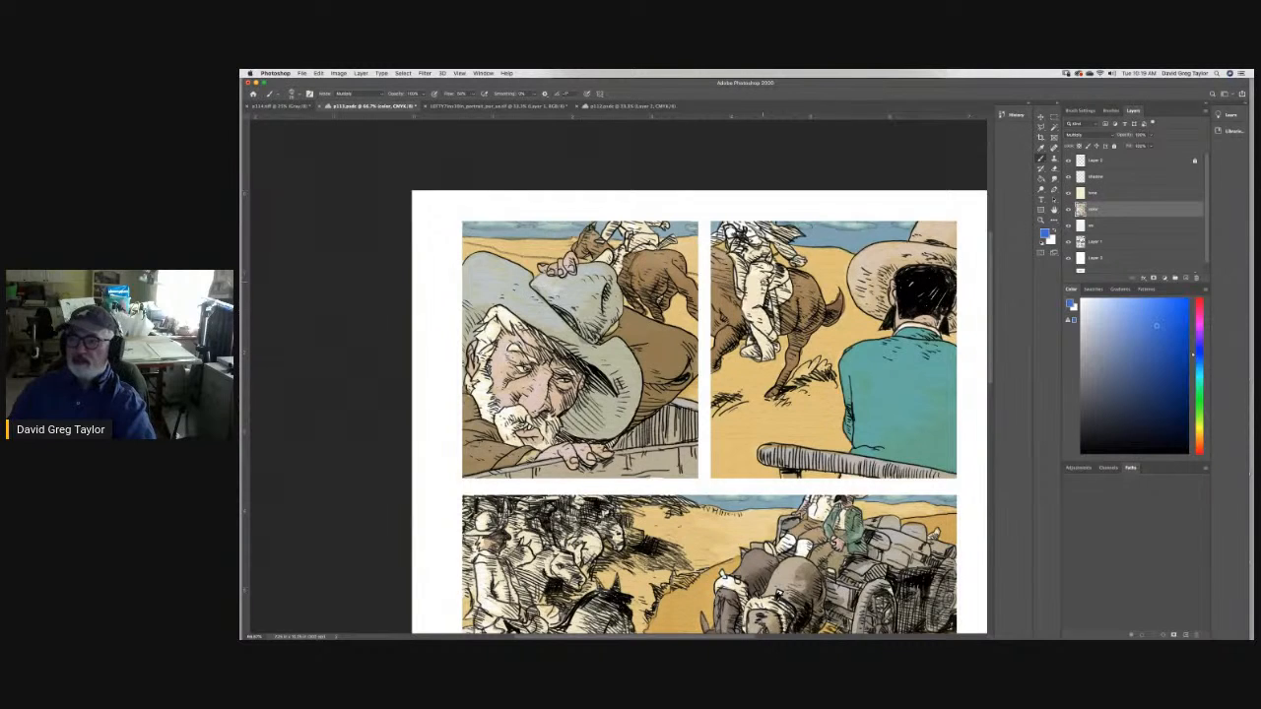
pyautogui.moveTo(756, 280); pyautogui.dragTo(743, 244)
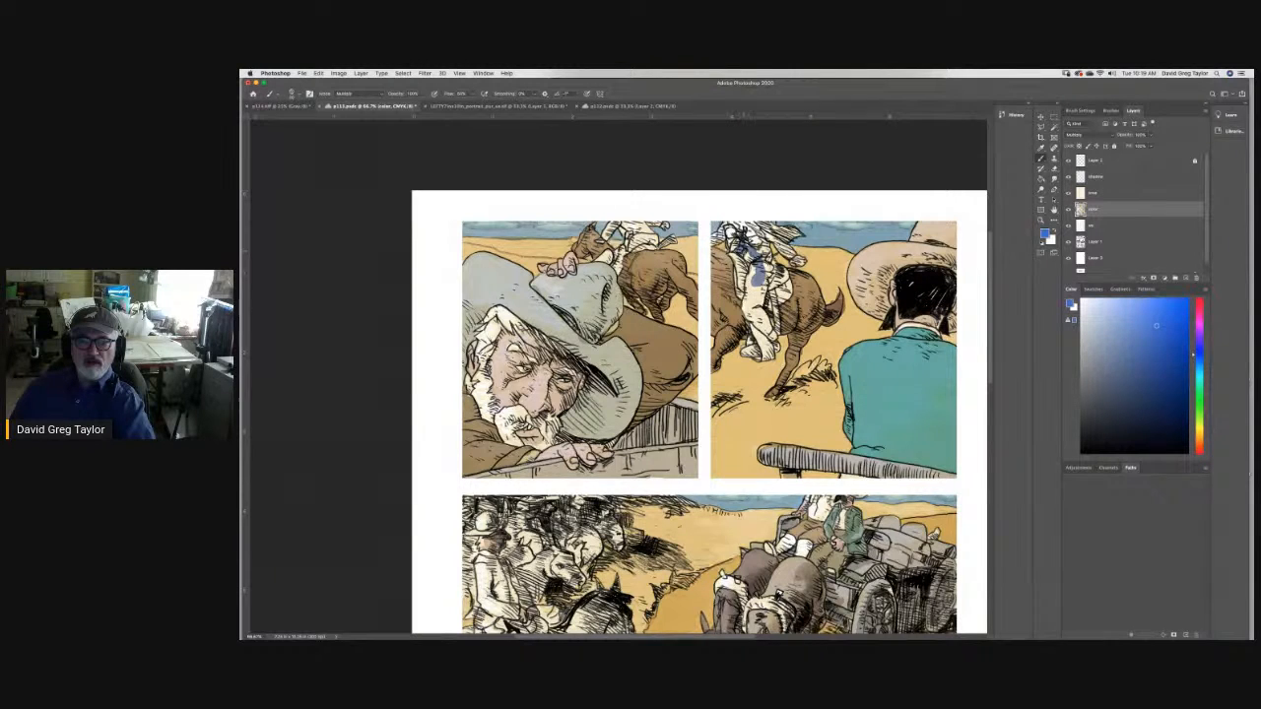
pyautogui.moveTo(746, 256); pyautogui.dragTo(760, 256)
pyautogui.moveTo(764, 266)
pyautogui.mouseDown()
pyautogui.moveTo(773, 275)
pyautogui.moveTo(754, 268)
pyautogui.moveTo(748, 294)
pyautogui.moveTo(764, 281)
pyautogui.mouseUp()
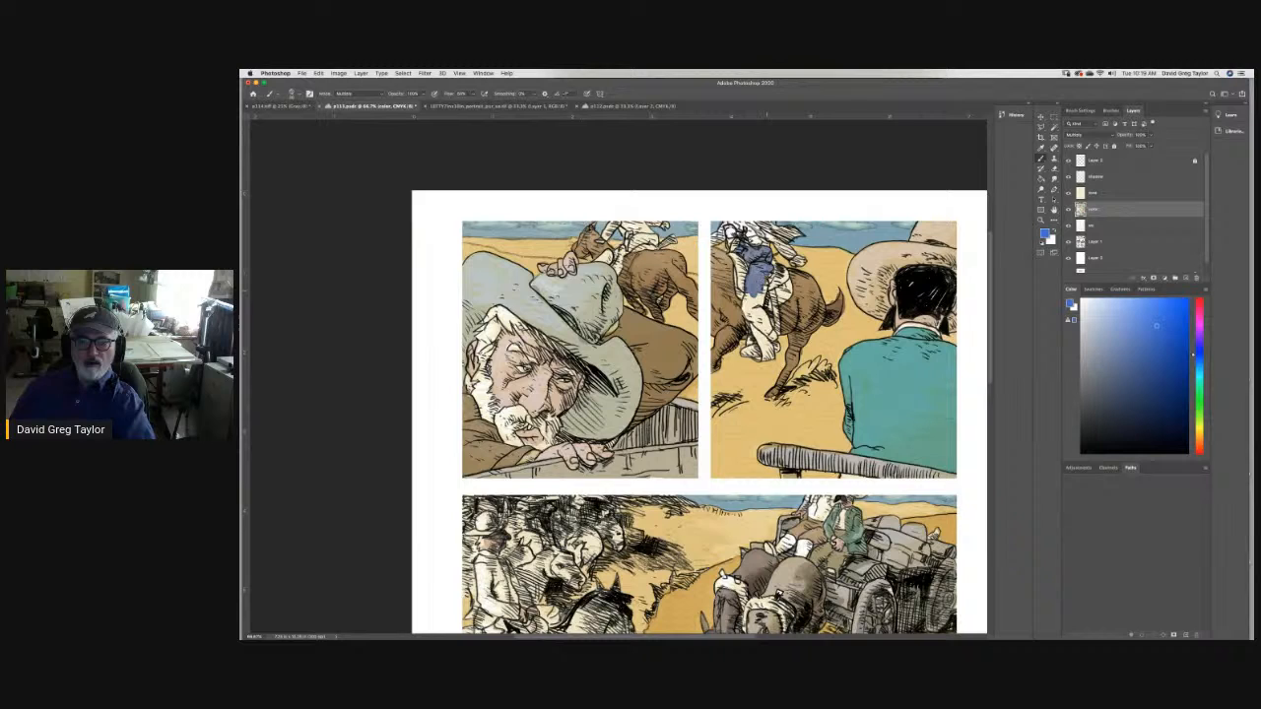
# Paint the riders' trousers in both upper panels with the blue Brush colour.
pyautogui.moveTo(764, 282)
pyautogui.mouseDown()
pyautogui.moveTo(746, 307)
pyautogui.moveTo(773, 336)
pyautogui.mouseUp()
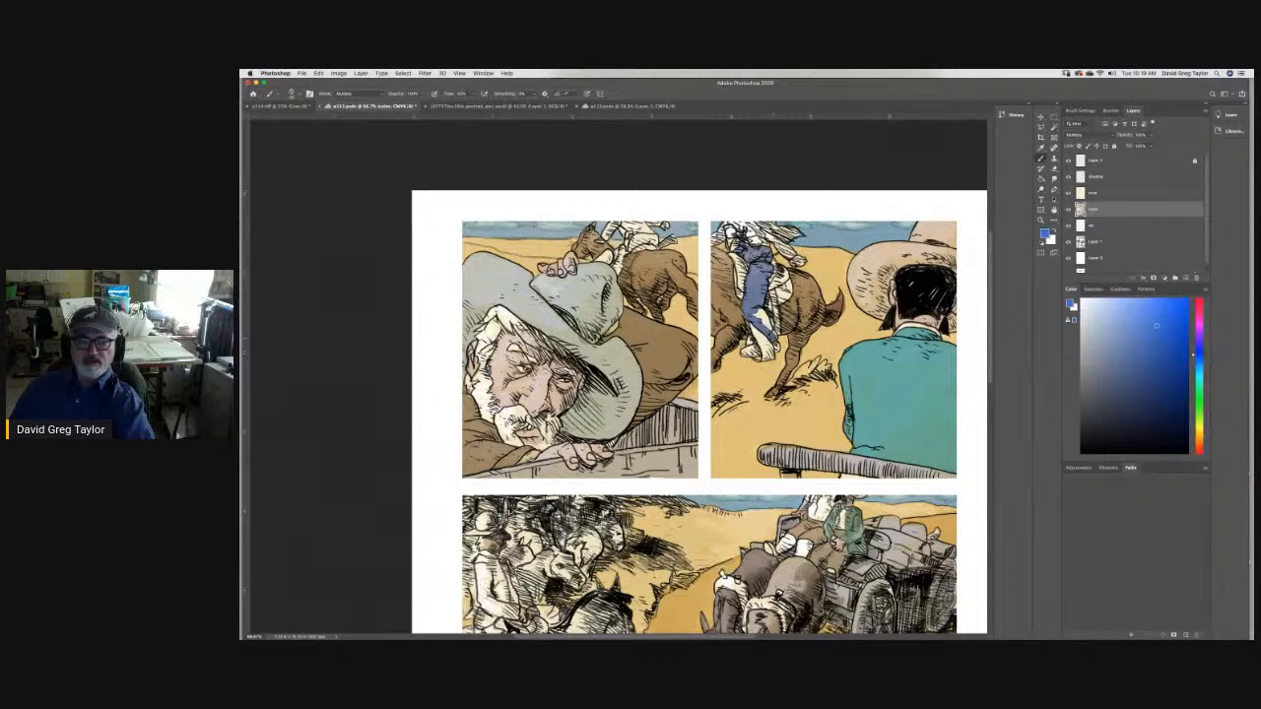
pyautogui.moveTo(774, 336); pyautogui.dragTo(761, 311)
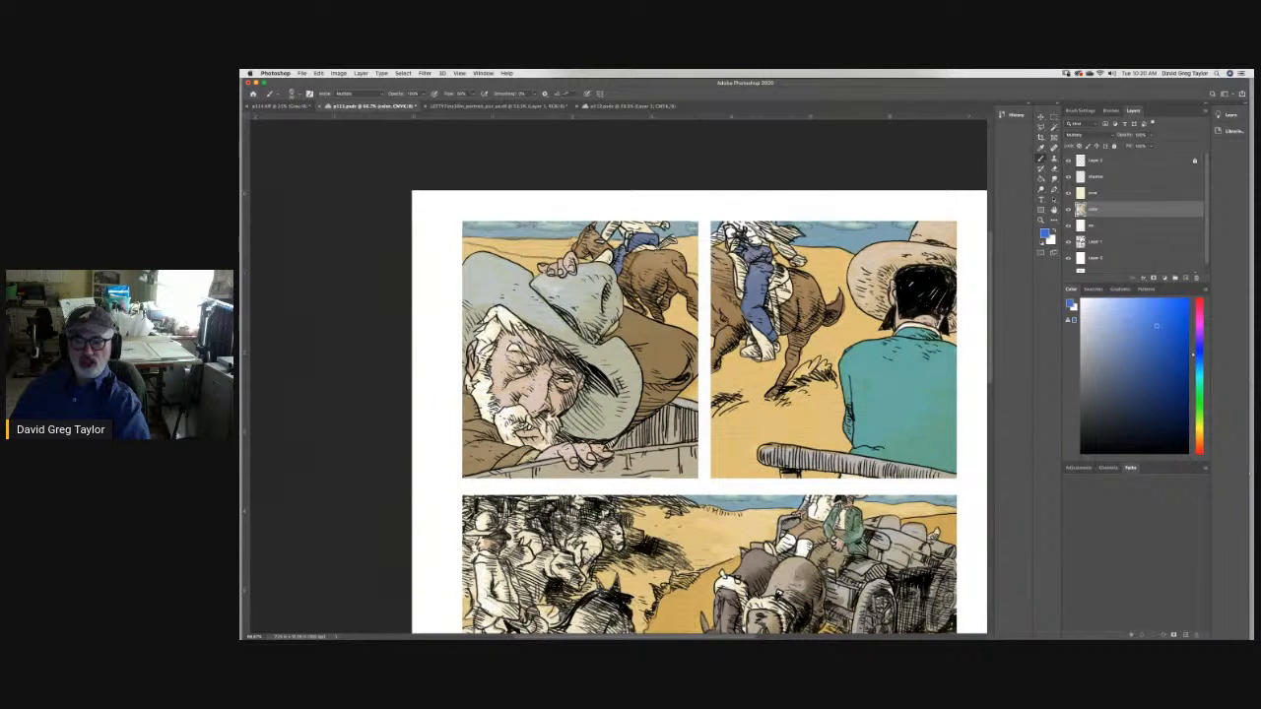
# Choose a pale blue foreground colour and brush it over the brown horse in the upper-left panel.
pyautogui.moveTo(1152, 325); pyautogui.dragTo(1124, 322)
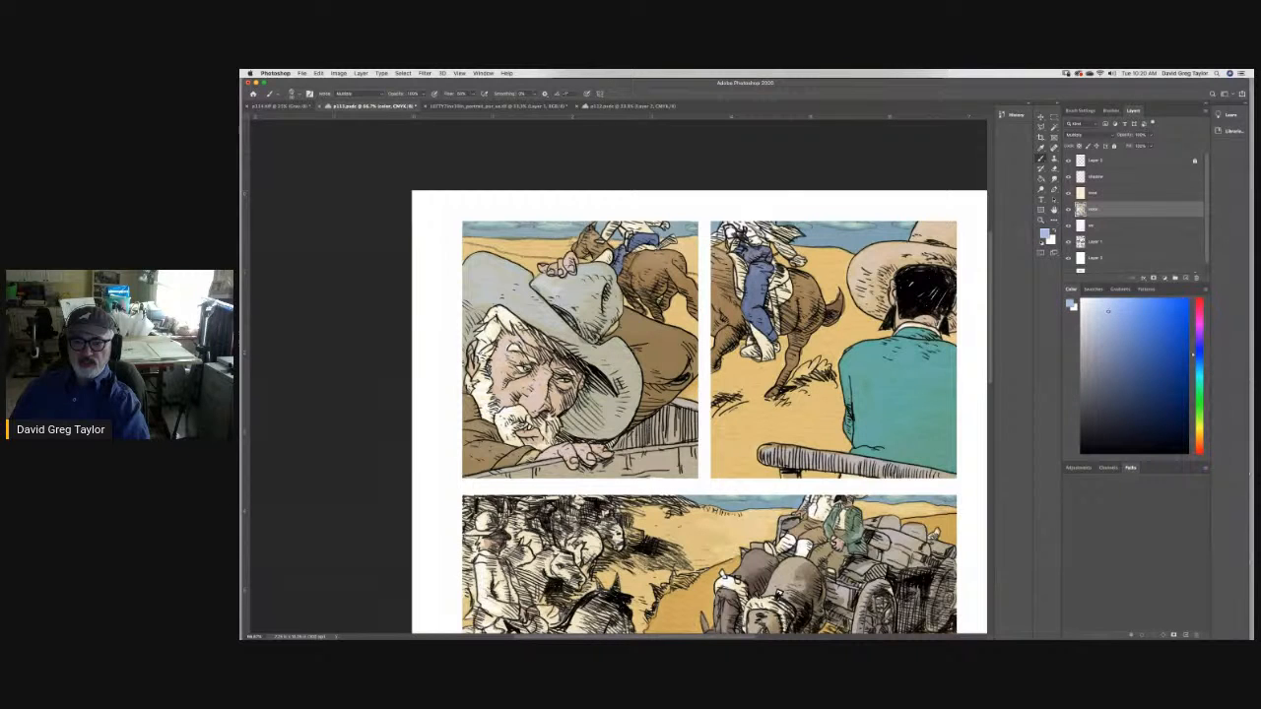
pyautogui.click(1110, 310)
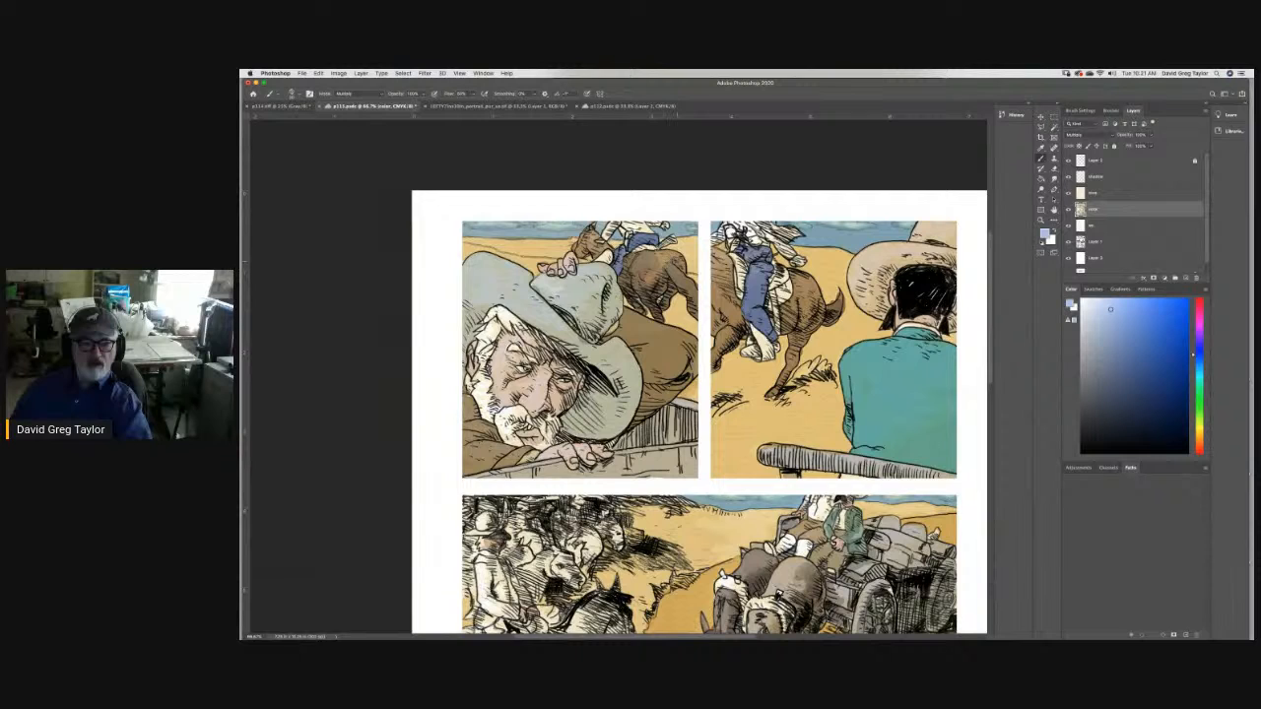
pyautogui.moveTo(684, 259); pyautogui.dragTo(658, 255)
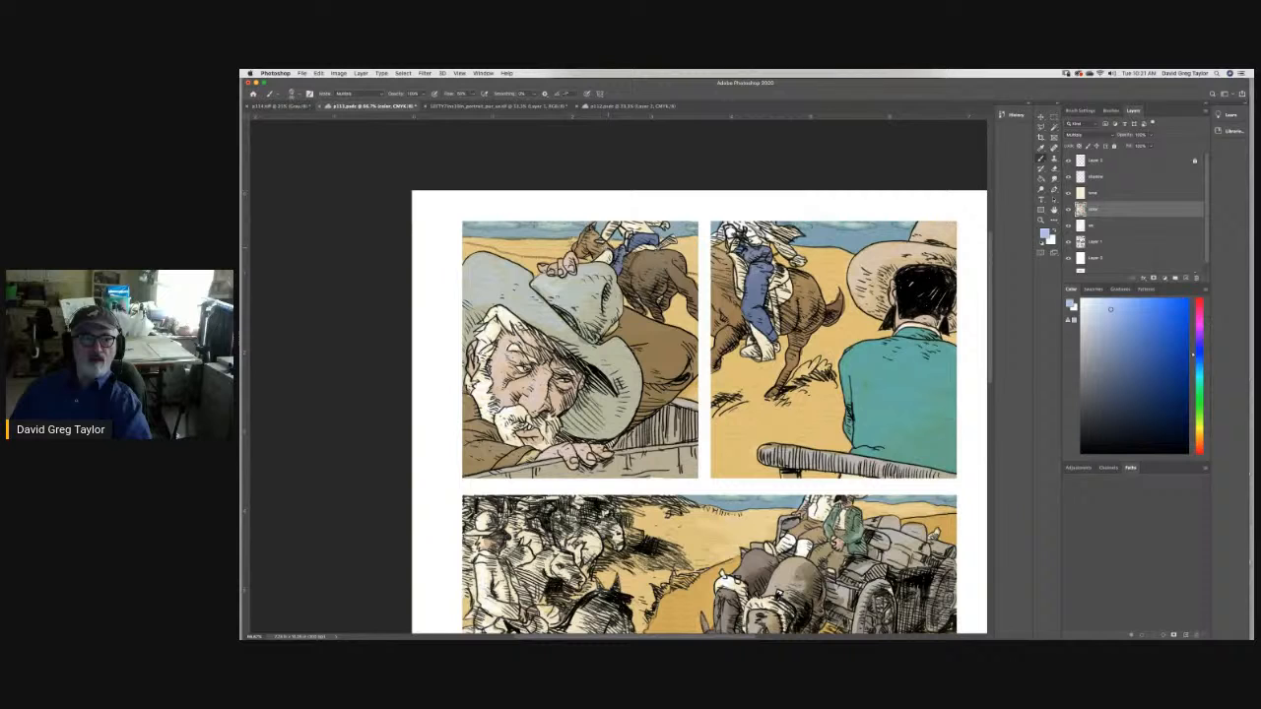
pyautogui.moveTo(607, 247); pyautogui.dragTo(582, 241)
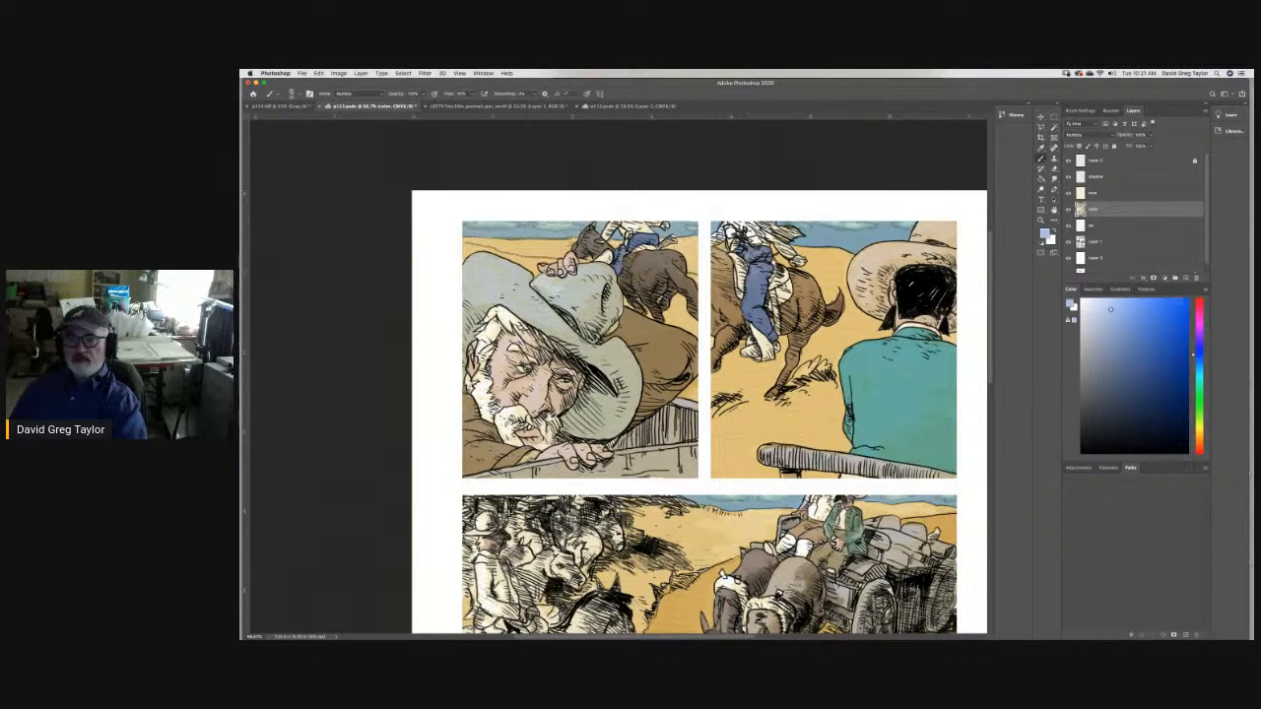
# Shift the foreground hue to green, tint the upper-left rider's shirt and the upper-right horse, and choose a light grey.
pyautogui.moveTo(1194, 357); pyautogui.dragTo(1190, 410)
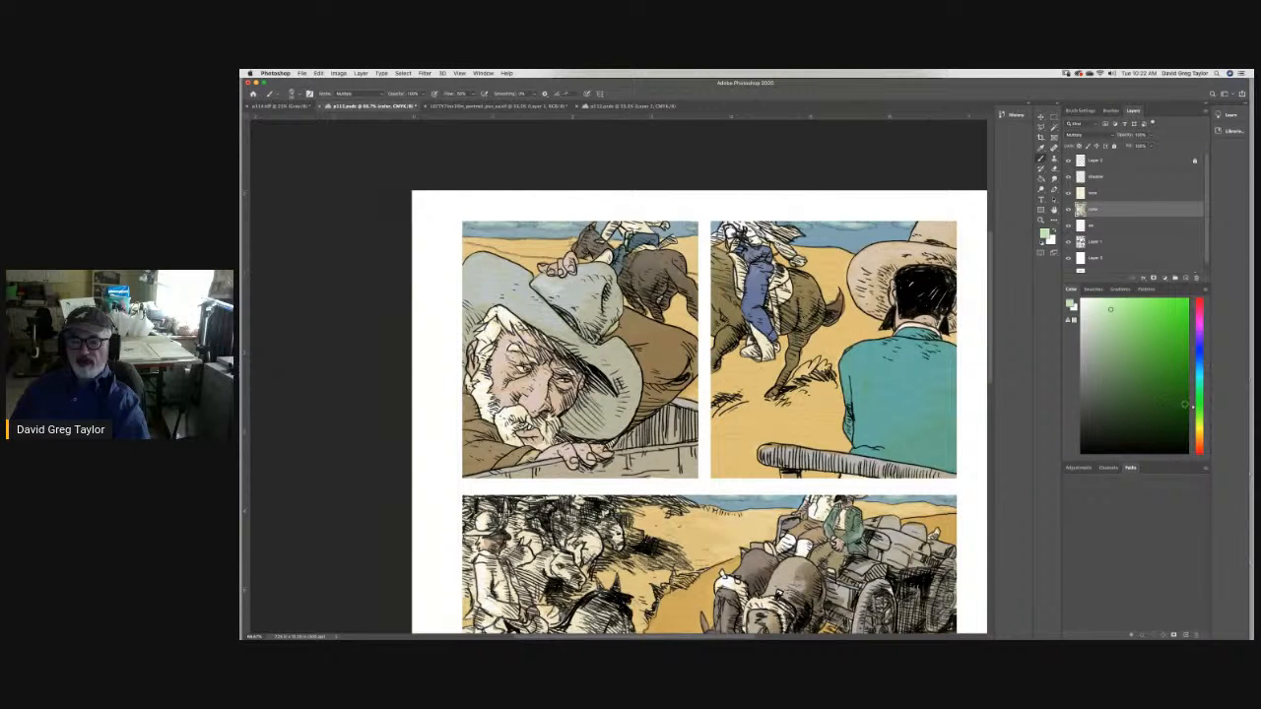
pyautogui.click(1088, 338)
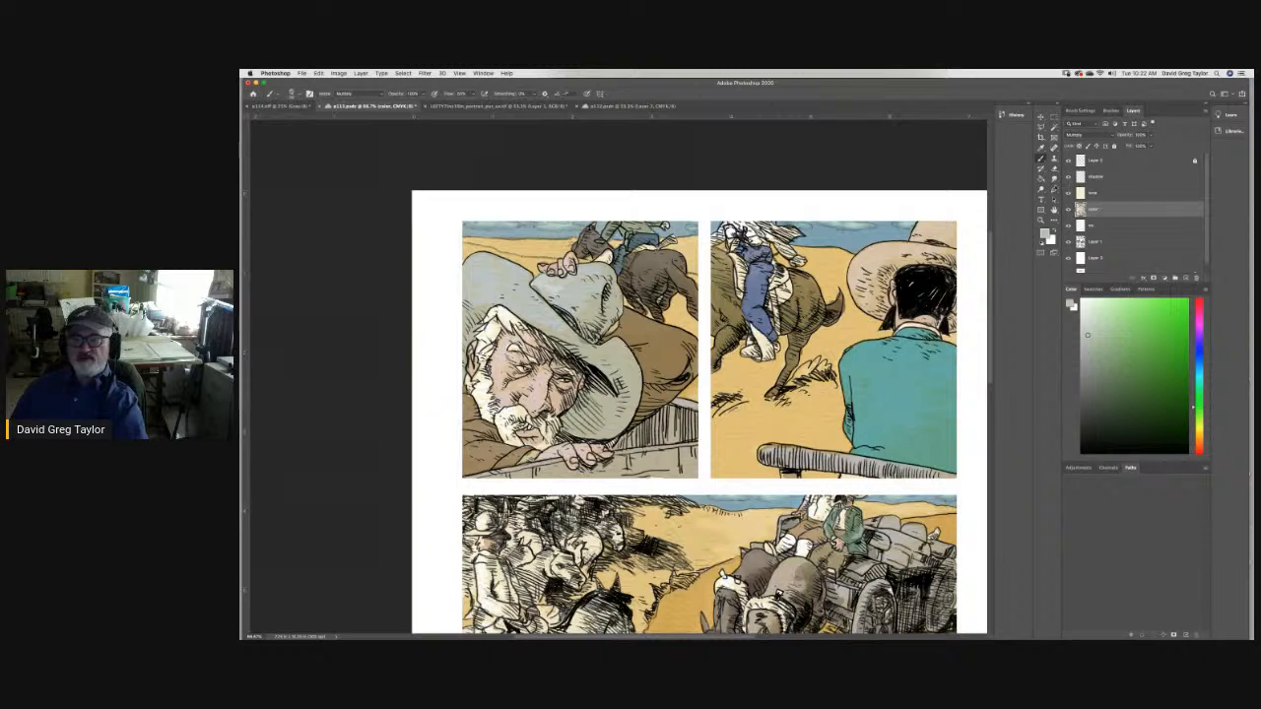
# Sample the skin tone from the old man's raised hand in the upper-left panel for the Brush.
pyautogui.click(1040, 148)
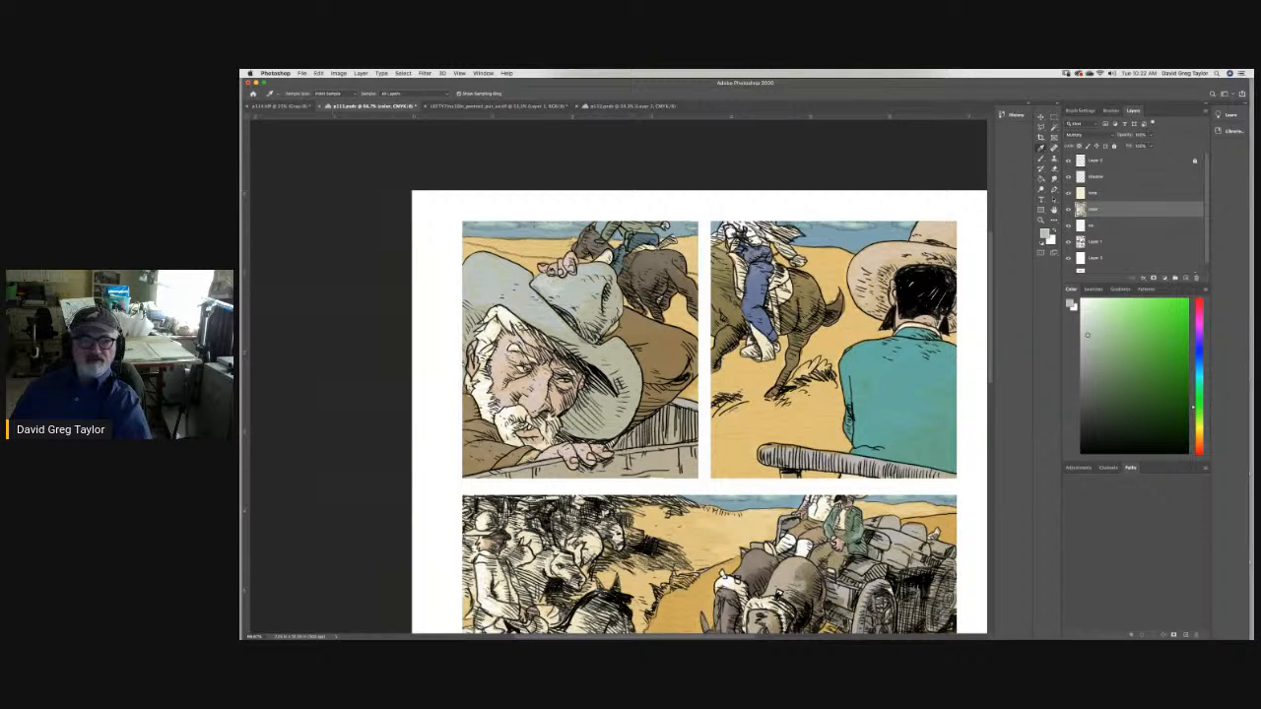
pyautogui.click(563, 264)
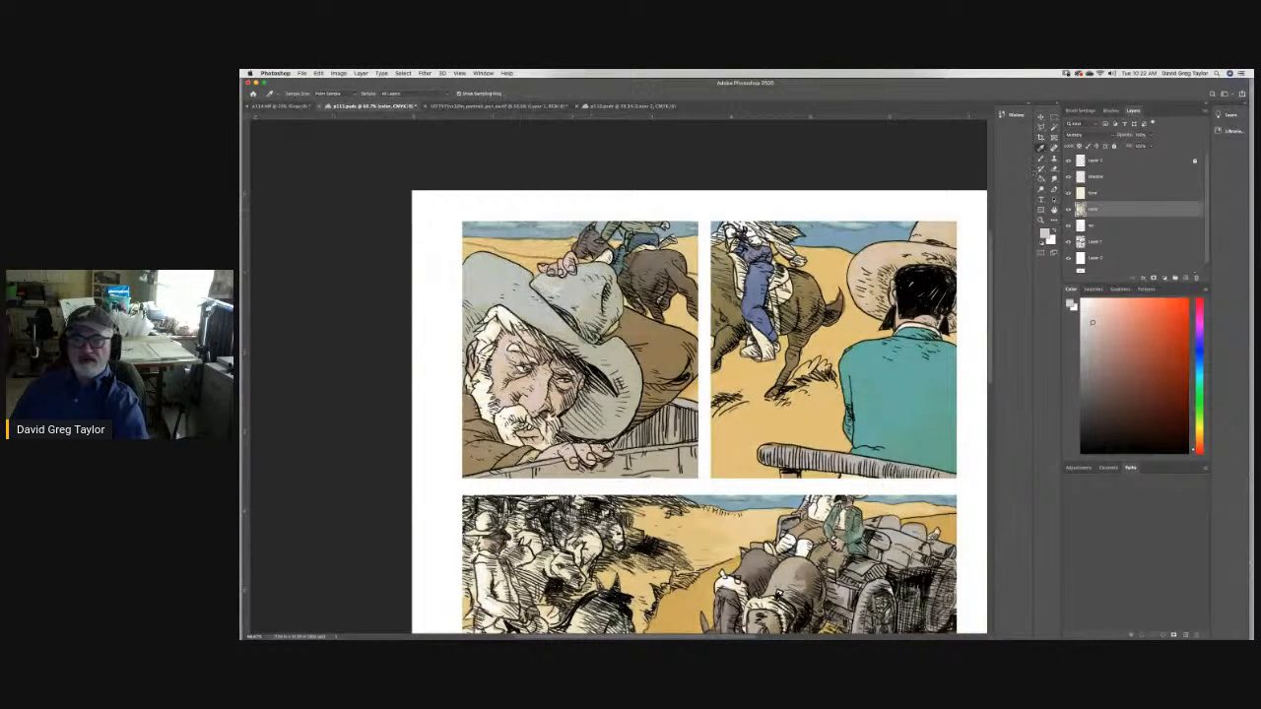
pyautogui.press('b')
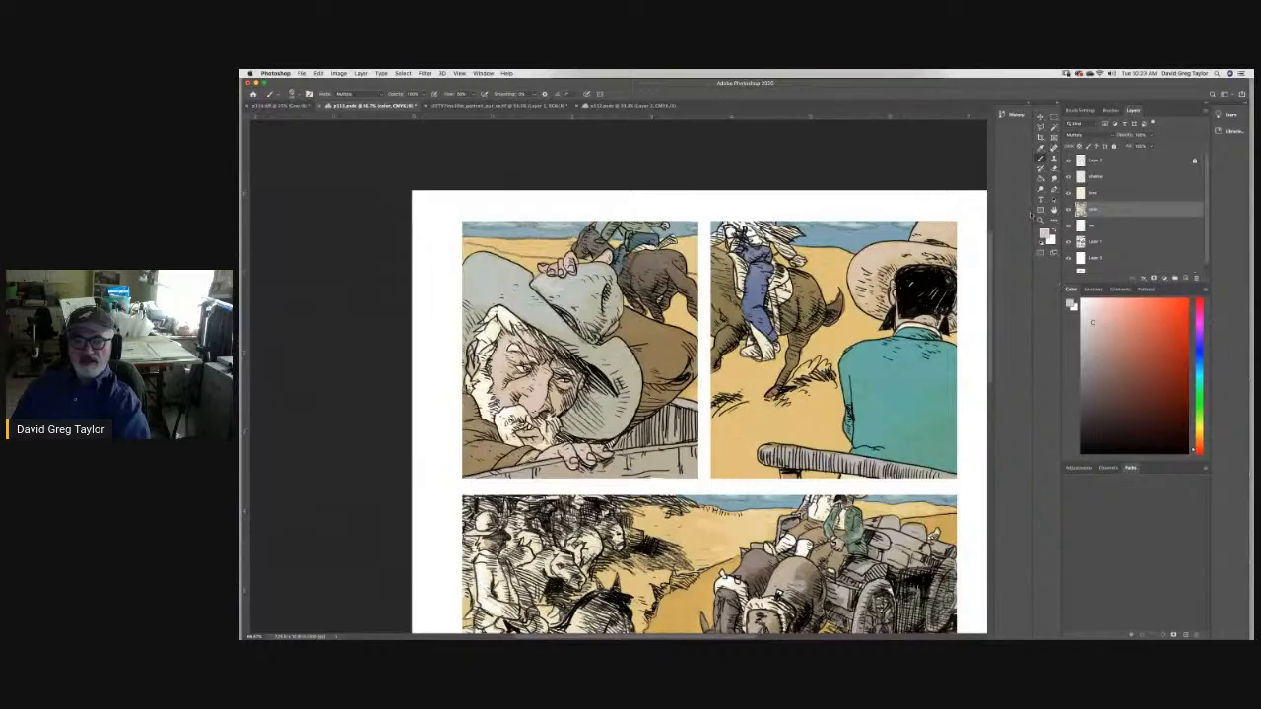
# Sample the brown of the boot in the lower-right panel and paint the riders' boots and saddles in the upper panels.
pyautogui.click(1040, 147)
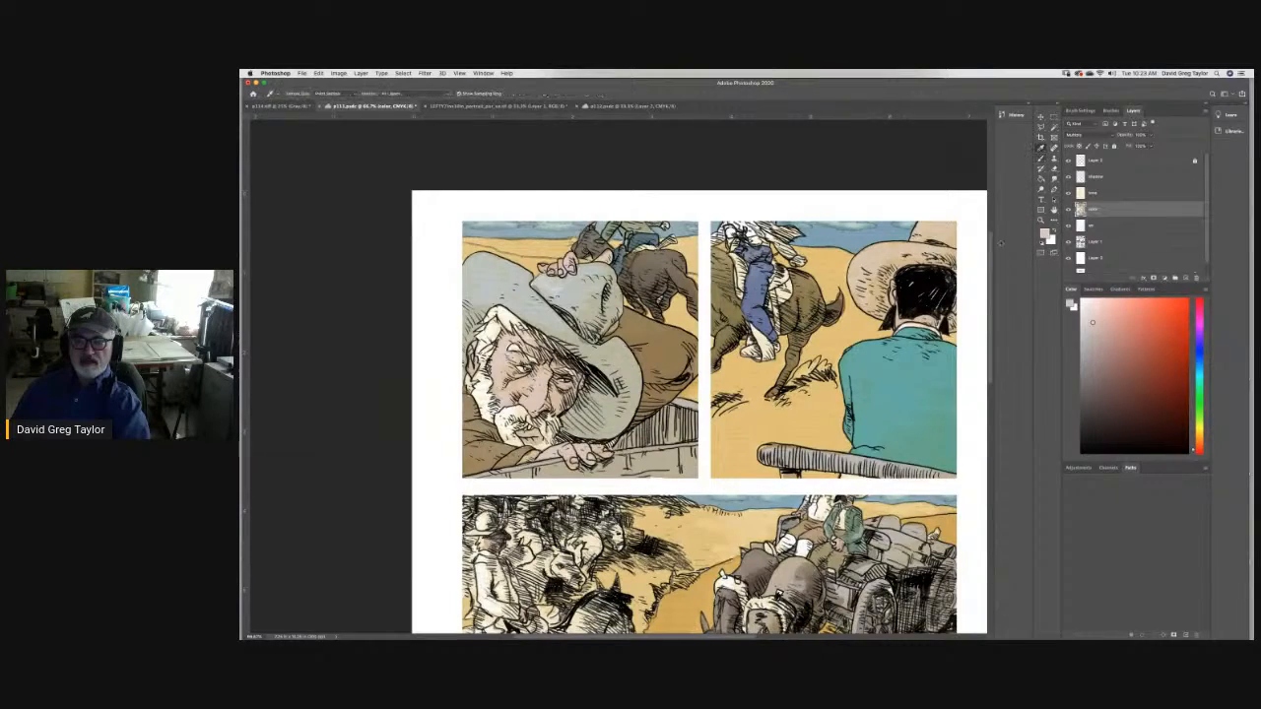
pyautogui.hscroll(2, 631, 374)
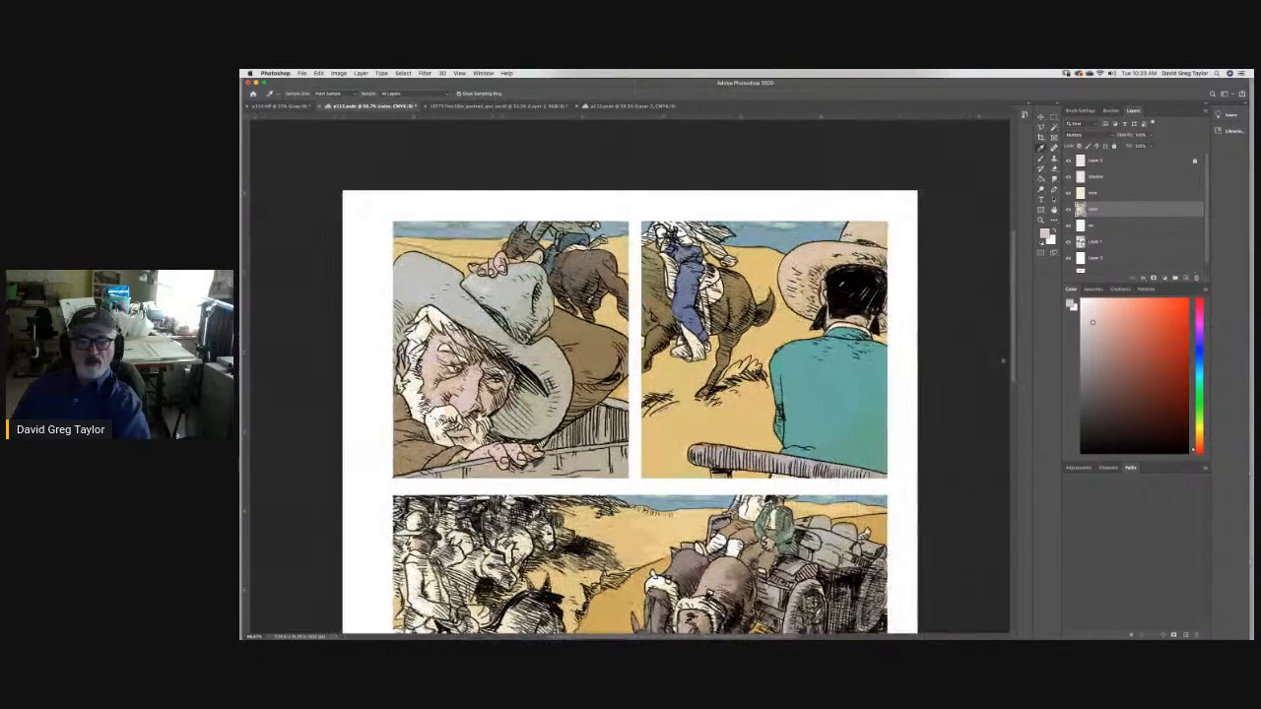
pyautogui.scroll(-5, 631, 375)
pyautogui.scroll(-4, 631, 375)
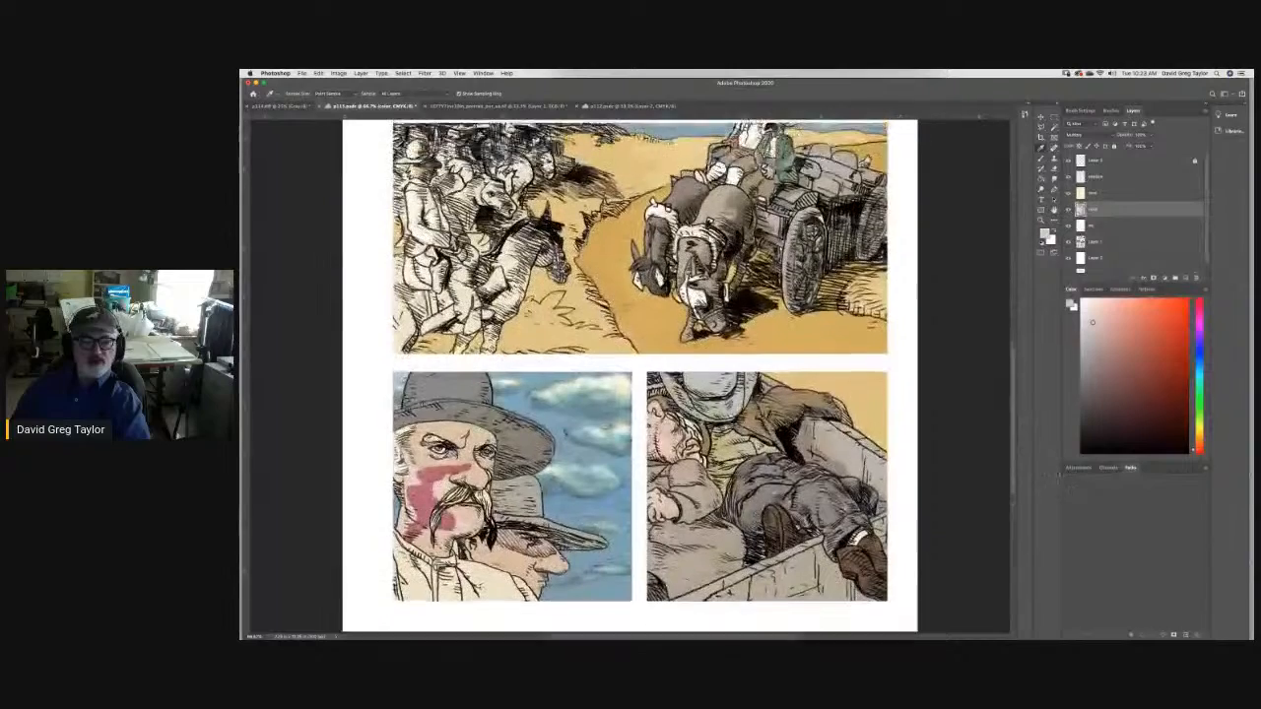
pyautogui.click(854, 563)
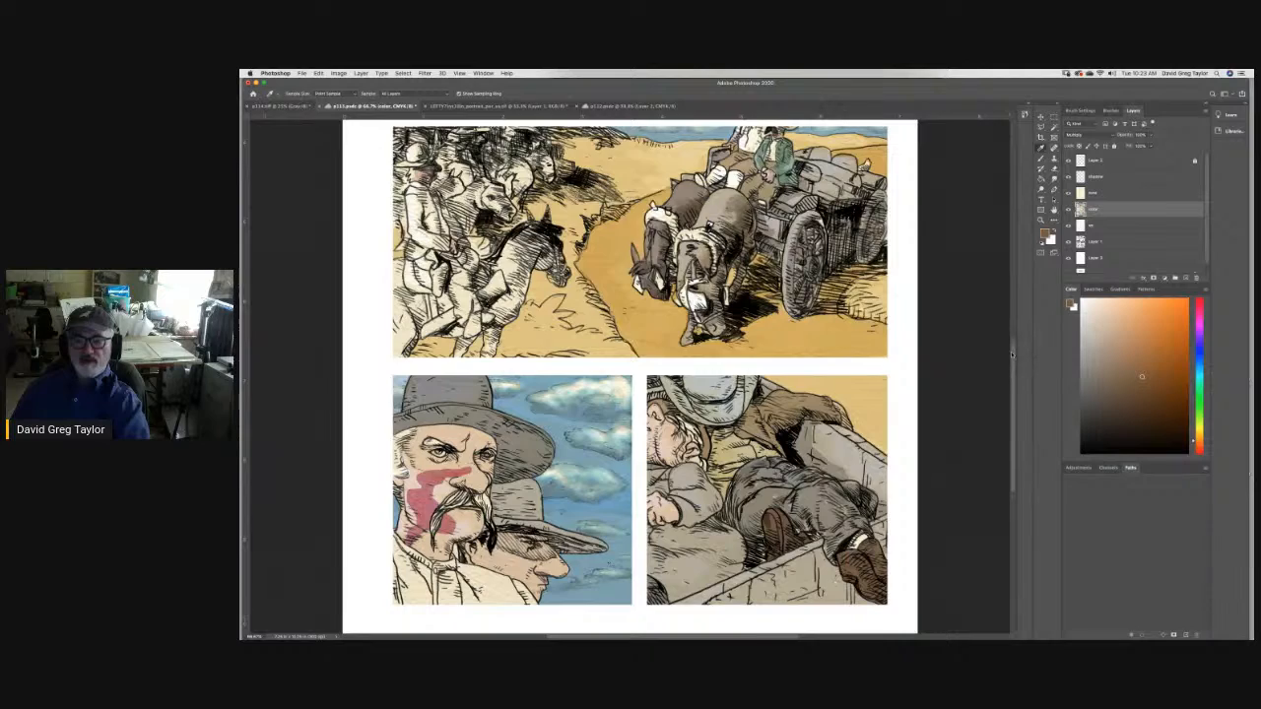
pyautogui.scroll(10, 1011, 353)
pyautogui.press('b')
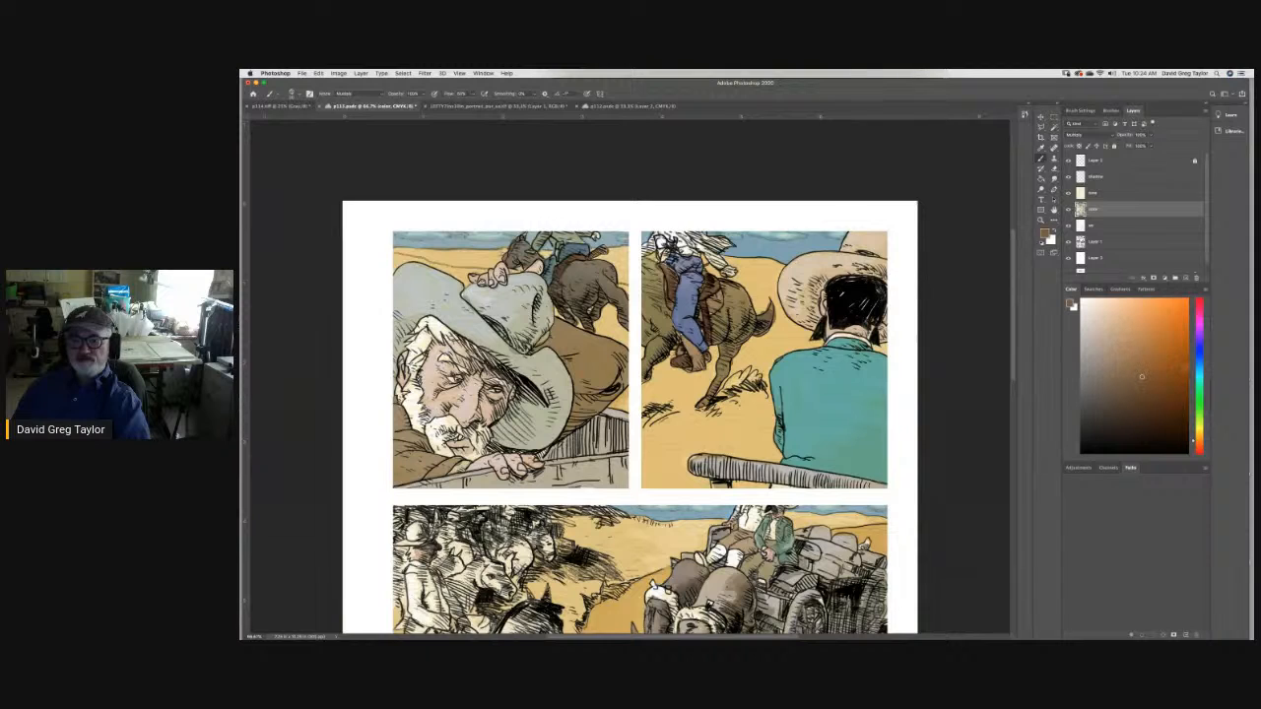
# Choose a light greyish-blue foreground colour and paint the rider's flowing clothing in the upper-right panel.
pyautogui.moveTo(1199, 356); pyautogui.dragTo(1194, 364)
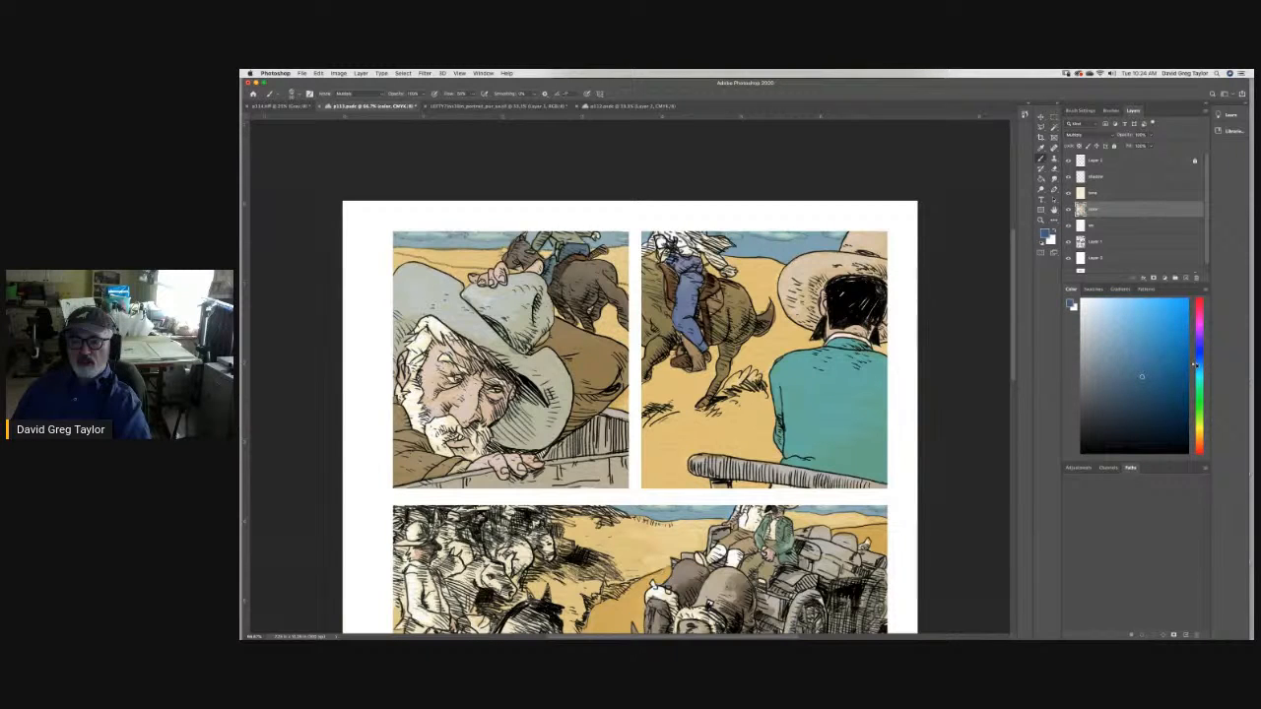
pyautogui.click(1090, 329)
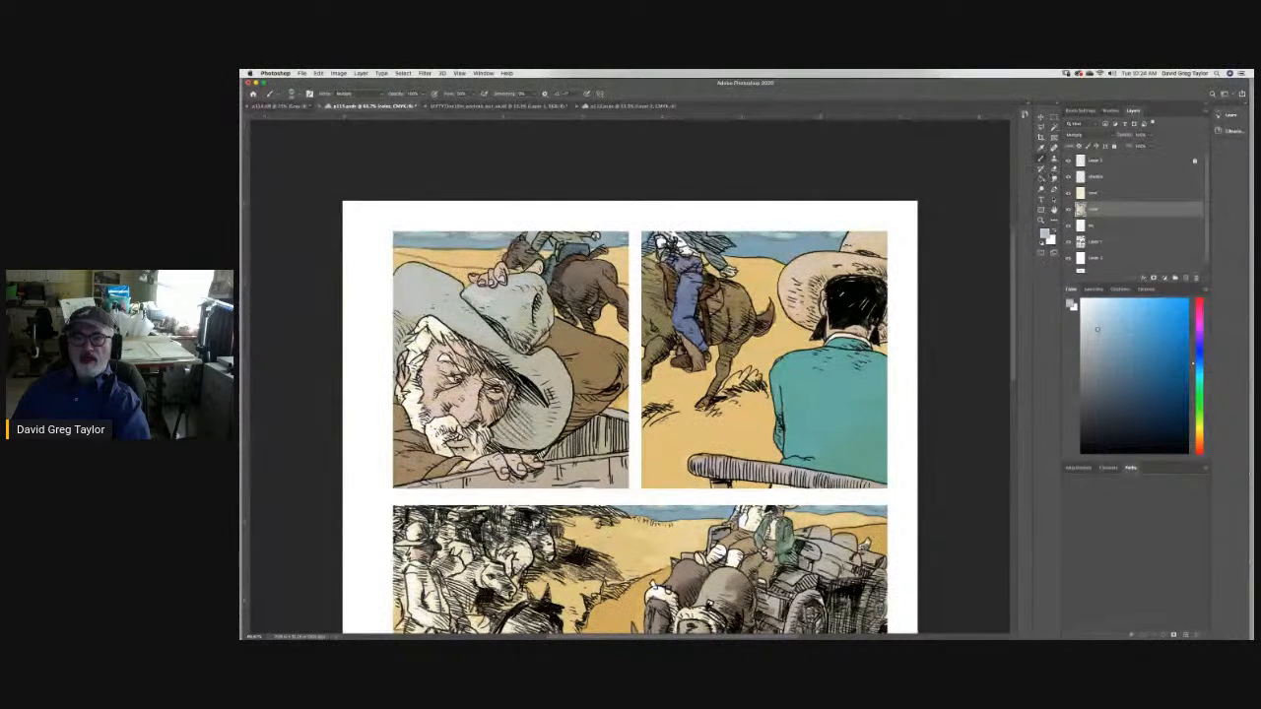
# Sample the skin tone from the old man's face in the upper-left panel and return to the Brush.
pyautogui.click(1041, 147)
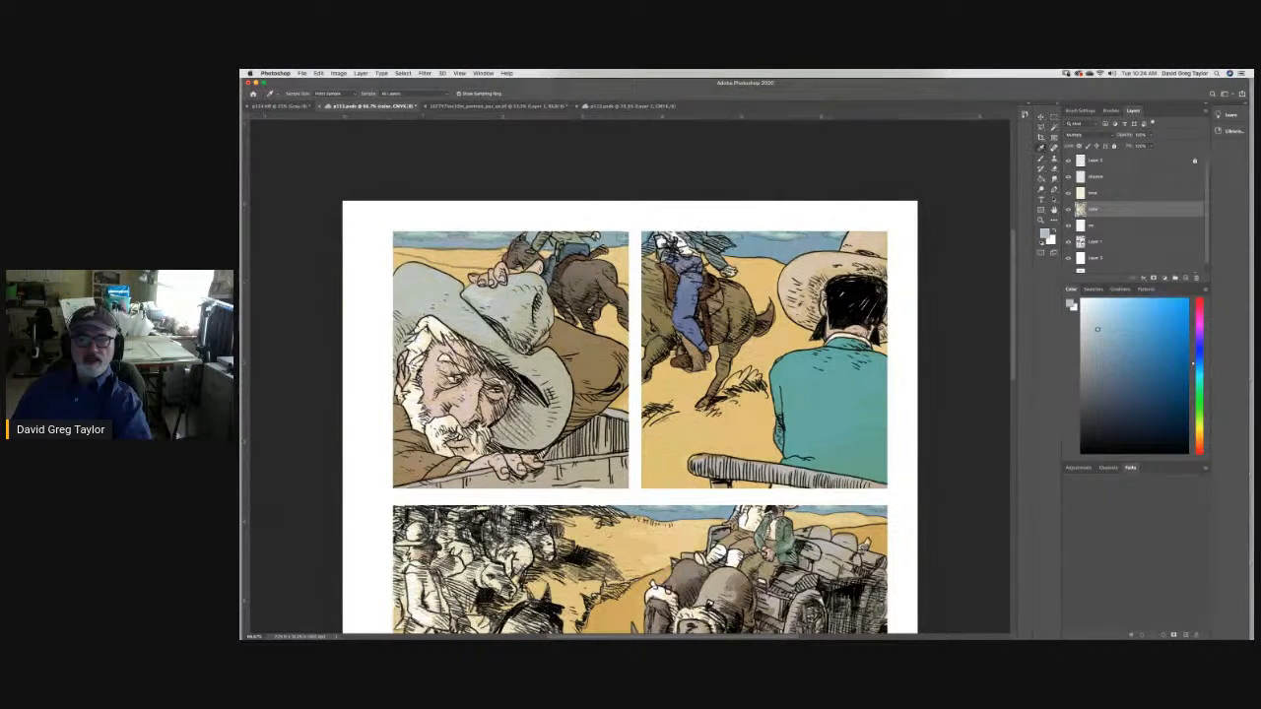
pyautogui.click(471, 408)
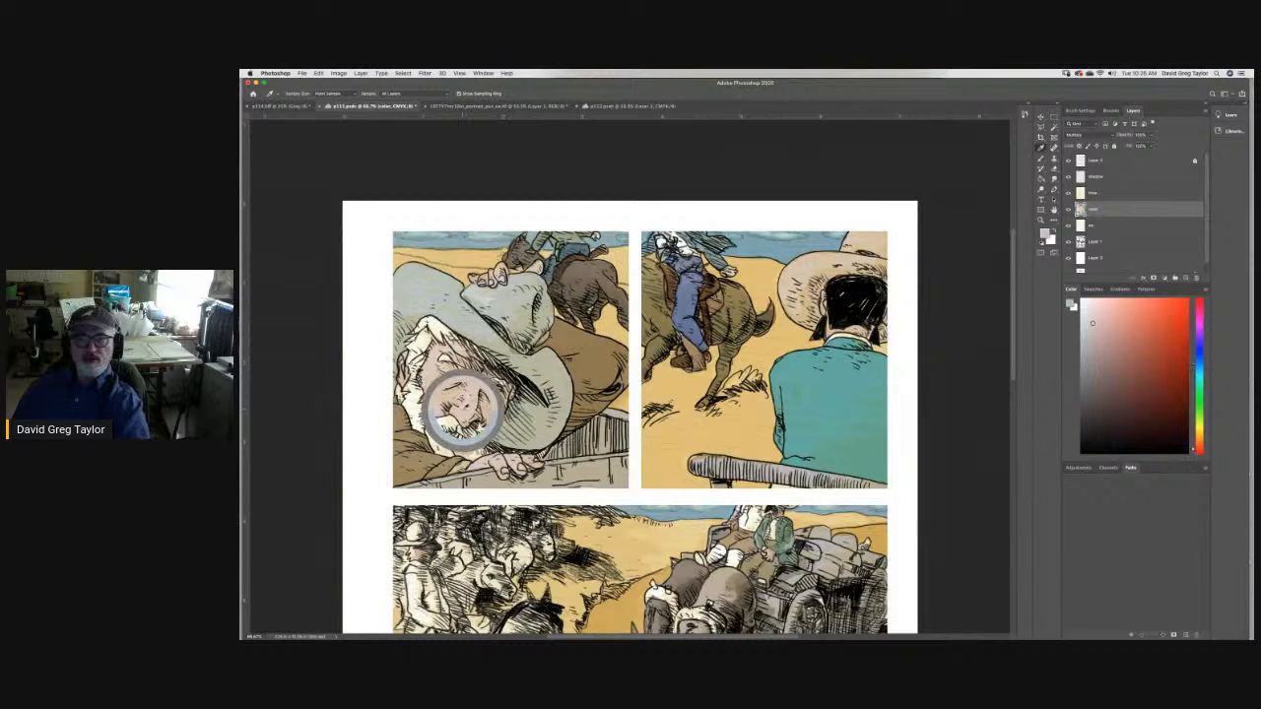
pyautogui.press('b')
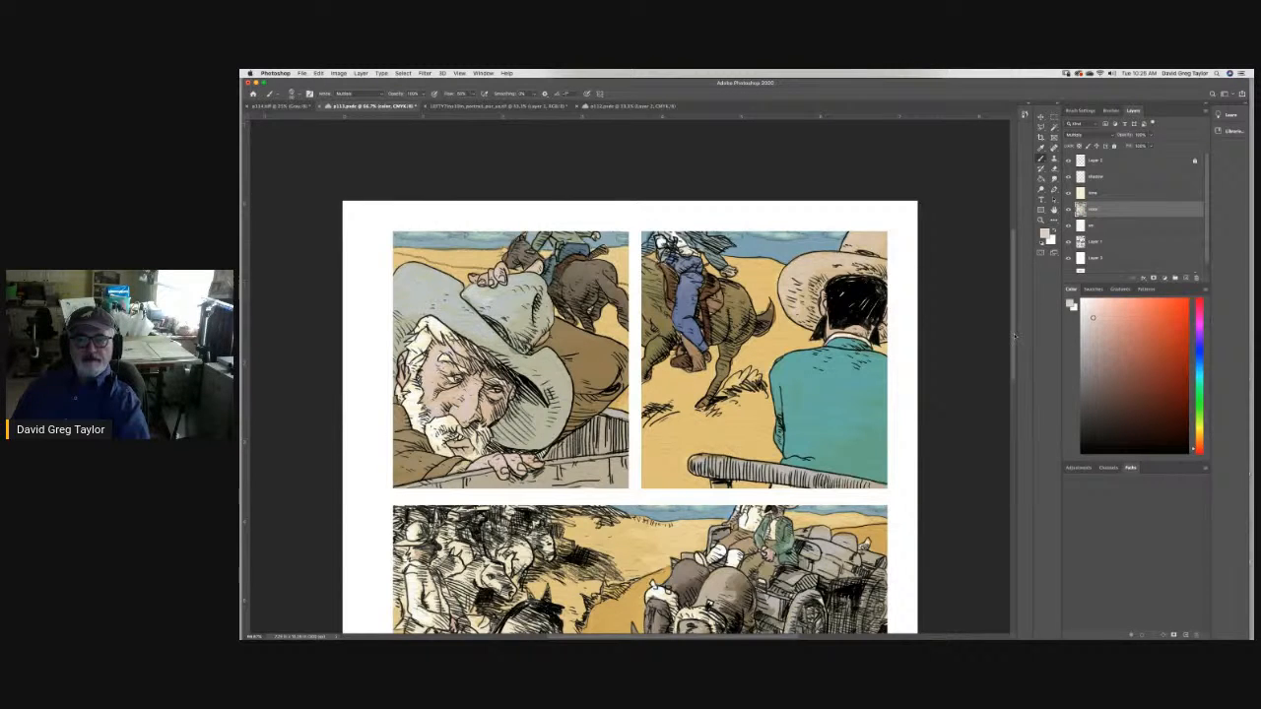
# Sample the olive brown of the upper-right horse's leg and paint the group of background horses in the middle panel.
pyautogui.scroll(-5, 1015, 336)
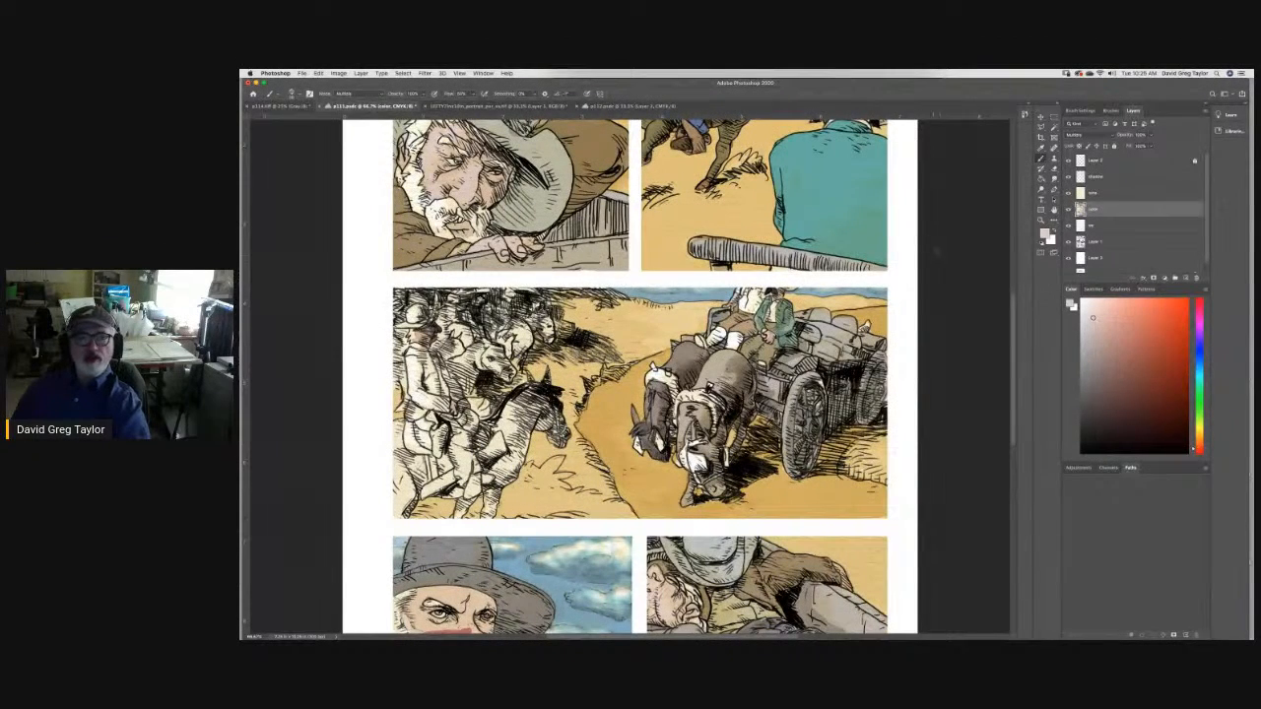
pyautogui.press('i')
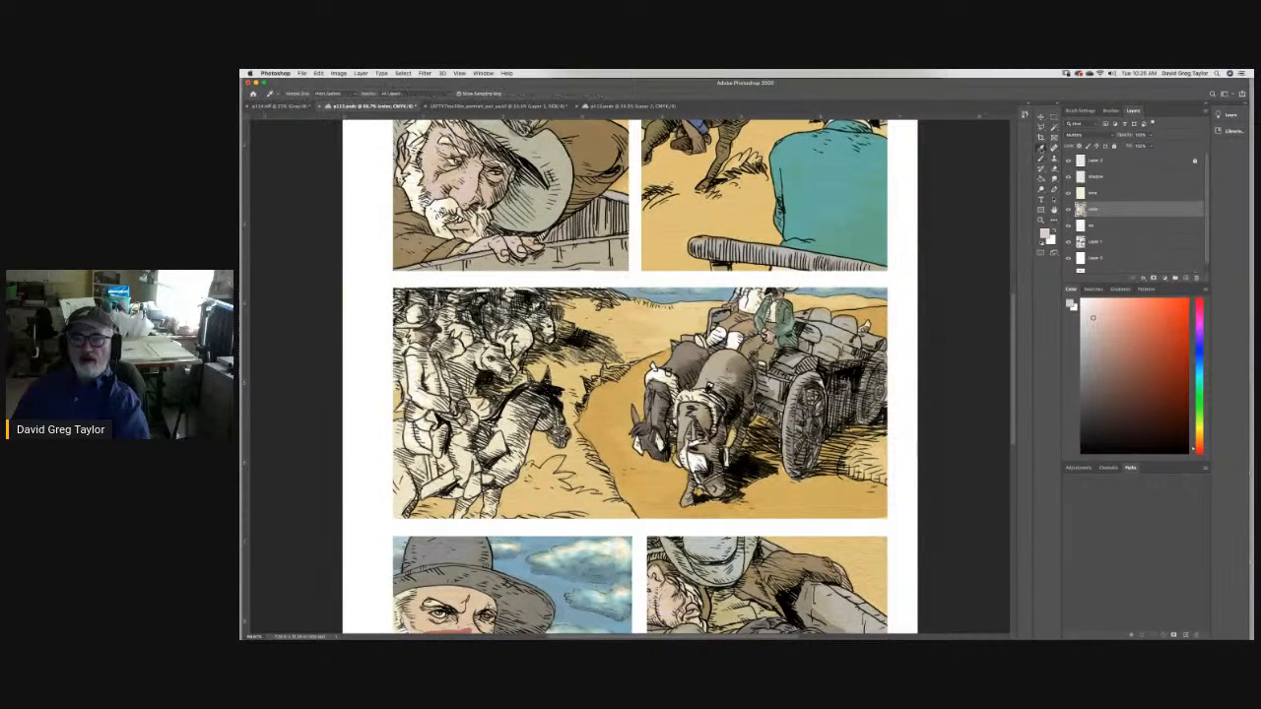
pyautogui.click(720, 155)
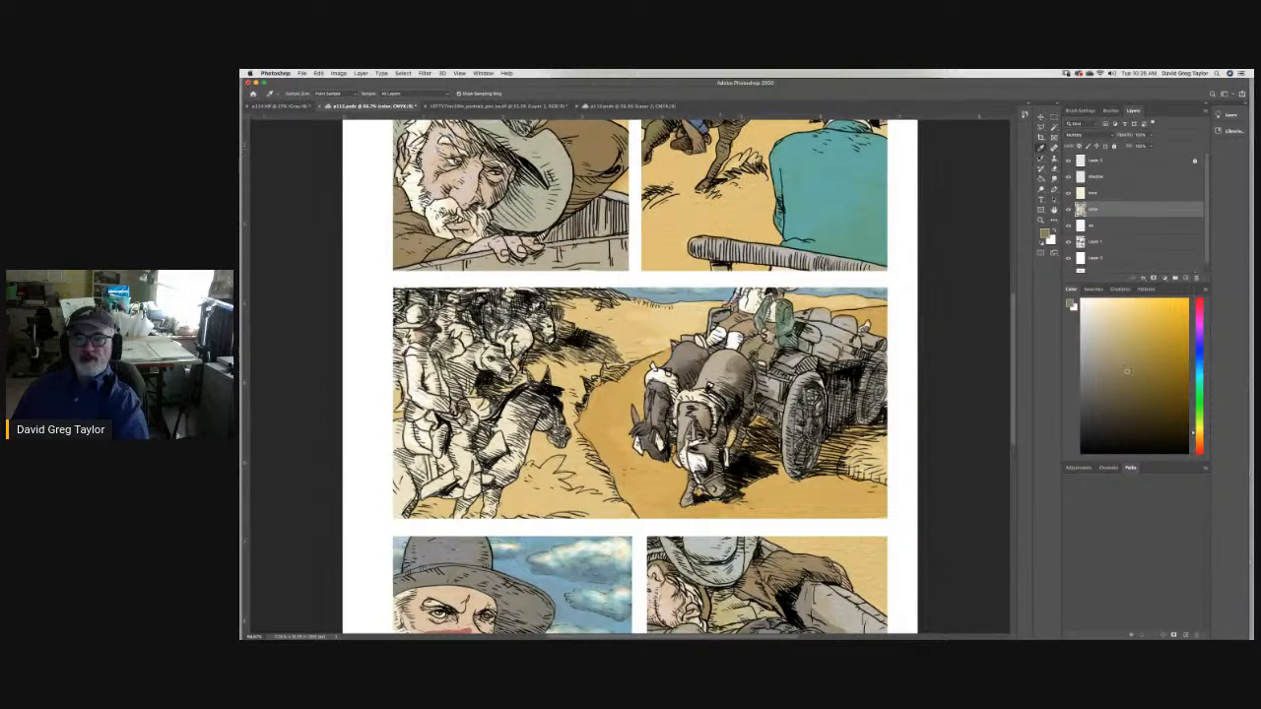
pyautogui.press('b')
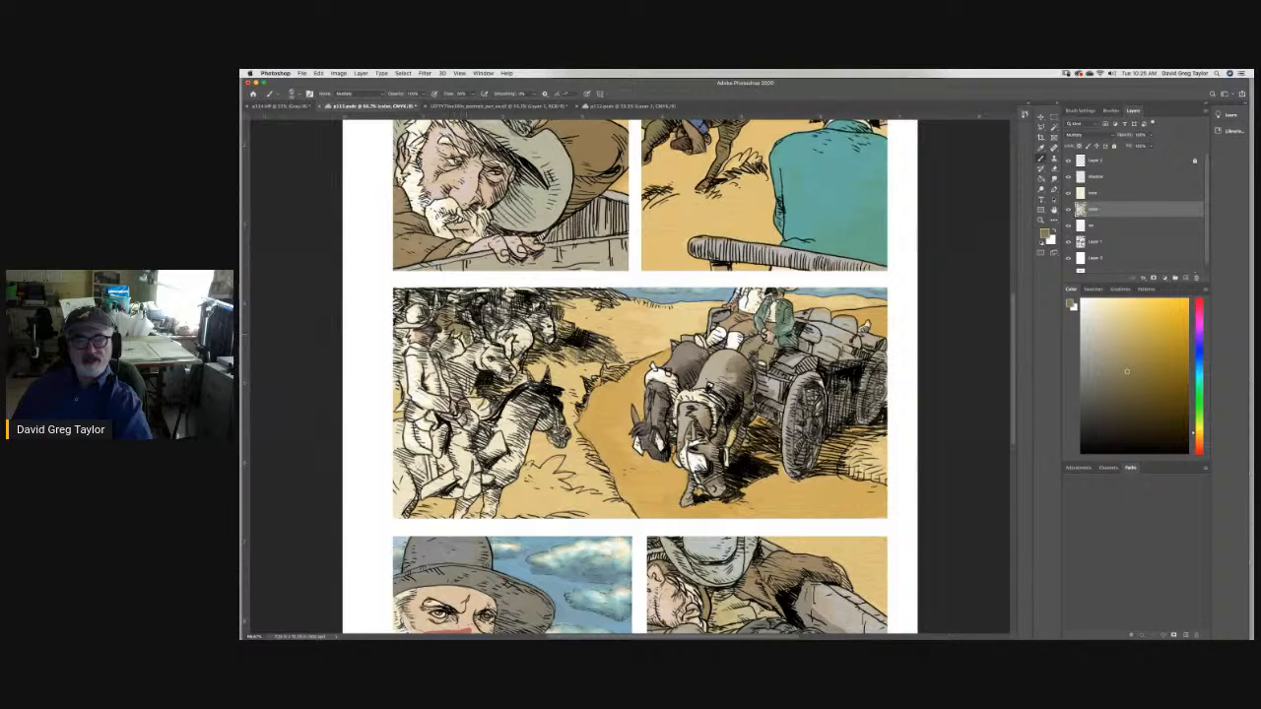
pyautogui.moveTo(455, 337); pyautogui.dragTo(445, 337)
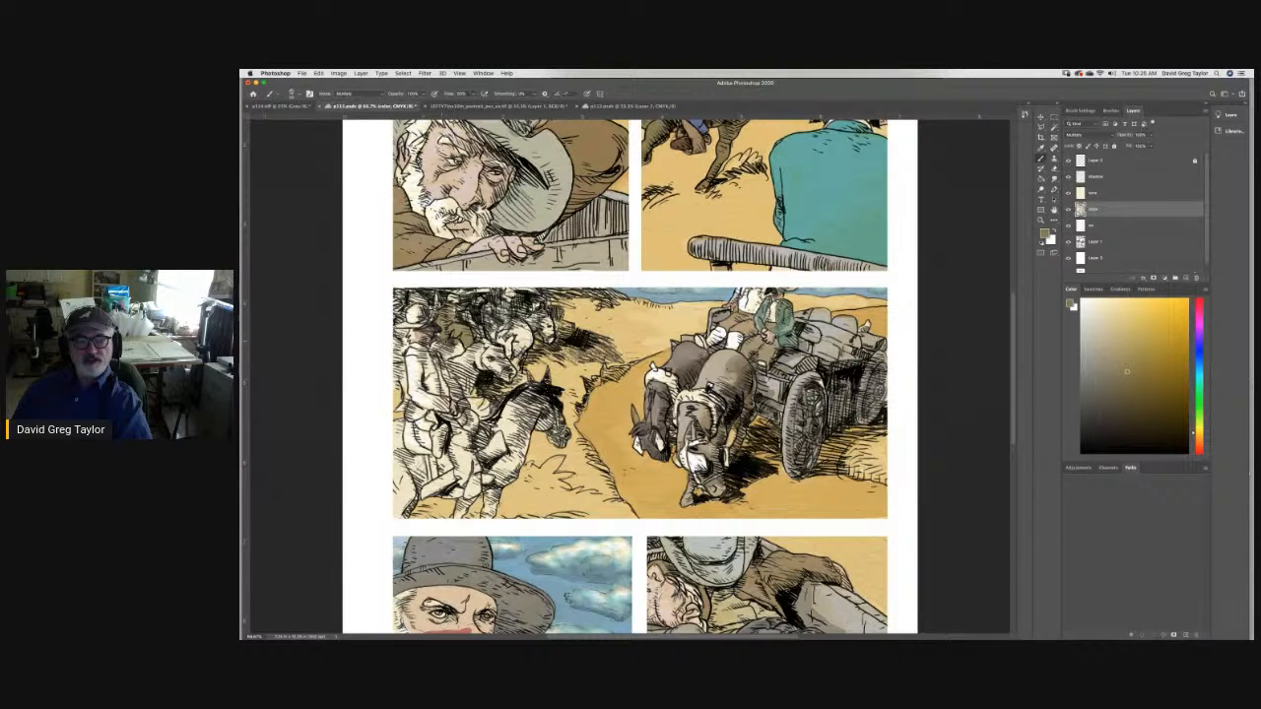
pyautogui.moveTo(434, 347)
pyautogui.mouseDown()
pyautogui.moveTo(461, 347)
pyautogui.moveTo(455, 296)
pyautogui.moveTo(430, 307)
pyautogui.moveTo(398, 293)
pyautogui.moveTo(396, 309)
pyautogui.mouseUp()
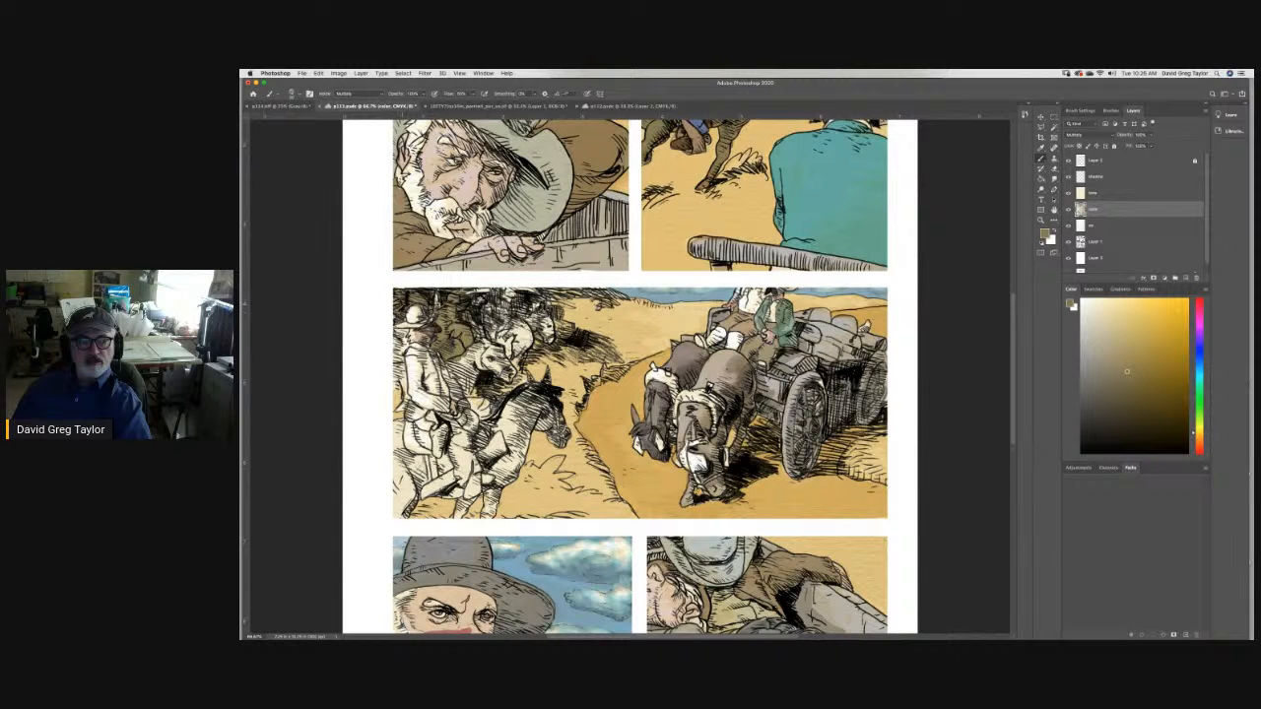
pyautogui.moveTo(394, 331)
pyautogui.mouseDown()
pyautogui.moveTo(408, 335)
pyautogui.moveTo(404, 380)
pyautogui.mouseUp()
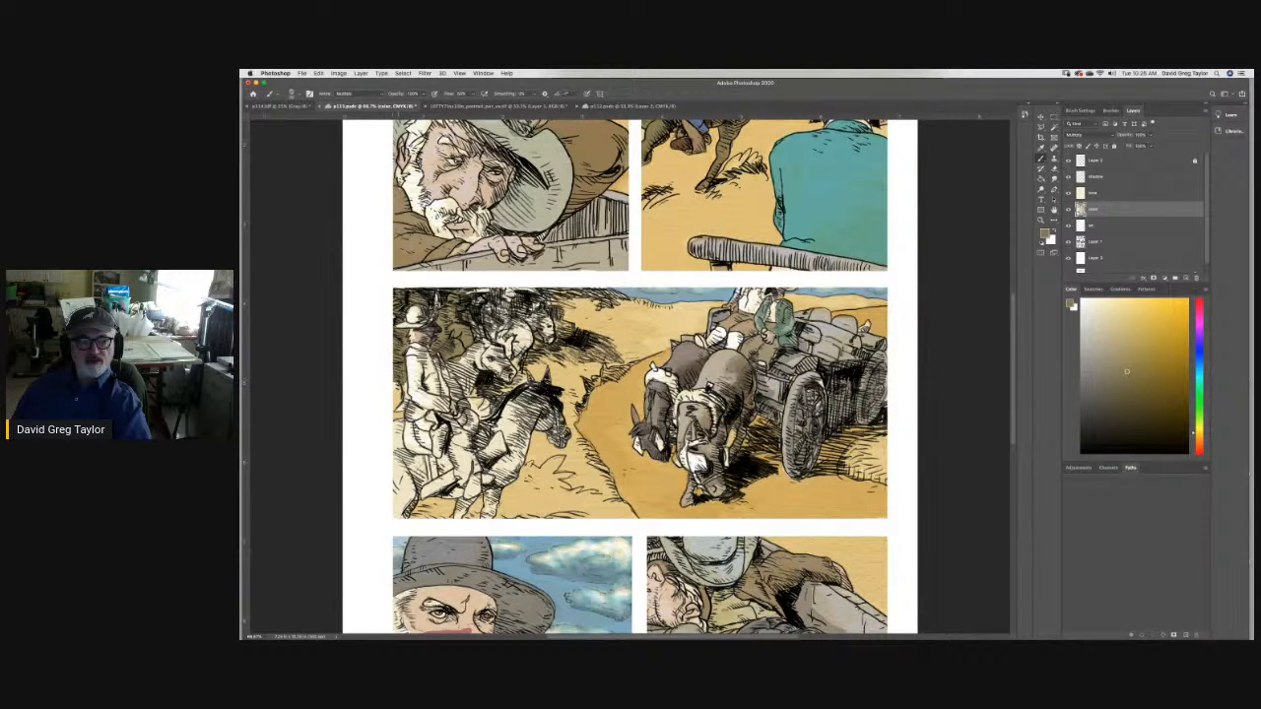
pyautogui.moveTo(402, 382); pyautogui.dragTo(402, 410)
pyautogui.moveTo(467, 357)
pyautogui.mouseDown()
pyautogui.moveTo(483, 331)
pyautogui.moveTo(508, 364)
pyautogui.moveTo(487, 368)
pyautogui.moveTo(482, 353)
pyautogui.moveTo(455, 368)
pyautogui.moveTo(469, 388)
pyautogui.moveTo(496, 338)
pyautogui.moveTo(525, 335)
pyautogui.moveTo(511, 359)
pyautogui.mouseUp()
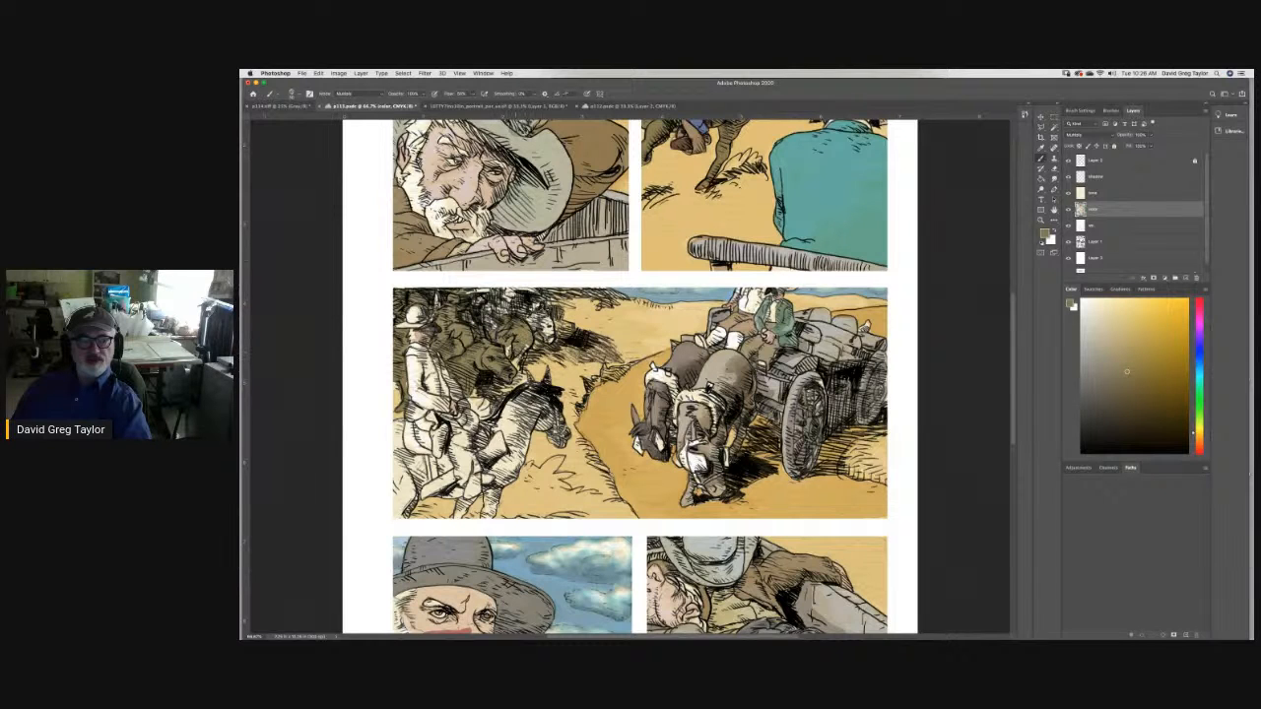
pyautogui.moveTo(511, 359)
pyautogui.mouseDown()
pyautogui.moveTo(530, 324)
pyautogui.moveTo(544, 314)
pyautogui.moveTo(544, 339)
pyautogui.moveTo(554, 327)
pyautogui.moveTo(537, 304)
pyautogui.moveTo(548, 298)
pyautogui.moveTo(625, 297)
pyautogui.moveTo(463, 291)
pyautogui.moveTo(493, 321)
pyautogui.mouseUp()
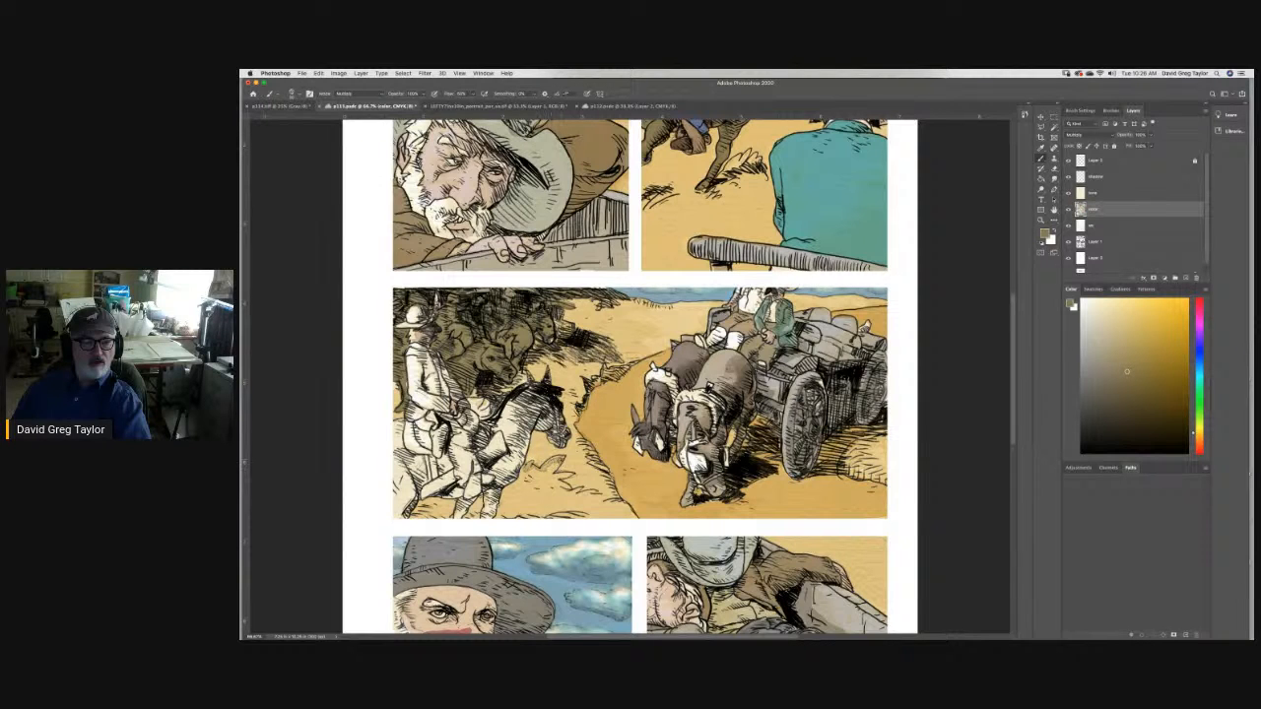
# Brush the olive brown over the grass and ground around the front horse in the middle panel, and save p113.
pyautogui.moveTo(551, 474)
pyautogui.mouseDown()
pyautogui.moveTo(589, 503)
pyautogui.moveTo(550, 510)
pyautogui.moveTo(502, 493)
pyautogui.moveTo(528, 476)
pyautogui.moveTo(553, 493)
pyautogui.moveTo(522, 503)
pyautogui.moveTo(514, 483)
pyautogui.moveTo(595, 510)
pyautogui.moveTo(549, 463)
pyautogui.moveTo(504, 496)
pyautogui.moveTo(555, 518)
pyautogui.moveTo(477, 514)
pyautogui.mouseUp()
pyautogui.moveTo(442, 511)
pyautogui.mouseDown()
pyautogui.moveTo(459, 505)
pyautogui.moveTo(434, 500)
pyautogui.moveTo(436, 515)
pyautogui.mouseUp()
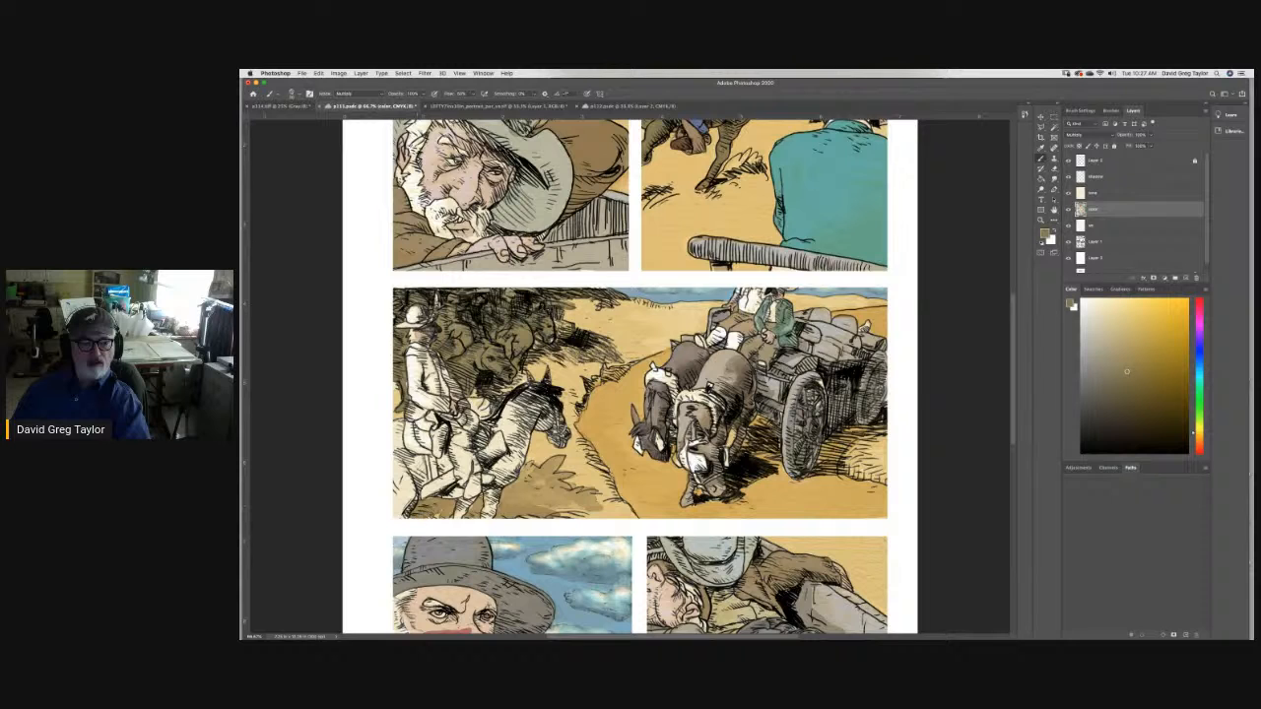
pyautogui.press('super+s')
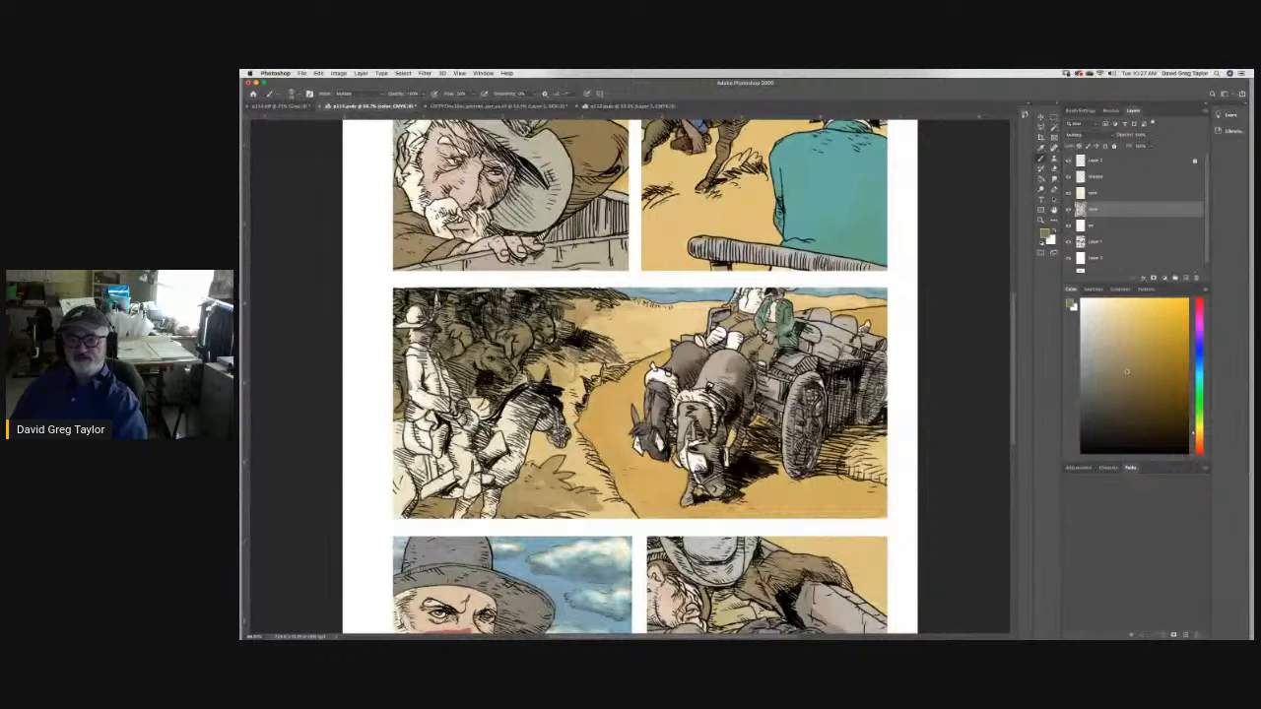
# Choose an orange brown, paint the front horse's chest, neck, head, legs and hindquarters in the middle panel, and blend it with the Smudge tool.
pyautogui.click(1107, 360)
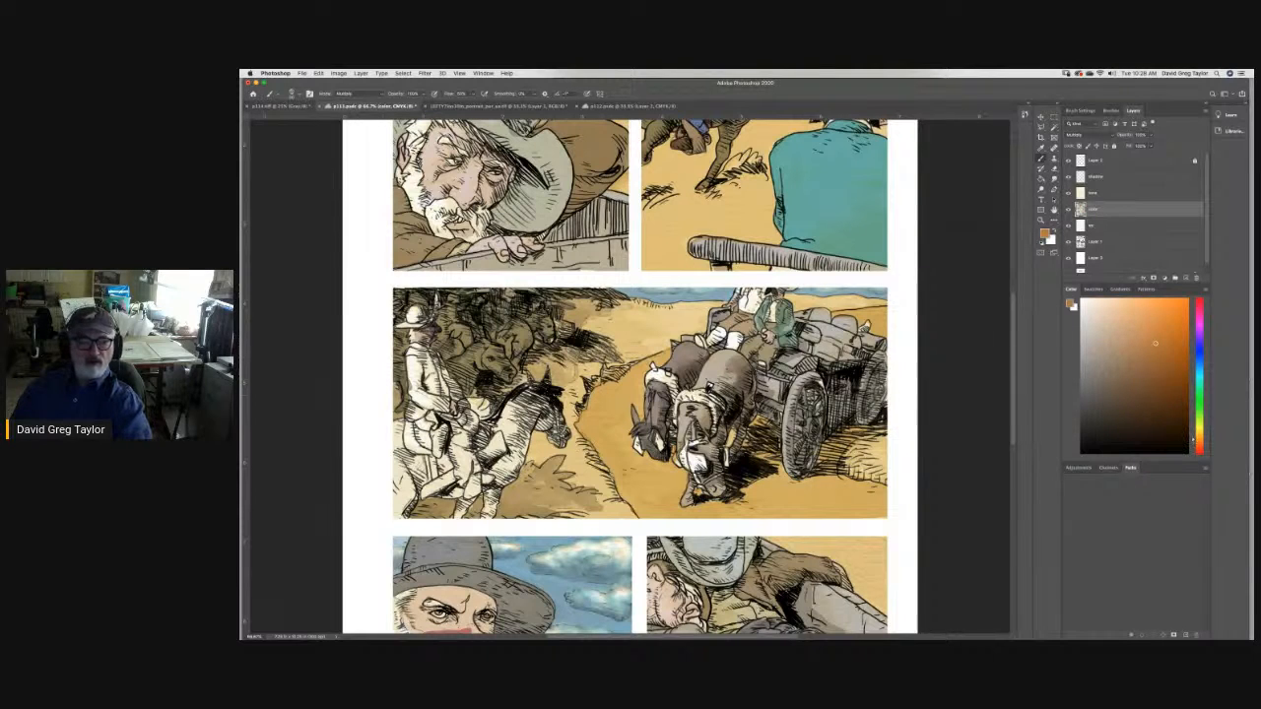
pyautogui.moveTo(517, 440); pyautogui.dragTo(520, 455)
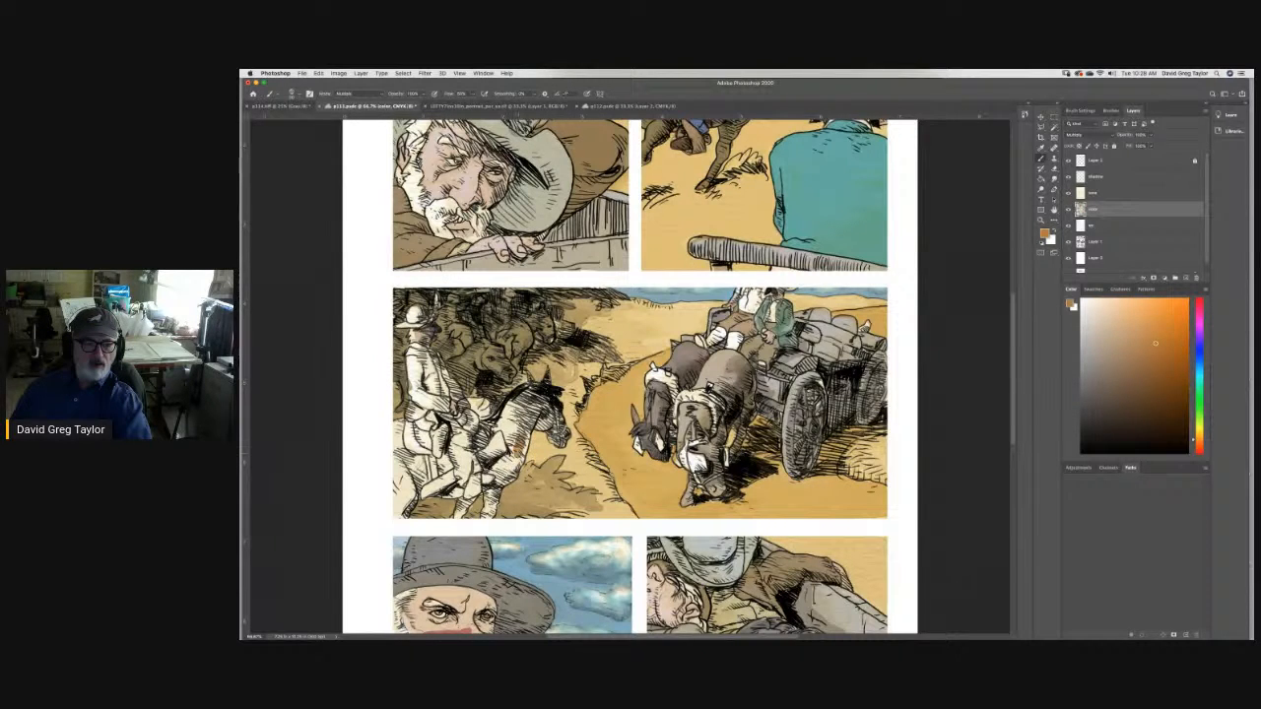
pyautogui.moveTo(517, 475)
pyautogui.mouseDown()
pyautogui.moveTo(501, 483)
pyautogui.moveTo(512, 453)
pyautogui.mouseUp()
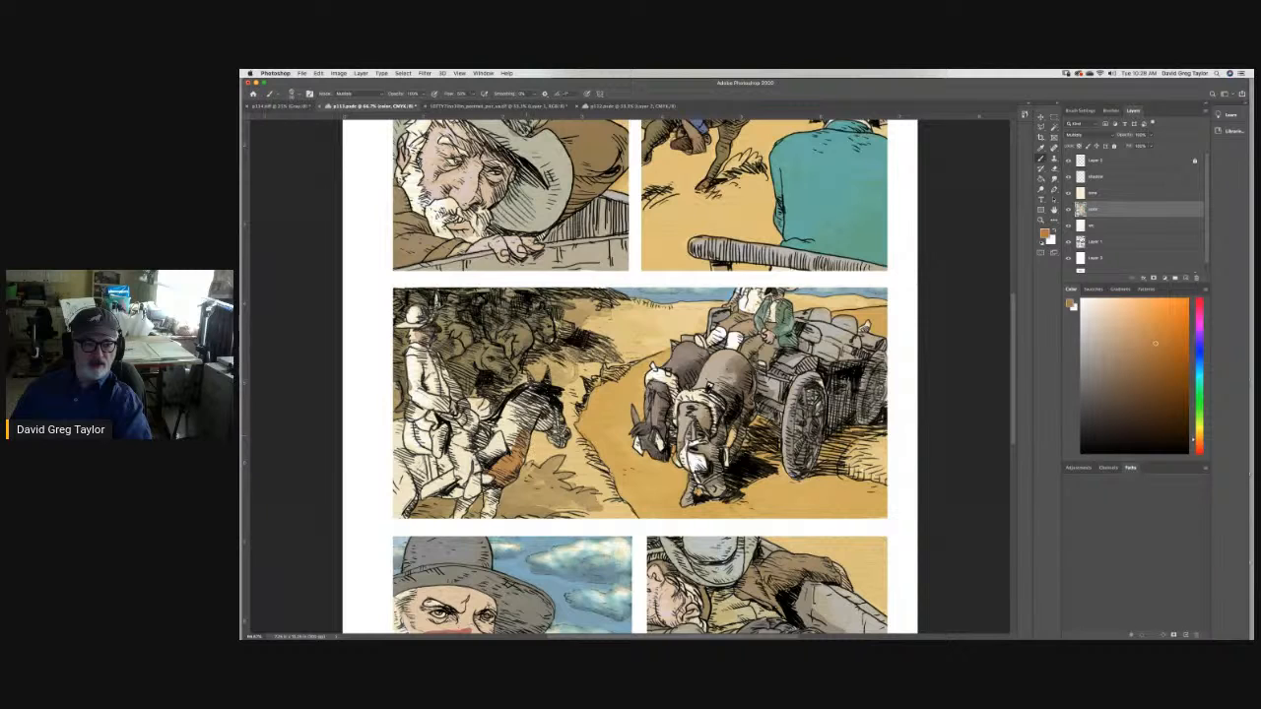
pyautogui.moveTo(516, 439)
pyautogui.mouseDown()
pyautogui.moveTo(502, 425)
pyautogui.moveTo(489, 435)
pyautogui.mouseUp()
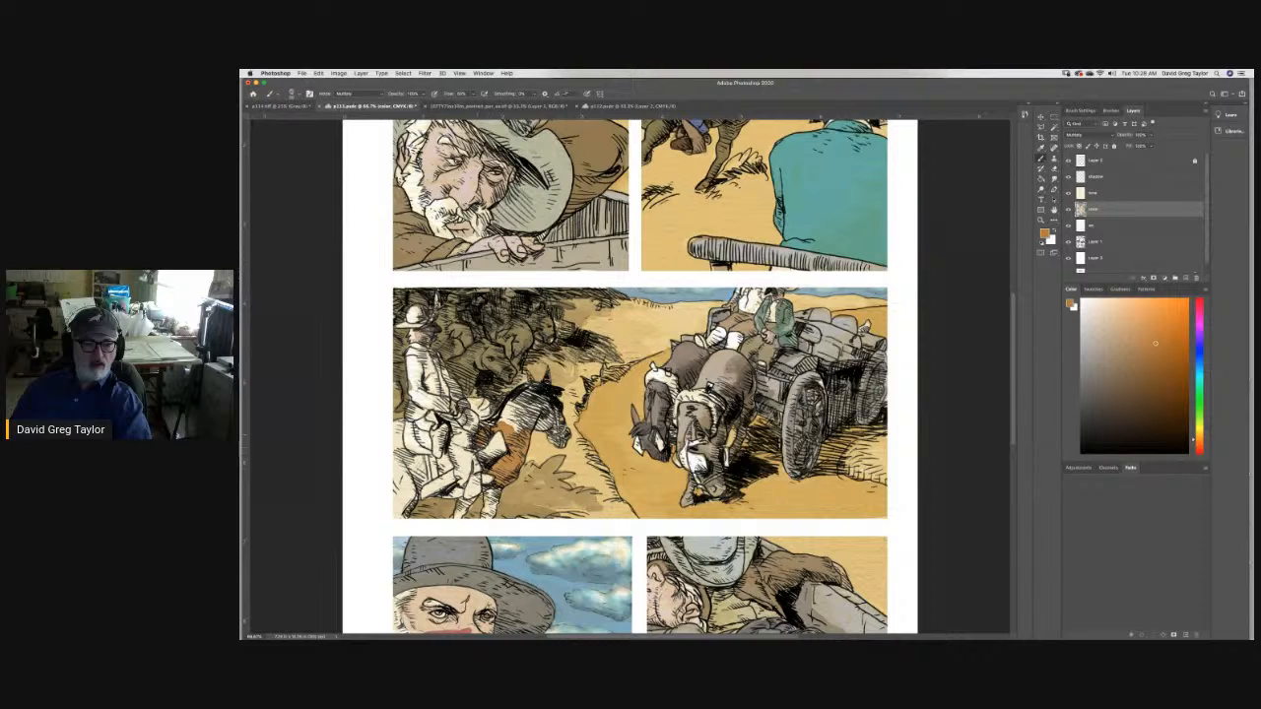
pyautogui.moveTo(508, 403)
pyautogui.mouseDown()
pyautogui.moveTo(535, 386)
pyautogui.moveTo(559, 422)
pyautogui.mouseUp()
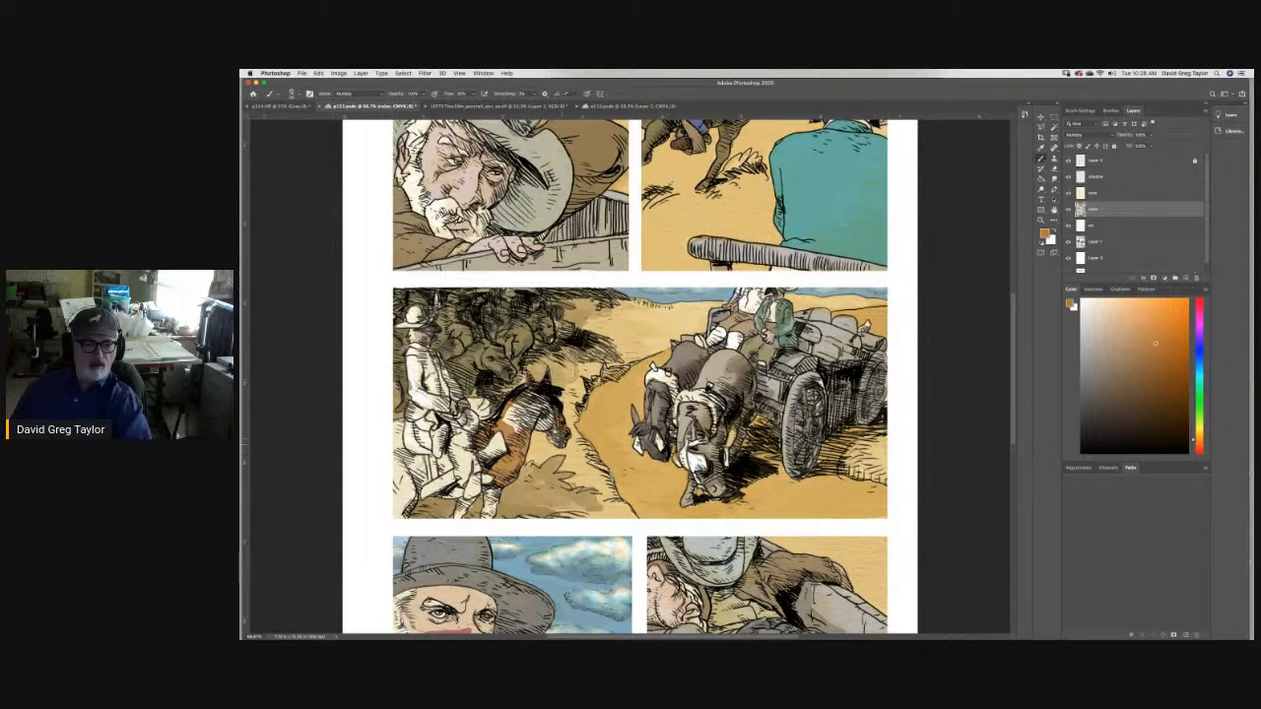
pyautogui.moveTo(550, 434)
pyautogui.mouseDown()
pyautogui.moveTo(537, 415)
pyautogui.moveTo(540, 429)
pyautogui.moveTo(526, 422)
pyautogui.moveTo(547, 395)
pyautogui.moveTo(519, 429)
pyautogui.moveTo(528, 408)
pyautogui.moveTo(514, 426)
pyautogui.moveTo(499, 418)
pyautogui.mouseUp()
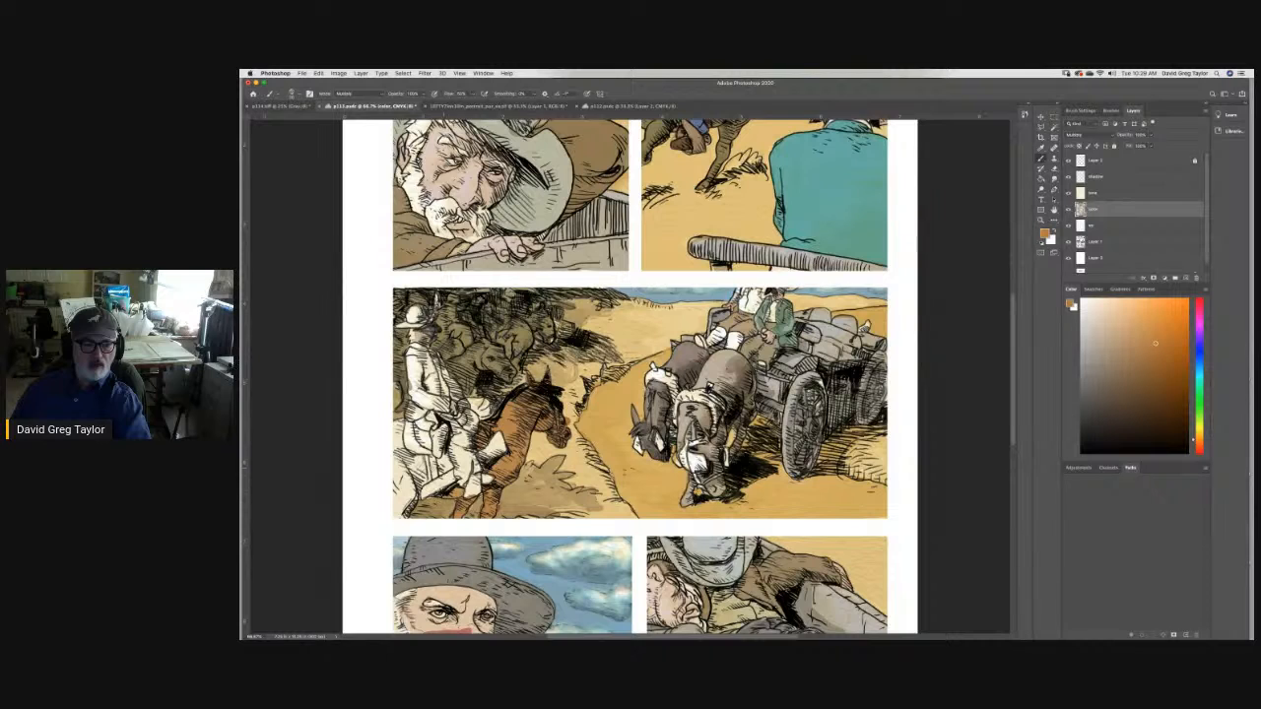
pyautogui.moveTo(424, 463)
pyautogui.mouseDown()
pyautogui.moveTo(436, 475)
pyautogui.moveTo(398, 506)
pyautogui.moveTo(387, 447)
pyautogui.moveTo(398, 430)
pyautogui.moveTo(404, 444)
pyautogui.mouseUp()
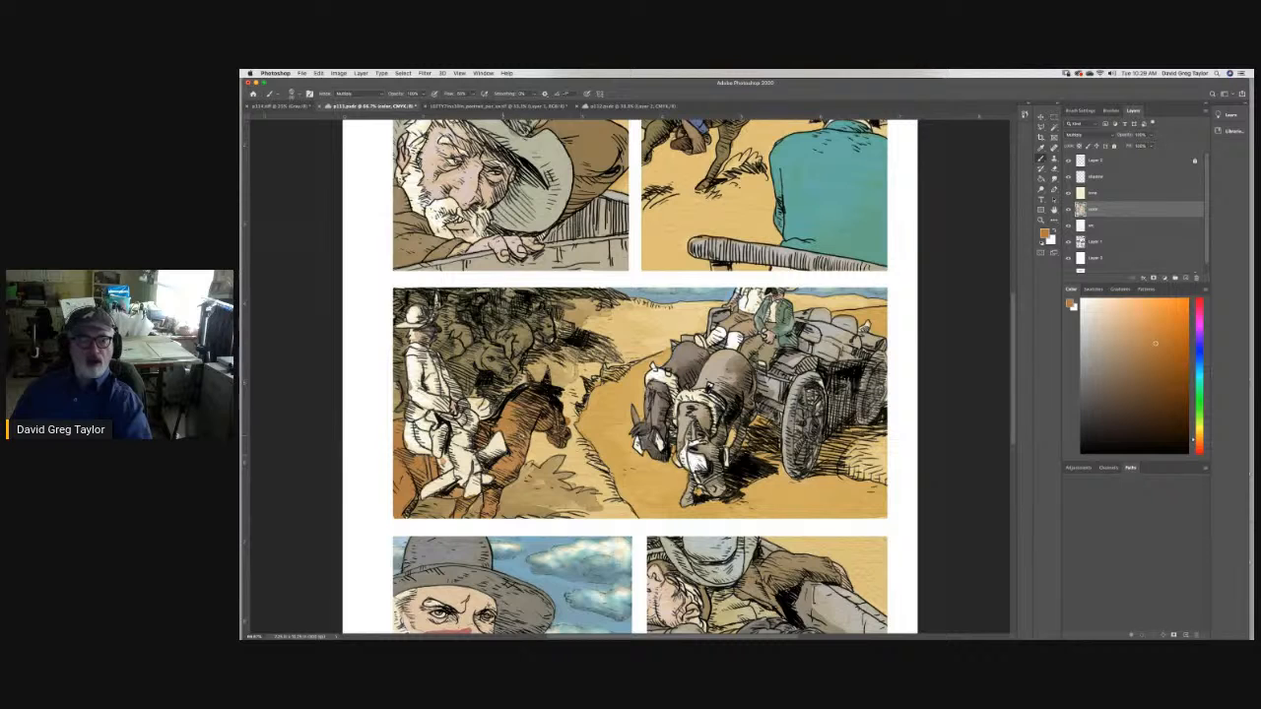
pyautogui.click(1054, 180)
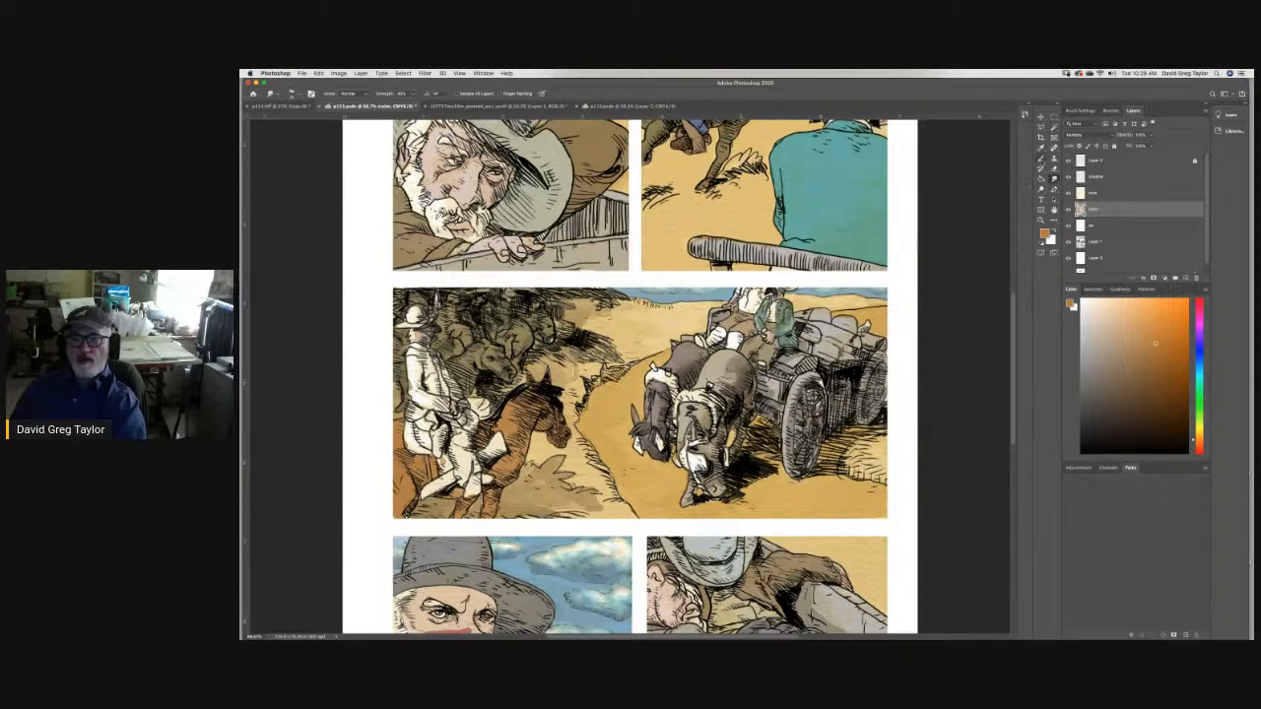
pyautogui.press('b')
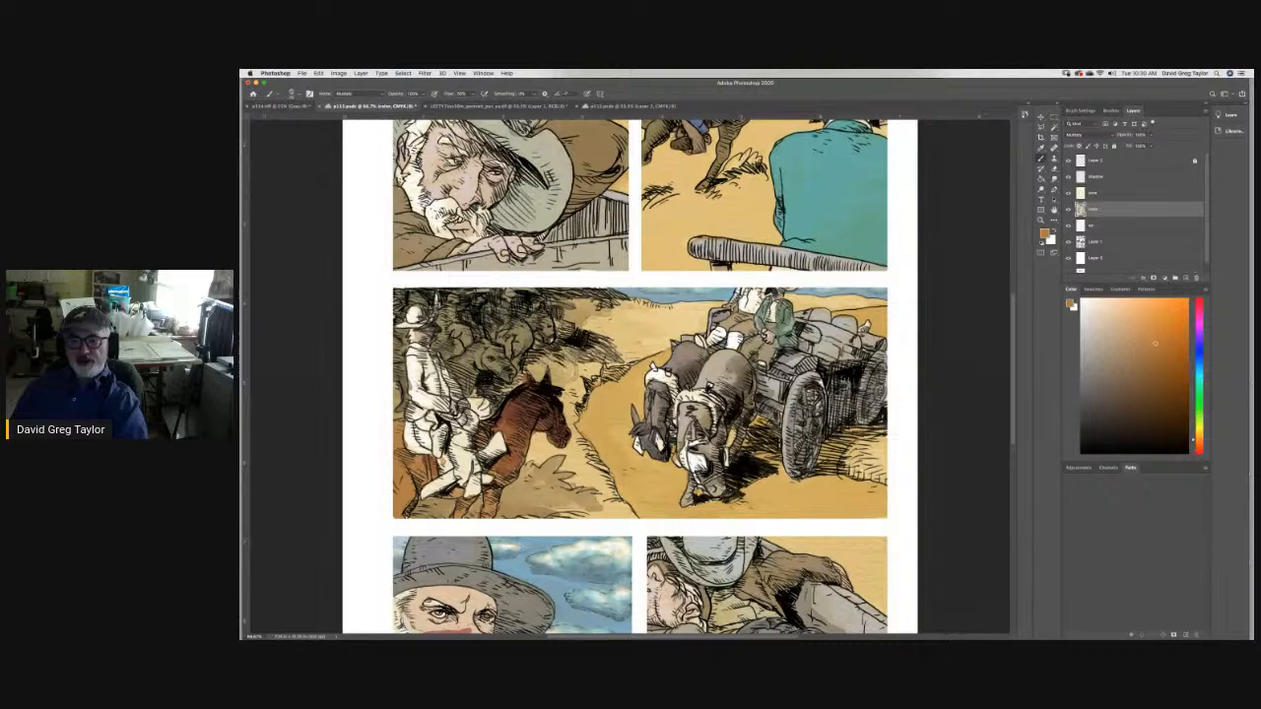
# Choose a pale greenish yellow, paint the coat of the rider on the brown horse in the middle panel, and switch to the Smudge tool.
pyautogui.click(1110, 319)
pyautogui.moveTo(1194, 442); pyautogui.dragTo(1194, 428)
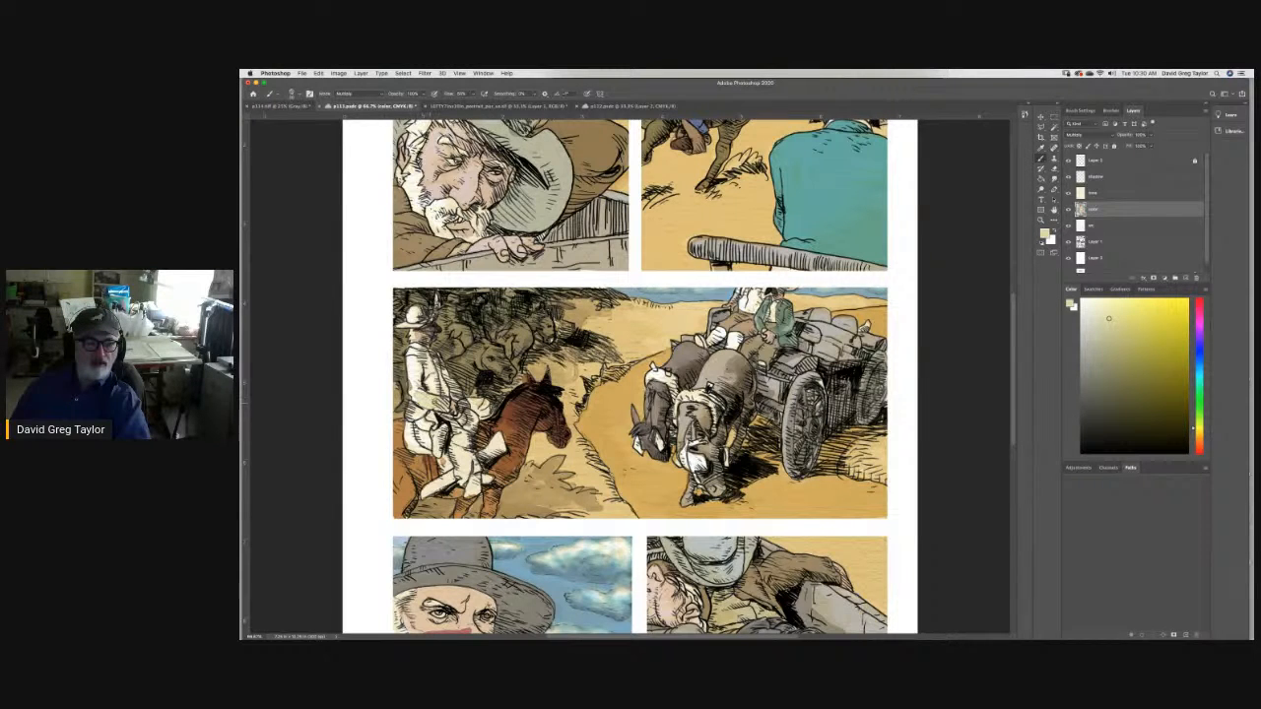
pyautogui.moveTo(425, 392)
pyautogui.mouseDown()
pyautogui.moveTo(413, 345)
pyautogui.moveTo(455, 392)
pyautogui.moveTo(422, 416)
pyautogui.mouseUp()
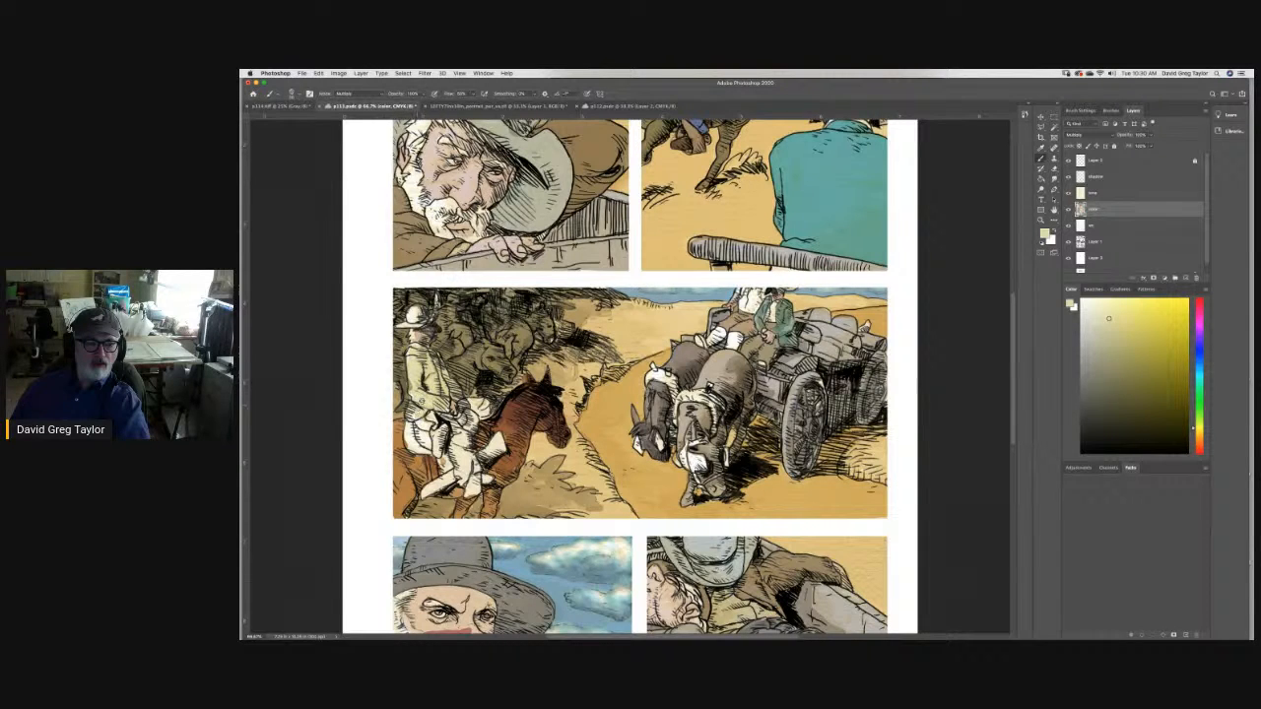
pyautogui.moveTo(413, 351)
pyautogui.mouseDown()
pyautogui.moveTo(416, 372)
pyautogui.moveTo(430, 361)
pyautogui.mouseUp()
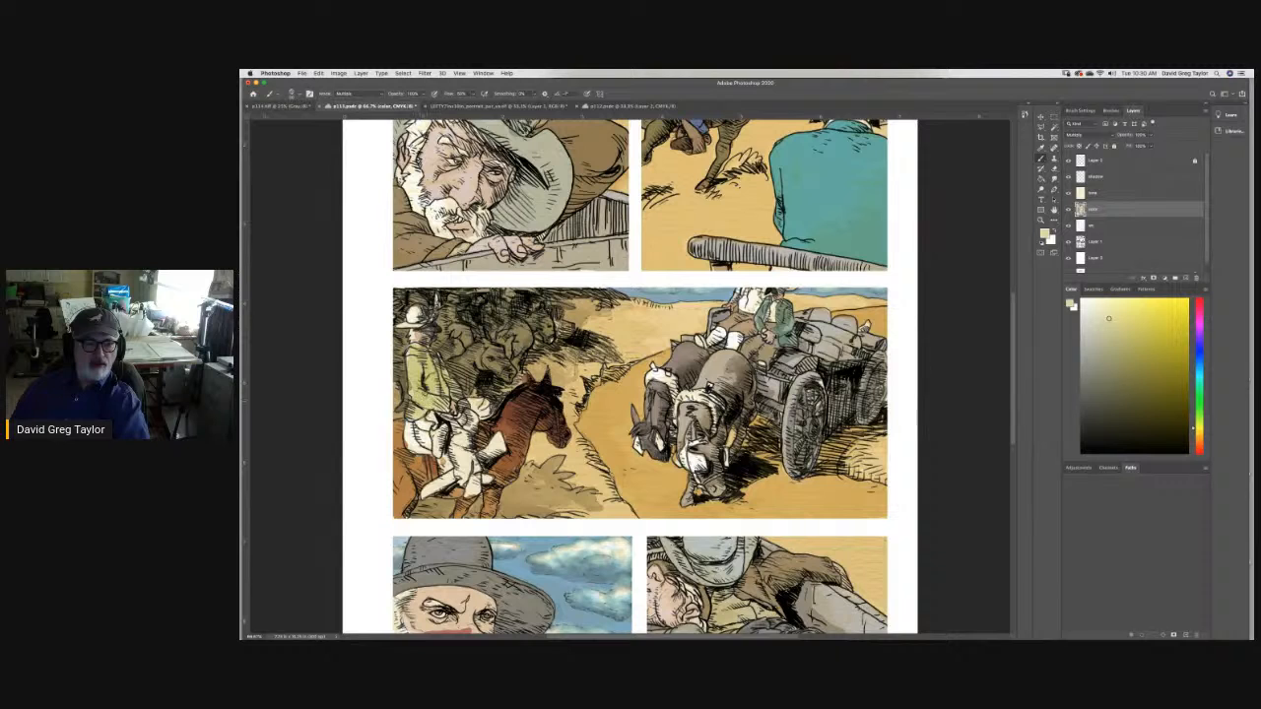
pyautogui.moveTo(422, 402); pyautogui.dragTo(410, 416)
pyautogui.click(1053, 179)
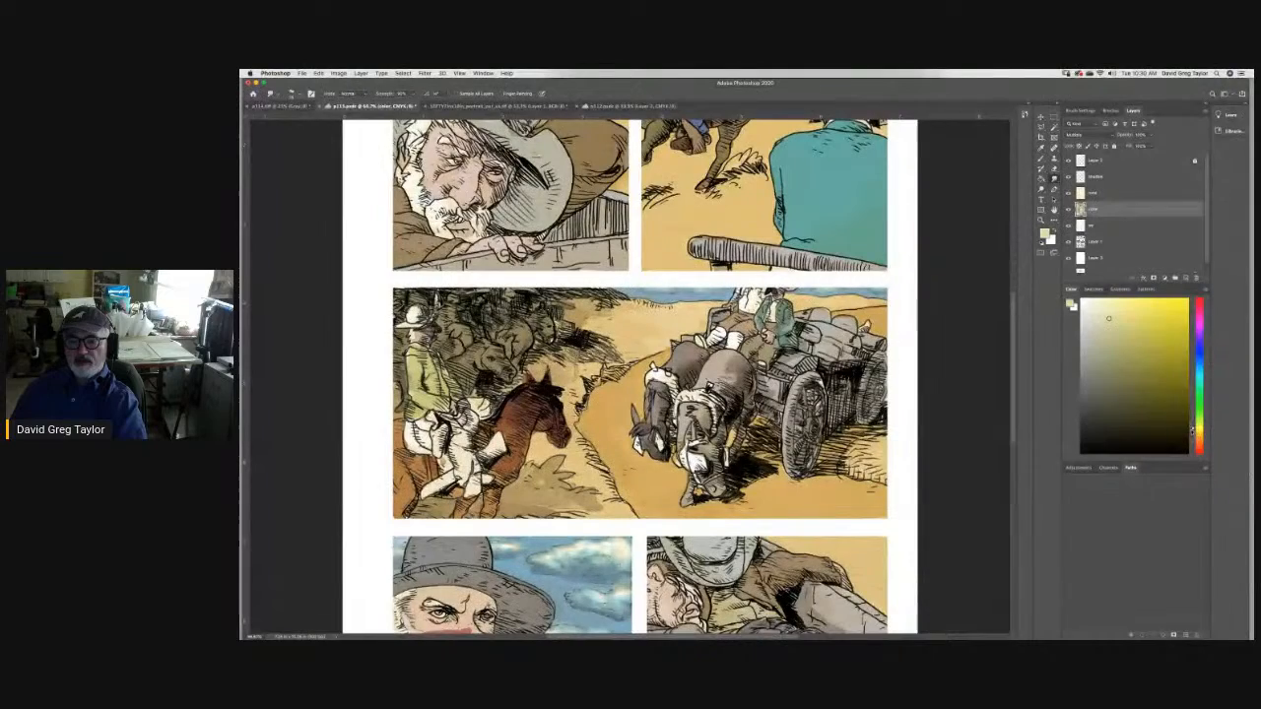
# Return to the Brush with a dark golden brown and paint the rider's head beneath the hat brim in the middle panel.
pyautogui.click(1194, 433)
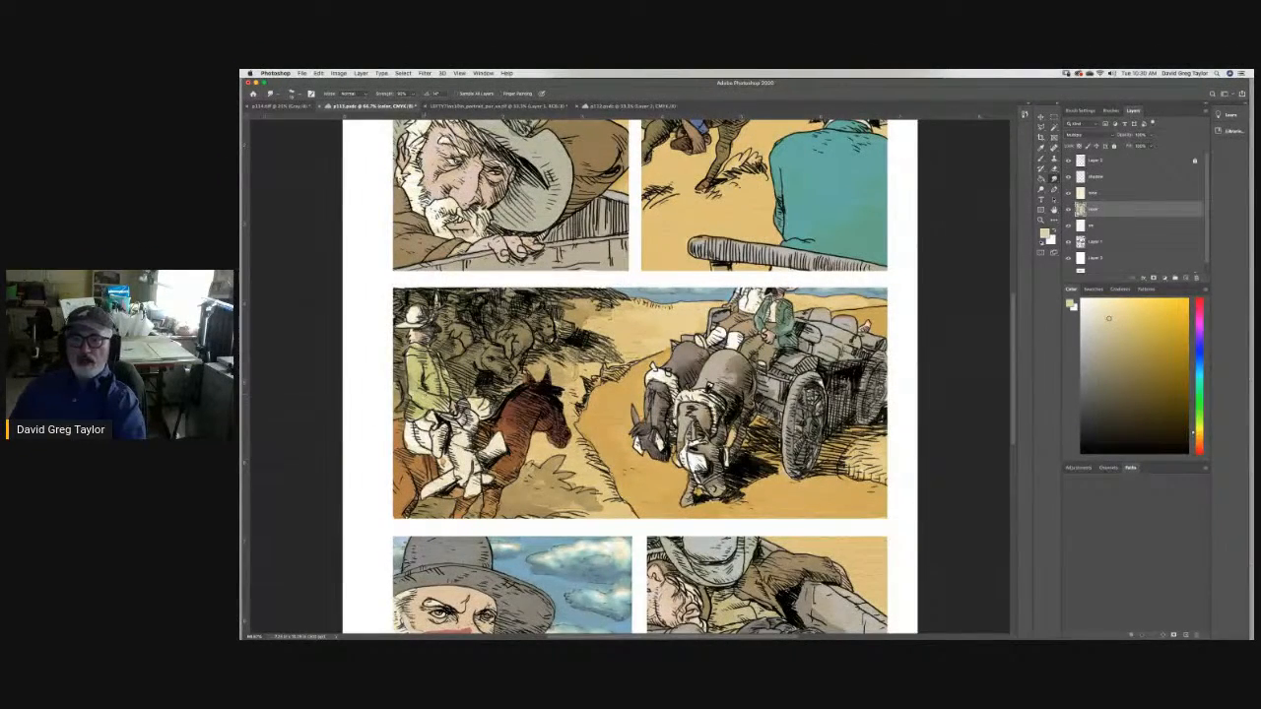
pyautogui.press('b')
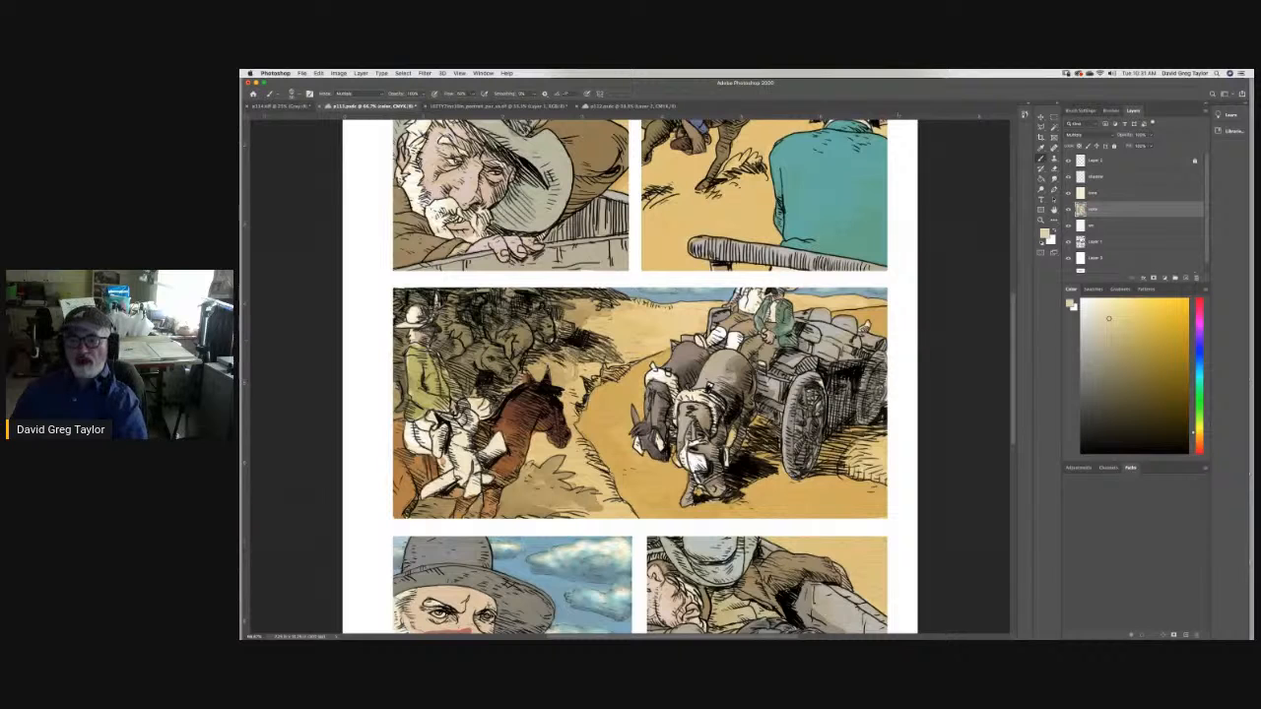
pyautogui.click(1178, 383)
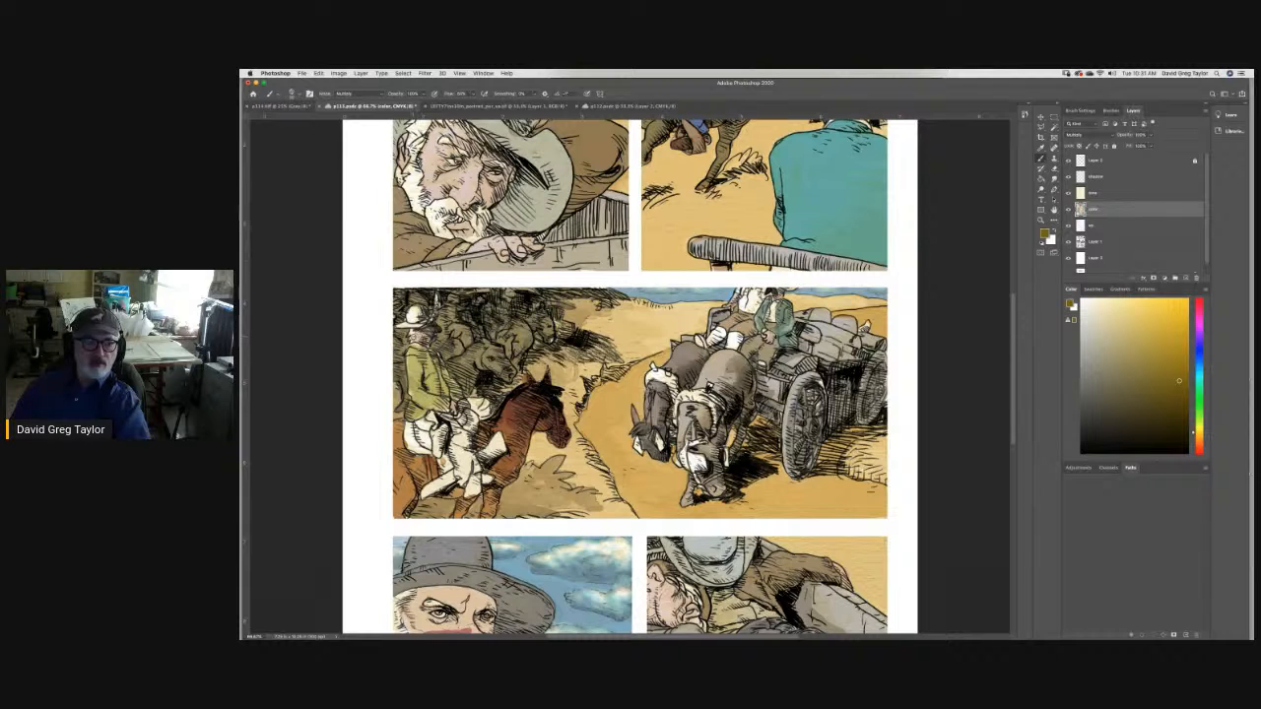
pyautogui.moveTo(412, 331); pyautogui.dragTo(411, 340)
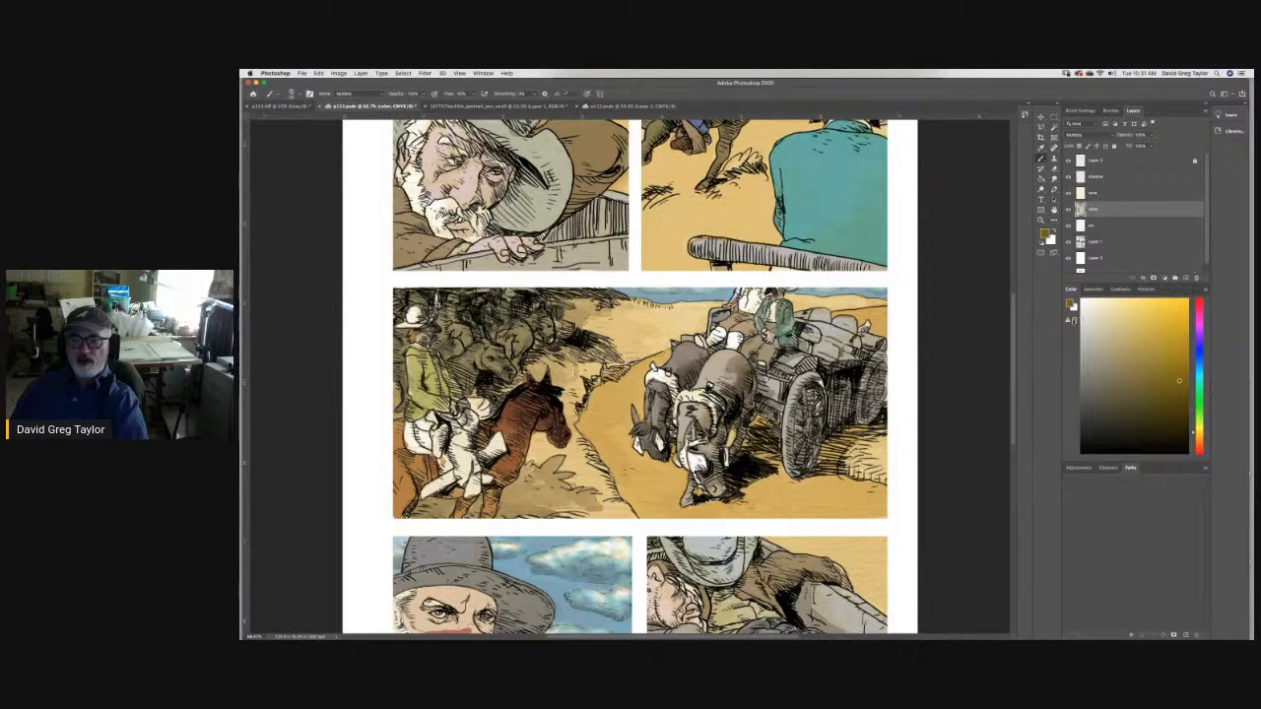
# Set the black component of the golden brown foreground colour to 0%.
pyautogui.click(1071, 306)
pyautogui.doubleClick(1031, 424)
pyautogui.write('0')
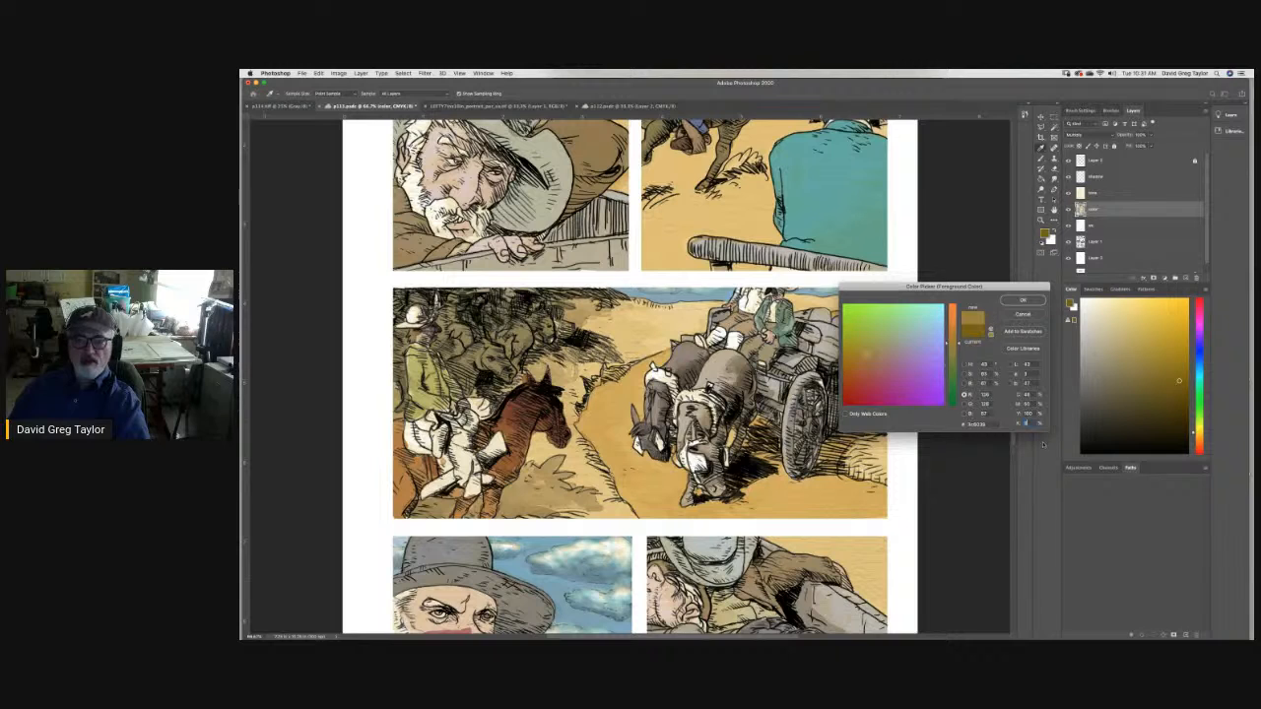
pyautogui.click(1023, 299)
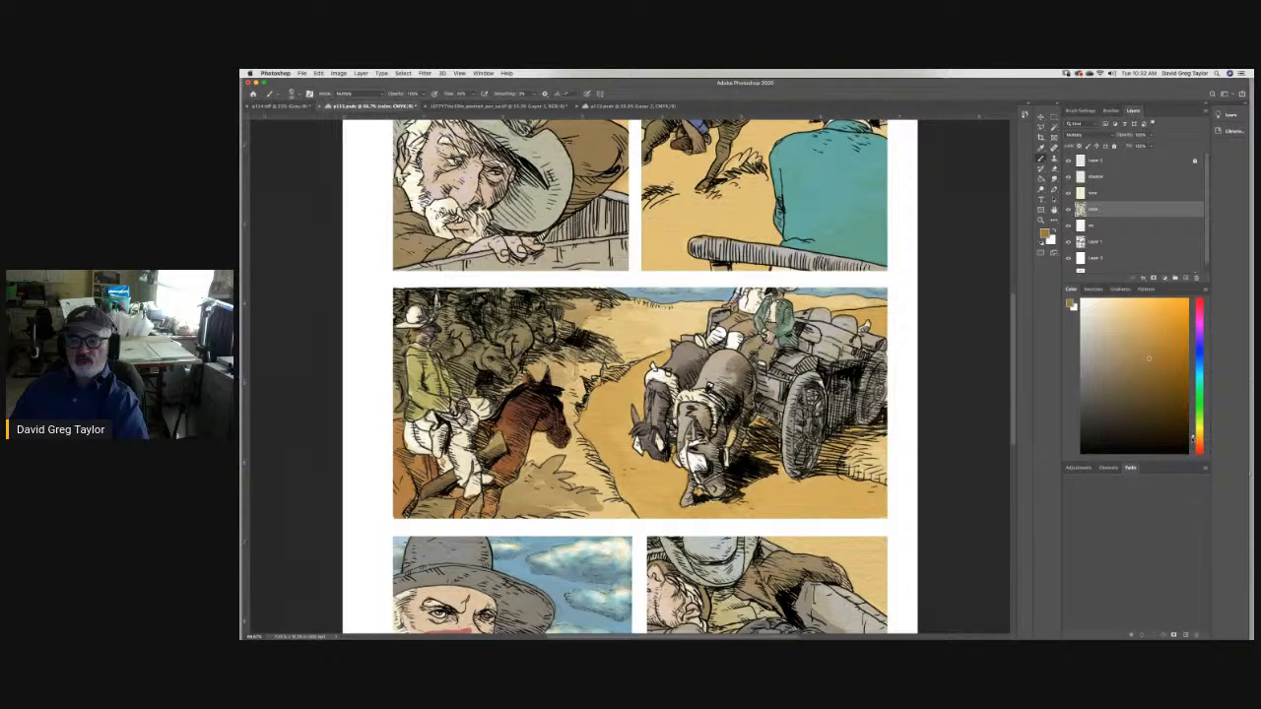
# Shift the brown foreground colour's hue toward orange and adjust its black component for a cleaner tone.
pyautogui.moveTo(1193, 438); pyautogui.dragTo(1193, 440)
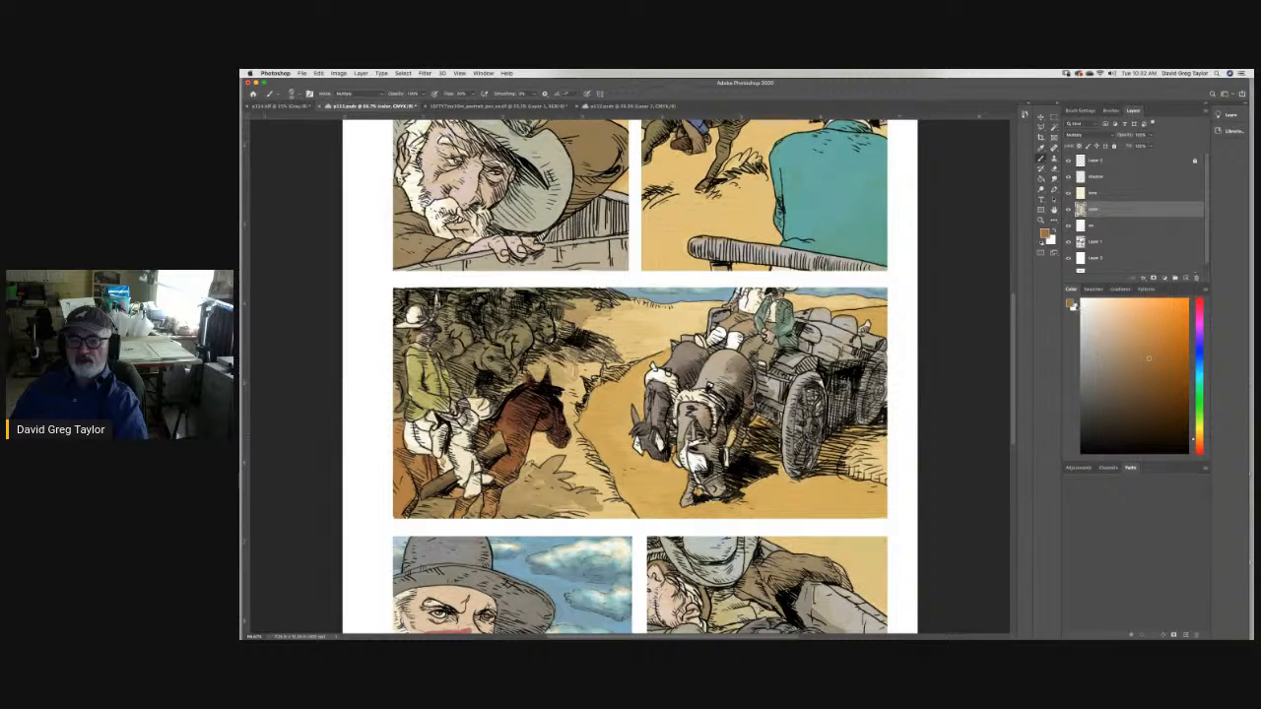
pyautogui.click(1073, 305)
pyautogui.doubleClick(1030, 424)
pyautogui.write('4')
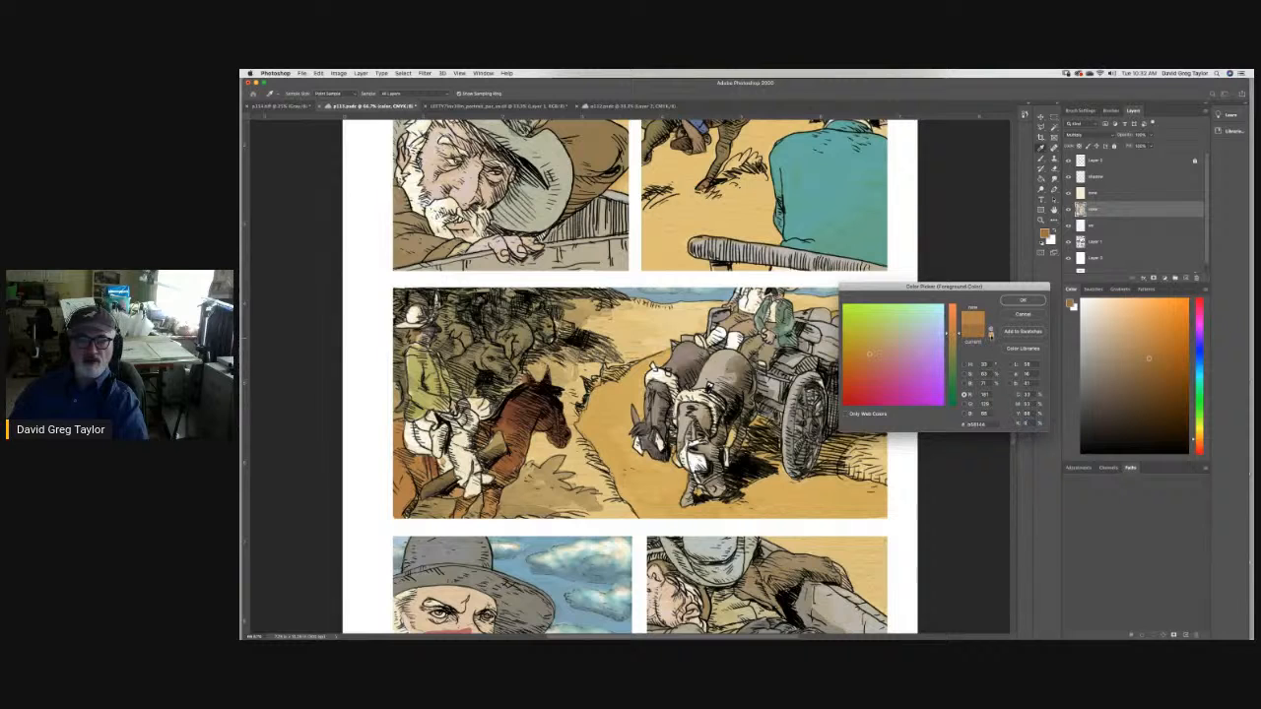
pyautogui.click(1022, 300)
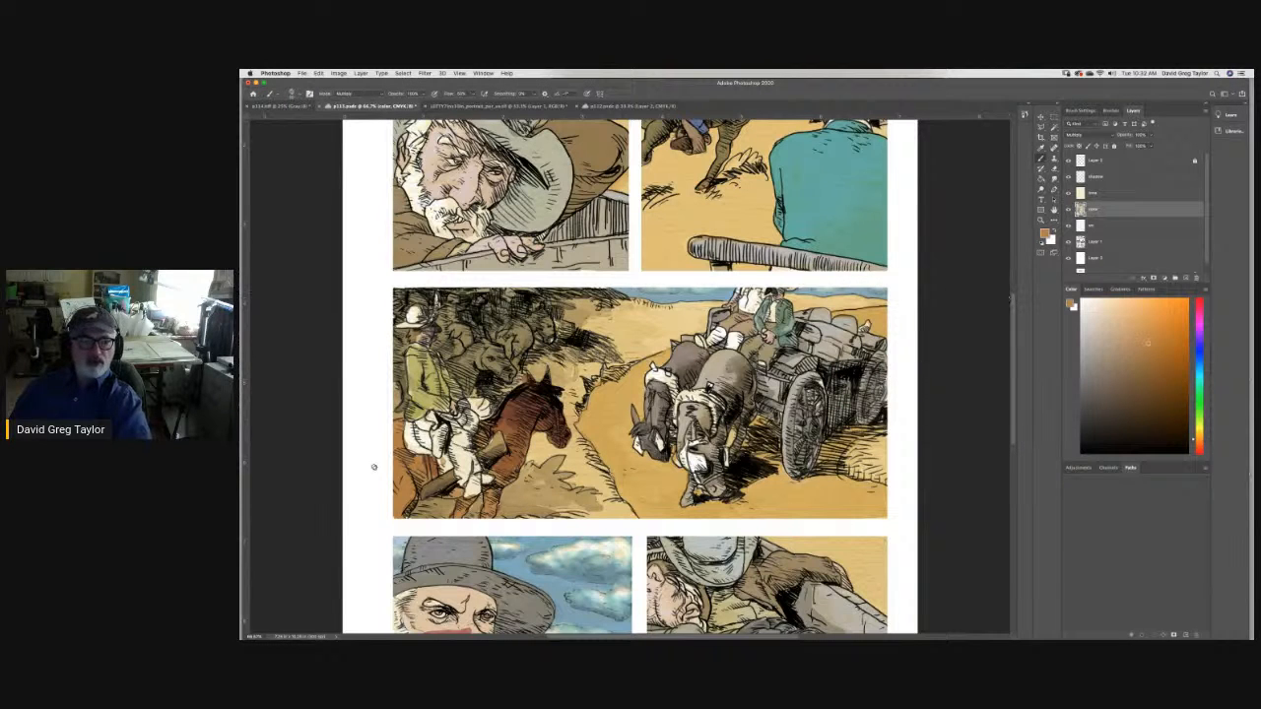
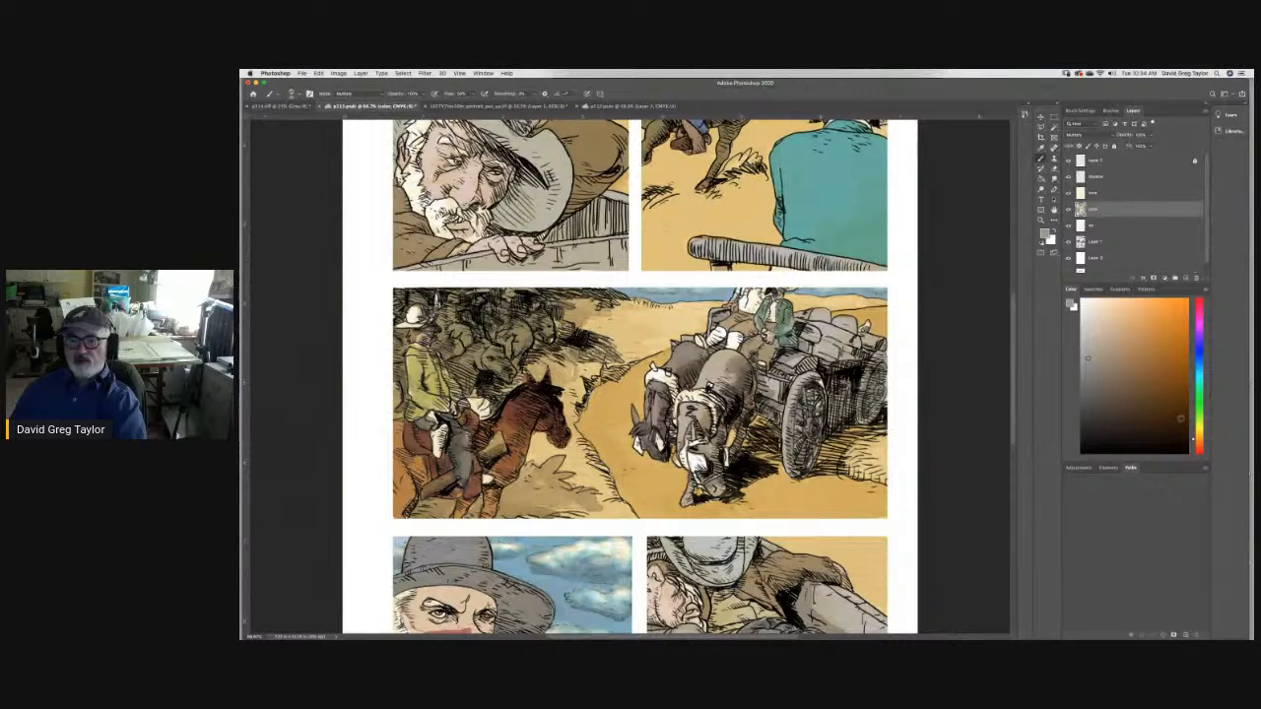
# Set the black component of the warm grey foreground colour to 0%.
pyautogui.click(1071, 304)
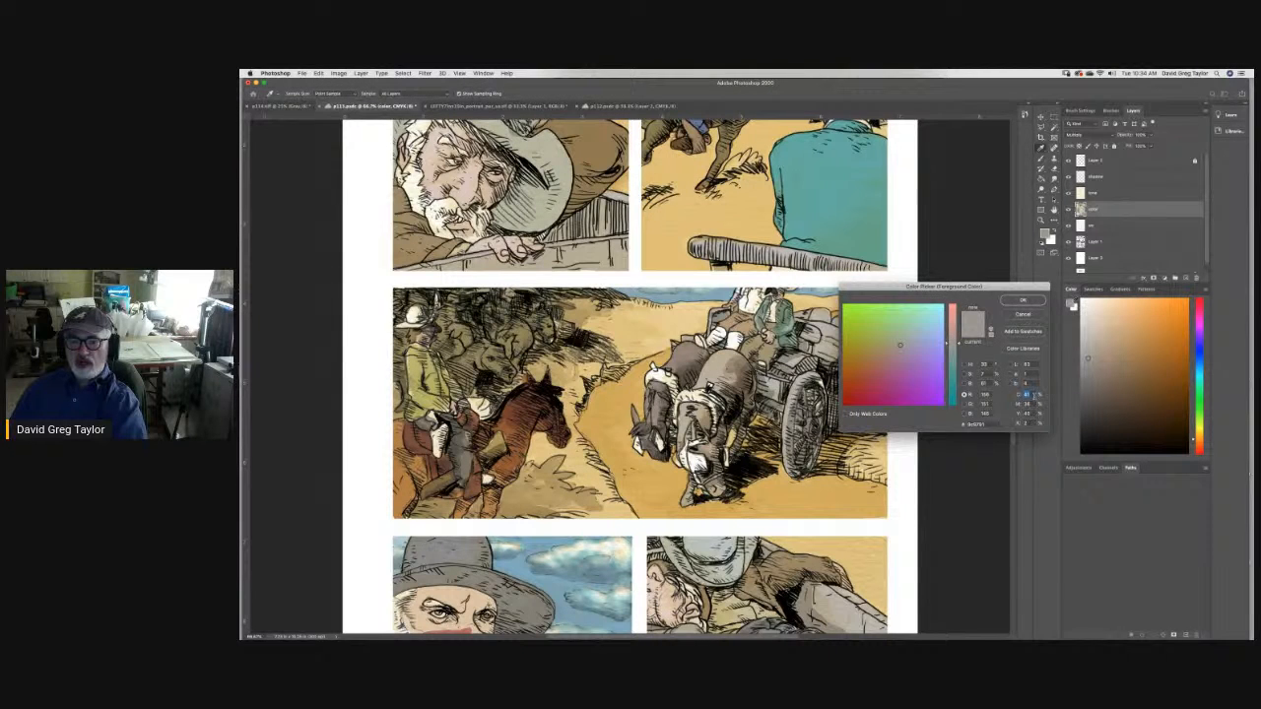
pyautogui.press('Tab')
pyautogui.press('Tab')
pyautogui.press('Tab')
pyautogui.write('0')
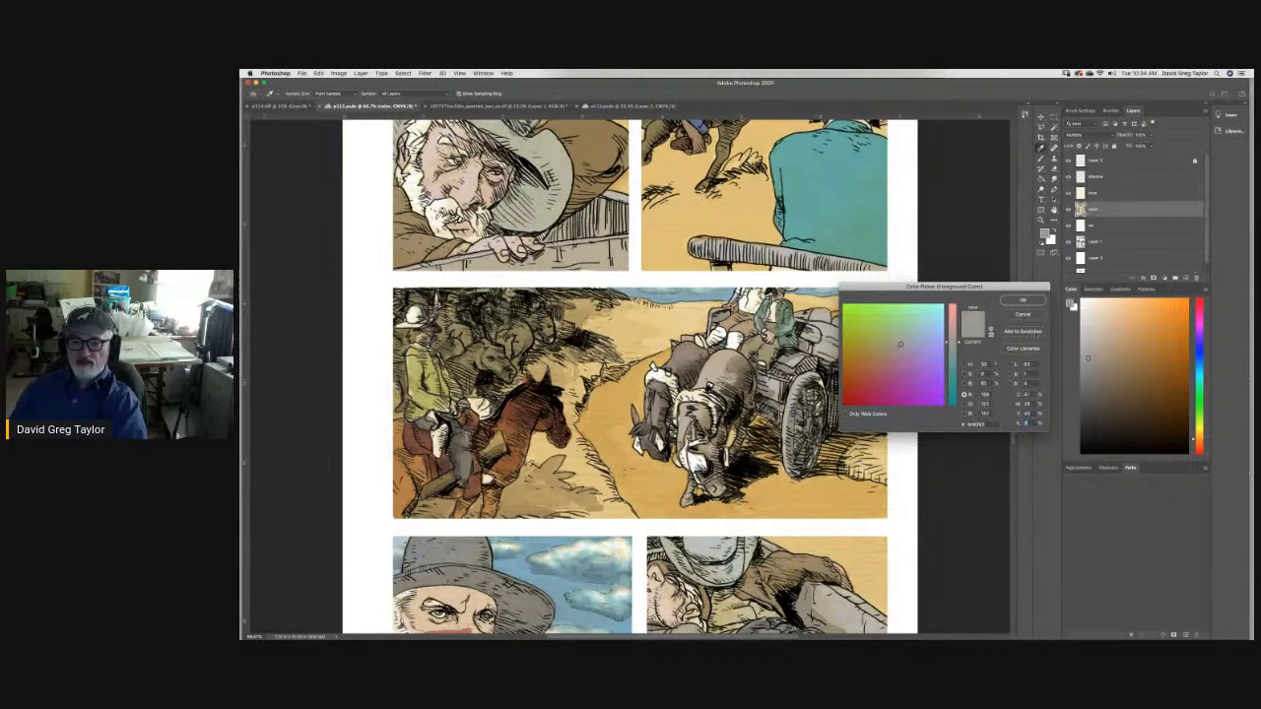
pyautogui.press('Return')
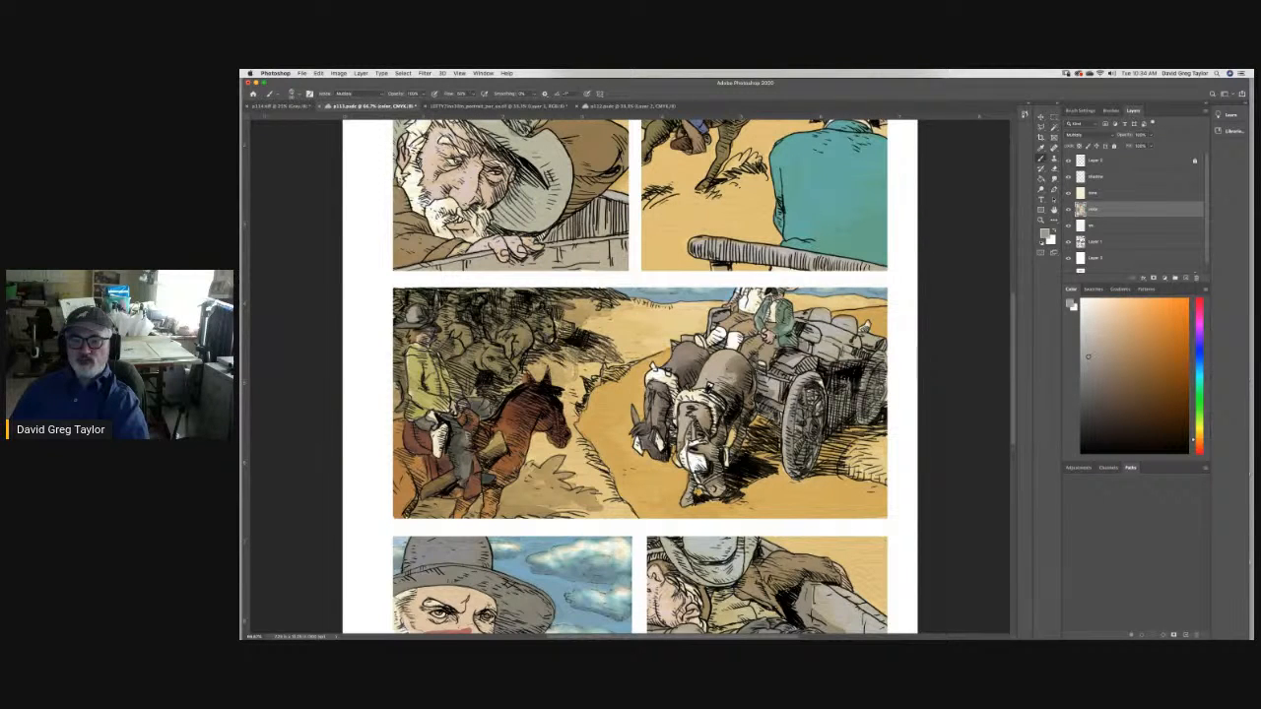
# Mix a muted tan with 0% black and paint the white patch beside the rider's thigh in the middle panel.
pyautogui.click(1110, 363)
pyautogui.click(1072, 305)
pyautogui.doubleClick(1025, 423)
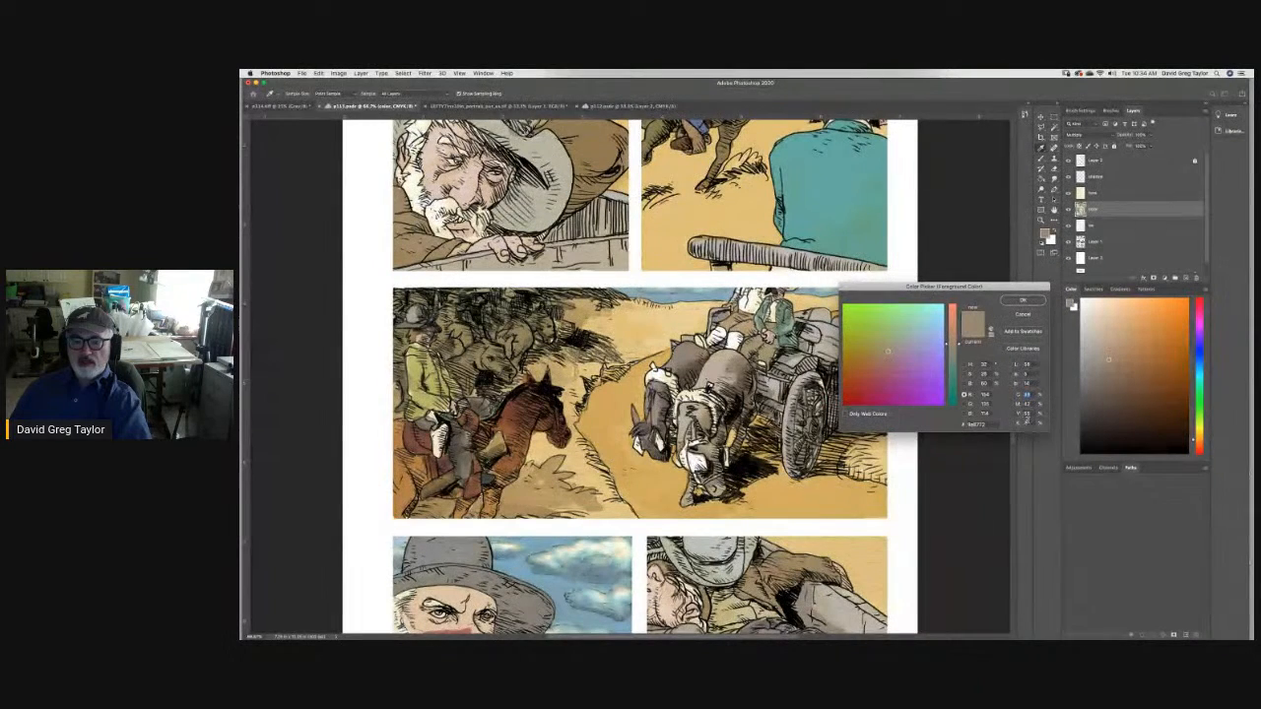
pyautogui.write('0')
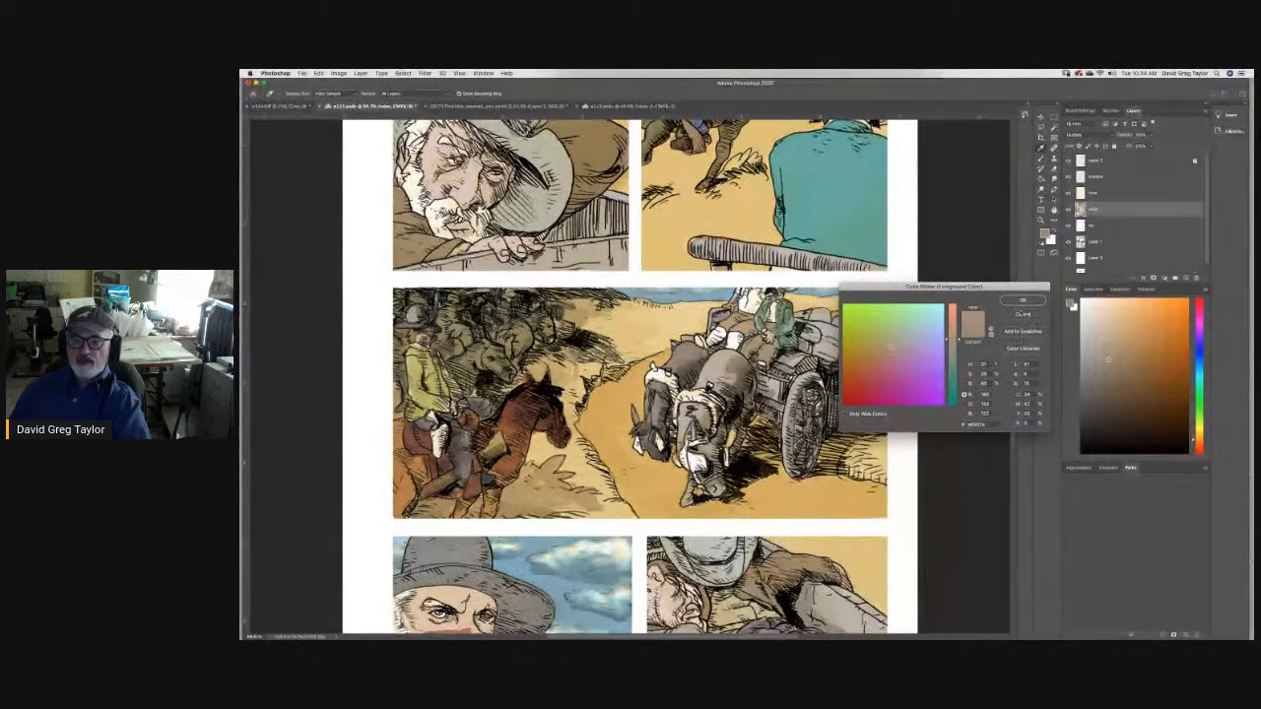
pyautogui.click(1016, 305)
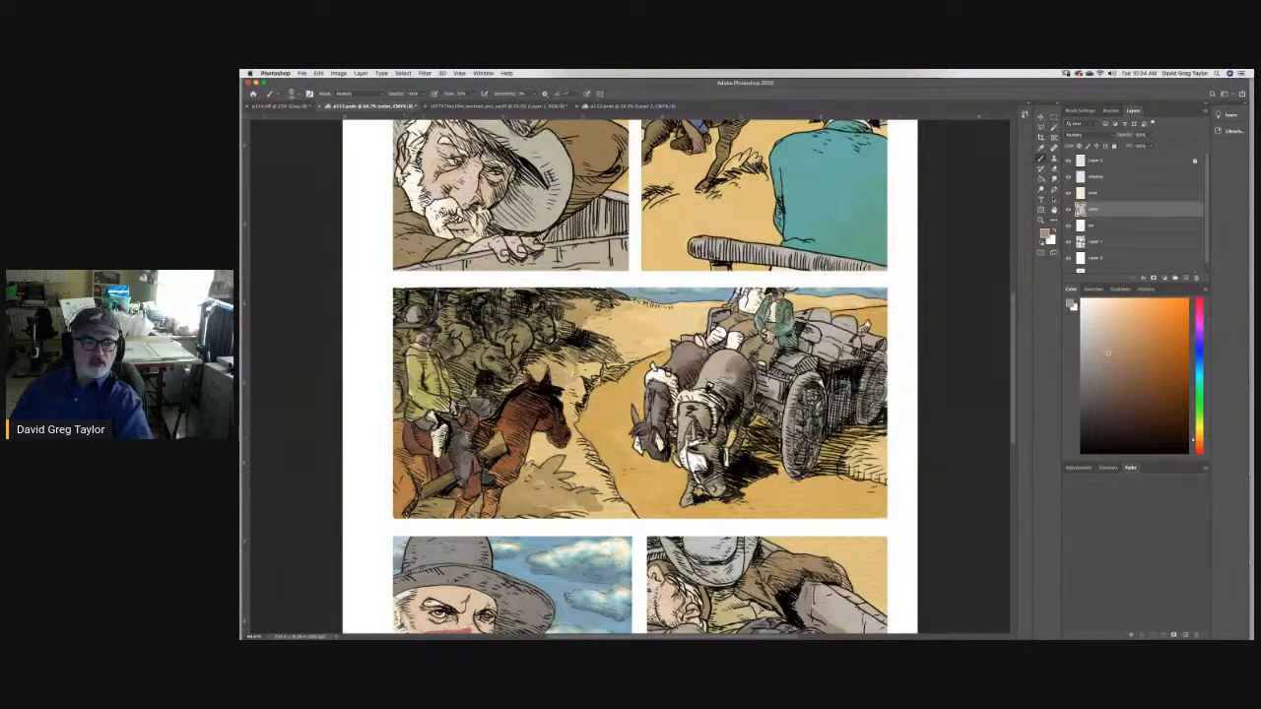
pyautogui.moveTo(441, 430)
pyautogui.mouseDown()
pyautogui.moveTo(435, 451)
pyautogui.moveTo(438, 433)
pyautogui.mouseUp()
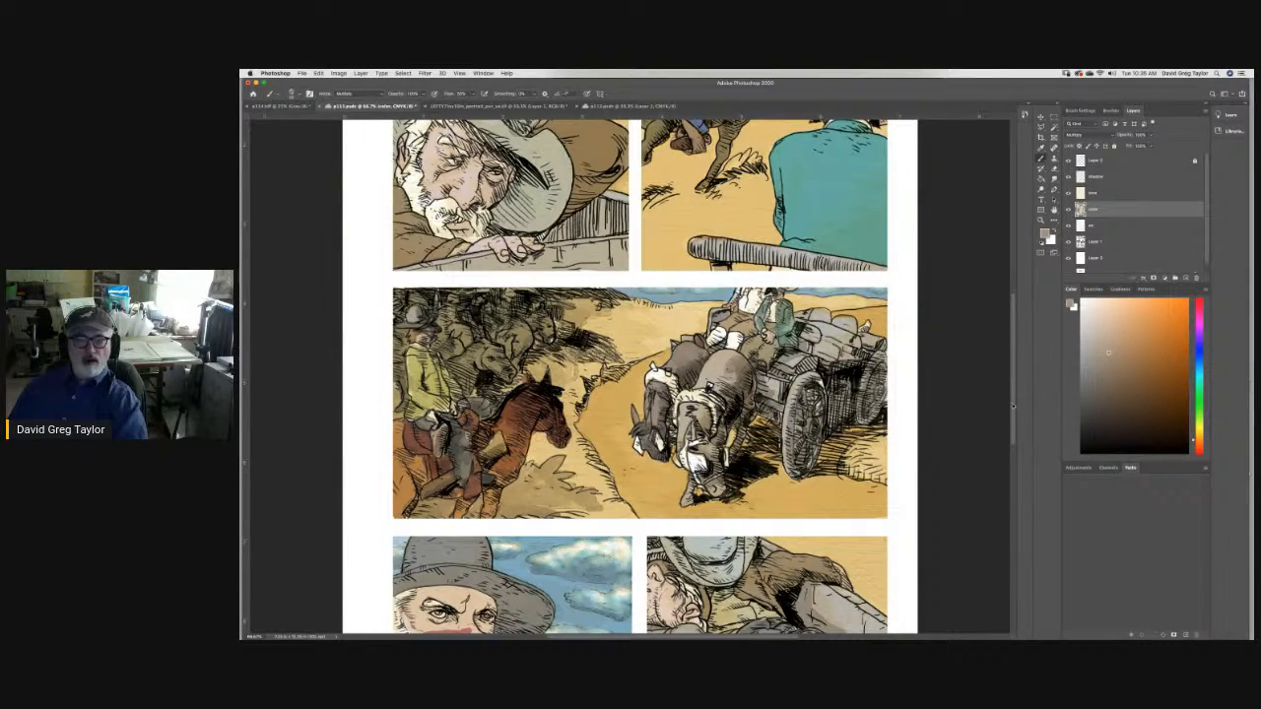
# Paint the jacket of the moustached man in the lower-left panel with the greyish brown.
pyautogui.scroll(-5, 1013, 405)
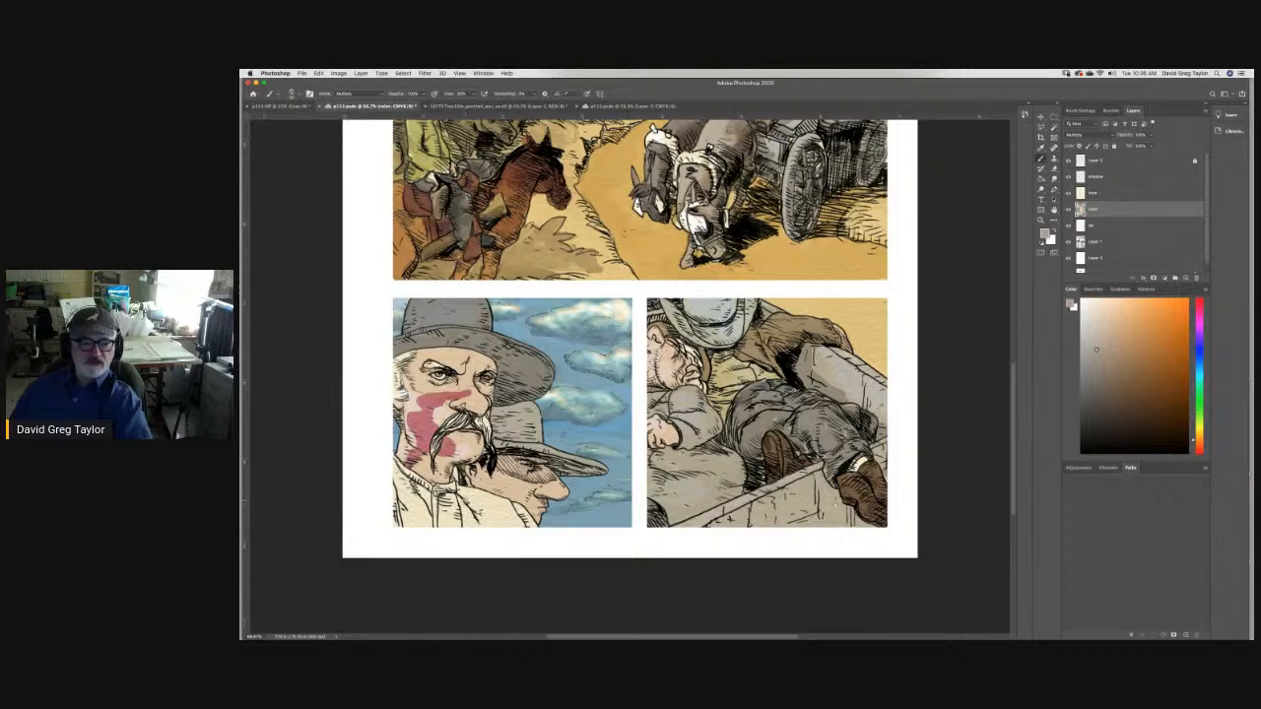
pyautogui.moveTo(482, 510)
pyautogui.mouseDown()
pyautogui.moveTo(463, 490)
pyautogui.moveTo(524, 526)
pyautogui.moveTo(501, 508)
pyautogui.moveTo(471, 522)
pyautogui.moveTo(461, 493)
pyautogui.moveTo(463, 530)
pyautogui.mouseUp()
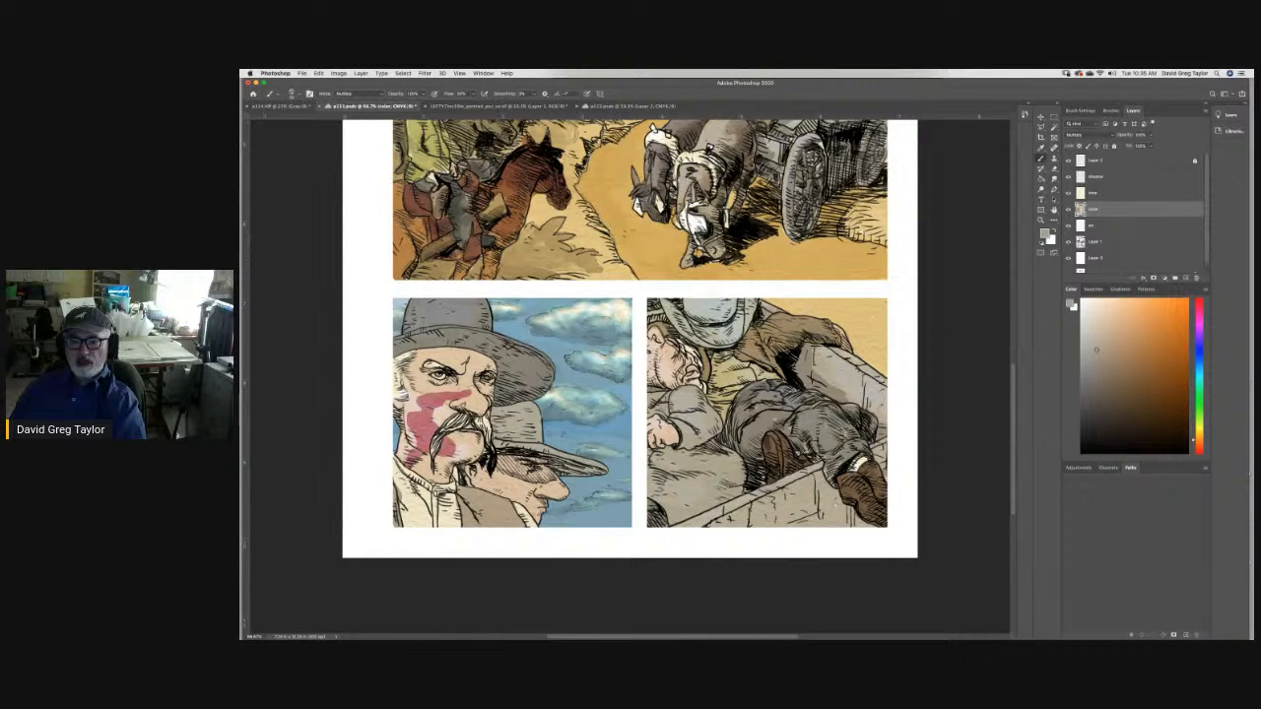
# Mix a dark neutral of 85% cyan, magenta and yellow with 0% black, and paint the moustached man's jacket.
pyautogui.click(1072, 307)
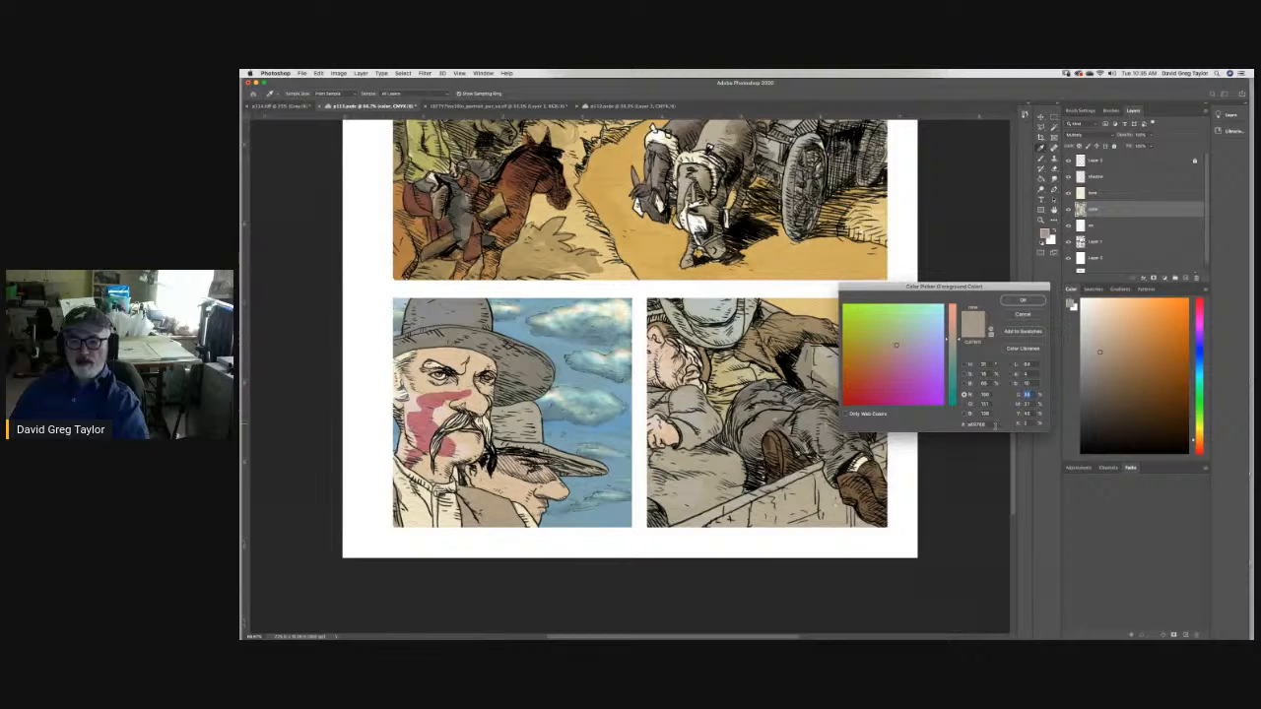
pyautogui.doubleClick(1025, 424)
pyautogui.write('0')
pyautogui.doubleClick(1027, 414)
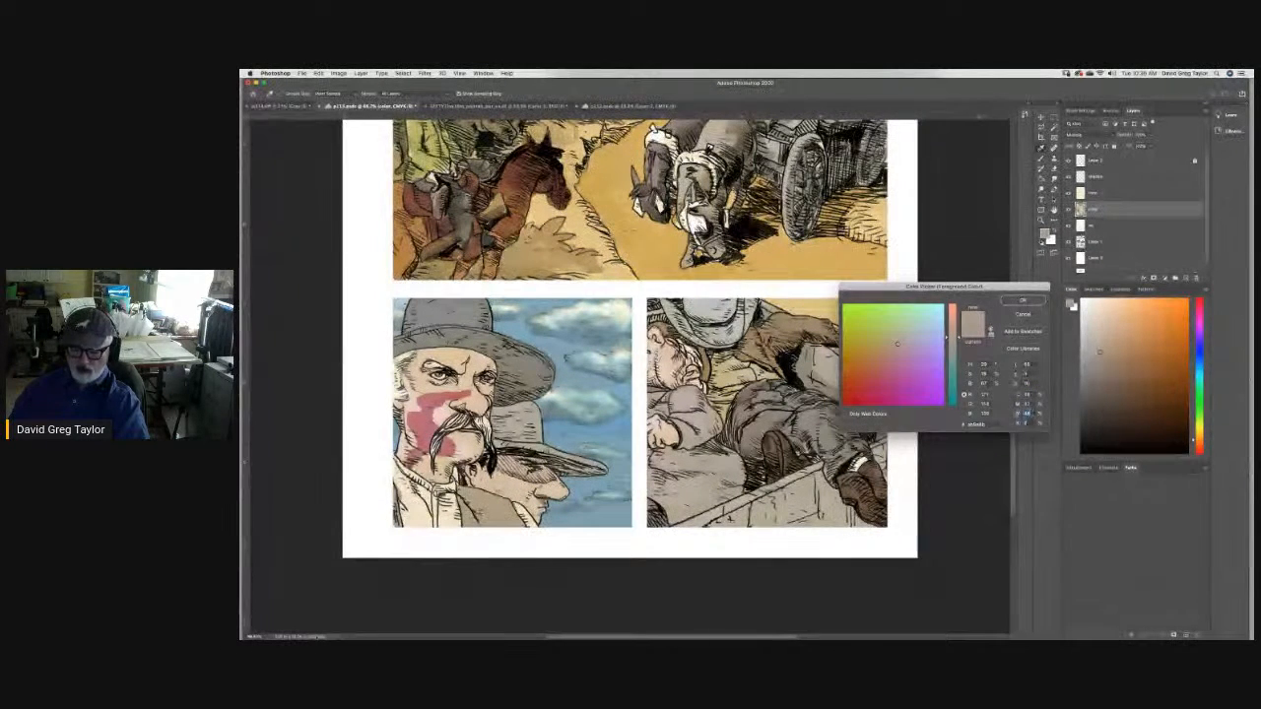
pyautogui.write('0')
pyautogui.click(718, 206)
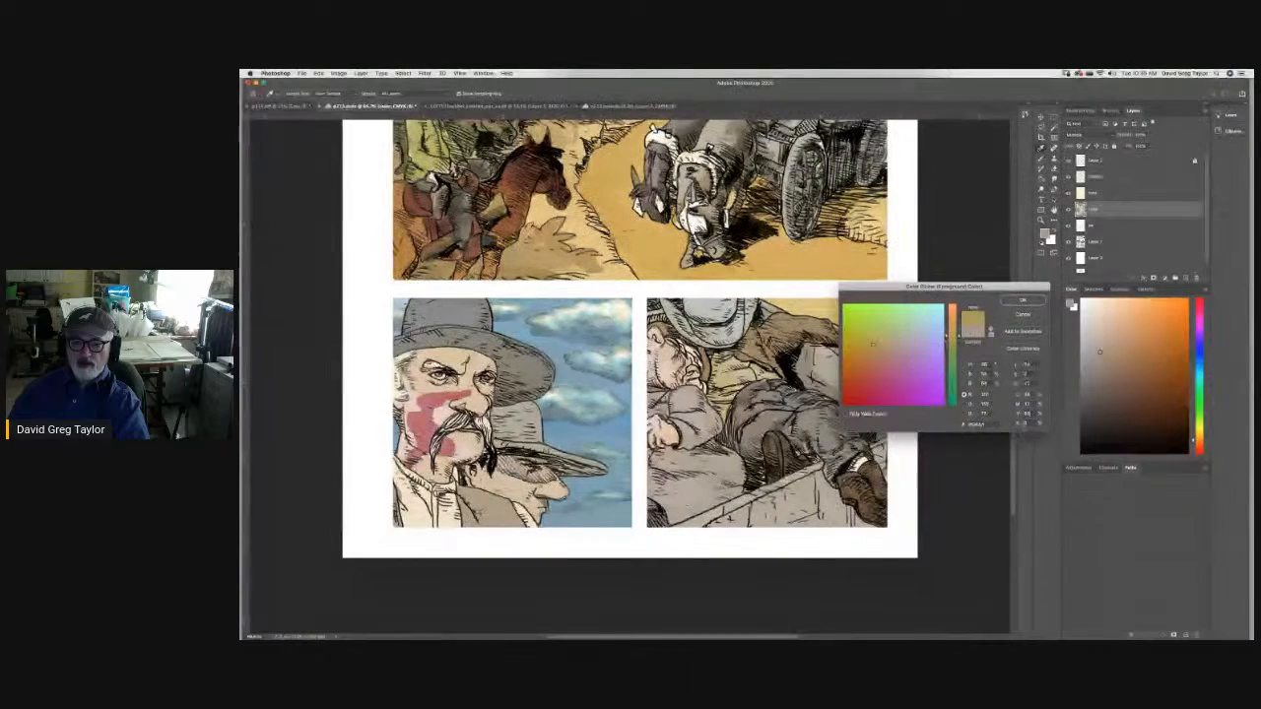
pyautogui.write('85')
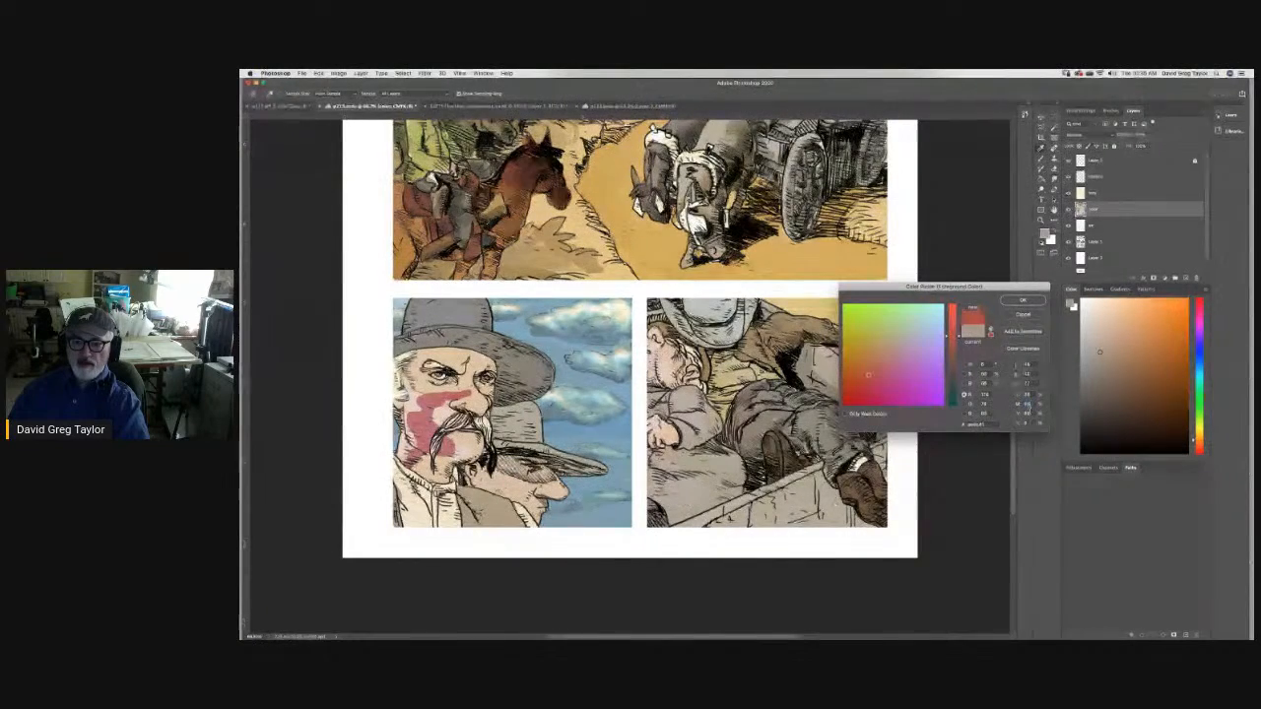
pyautogui.doubleClick(1031, 394)
pyautogui.write('85')
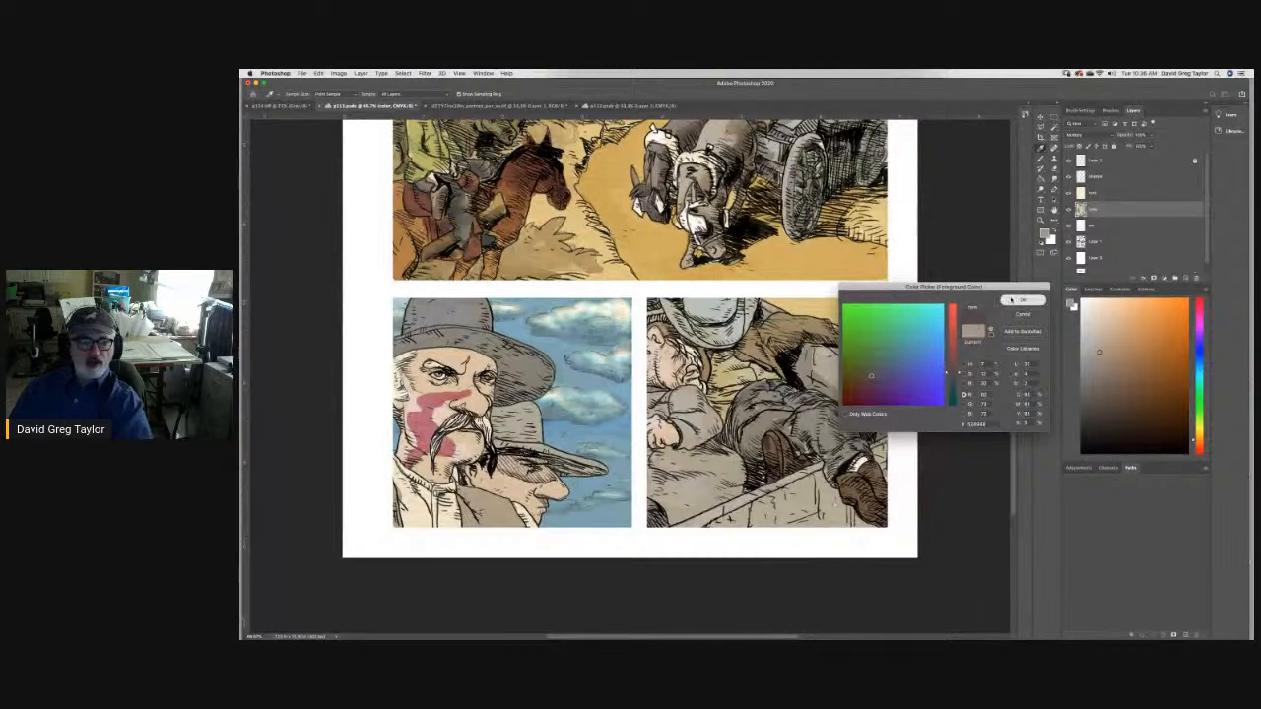
pyautogui.click(1023, 300)
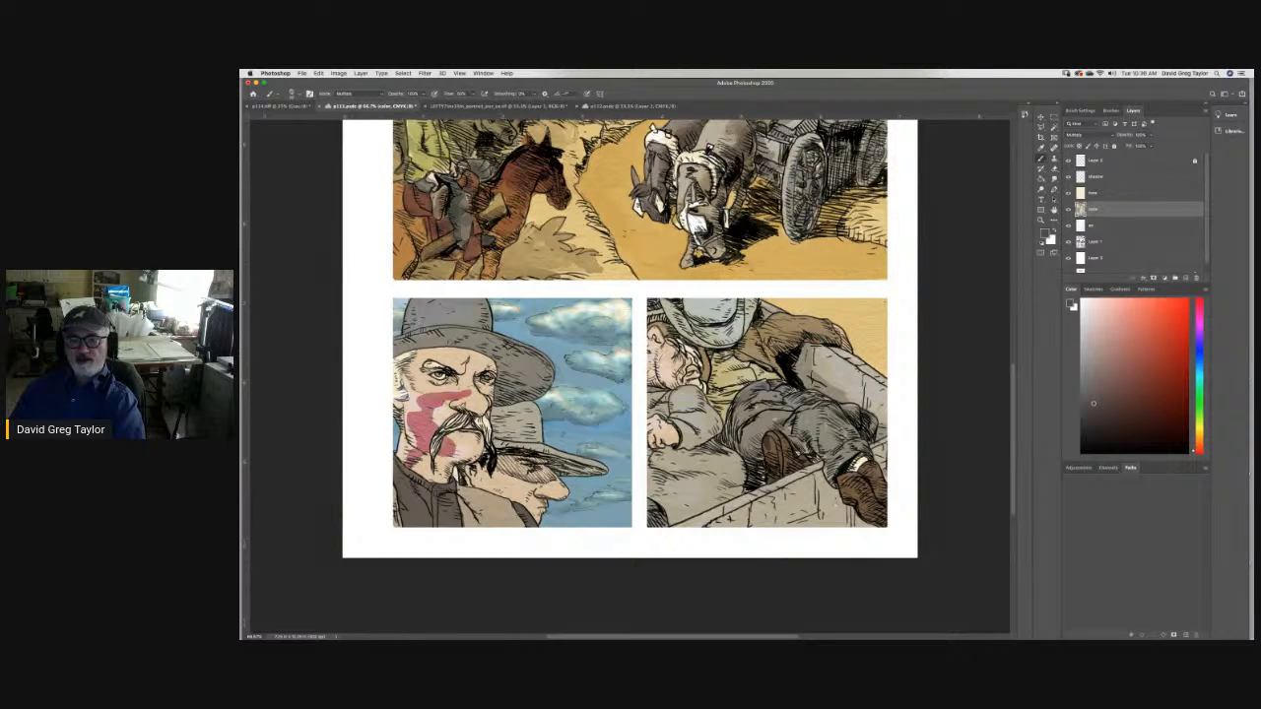
# Choose a pale yellow, paint the moustached man's hair and moustache blond, and save the page.
pyautogui.moveTo(1194, 453); pyautogui.dragTo(1194, 430)
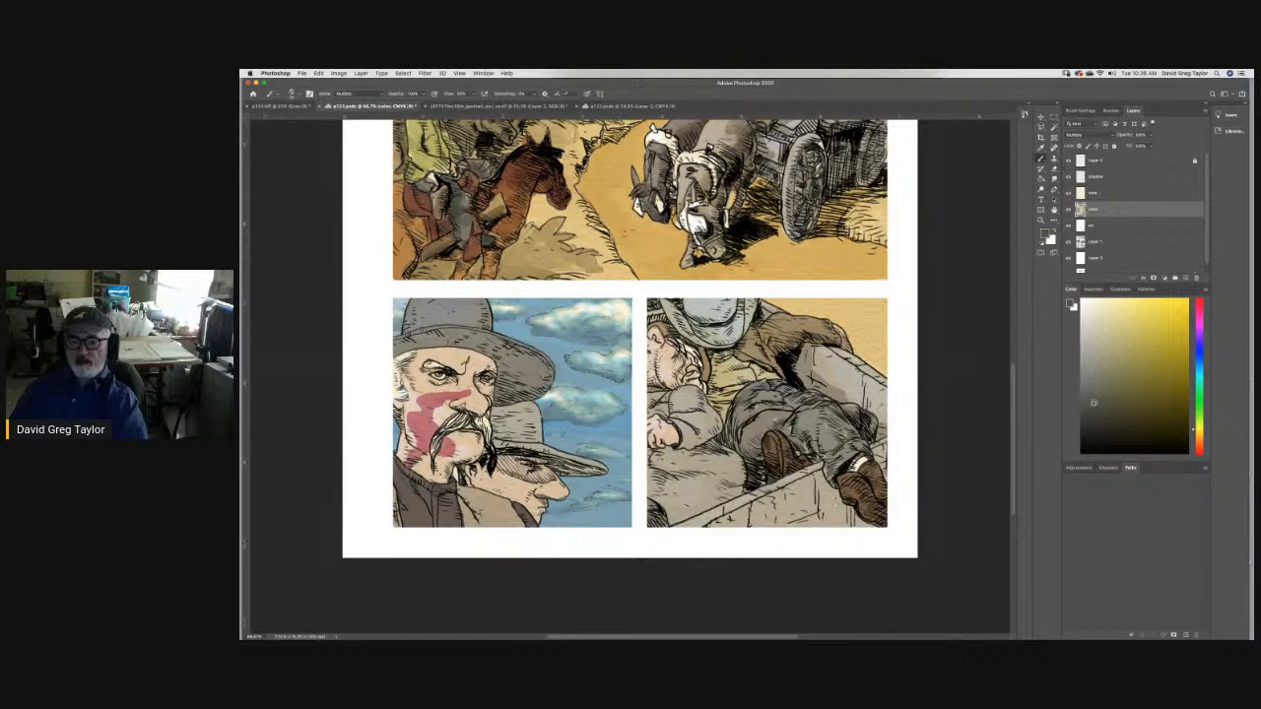
pyautogui.click(1106, 306)
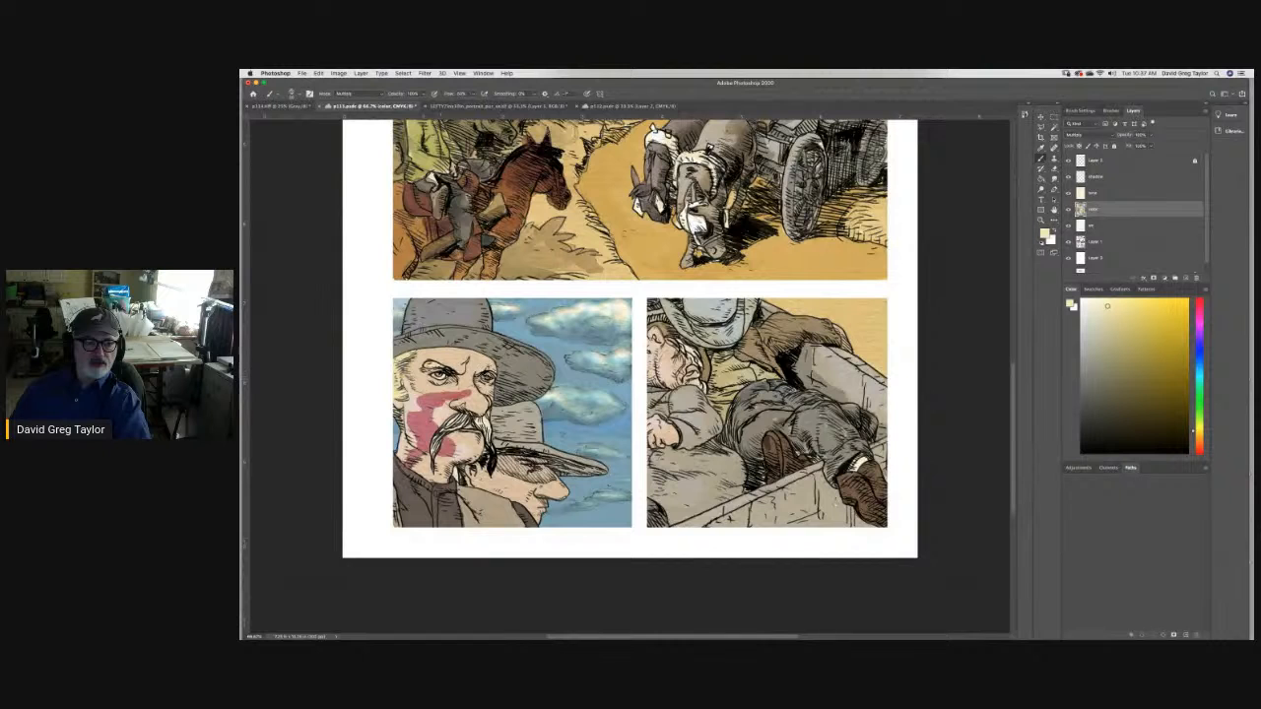
pyautogui.press('super+s')
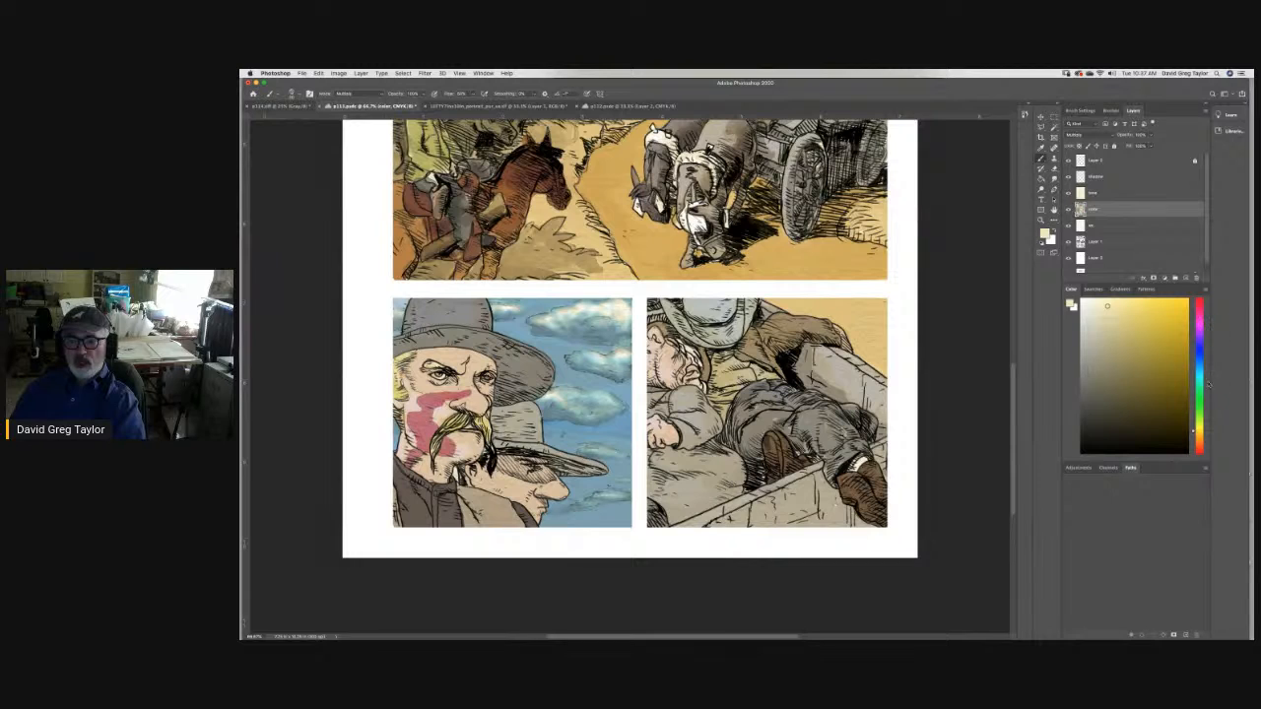
# Choose a light green and colour the irises of the moustached man's eyes.
pyautogui.click(1197, 396)
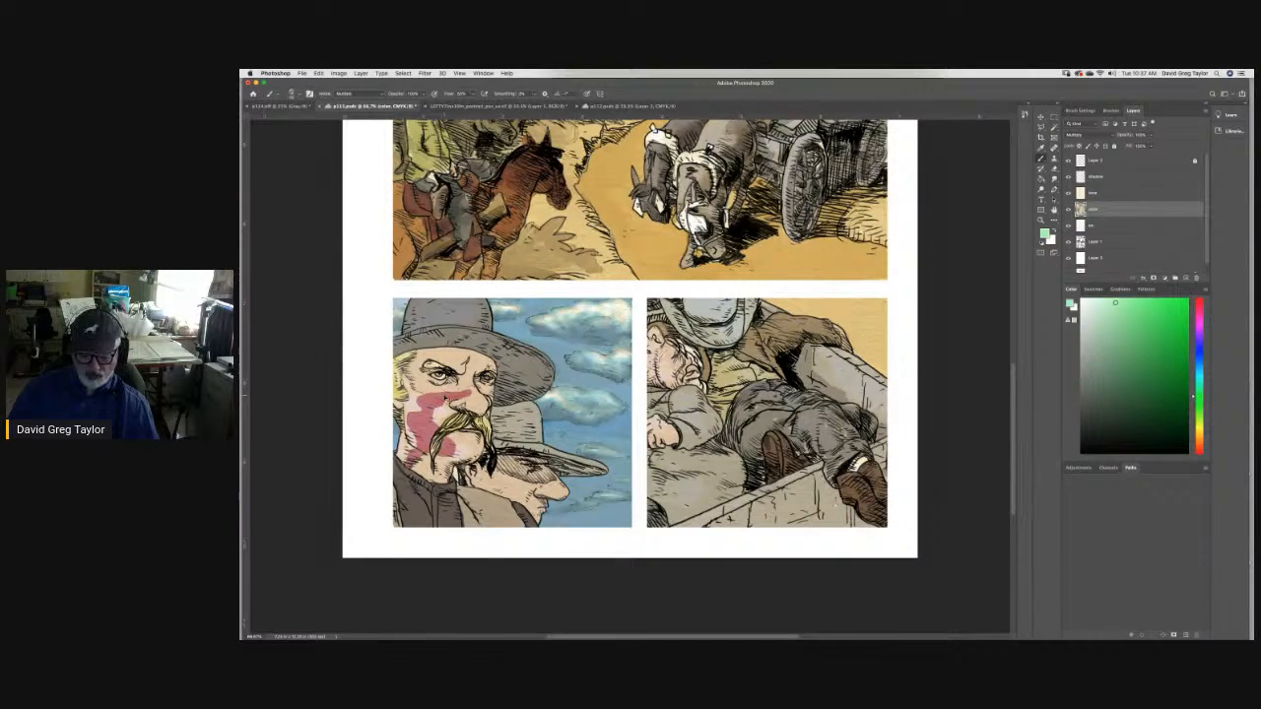
pyautogui.press('super+equal')
pyautogui.press('super+equal')
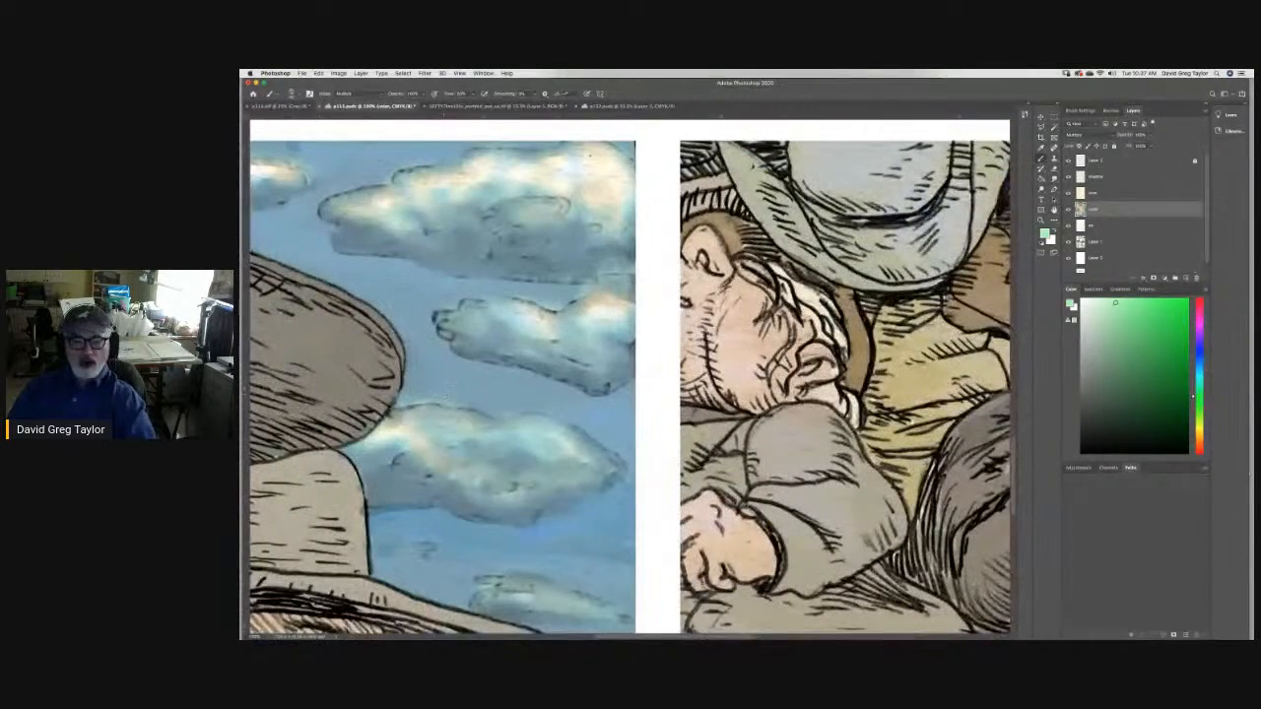
pyautogui.hscroll(-10, 742, 612)
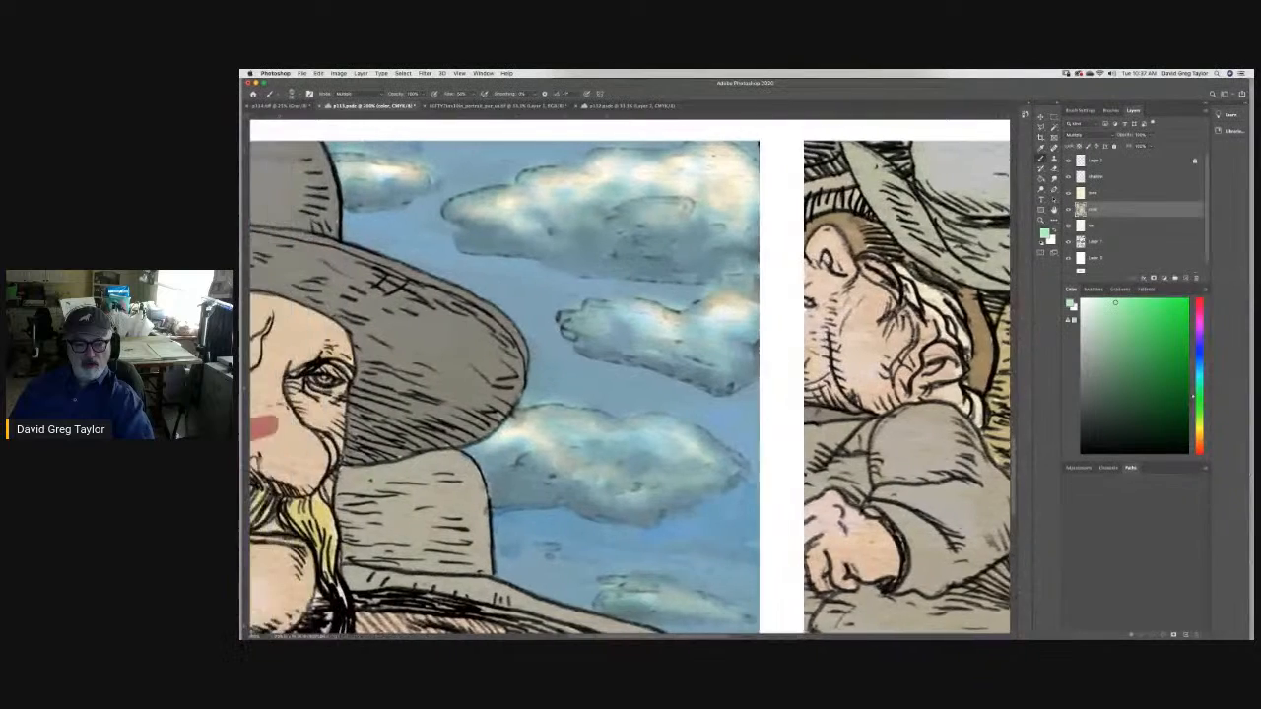
pyautogui.hscroll(-1, 622, 636)
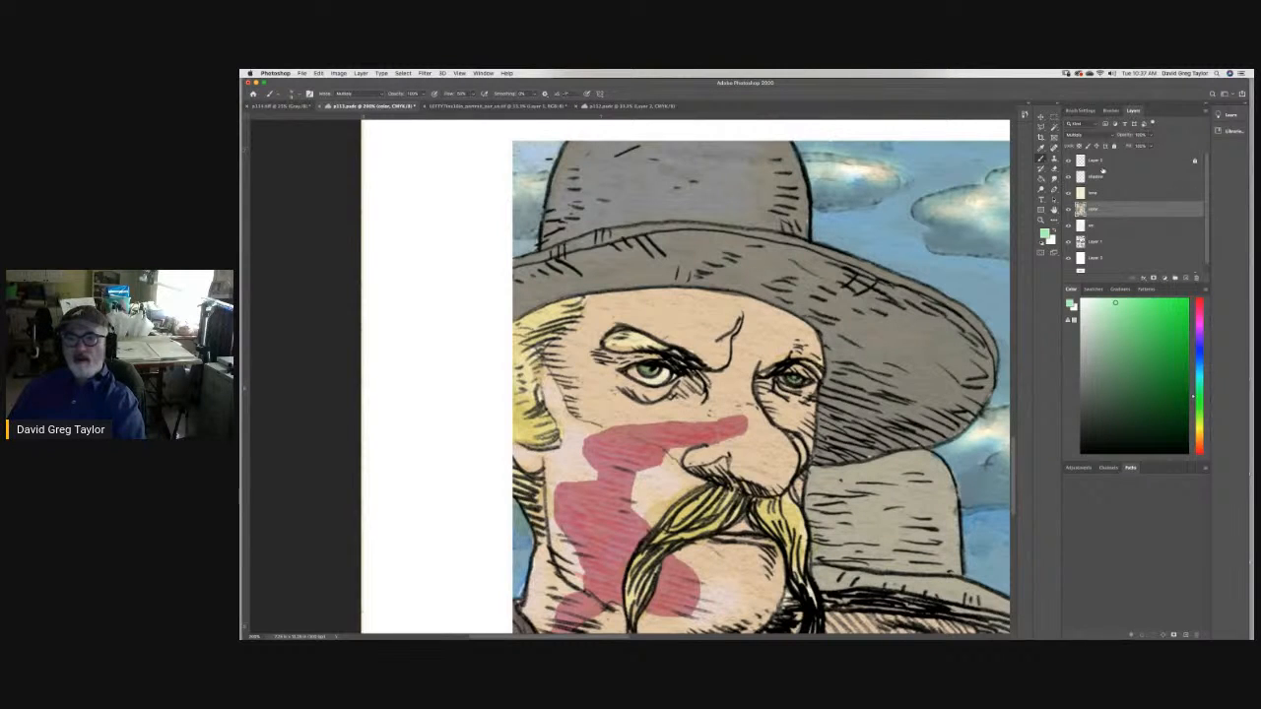
# Smudge the edges of the red shading on the moustached man's cheek into the skin tone.
pyautogui.click(1054, 179)
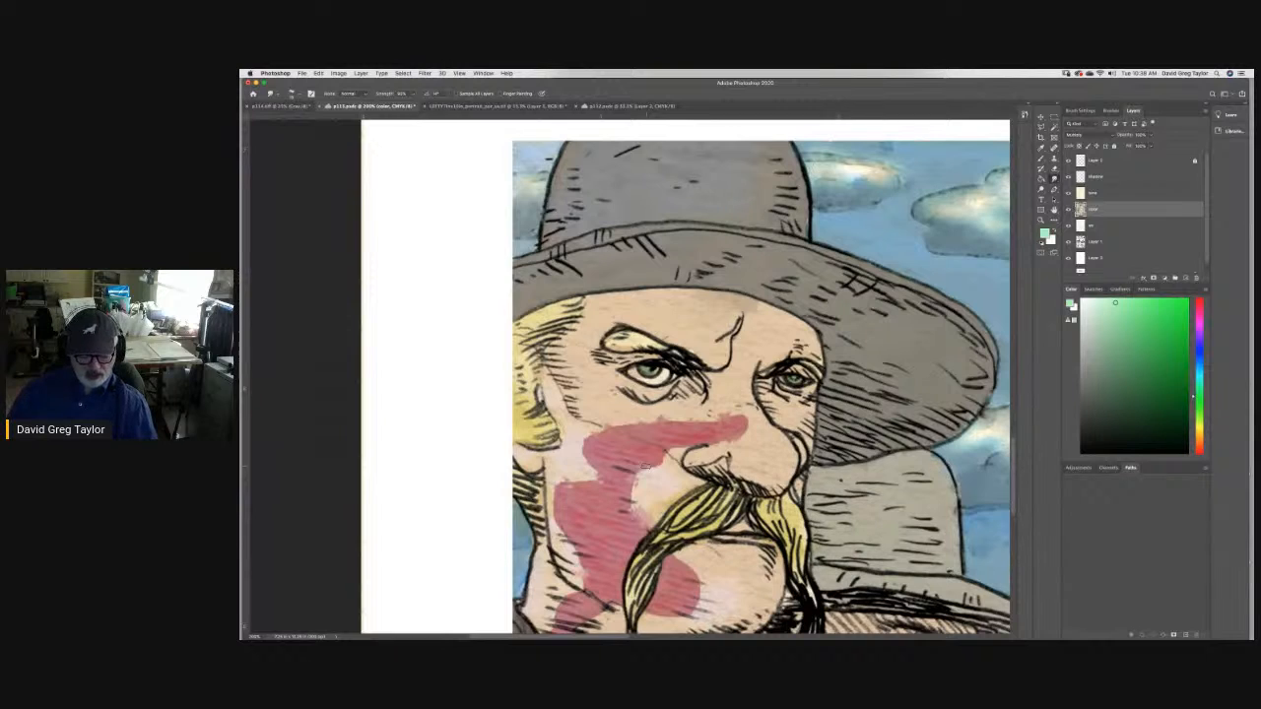
pyautogui.press('super+y')
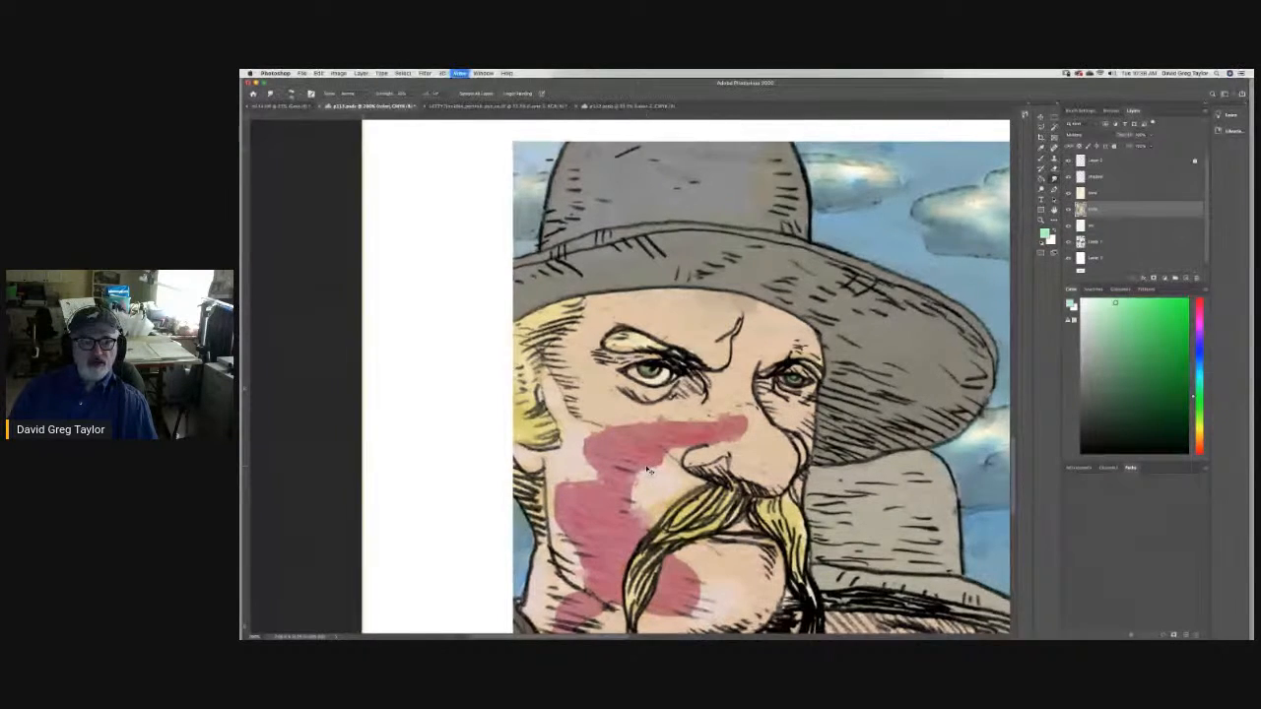
pyautogui.press('super+minus')
pyautogui.press('super+minus')
pyautogui.press('super+minus')
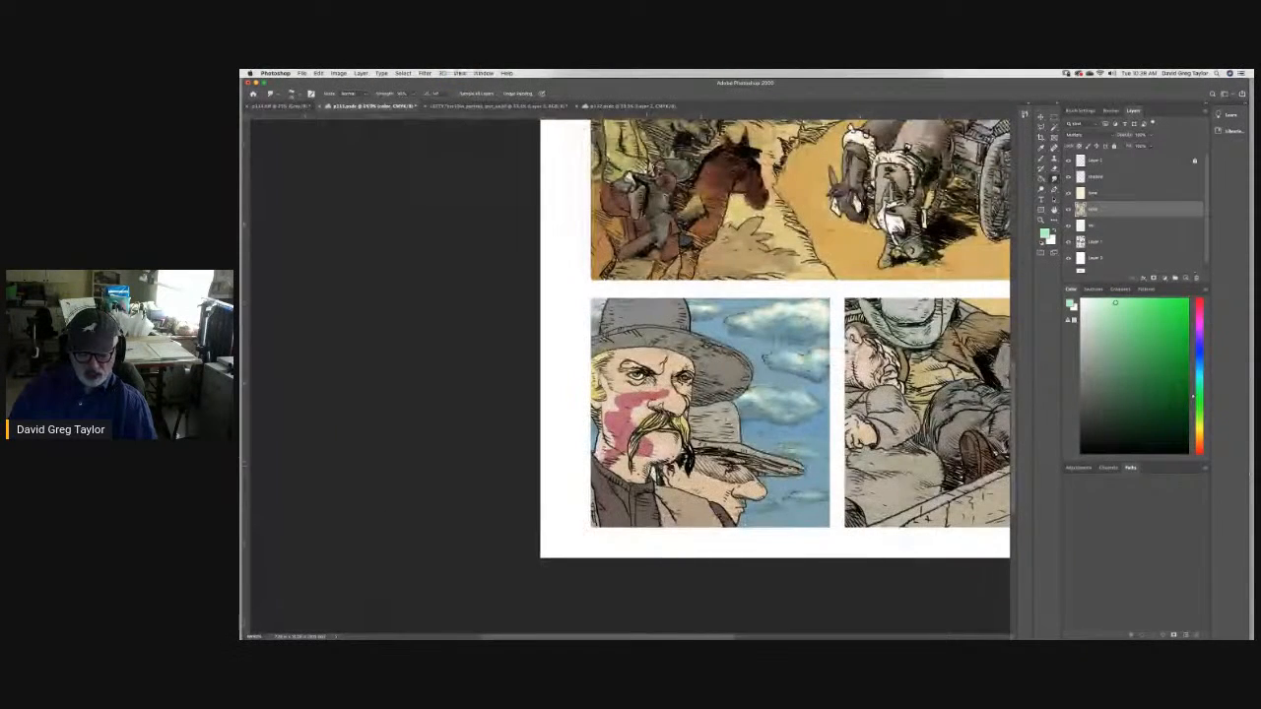
pyautogui.press('super+plus')
pyautogui.press('super+plus')
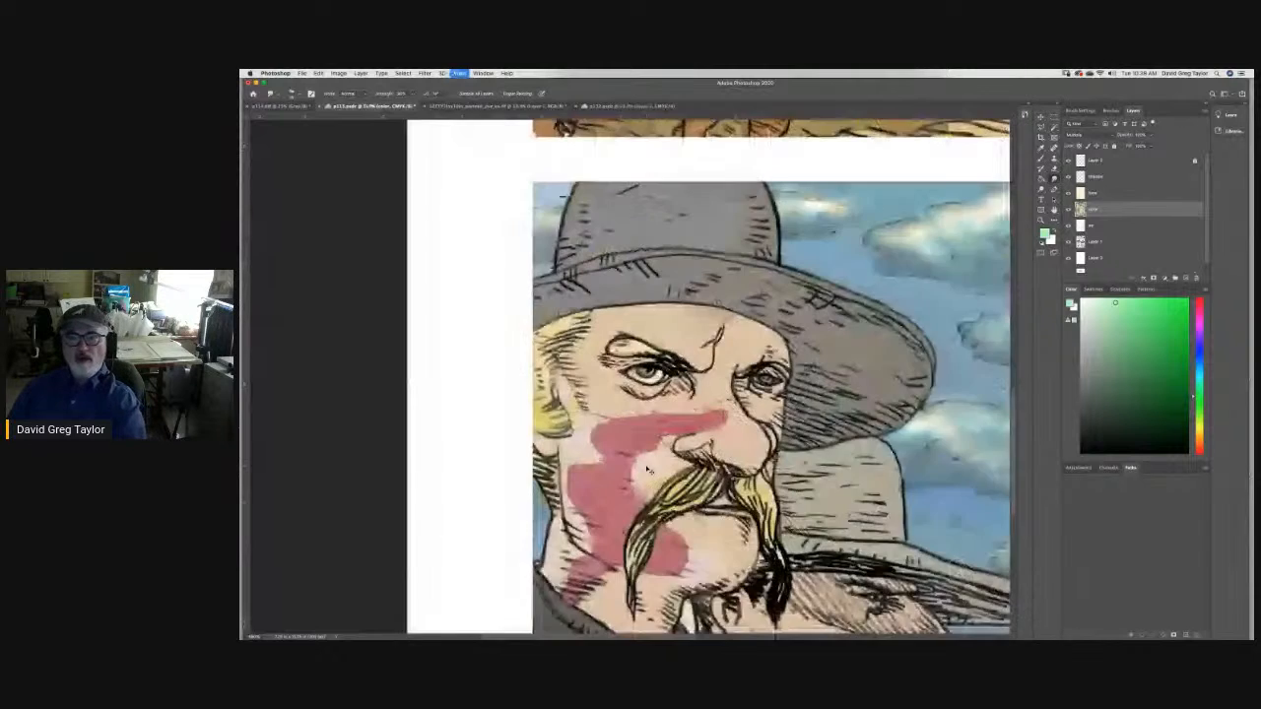
pyautogui.press('super+plus')
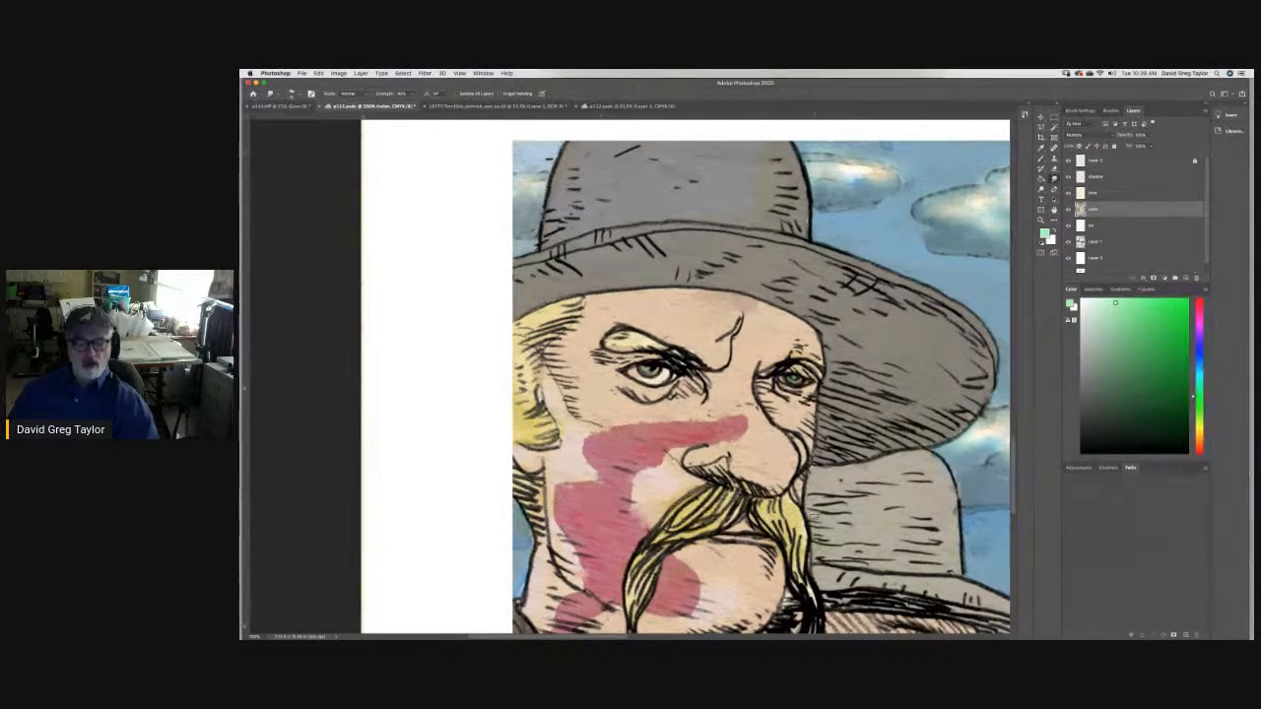
# Choose a near-black brush colour and activate Layer 1 for inking the upper panels.
pyautogui.press('super+minus')
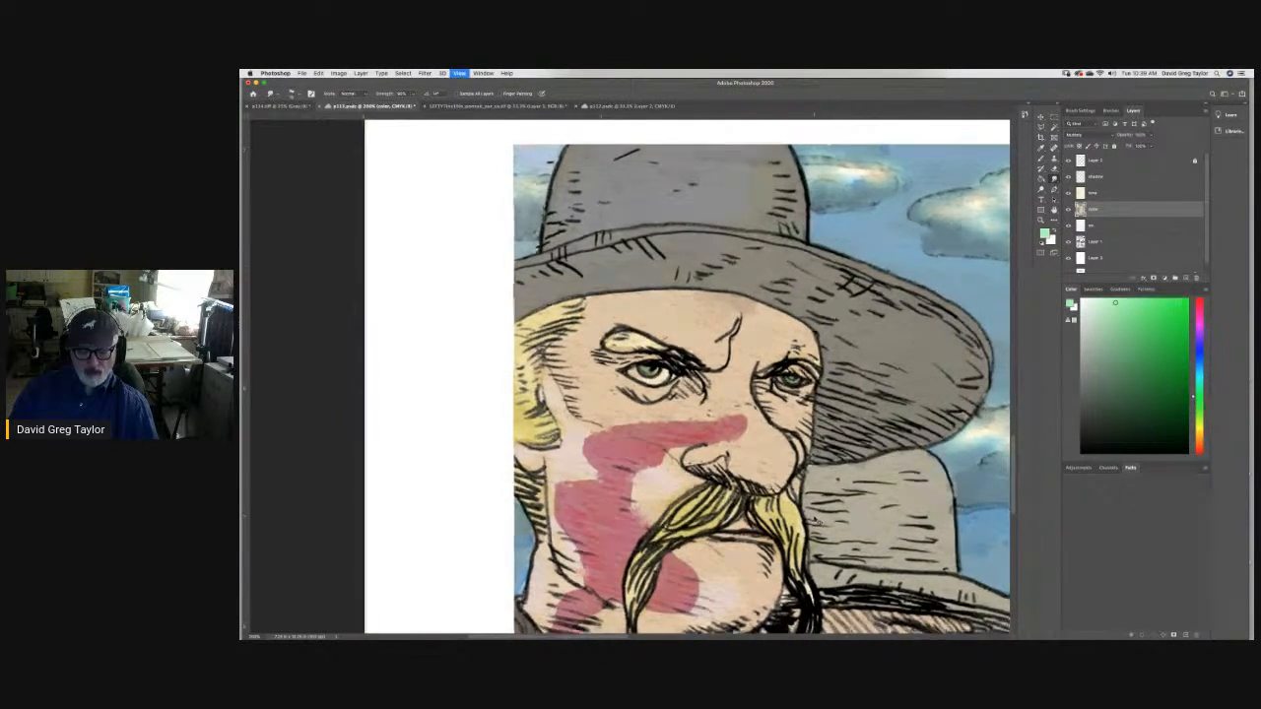
pyautogui.press('super+minus')
pyautogui.press('super+minus')
pyautogui.press('super+minus')
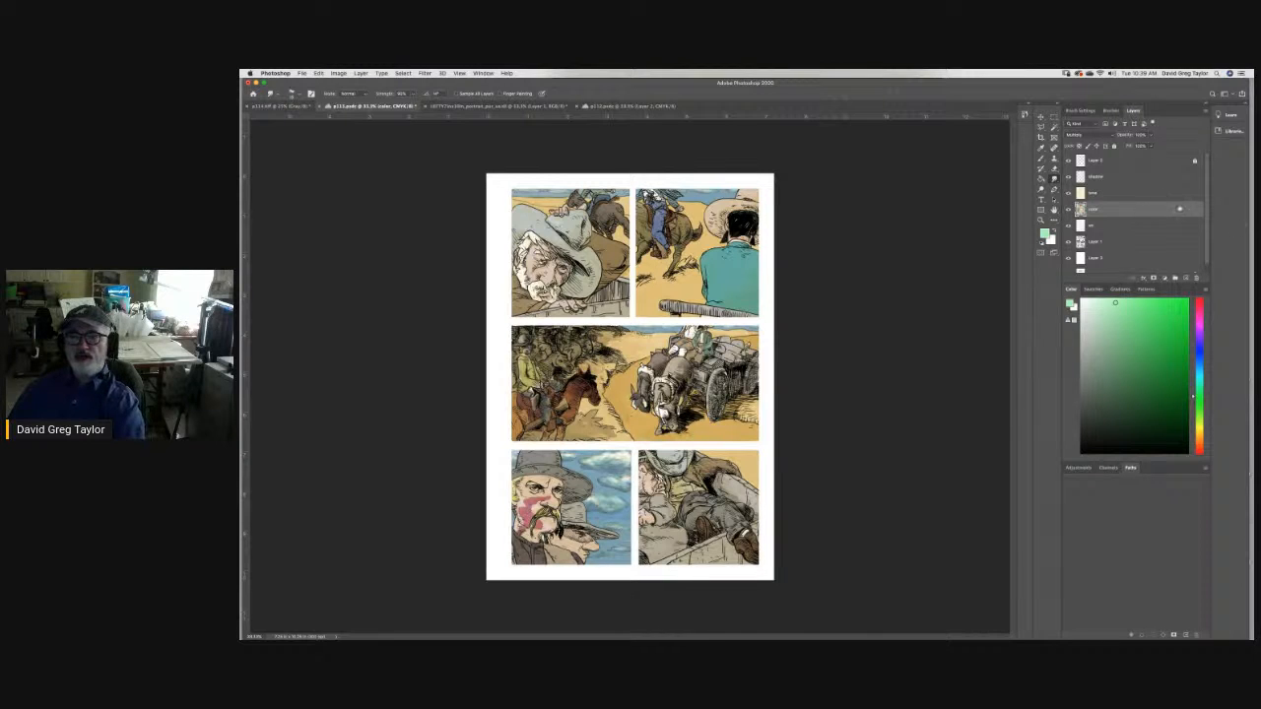
pyautogui.click(1133, 177)
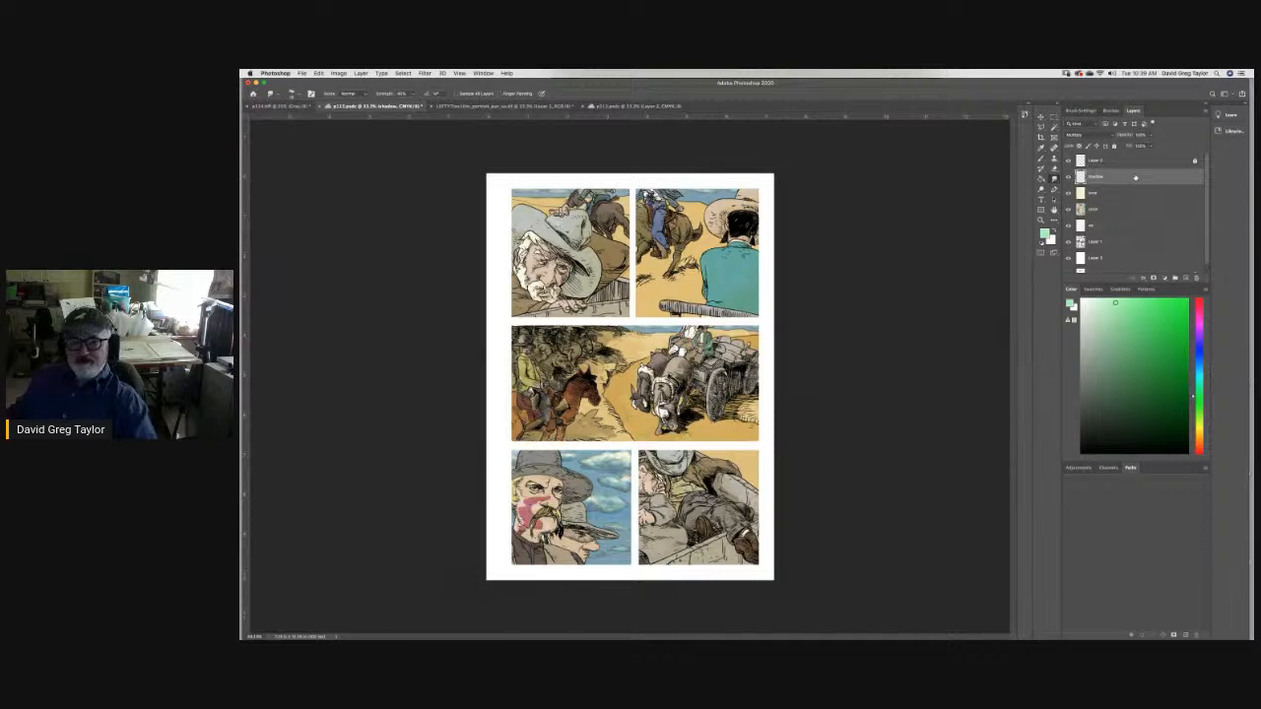
pyautogui.click(1082, 430)
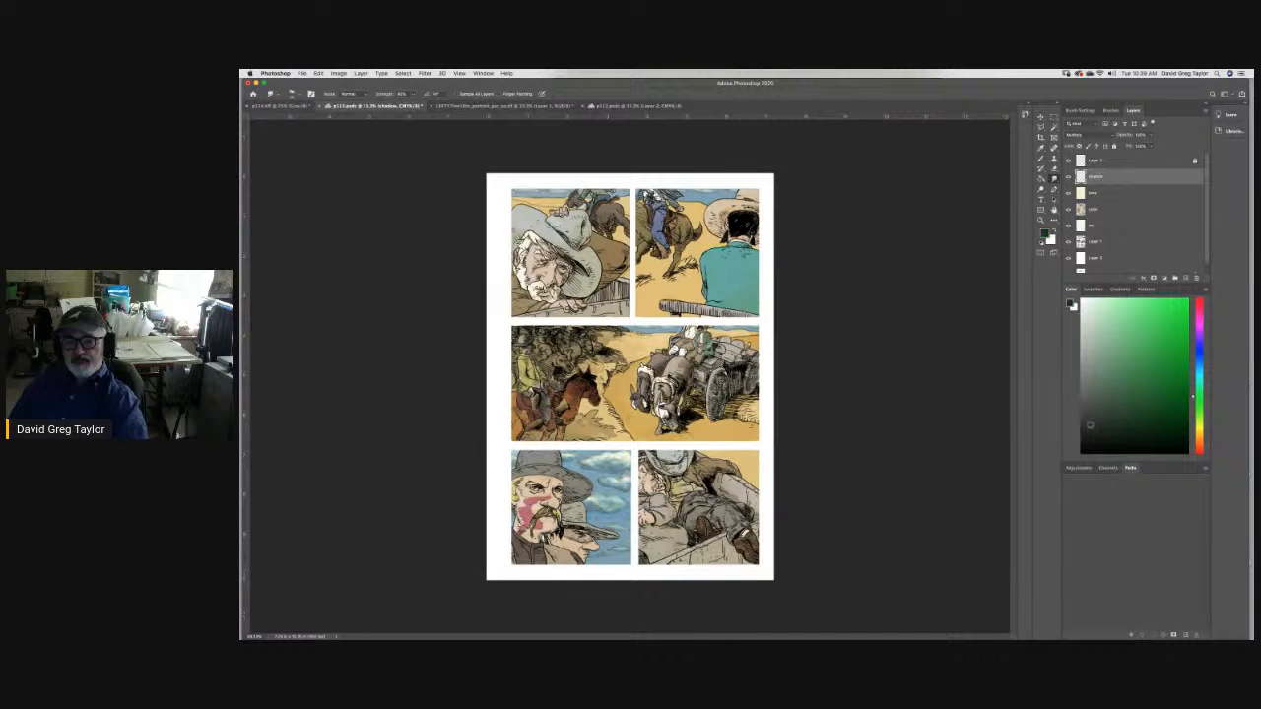
pyautogui.press('b')
pyautogui.click(1116, 243)
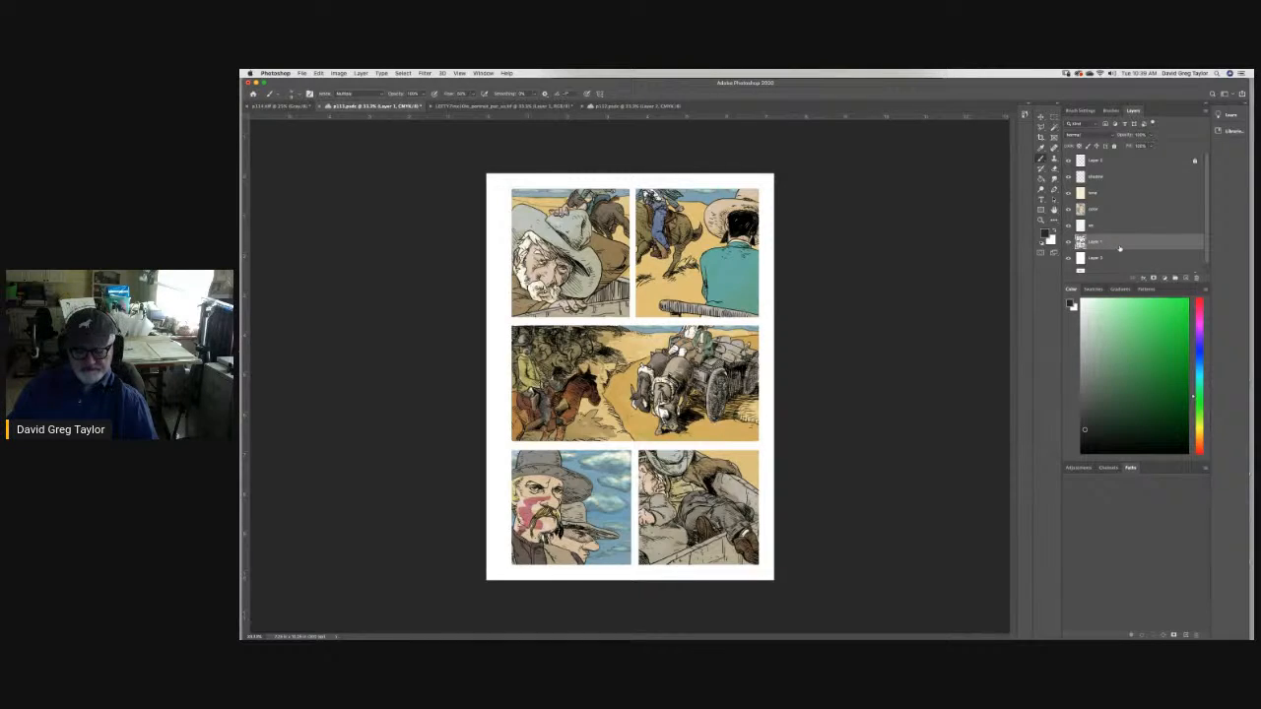
pyautogui.press('super+plus')
pyautogui.press('super+plus')
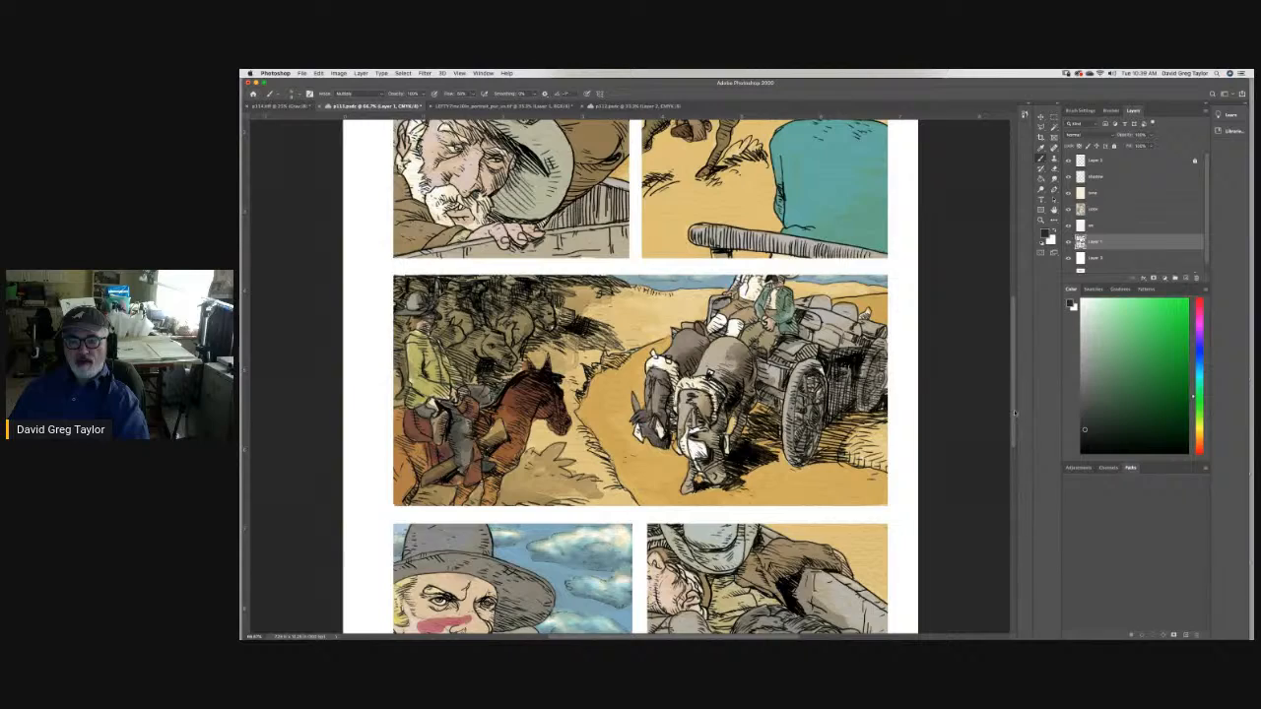
pyautogui.scroll(3, 641, 394)
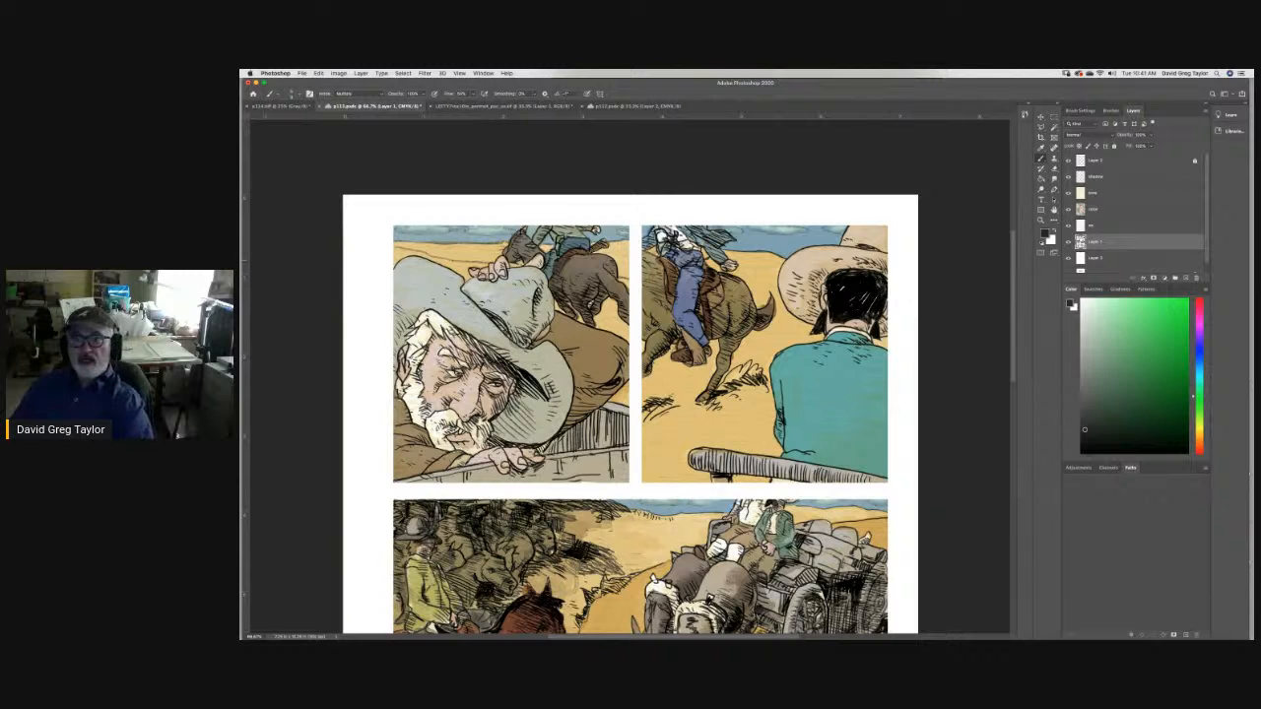
# Return to the color layer and sample the brown of the old man's coat for the brush.
pyautogui.click(1109, 213)
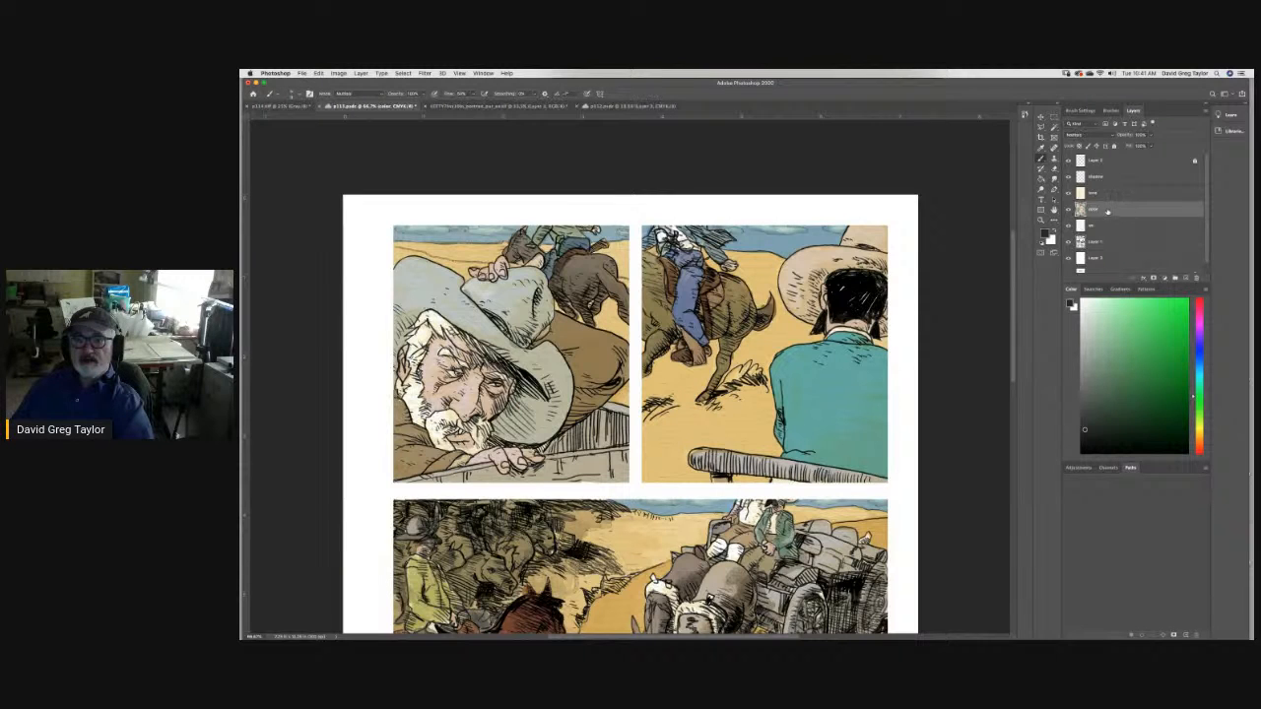
pyautogui.click(1054, 180)
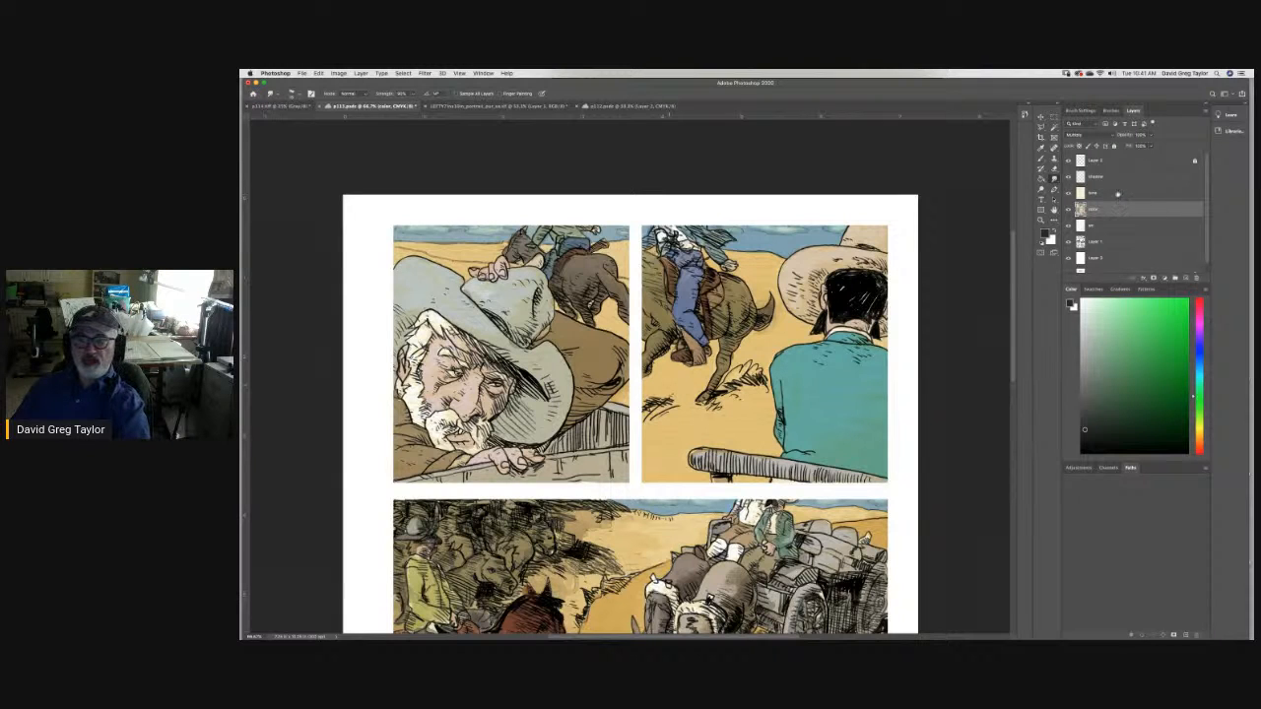
pyautogui.press('b')
pyautogui.press('i')
pyautogui.click(594, 357)
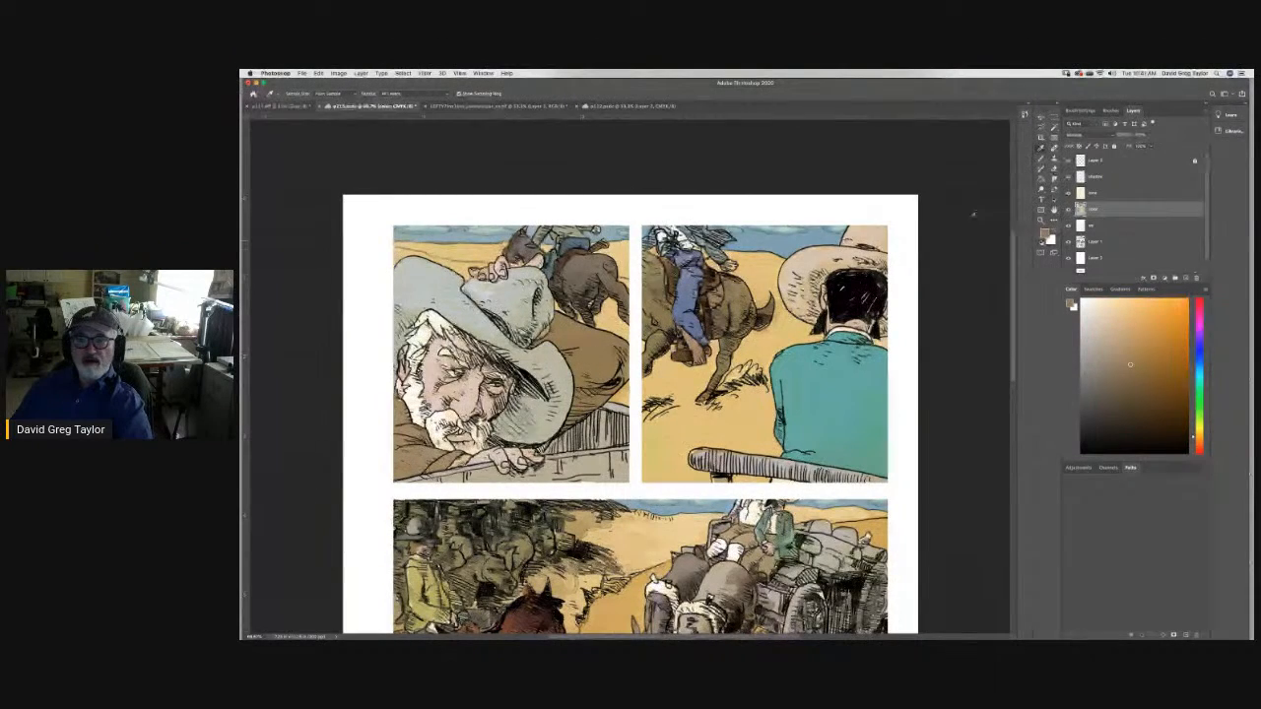
pyautogui.press('b')
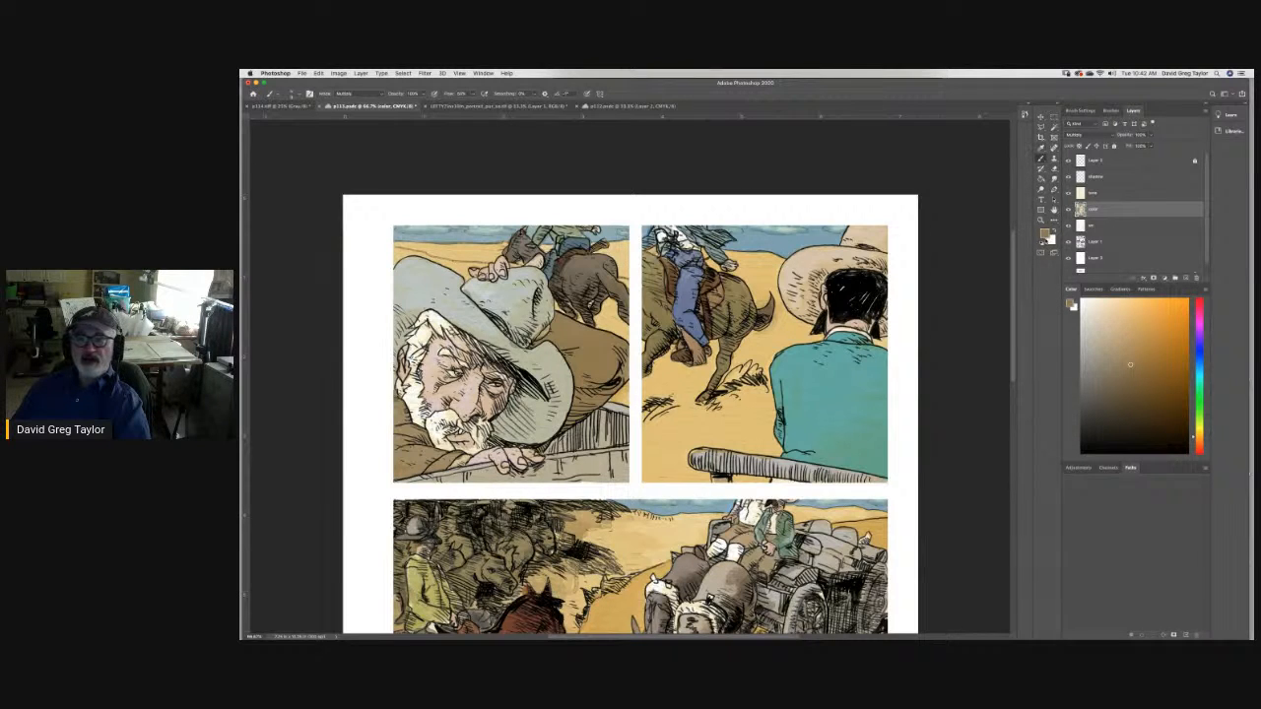
# Ink small near-black grass and ground strokes on Layer 1 across the upper-right panel's sand, and ready the Eraser for corrections.
pyautogui.click(1082, 428)
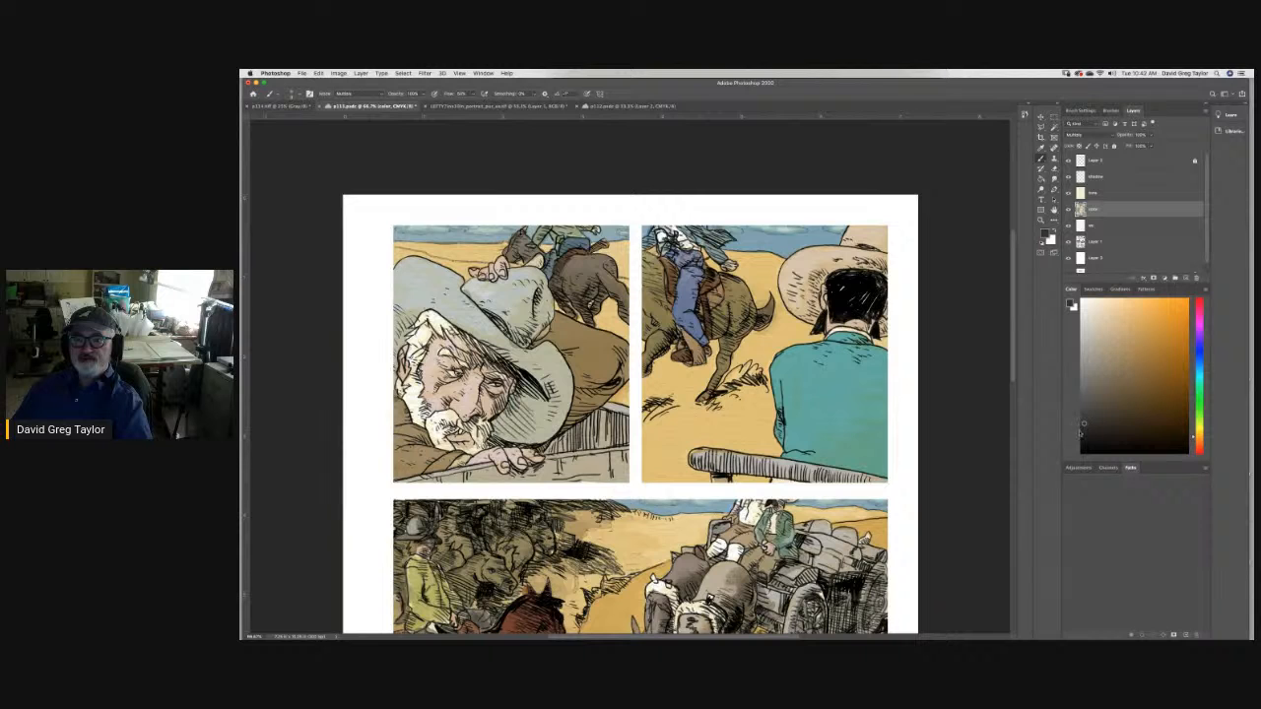
pyautogui.click(1111, 243)
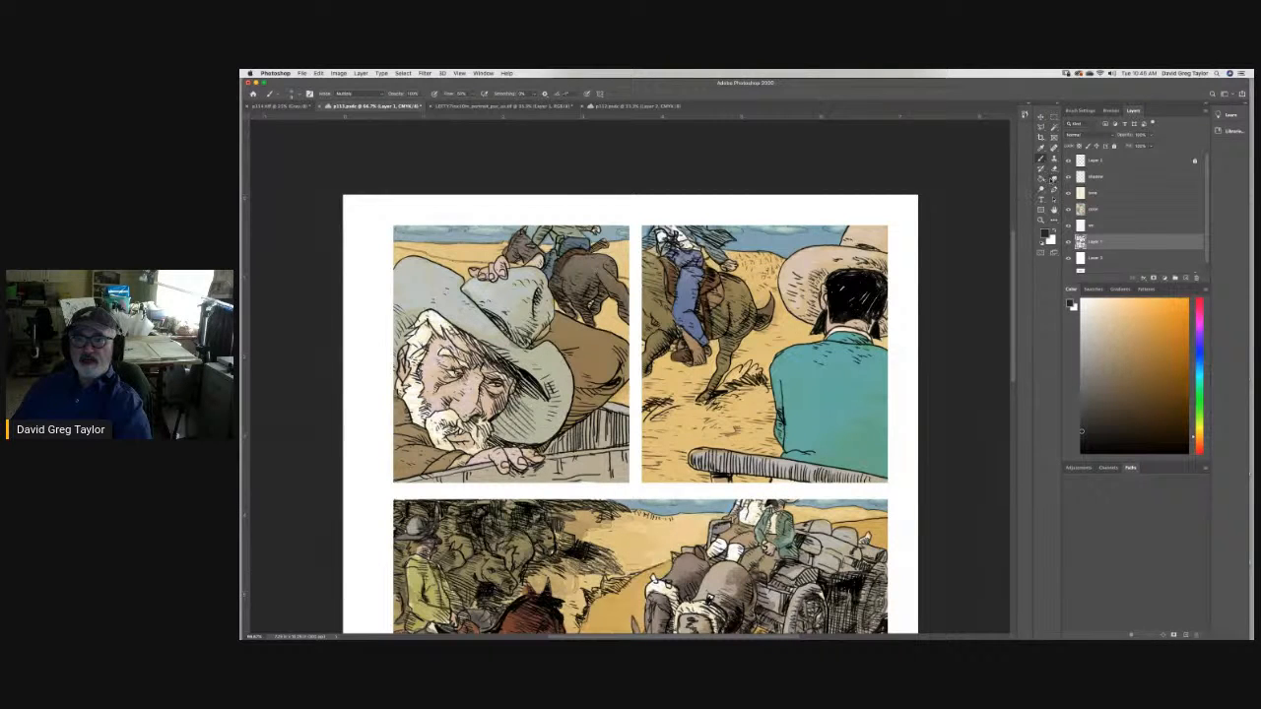
pyautogui.click(1053, 169)
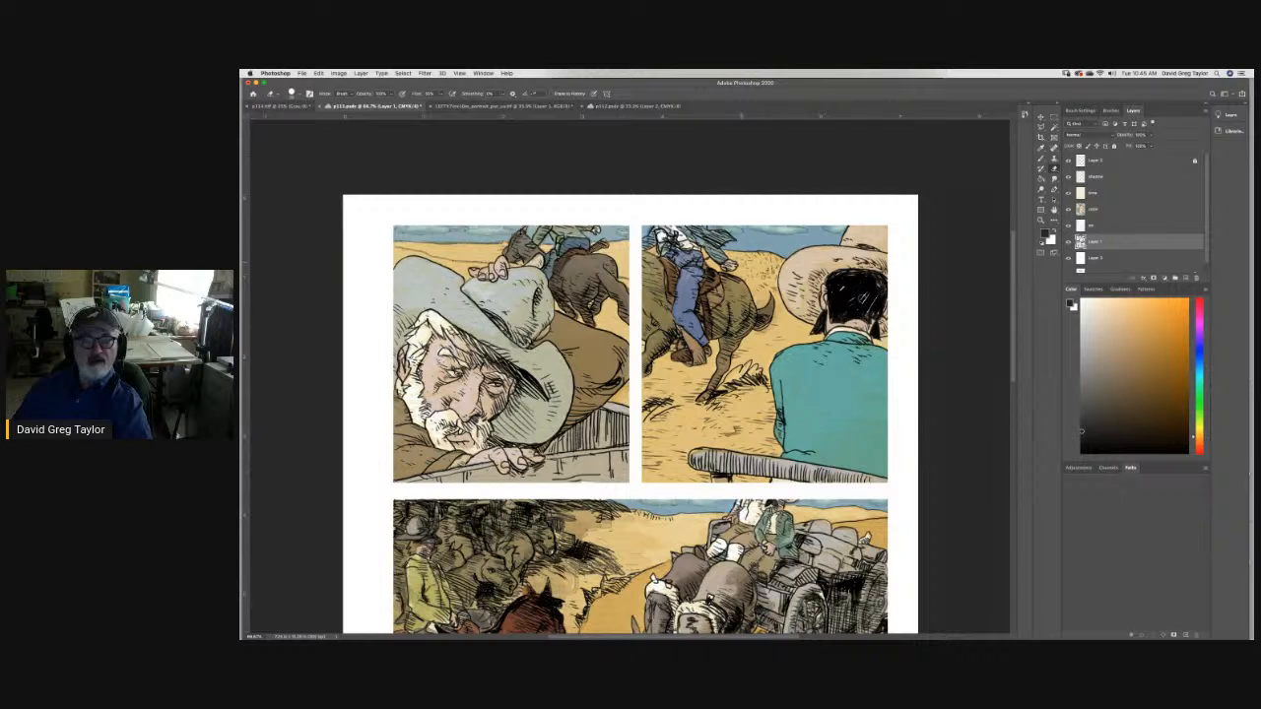
# Brush more ink texture onto the ground around the horses and wagon in the middle panel, and save the page.
pyautogui.click(1042, 158)
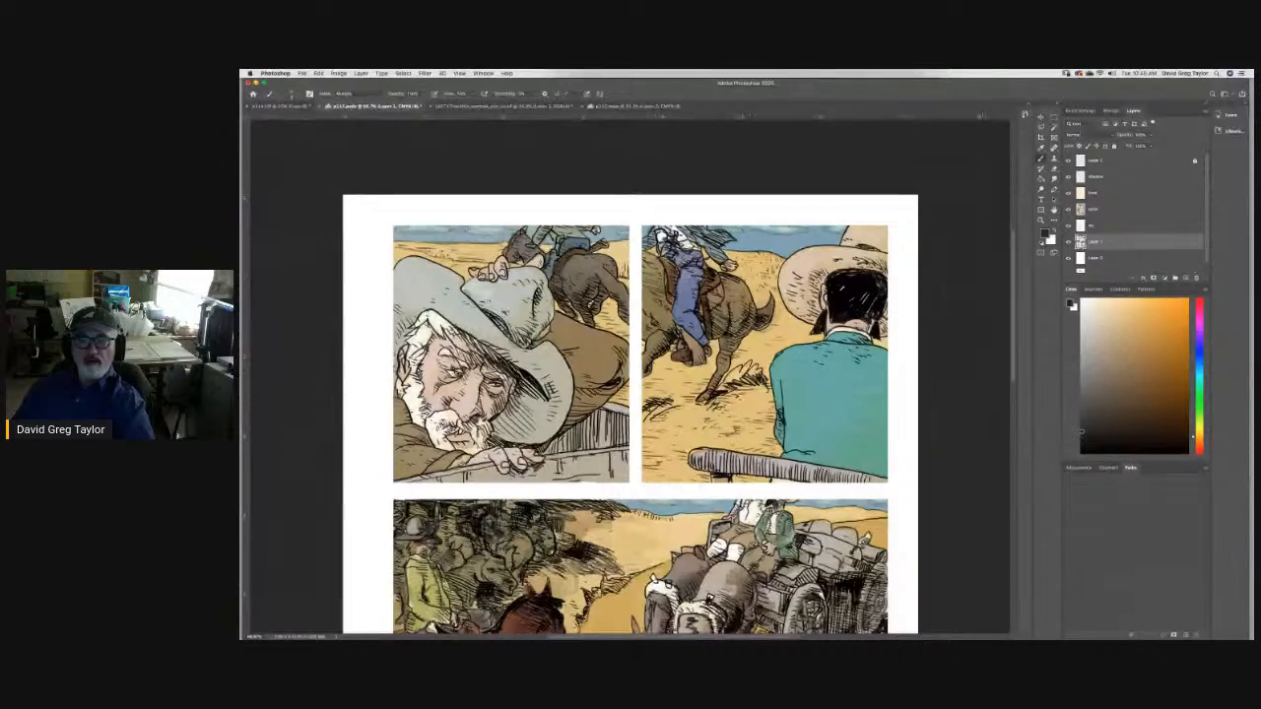
pyautogui.scroll(-5, 631, 394)
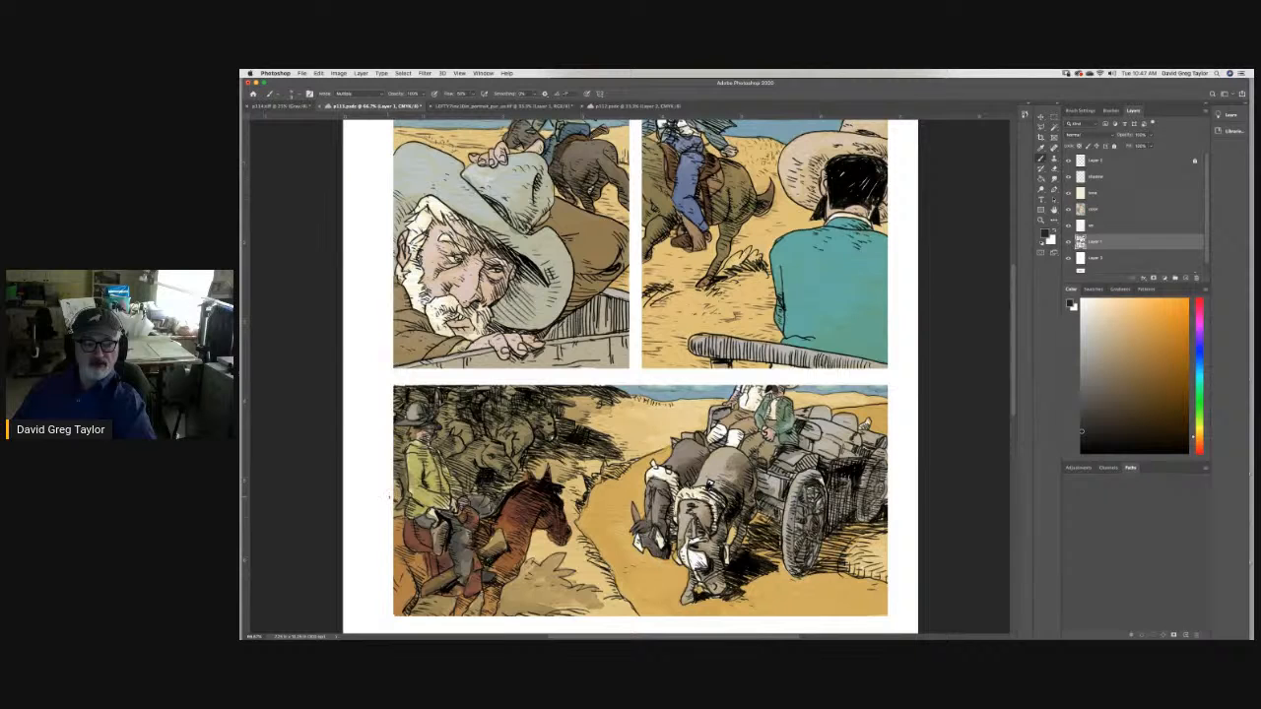
pyautogui.press('super+s')
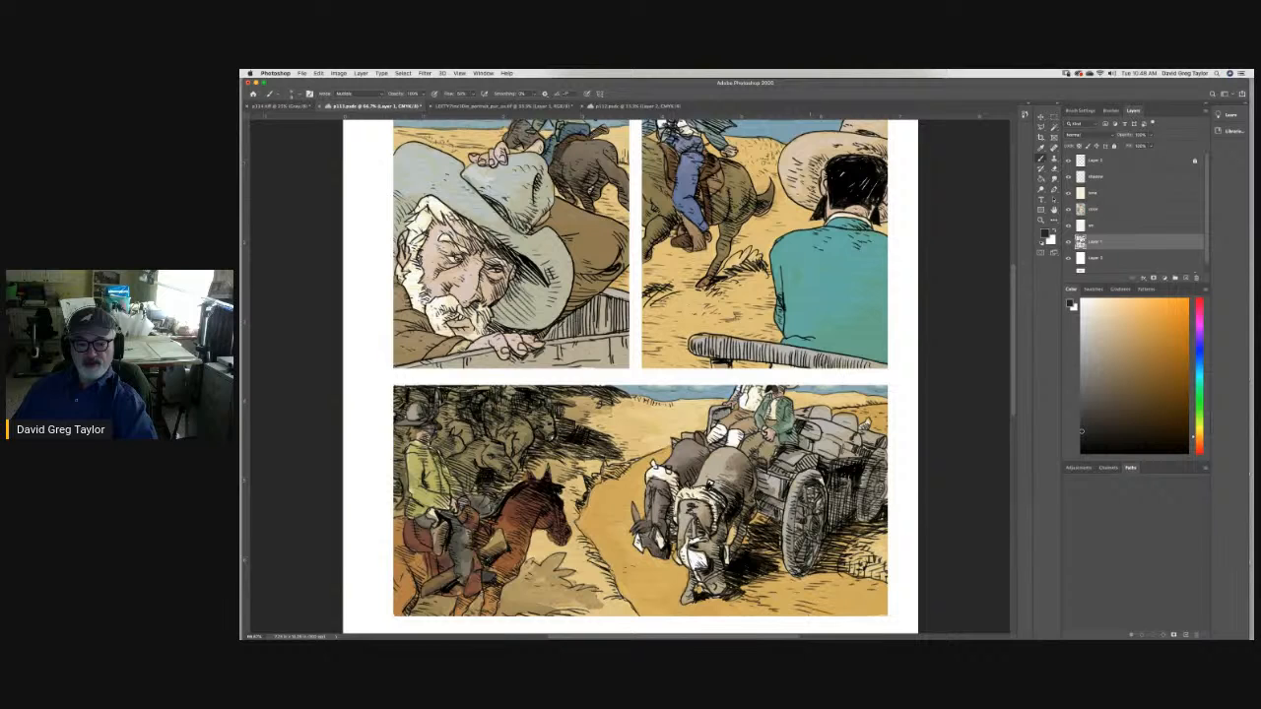
# Ink more near-black texture strokes on Layer 1 across the road around the horse team and wagon in the middle panel.
pyautogui.moveTo(837, 608)
pyautogui.mouseDown()
pyautogui.moveTo(889, 609)
pyautogui.moveTo(881, 588)
pyautogui.mouseUp()
pyautogui.moveTo(779, 606)
pyautogui.mouseDown()
pyautogui.moveTo(810, 612)
pyautogui.moveTo(729, 619)
pyautogui.moveTo(714, 601)
pyautogui.mouseUp()
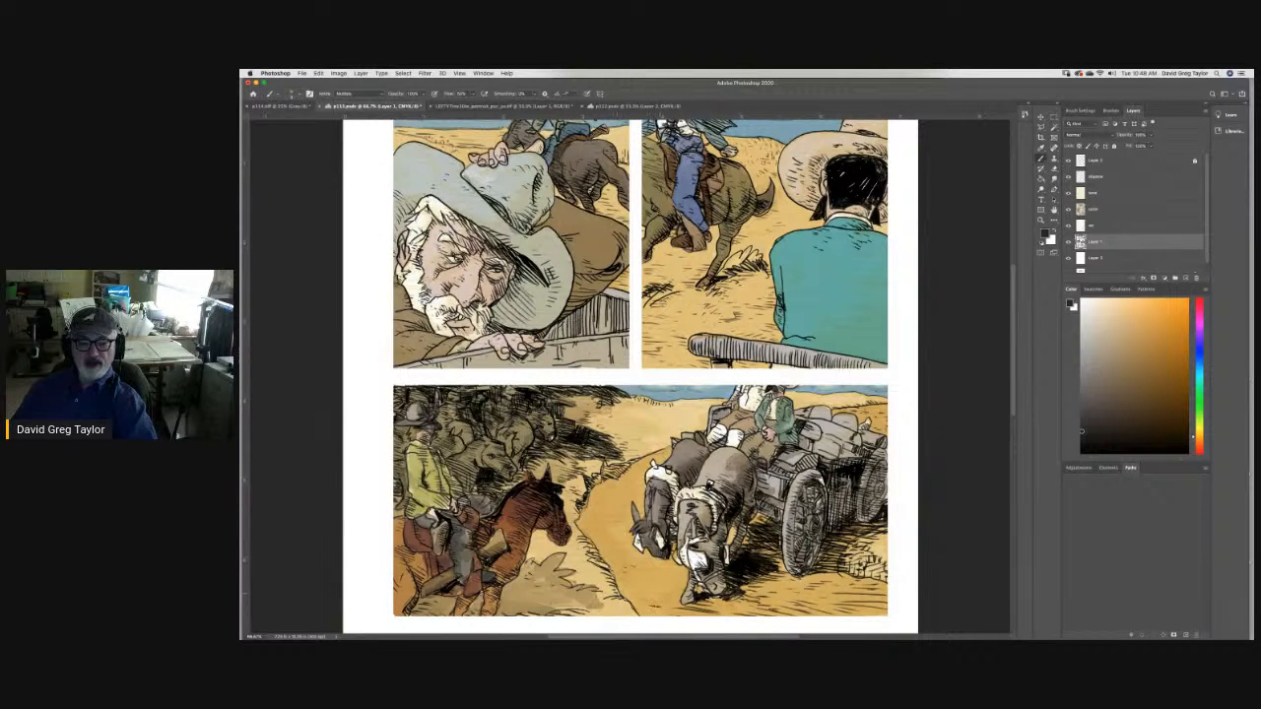
pyautogui.moveTo(610, 593)
pyautogui.mouseDown()
pyautogui.moveTo(682, 579)
pyautogui.moveTo(693, 604)
pyautogui.moveTo(672, 608)
pyautogui.moveTo(637, 574)
pyautogui.moveTo(659, 561)
pyautogui.mouseUp()
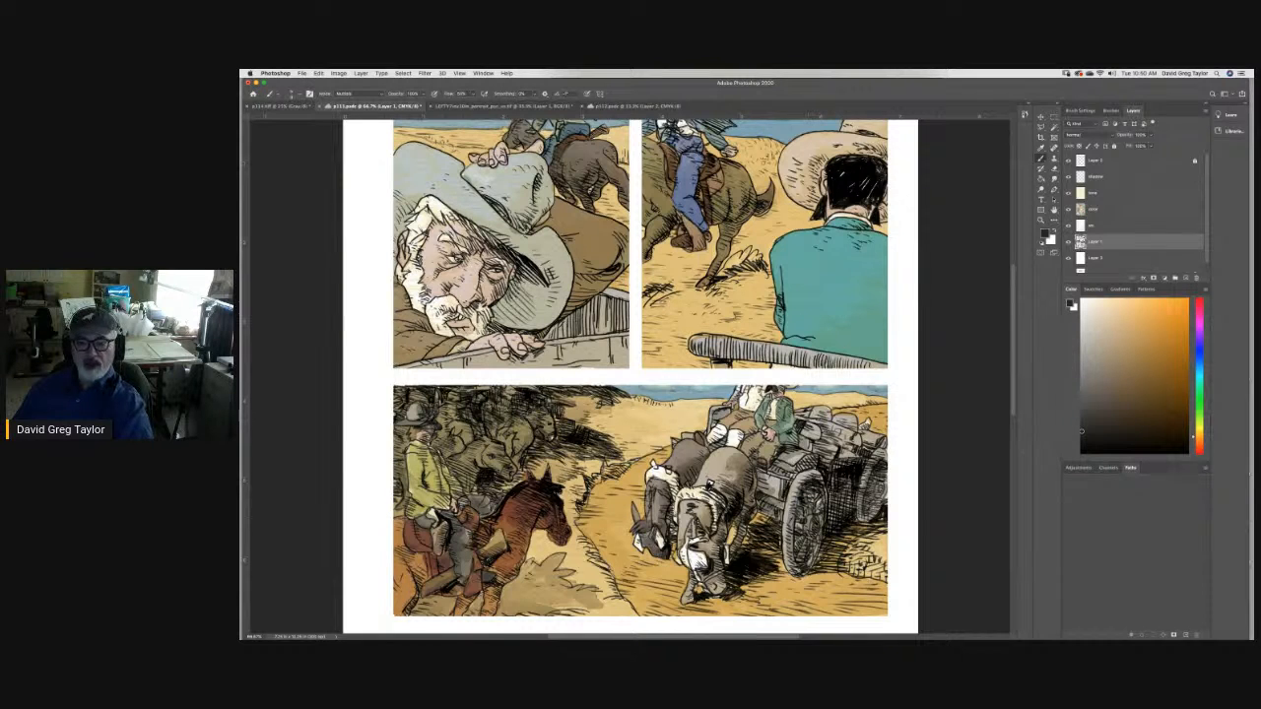
pyautogui.press('e')
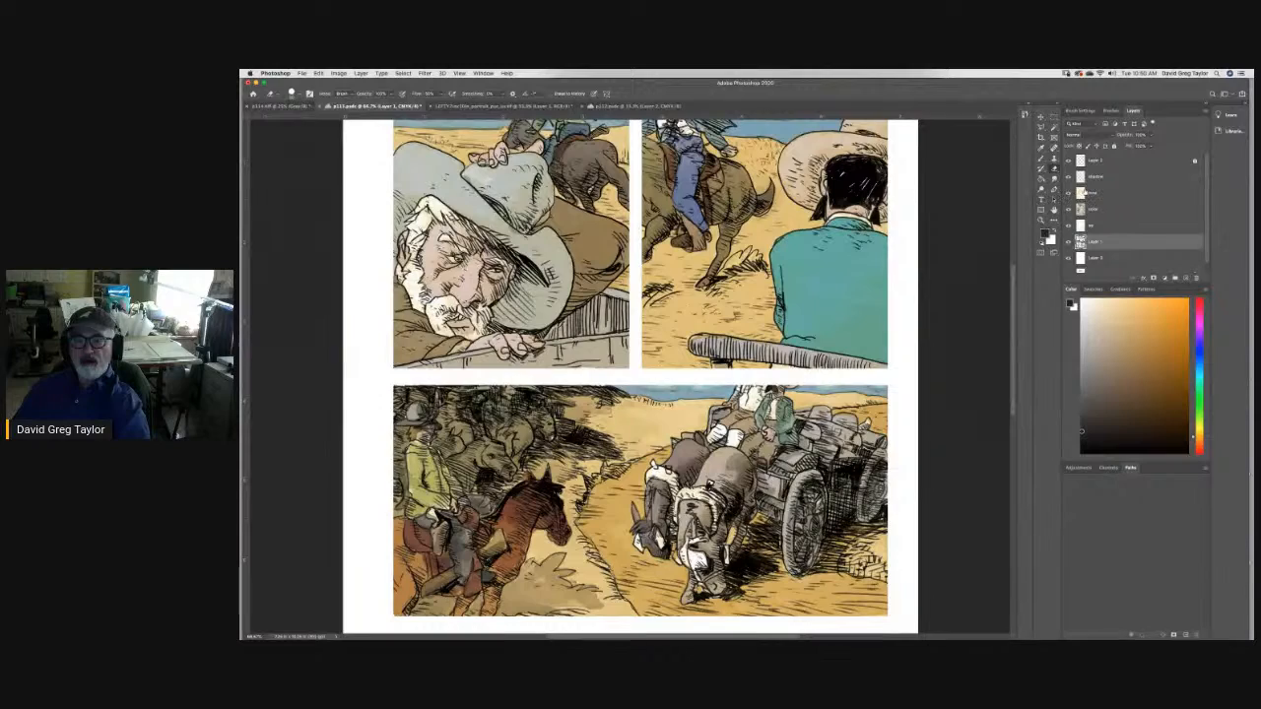
# On the color layer, sample the brown of the rider's saddle and paint the wagon horses' collars and harness in the middle panel.
pyautogui.click(1053, 158)
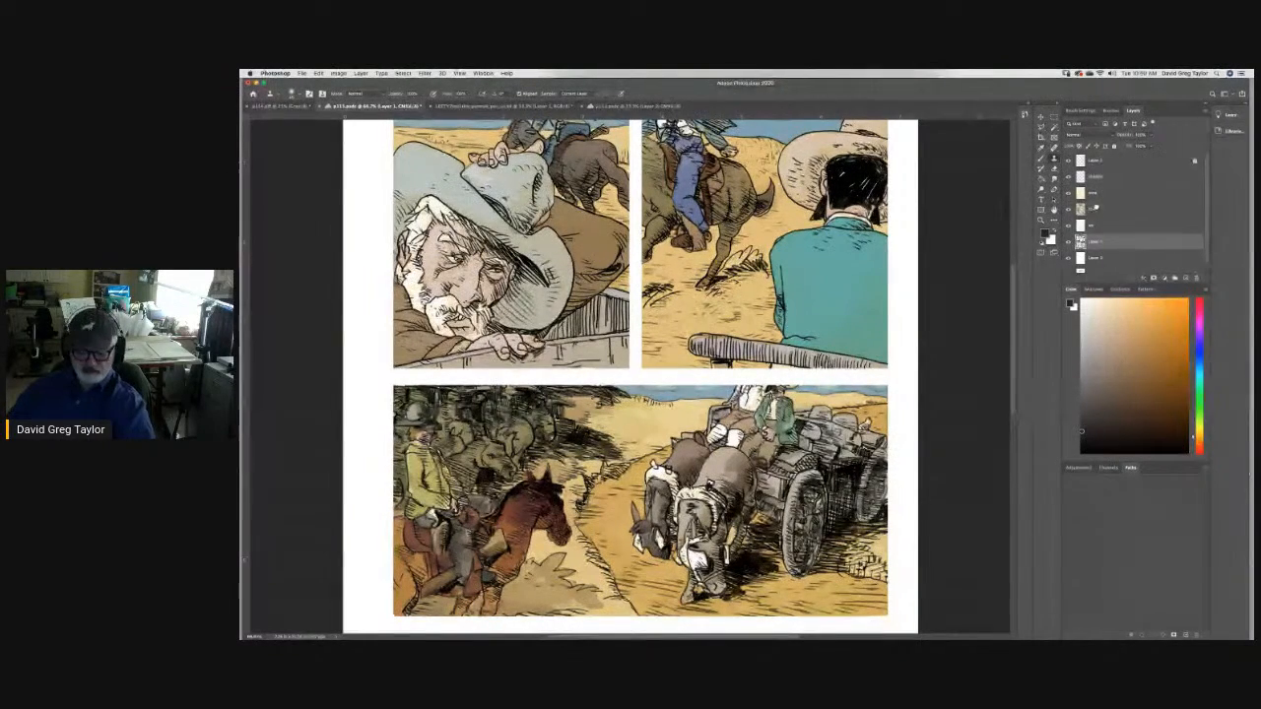
pyautogui.click(1094, 207)
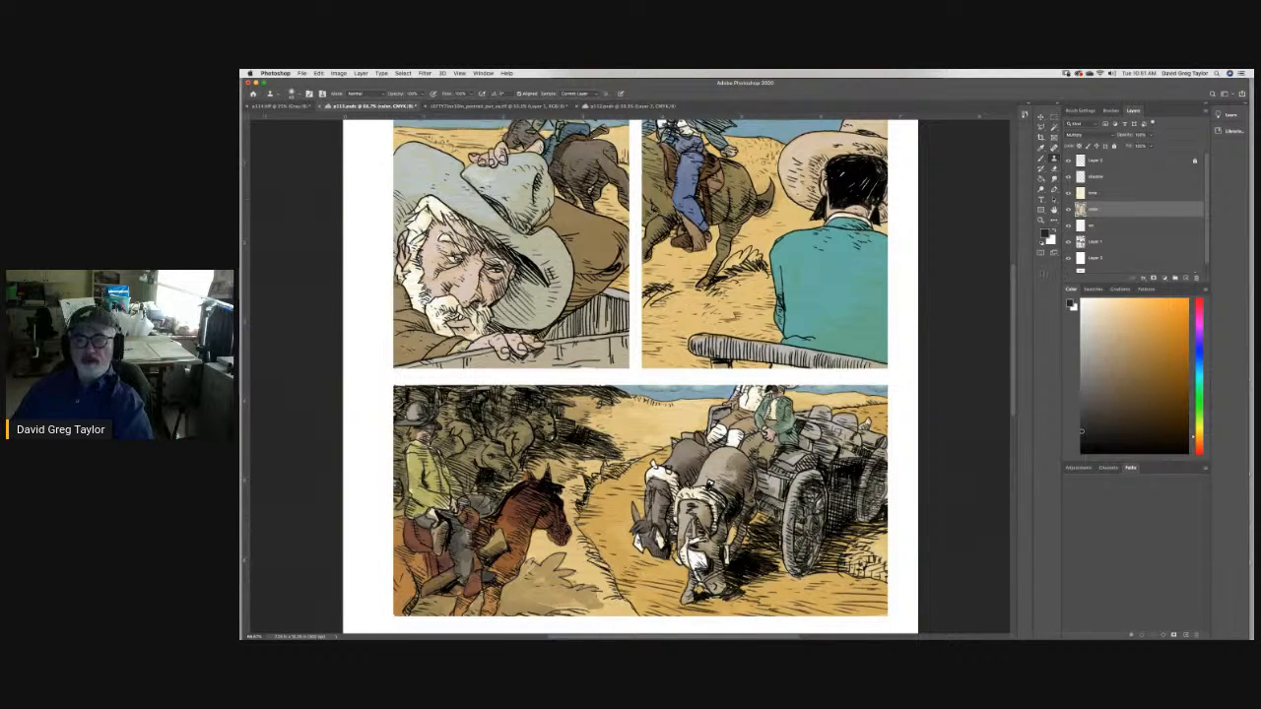
pyautogui.click(1090, 371)
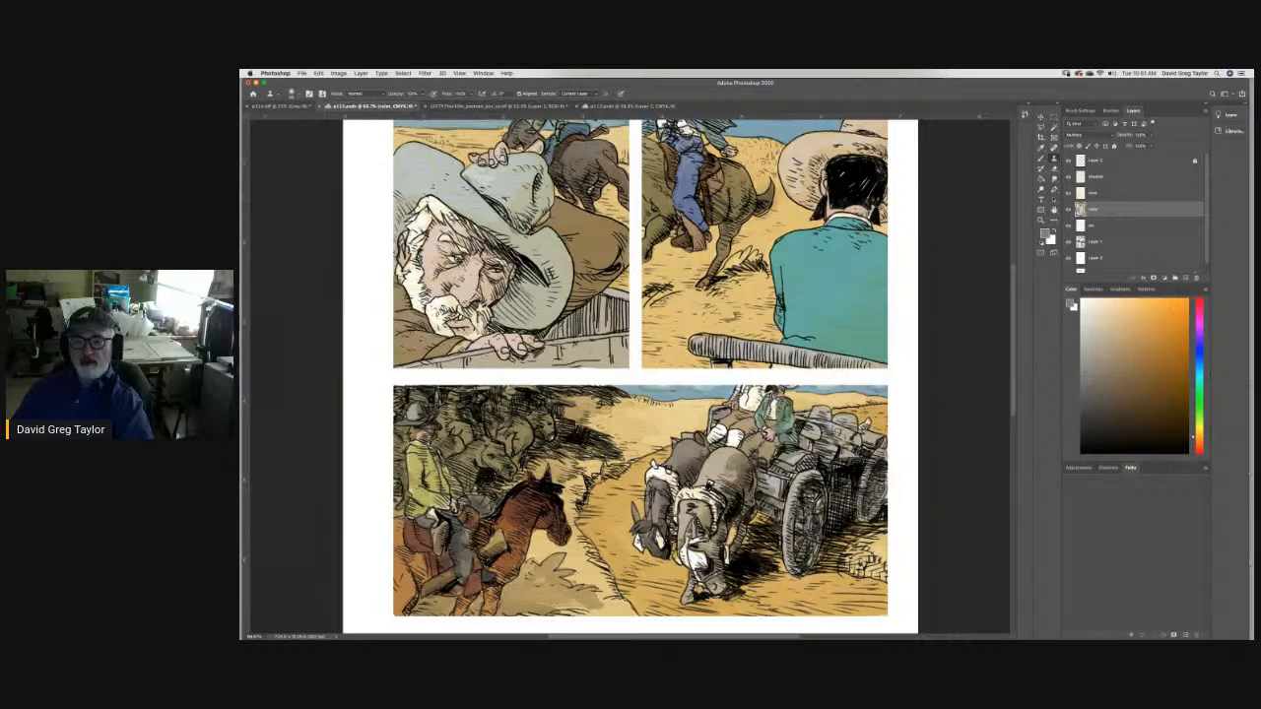
pyautogui.moveTo(1014, 361)
pyautogui.mouseDown()
pyautogui.moveTo(1013, 447)
pyautogui.moveTo(1016, 314)
pyautogui.mouseUp()
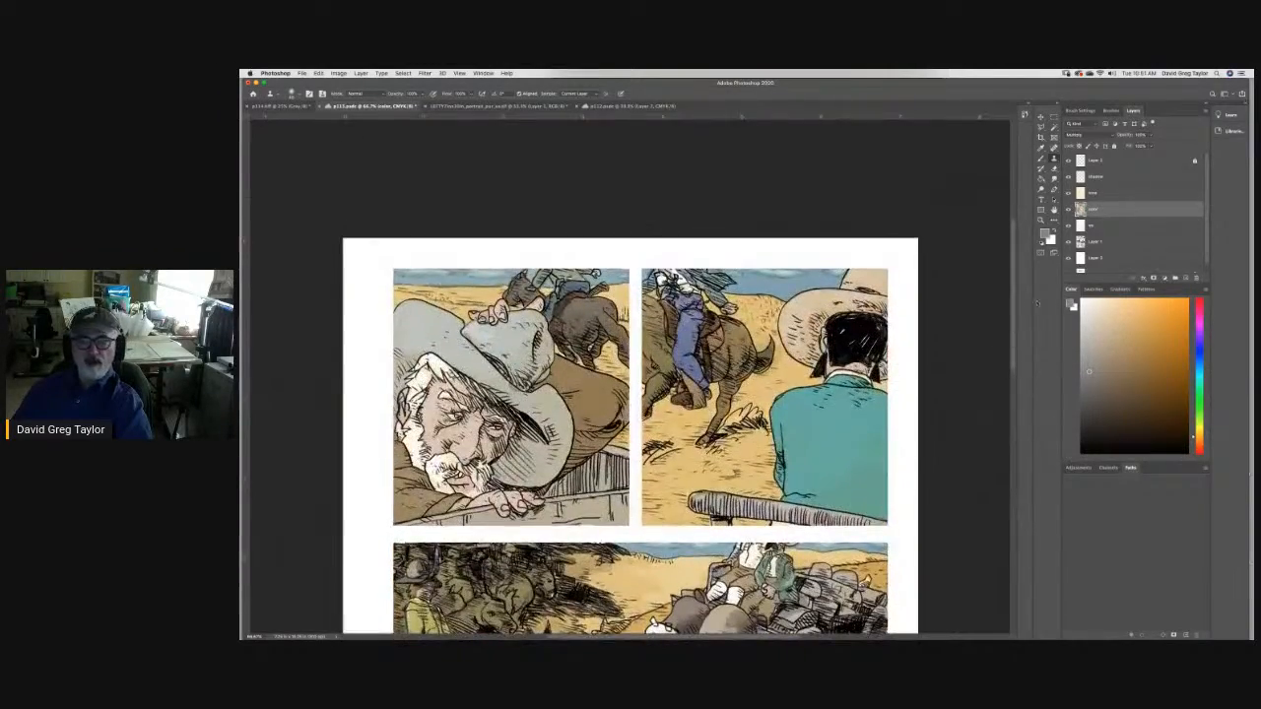
pyautogui.click(1040, 159)
pyautogui.click(1042, 148)
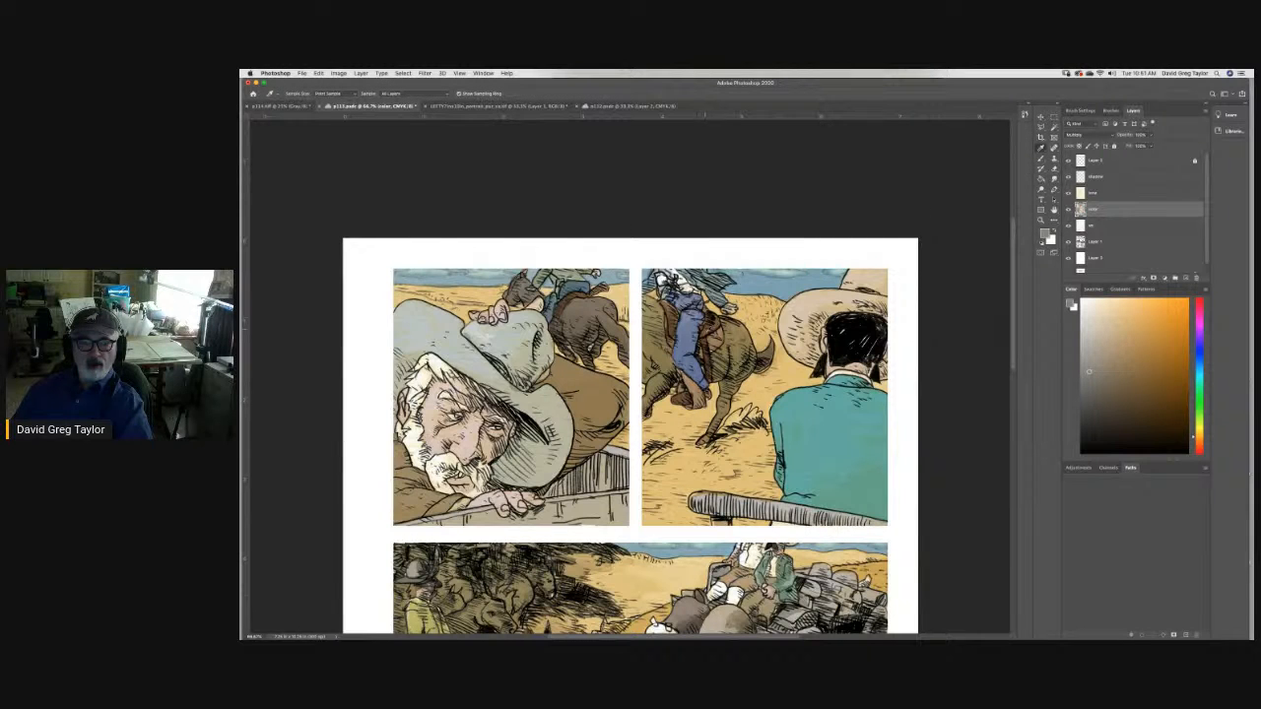
pyautogui.click(704, 333)
pyautogui.click(1041, 158)
pyautogui.scroll(-5, 1015, 293)
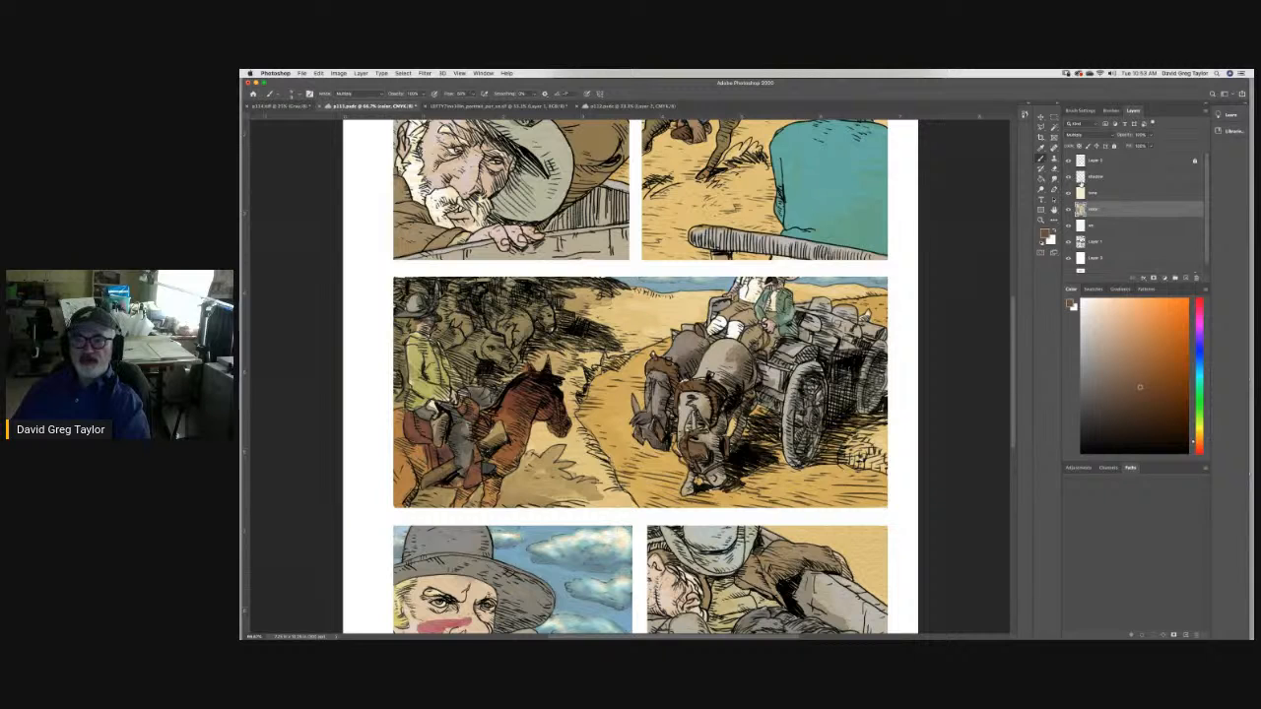
# Activate the shadow layer and choose a light warm grey as the brush colour for shading.
pyautogui.click(1108, 176)
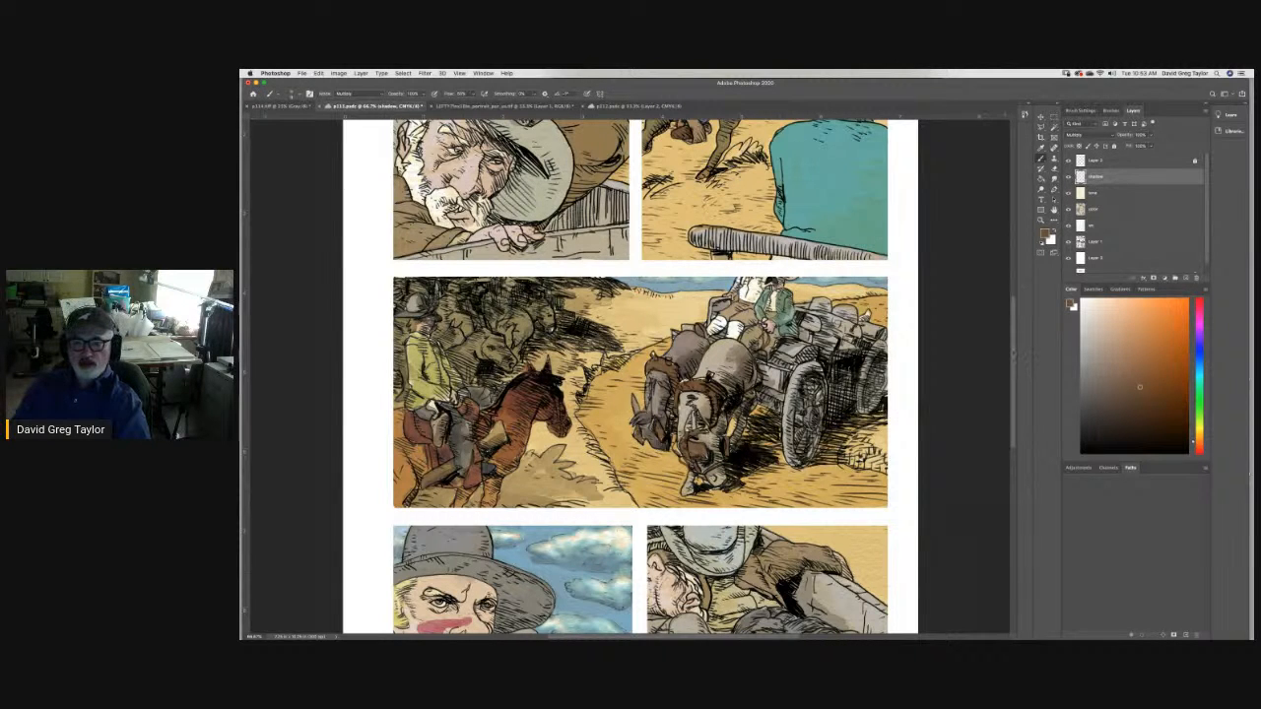
pyautogui.scroll(1, 1016, 352)
pyautogui.scroll(1, 981, 290)
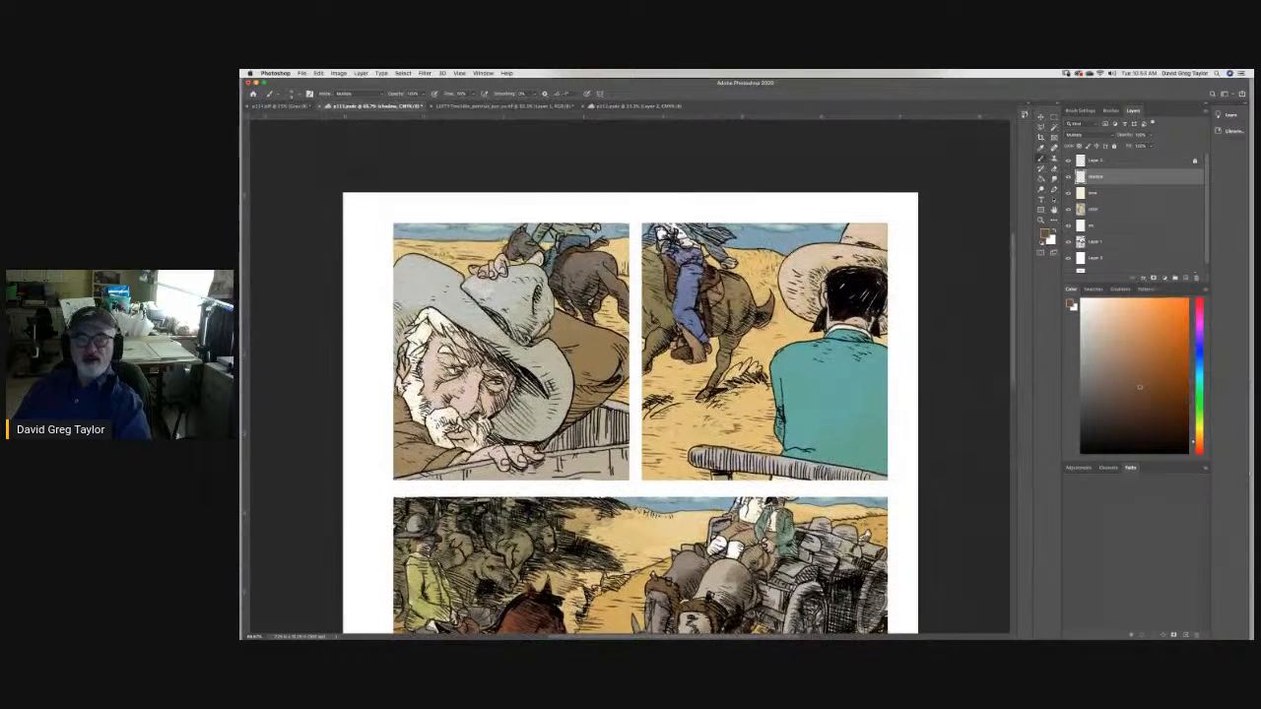
pyautogui.click(1090, 343)
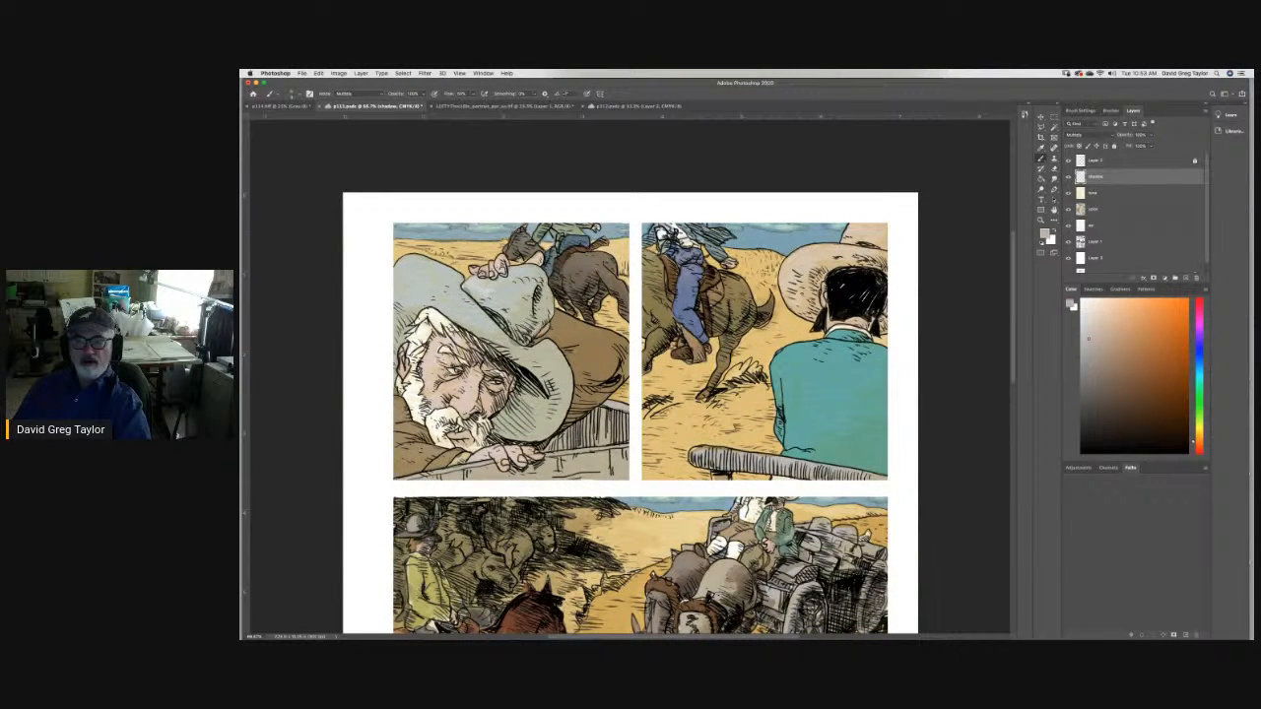
pyautogui.click(1071, 306)
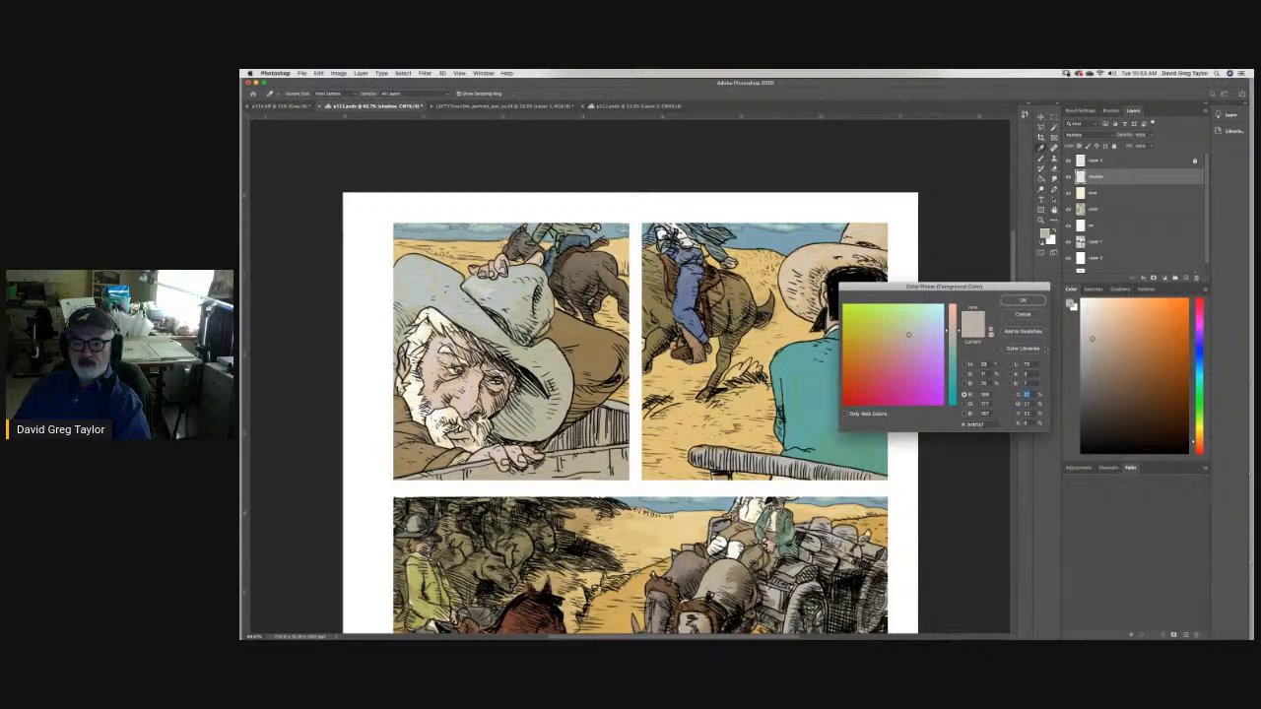
pyautogui.click(1023, 299)
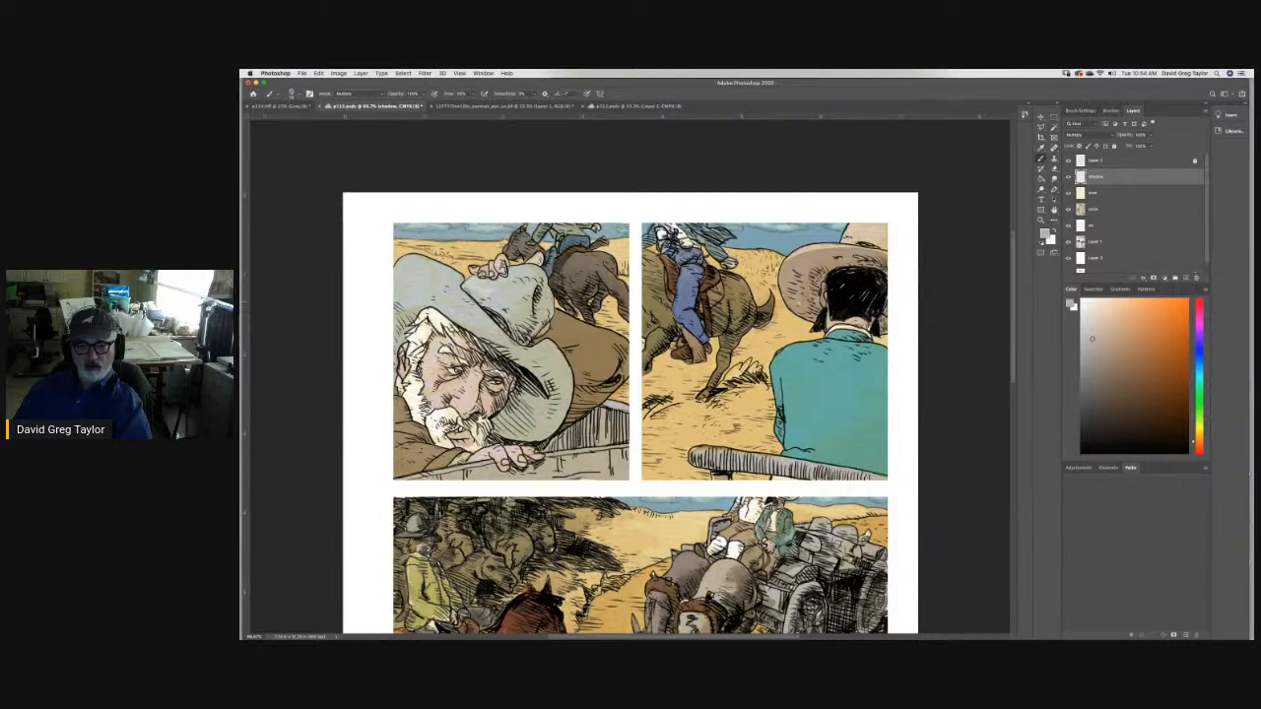
# Brush grey shadow onto the foreground man's hat and the lower back of his teal shirt in the upper-right panel.
pyautogui.moveTo(861, 246); pyautogui.dragTo(885, 234)
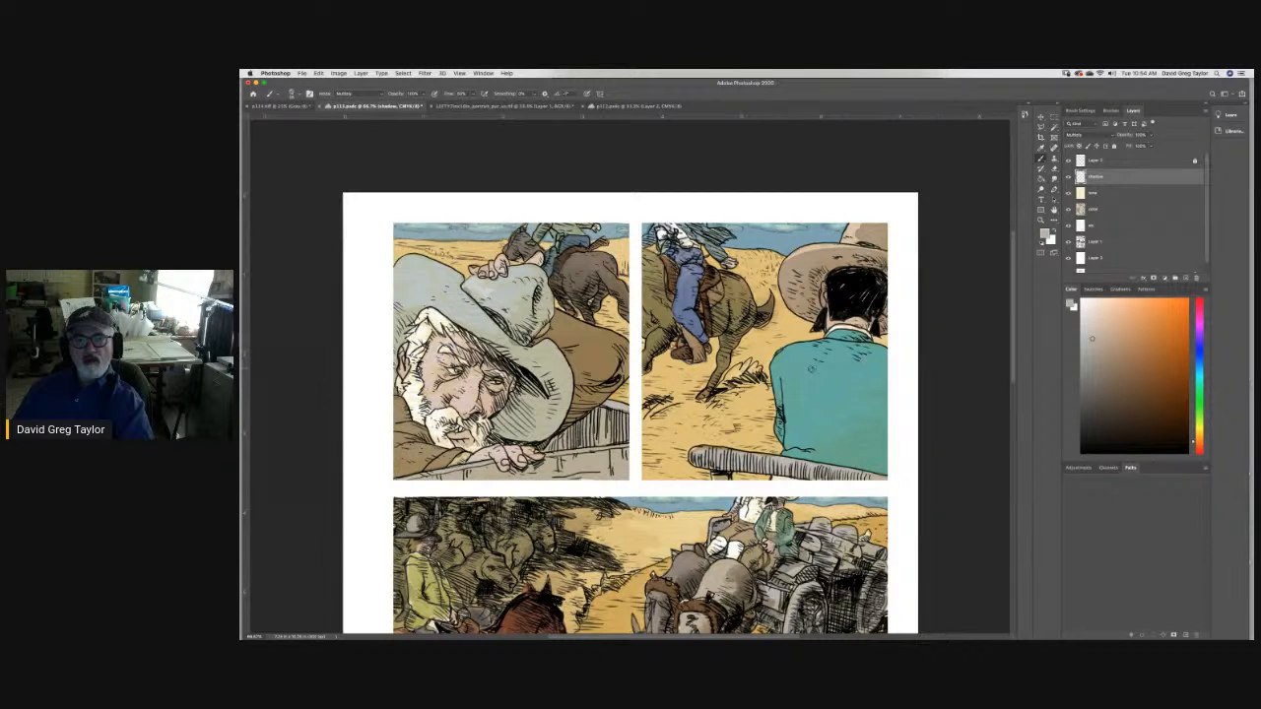
pyautogui.moveTo(786, 429)
pyautogui.mouseDown()
pyautogui.moveTo(792, 452)
pyautogui.moveTo(883, 469)
pyautogui.moveTo(883, 428)
pyautogui.moveTo(818, 449)
pyautogui.moveTo(872, 442)
pyautogui.moveTo(828, 456)
pyautogui.mouseUp()
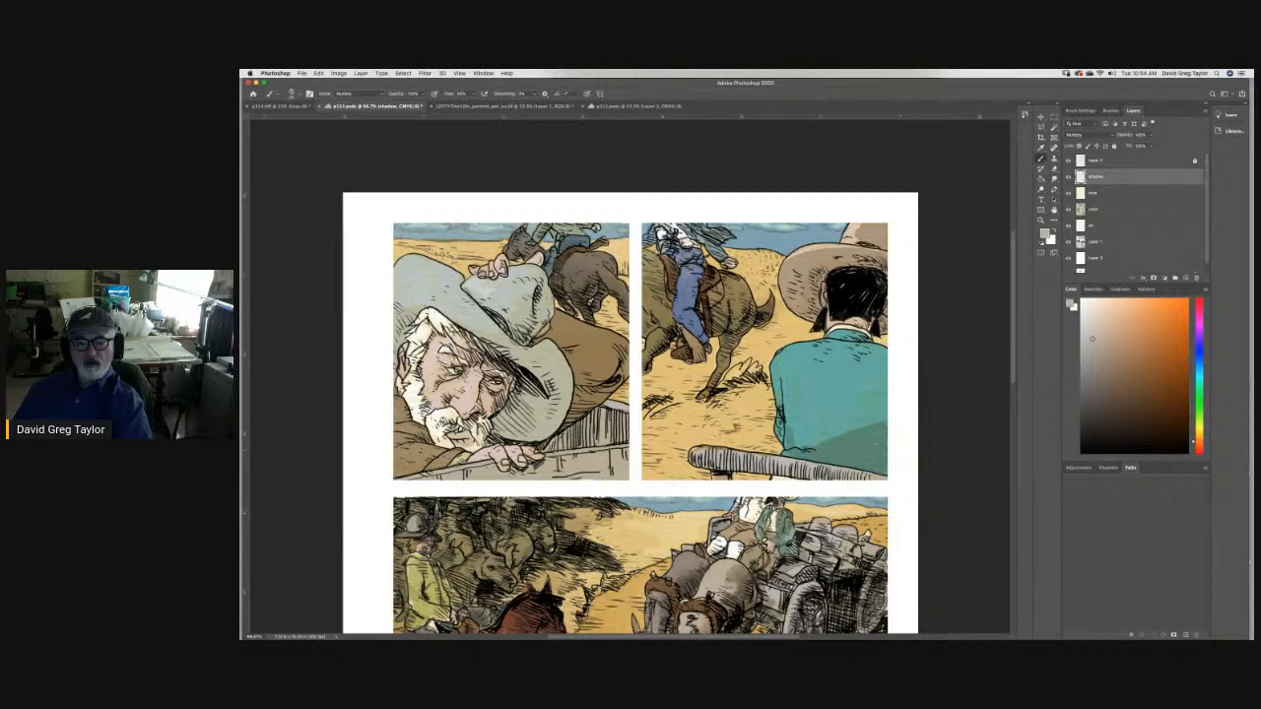
pyautogui.moveTo(818, 451)
pyautogui.mouseDown()
pyautogui.moveTo(859, 477)
pyautogui.moveTo(708, 455)
pyautogui.moveTo(735, 464)
pyautogui.moveTo(721, 473)
pyautogui.mouseUp()
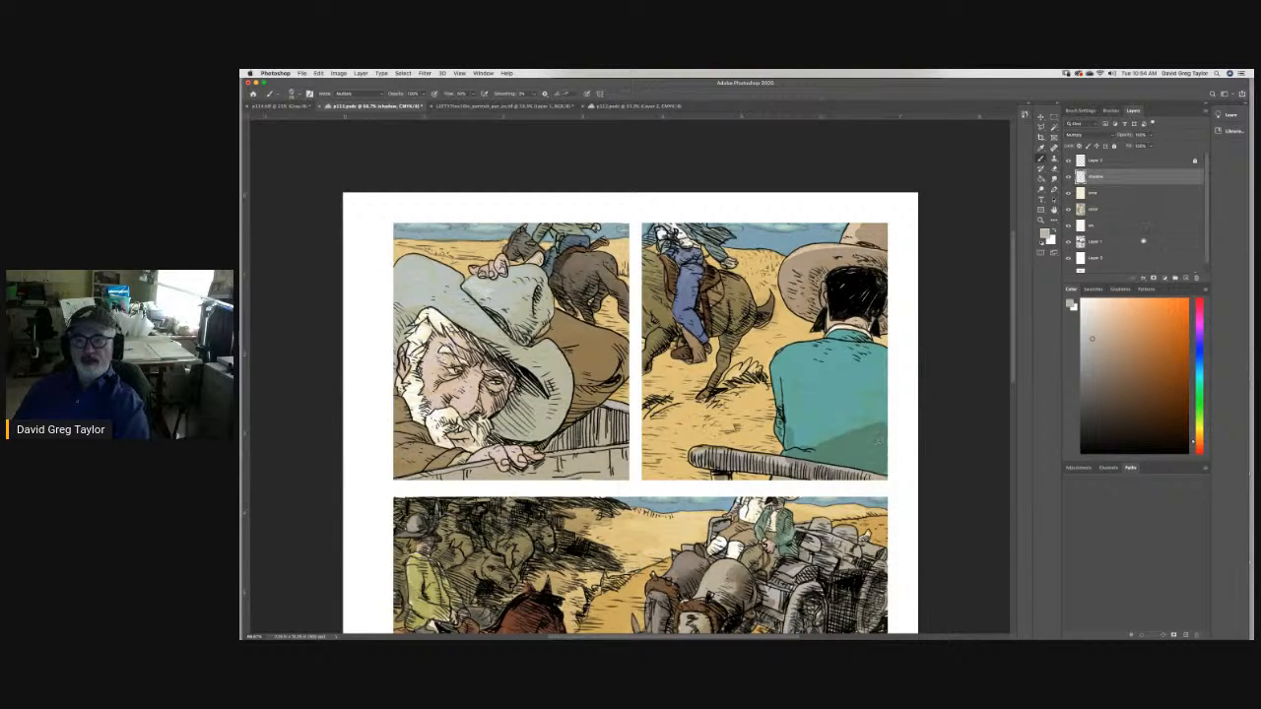
# Sample the teal of the man's shirt from the color layer for the brush, and return to the shadow layer.
pyautogui.click(1127, 208)
pyautogui.press('i')
pyautogui.click(867, 376)
pyautogui.press('b')
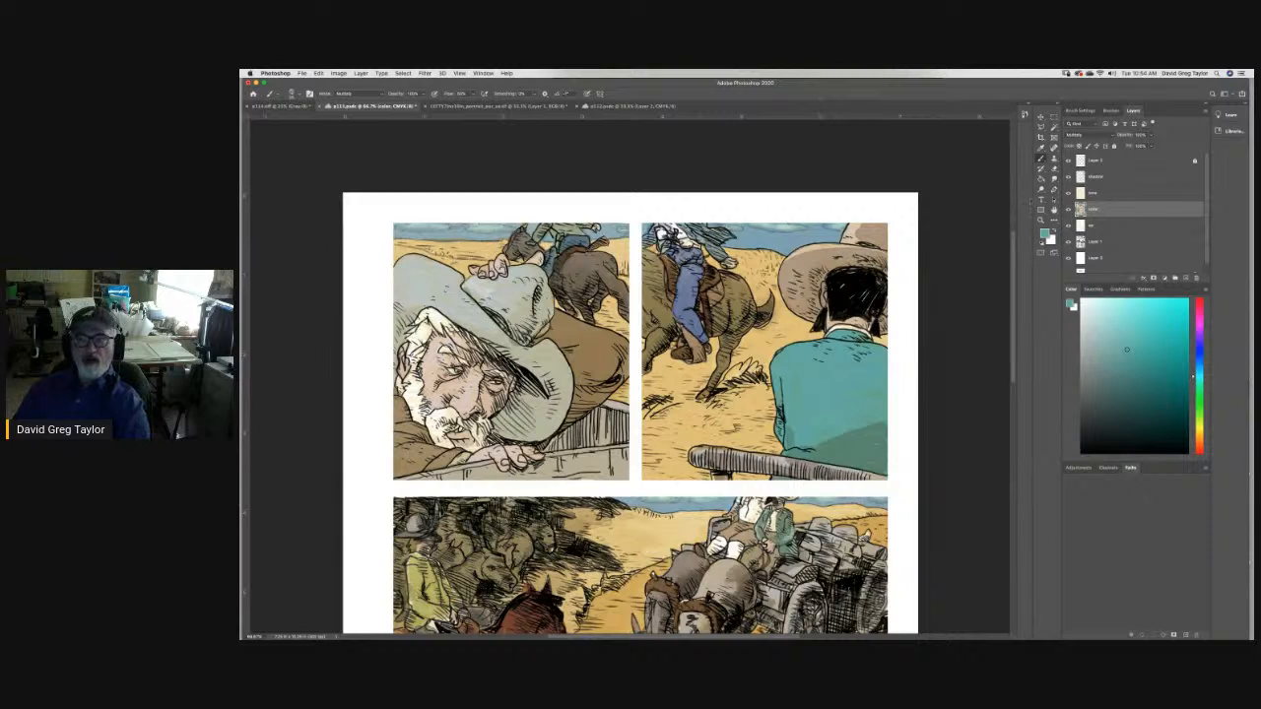
pyautogui.click(1114, 177)
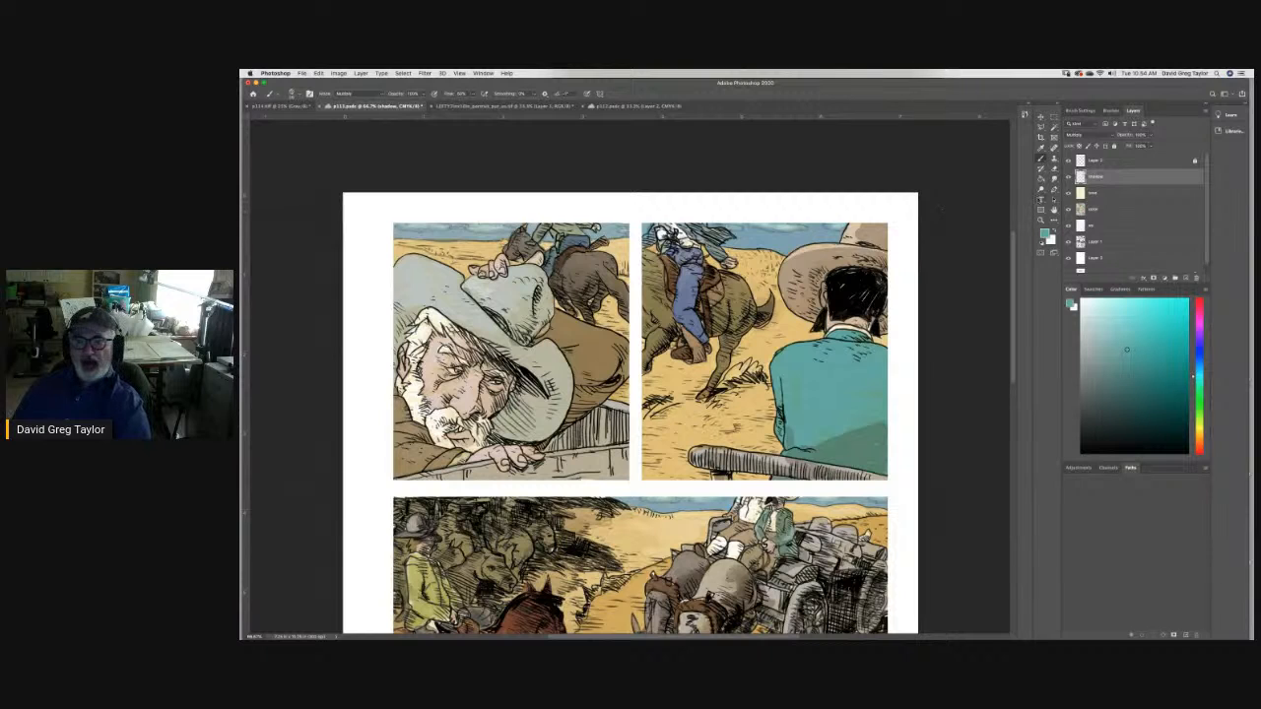
# Isolate the shadows by hiding the color layer and the tint layer above it, sample the shadow grey, and show both layers again.
pyautogui.click(1068, 193)
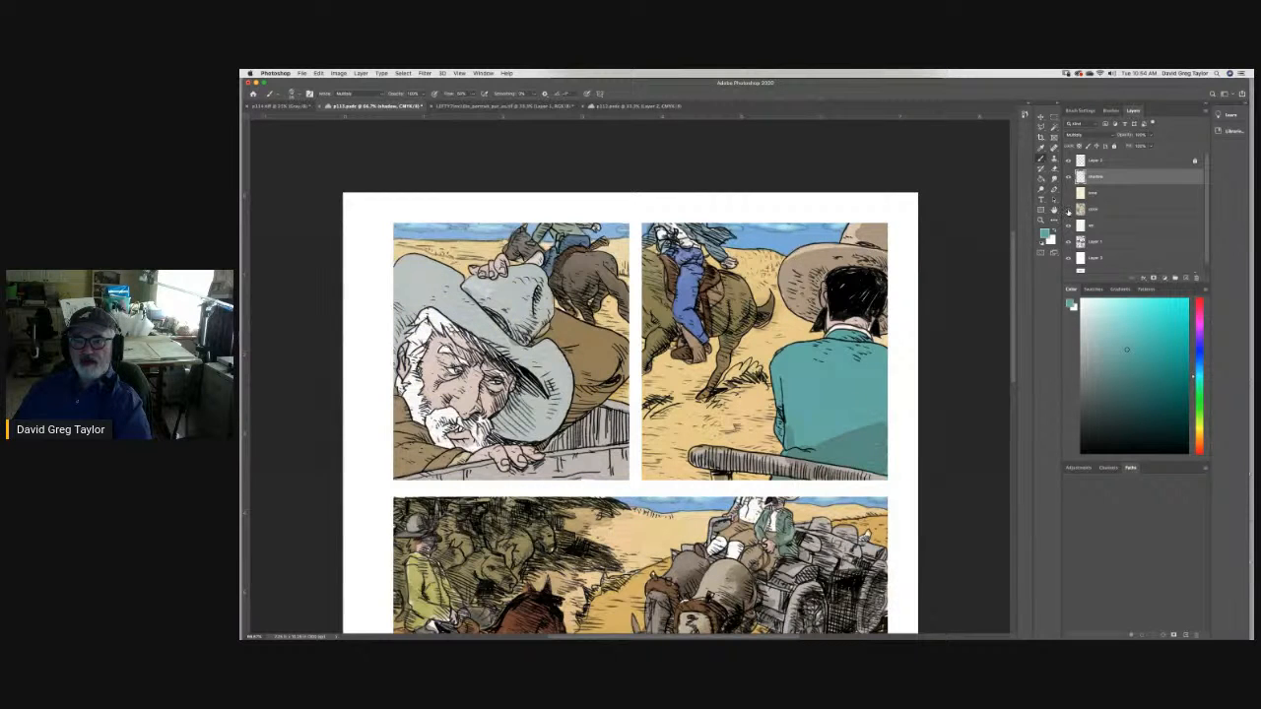
pyautogui.click(1068, 209)
pyautogui.press('i')
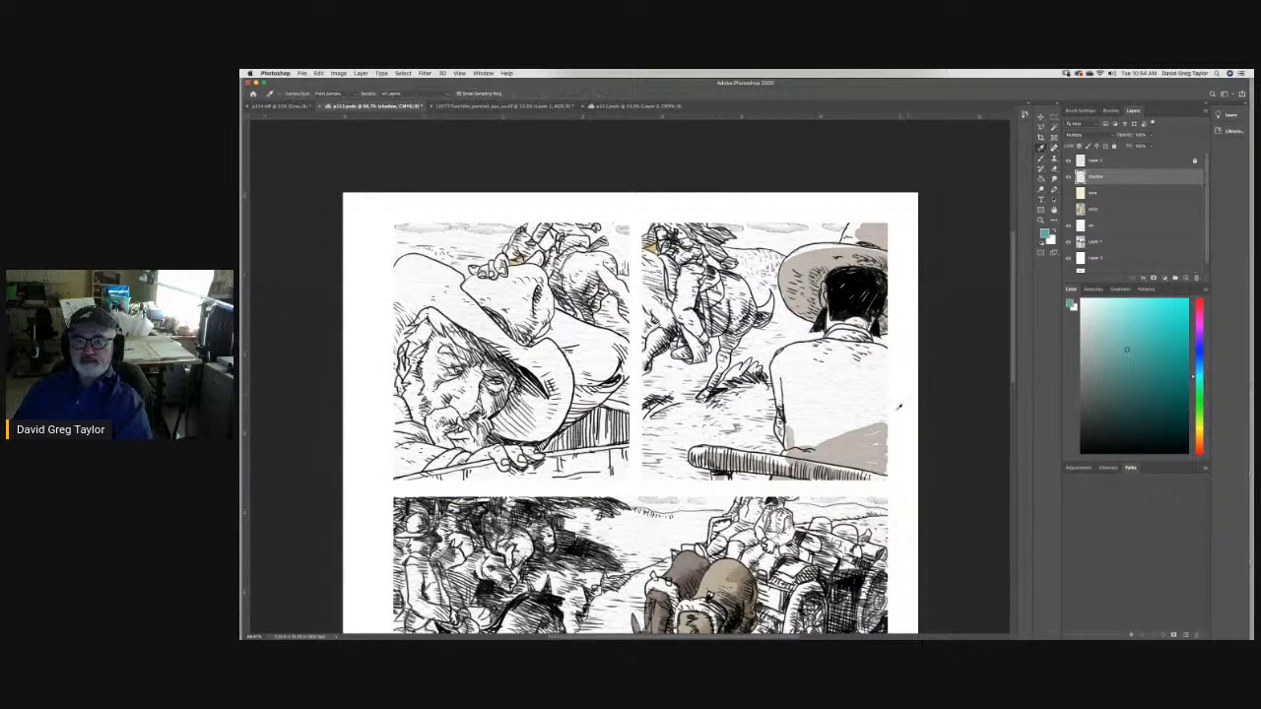
pyautogui.click(845, 446)
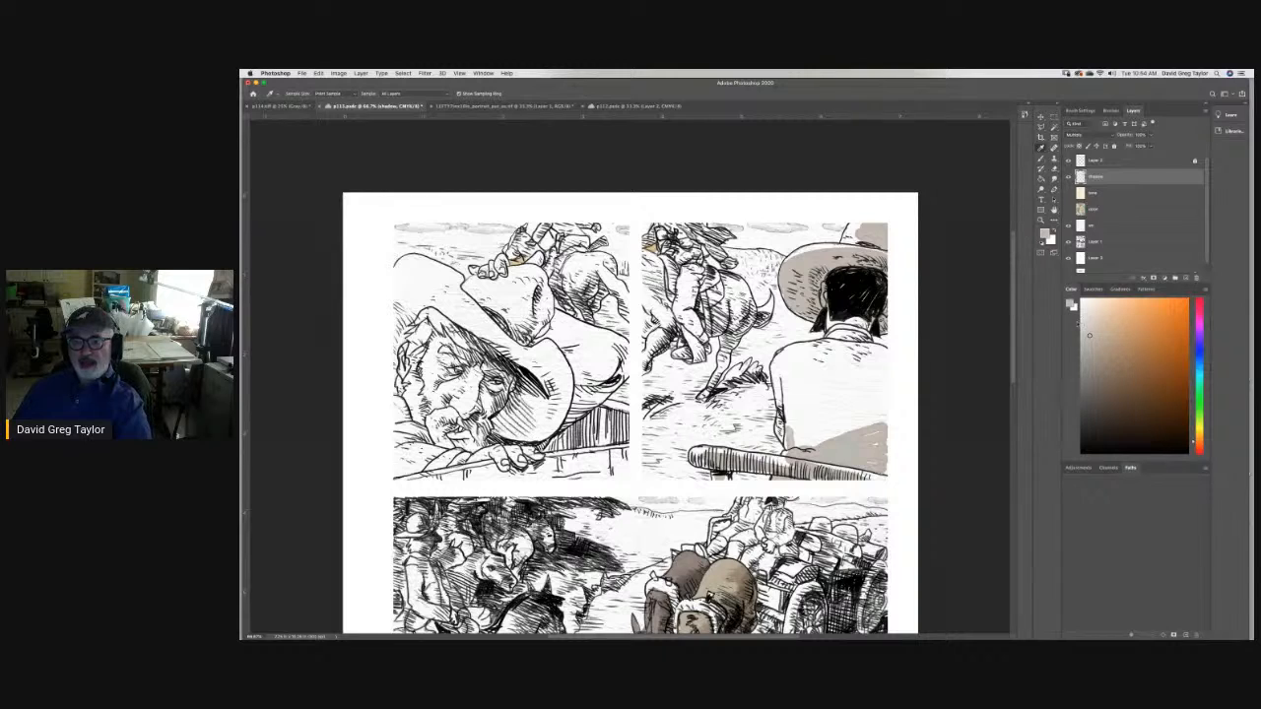
pyautogui.click(1068, 303)
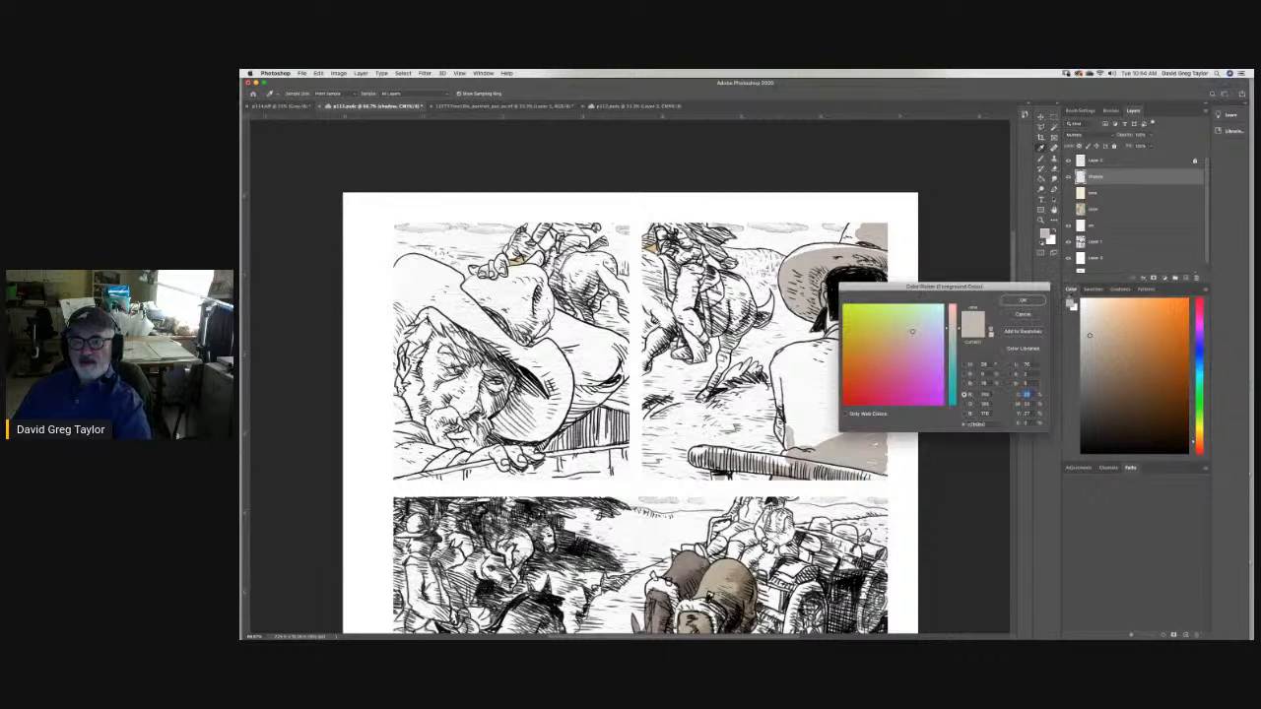
pyautogui.click(1023, 300)
pyautogui.click(1068, 194)
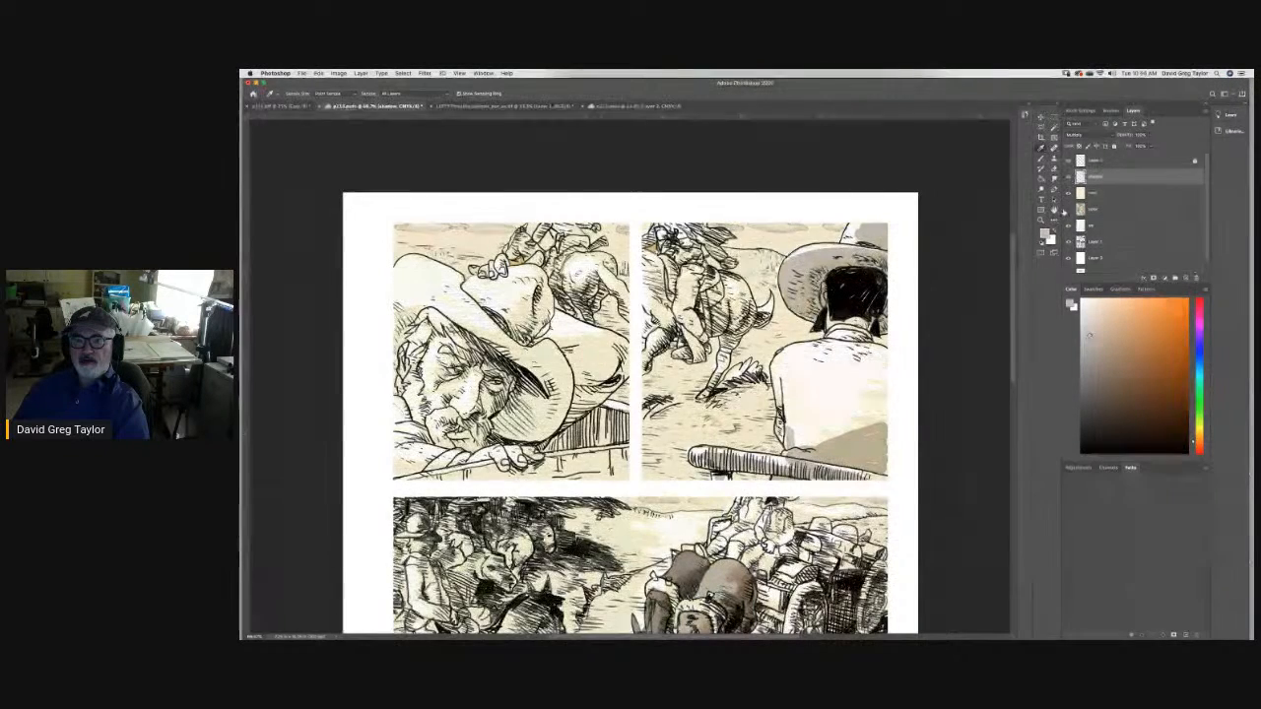
pyautogui.click(1067, 209)
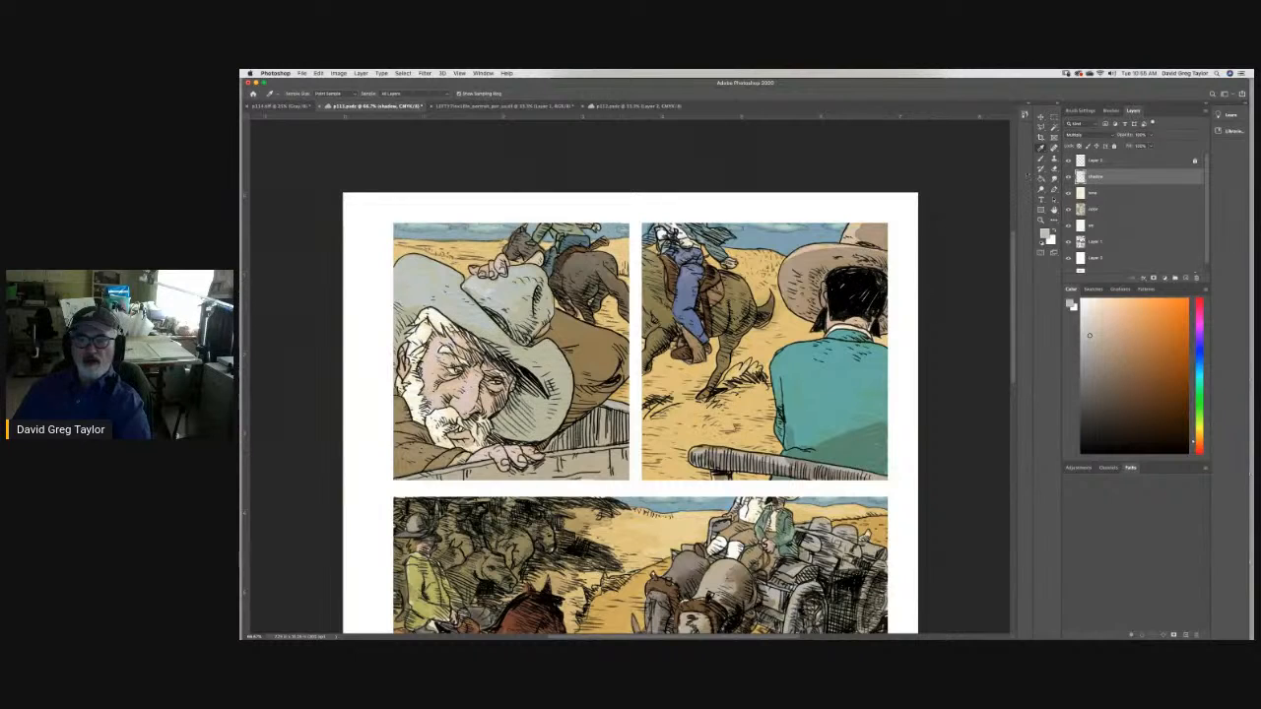
# Brush grey shadows over the galloping rider and horse and the old man's hat, face and hair, and save the page.
pyautogui.press('b')
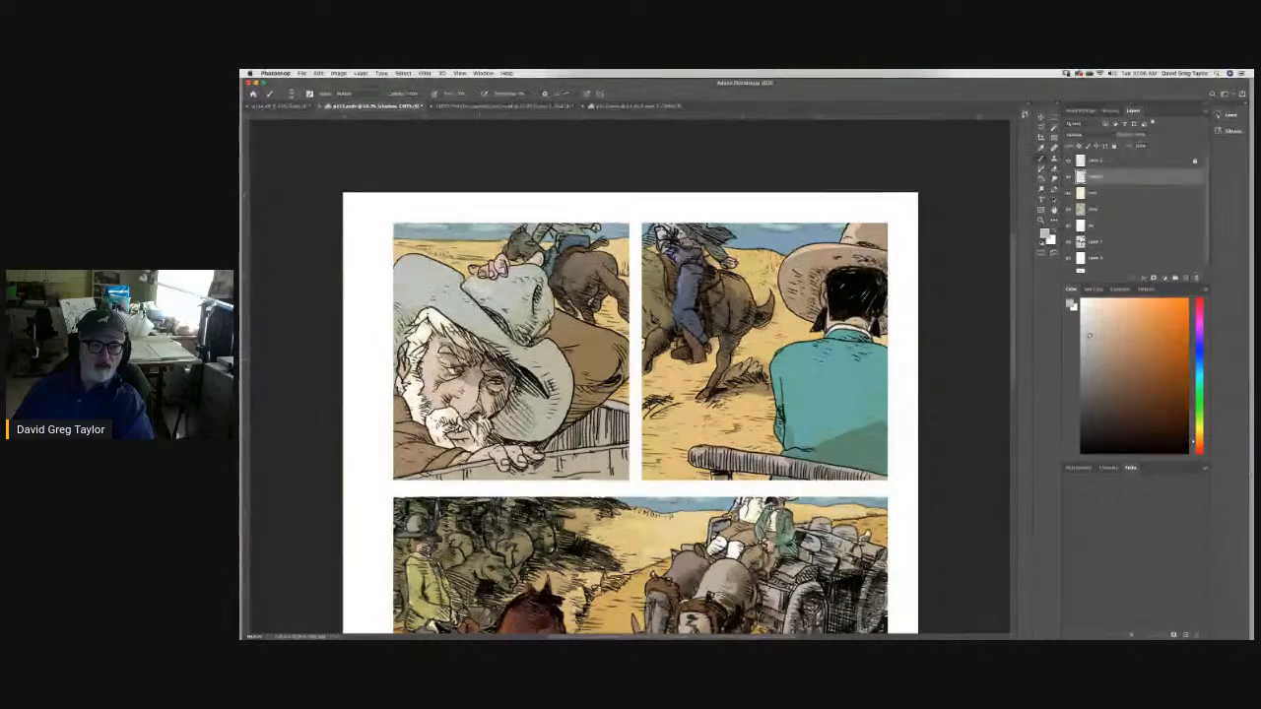
pyautogui.moveTo(516, 394)
pyautogui.mouseDown()
pyautogui.moveTo(544, 376)
pyautogui.moveTo(530, 435)
pyautogui.moveTo(502, 426)
pyautogui.moveTo(522, 419)
pyautogui.moveTo(489, 376)
pyautogui.moveTo(465, 422)
pyautogui.moveTo(490, 422)
pyautogui.moveTo(488, 440)
pyautogui.moveTo(469, 447)
pyautogui.moveTo(445, 429)
pyautogui.moveTo(561, 435)
pyautogui.moveTo(549, 447)
pyautogui.moveTo(612, 429)
pyautogui.moveTo(572, 443)
pyautogui.moveTo(591, 445)
pyautogui.moveTo(589, 420)
pyautogui.moveTo(608, 414)
pyautogui.moveTo(576, 408)
pyautogui.moveTo(619, 366)
pyautogui.moveTo(597, 387)
pyautogui.moveTo(573, 365)
pyautogui.mouseUp()
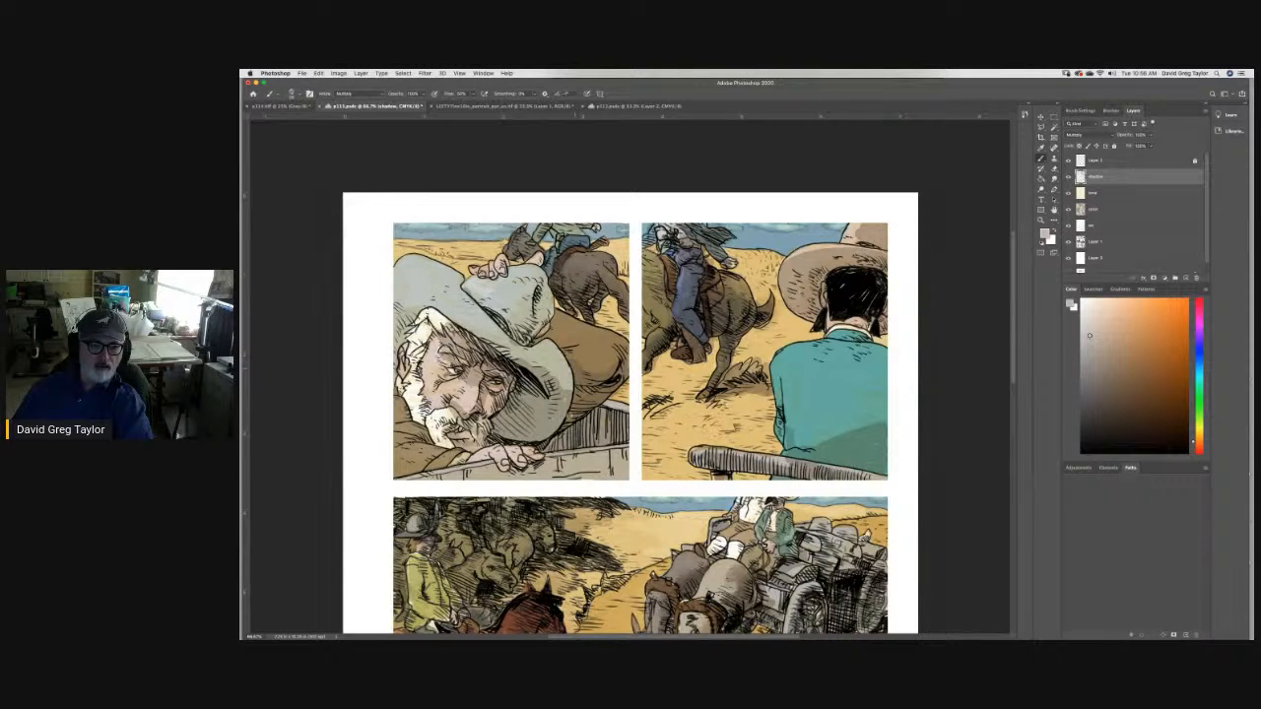
pyautogui.moveTo(418, 349)
pyautogui.mouseDown()
pyautogui.moveTo(406, 375)
pyautogui.moveTo(422, 391)
pyautogui.mouseUp()
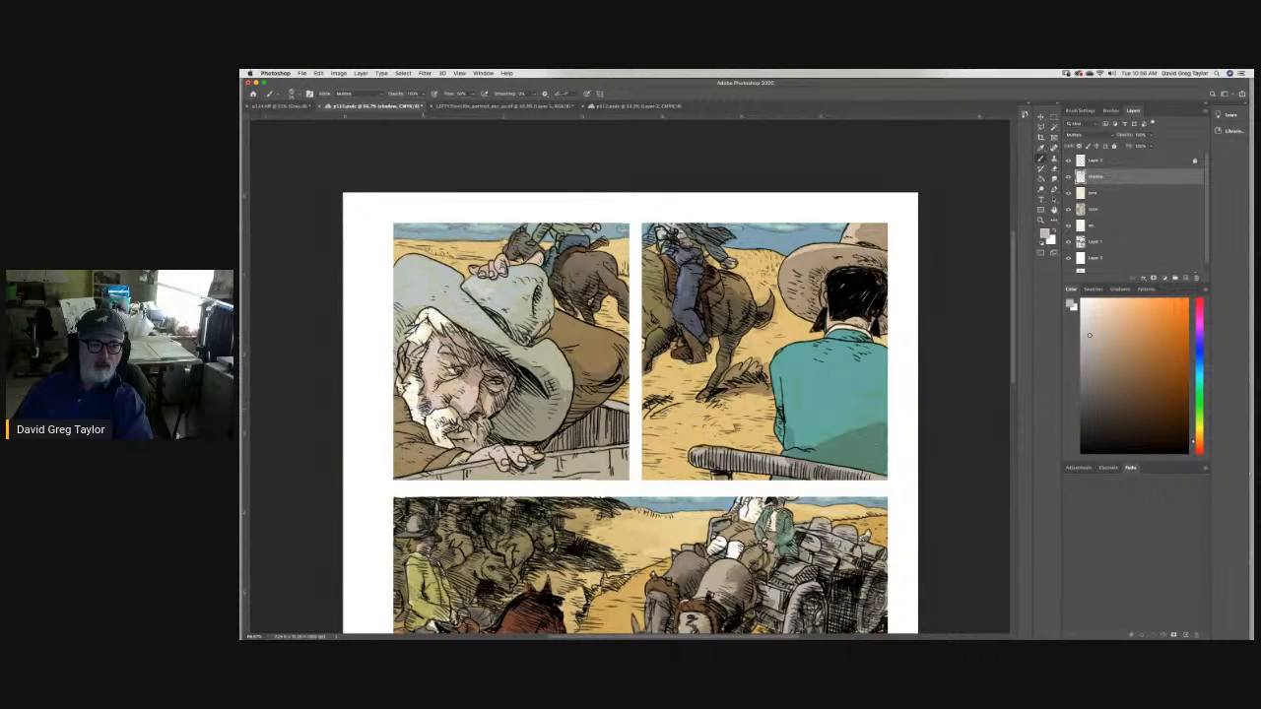
pyautogui.moveTo(433, 443)
pyautogui.mouseDown()
pyautogui.moveTo(452, 441)
pyautogui.moveTo(440, 434)
pyautogui.moveTo(479, 445)
pyautogui.moveTo(497, 417)
pyautogui.moveTo(532, 434)
pyautogui.moveTo(524, 421)
pyautogui.moveTo(566, 404)
pyautogui.moveTo(551, 428)
pyautogui.moveTo(503, 419)
pyautogui.moveTo(513, 396)
pyautogui.moveTo(558, 396)
pyautogui.moveTo(528, 408)
pyautogui.moveTo(532, 422)
pyautogui.mouseUp()
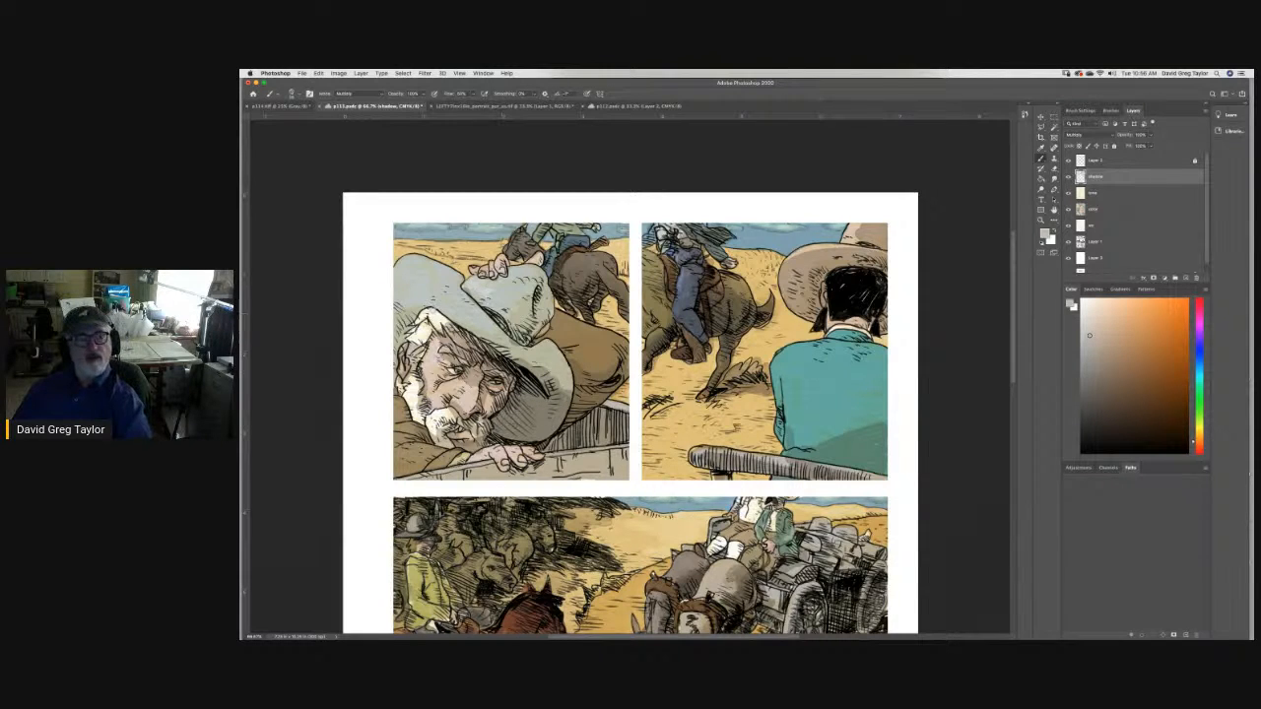
pyautogui.moveTo(467, 288)
pyautogui.mouseDown()
pyautogui.moveTo(542, 327)
pyautogui.moveTo(545, 279)
pyautogui.moveTo(501, 317)
pyautogui.moveTo(527, 331)
pyautogui.moveTo(560, 322)
pyautogui.mouseUp()
pyautogui.moveTo(520, 272); pyautogui.dragTo(495, 279)
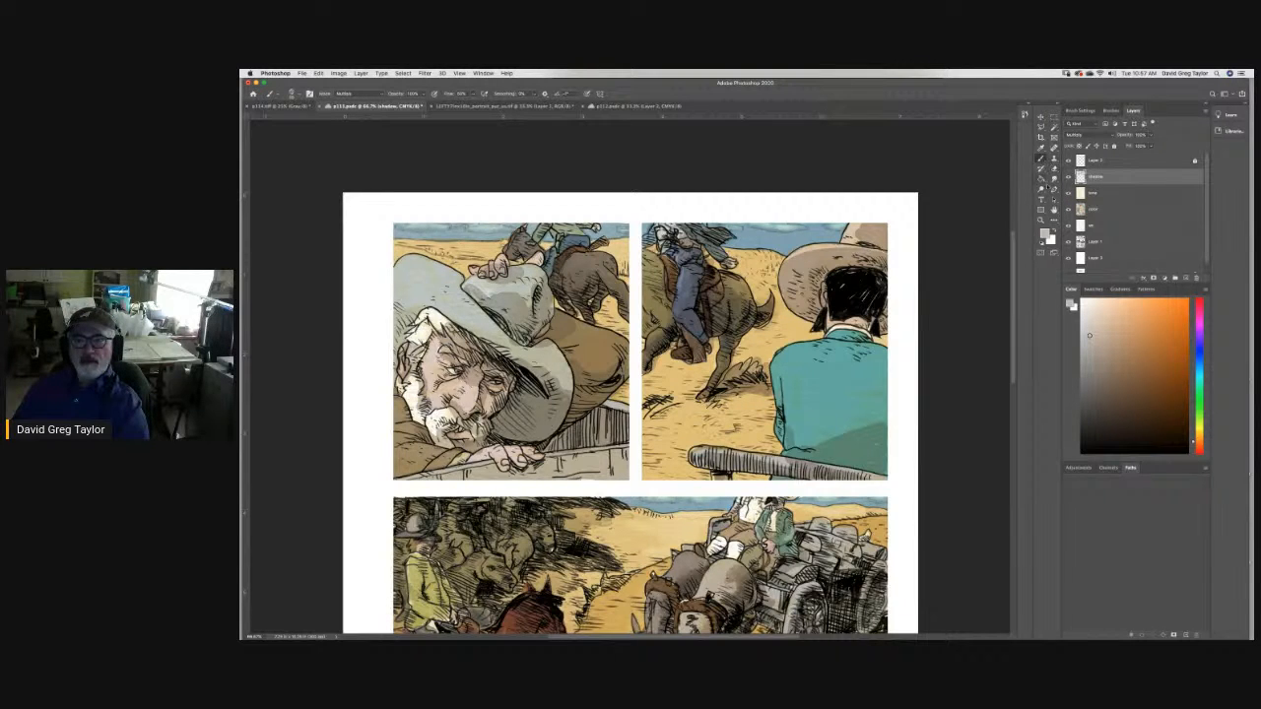
pyautogui.press('e')
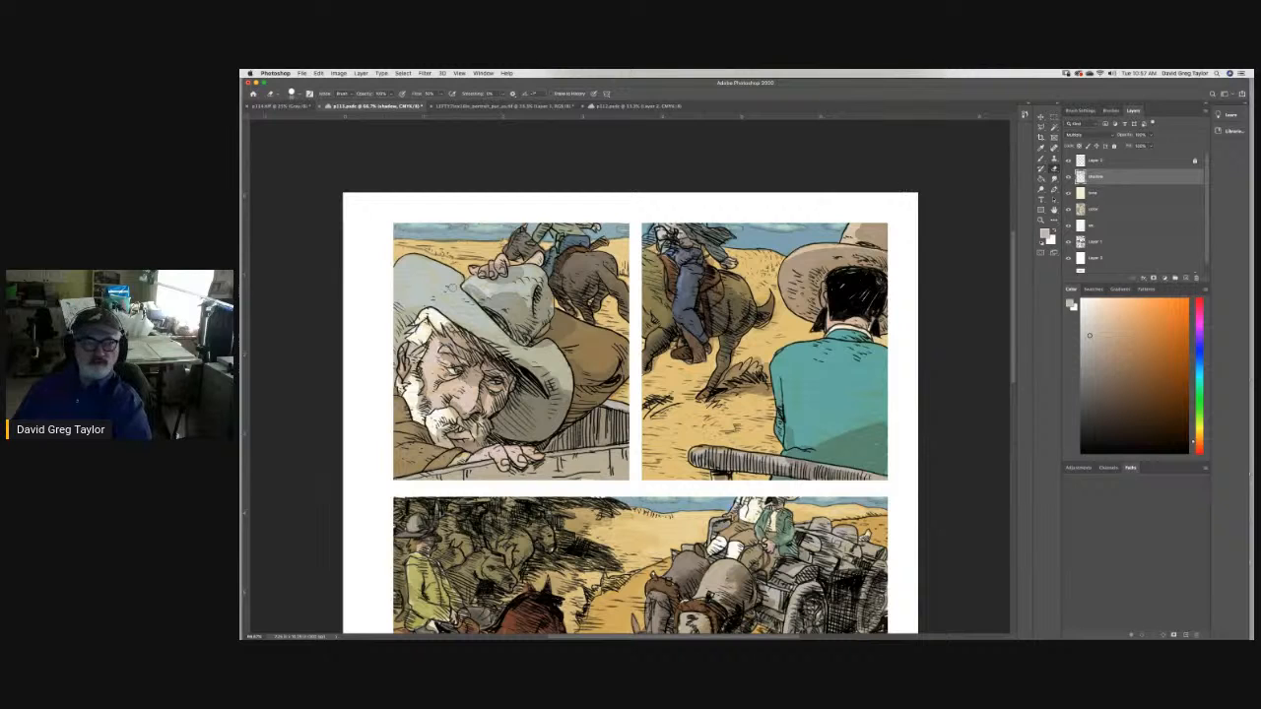
pyautogui.press('super+s')
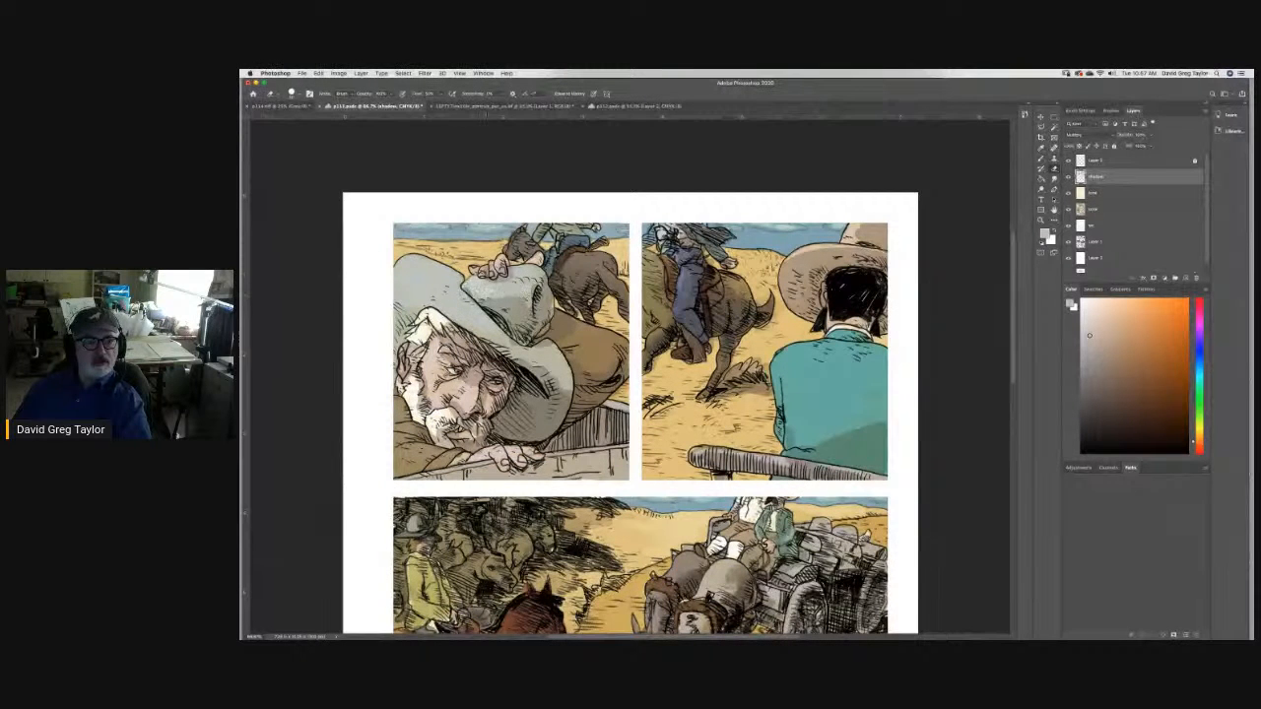
# Brush grey shadow along the wagon's wooden side beneath the old man's hand in the upper-left panel.
pyautogui.press('b')
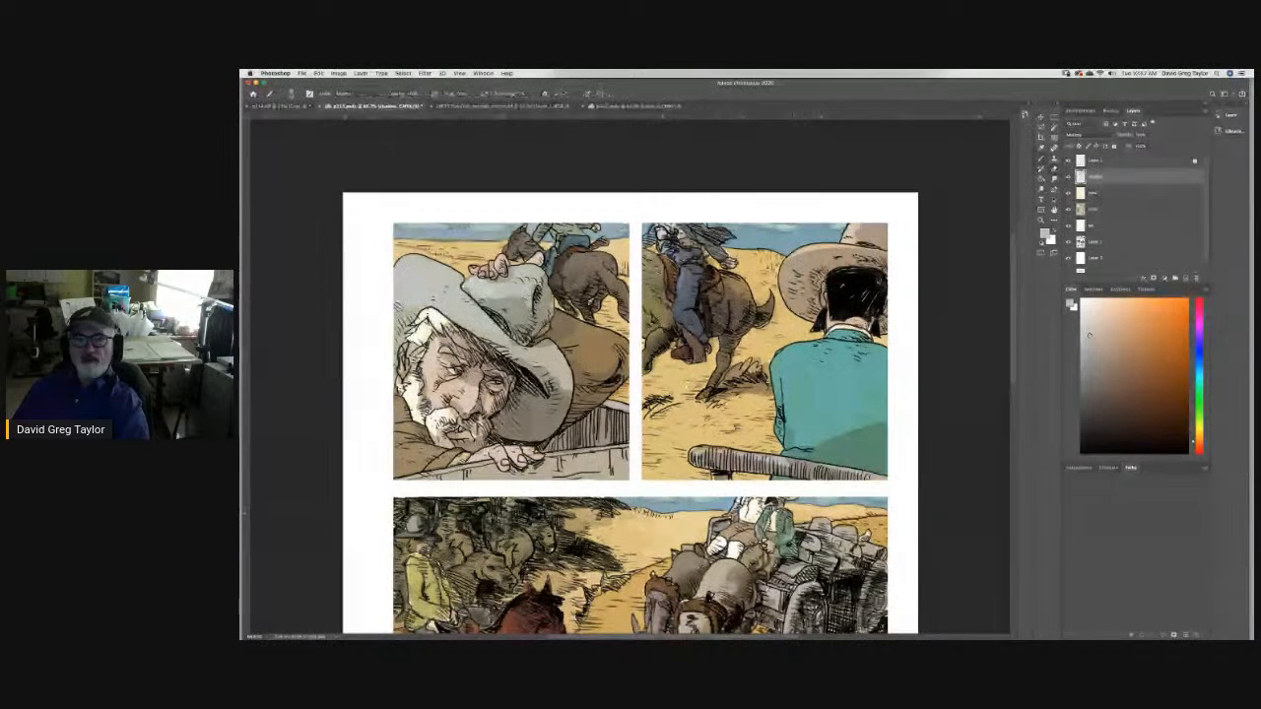
pyautogui.moveTo(451, 471)
pyautogui.mouseDown()
pyautogui.moveTo(605, 460)
pyautogui.moveTo(517, 452)
pyautogui.mouseUp()
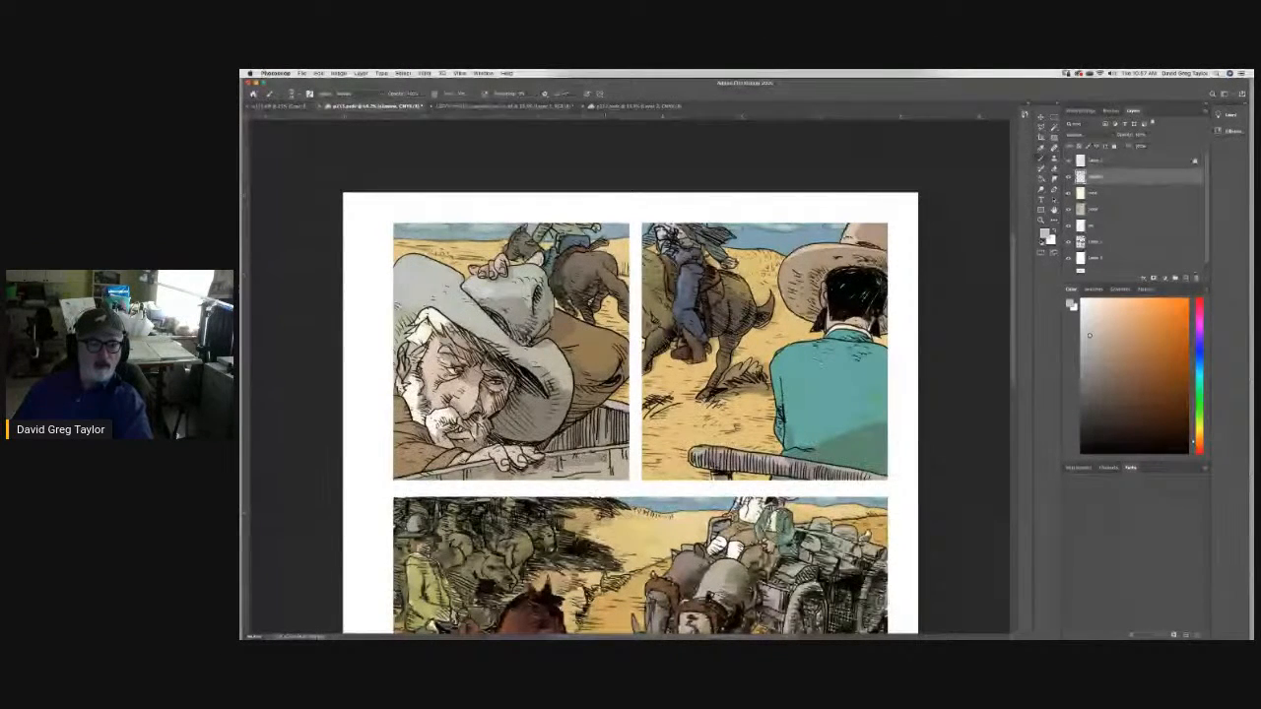
pyautogui.moveTo(619, 463)
pyautogui.mouseDown()
pyautogui.moveTo(532, 471)
pyautogui.moveTo(597, 471)
pyautogui.mouseUp()
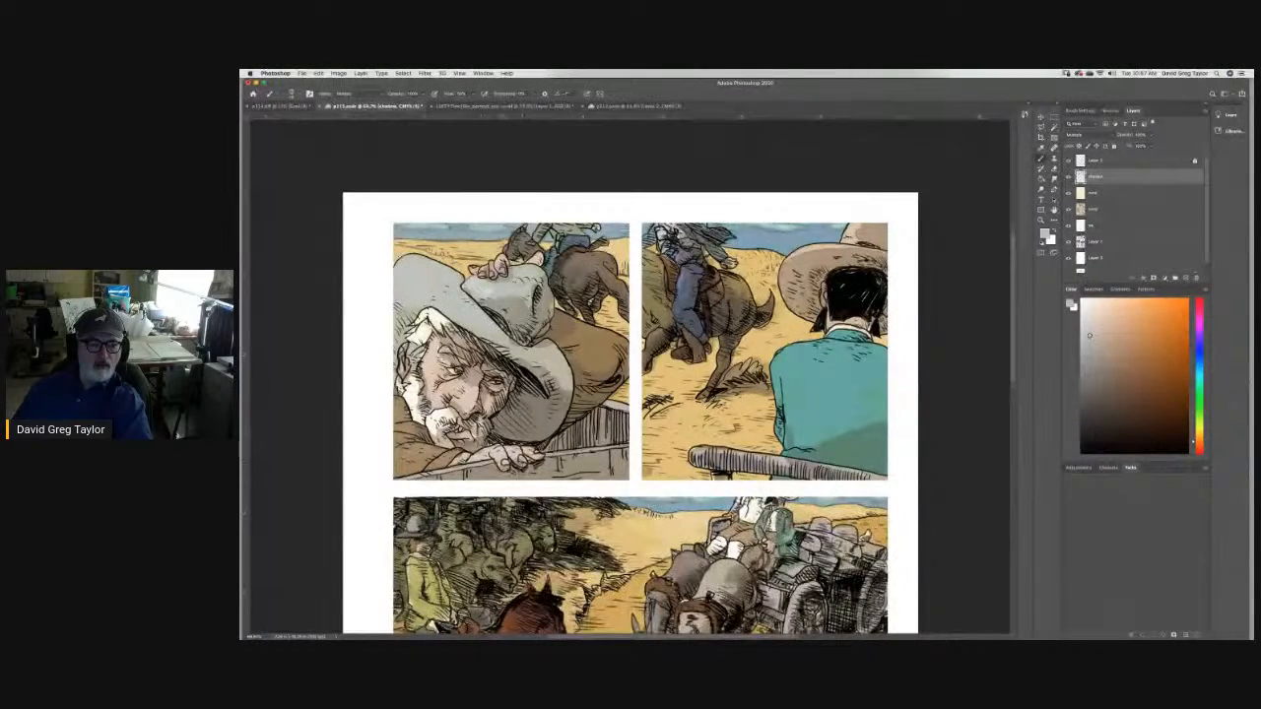
# Brush grey shadow over the galloping horse in the upper-left panel, and undo the last stroke.
pyautogui.press('e')
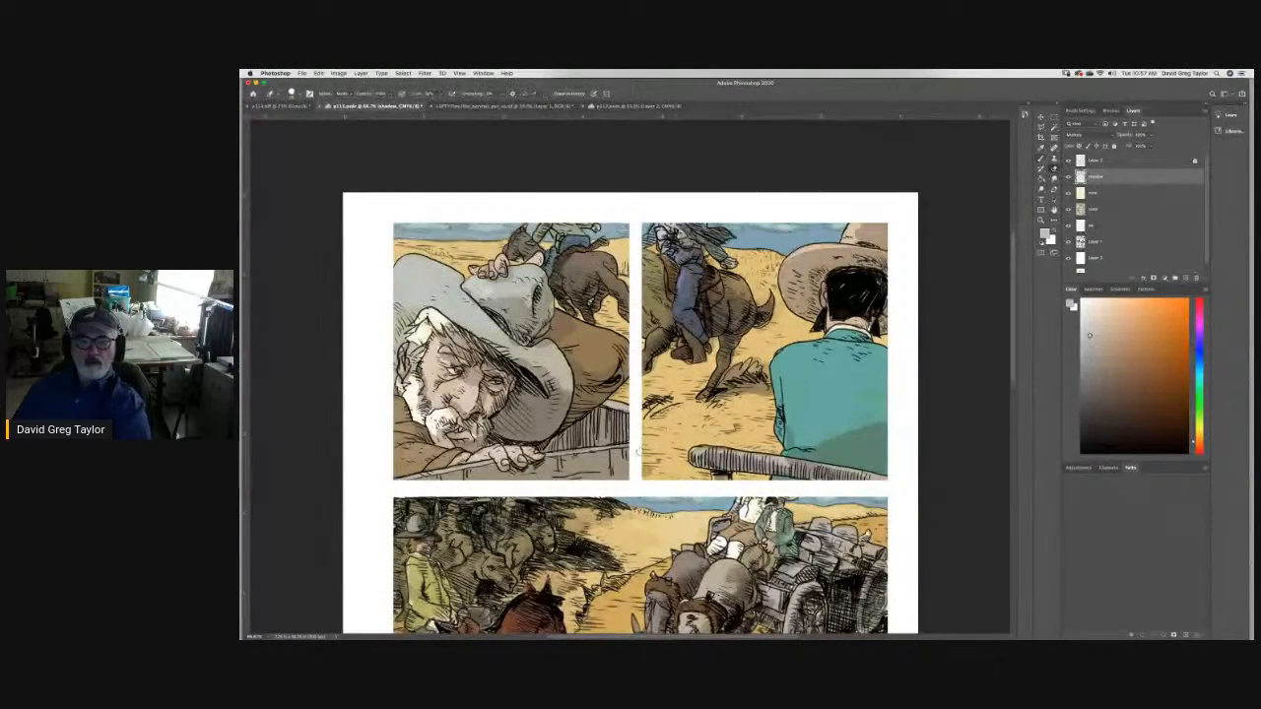
pyautogui.press('b')
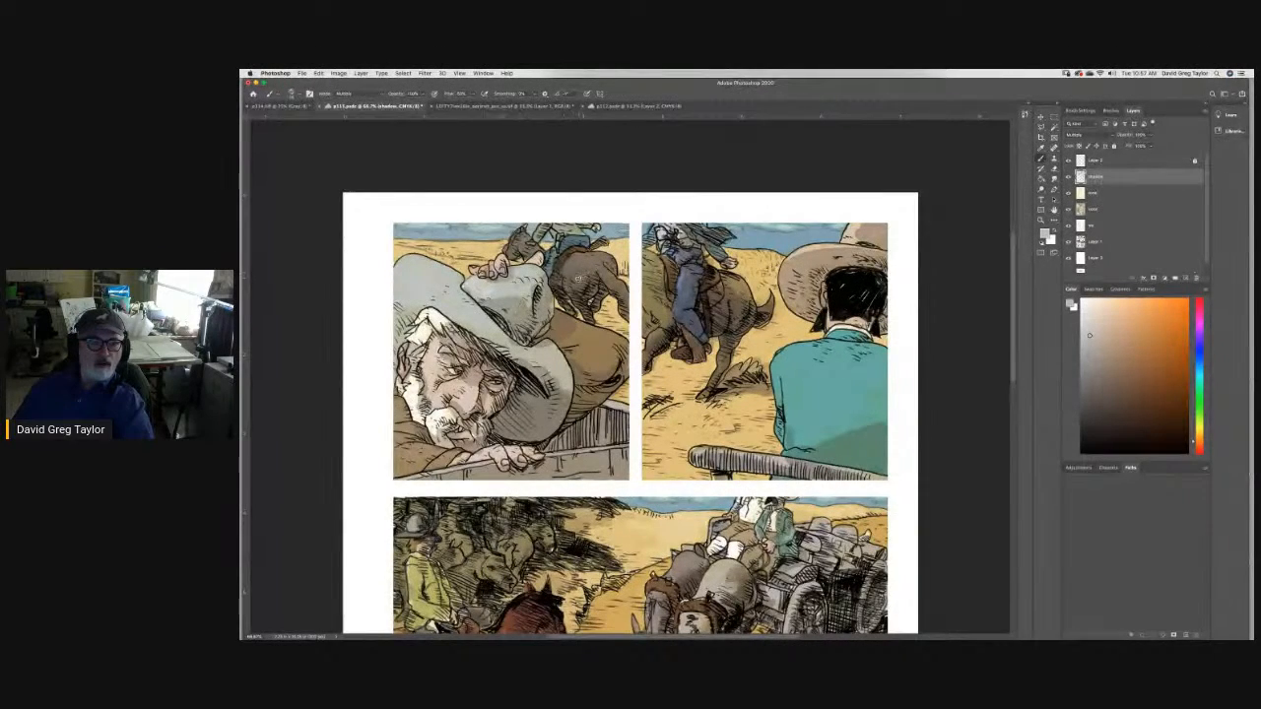
pyautogui.moveTo(575, 257); pyautogui.dragTo(563, 232)
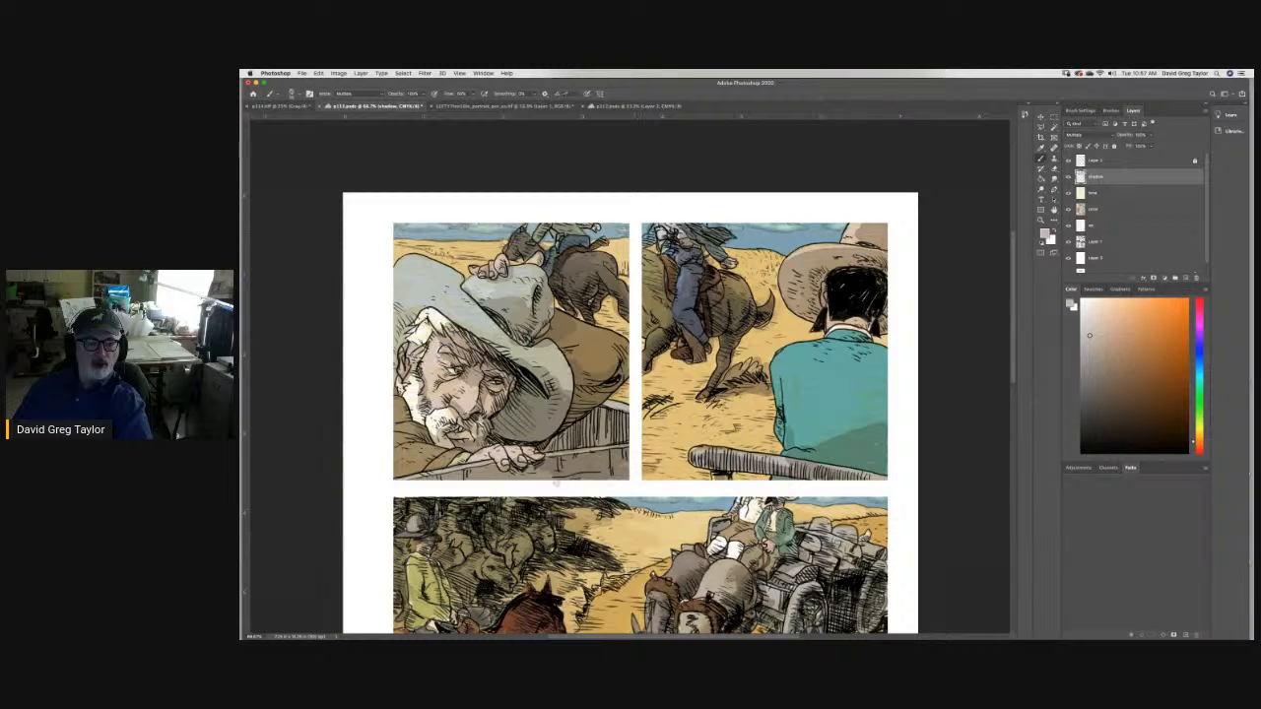
pyautogui.press('super+z')
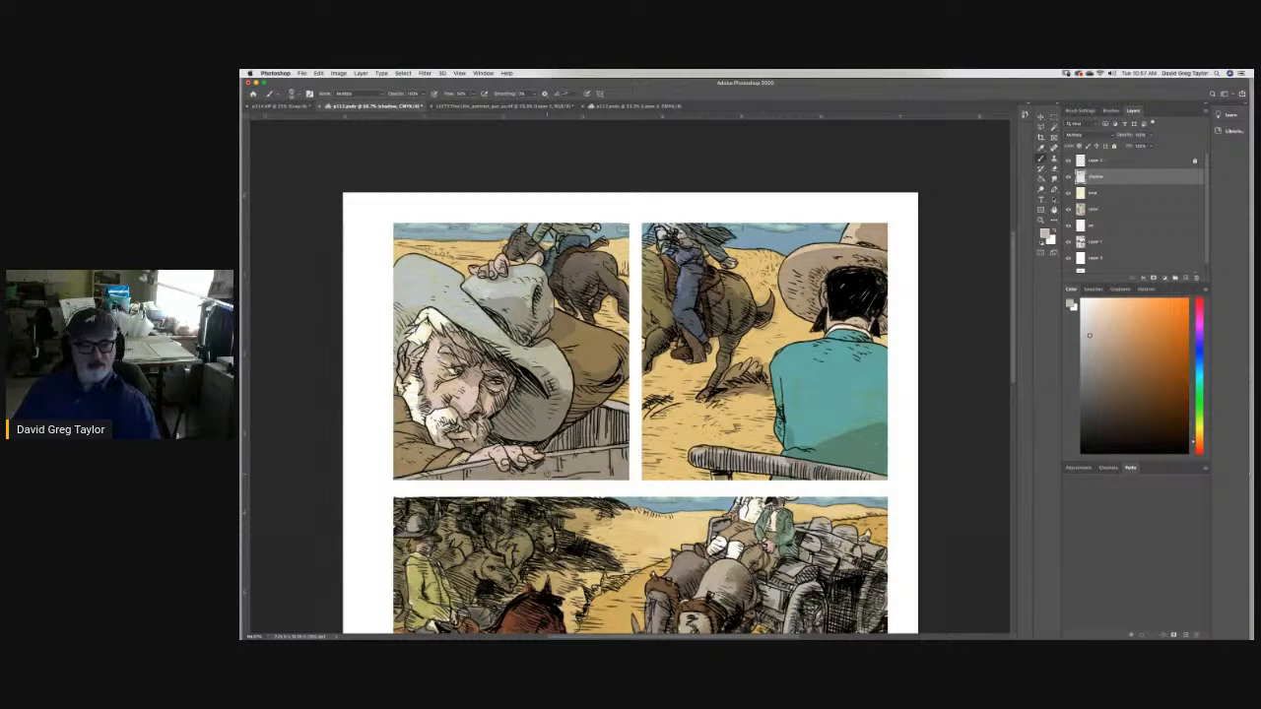
# Brush grey shadow across the wagon's wooden boards beneath the old man's hand, and over his face and hat brim.
pyautogui.moveTo(606, 480)
pyautogui.mouseDown()
pyautogui.moveTo(611, 463)
pyautogui.moveTo(621, 478)
pyautogui.moveTo(591, 465)
pyautogui.moveTo(615, 455)
pyautogui.mouseUp()
pyautogui.moveTo(537, 461)
pyautogui.mouseDown()
pyautogui.moveTo(597, 478)
pyautogui.moveTo(458, 479)
pyautogui.mouseUp()
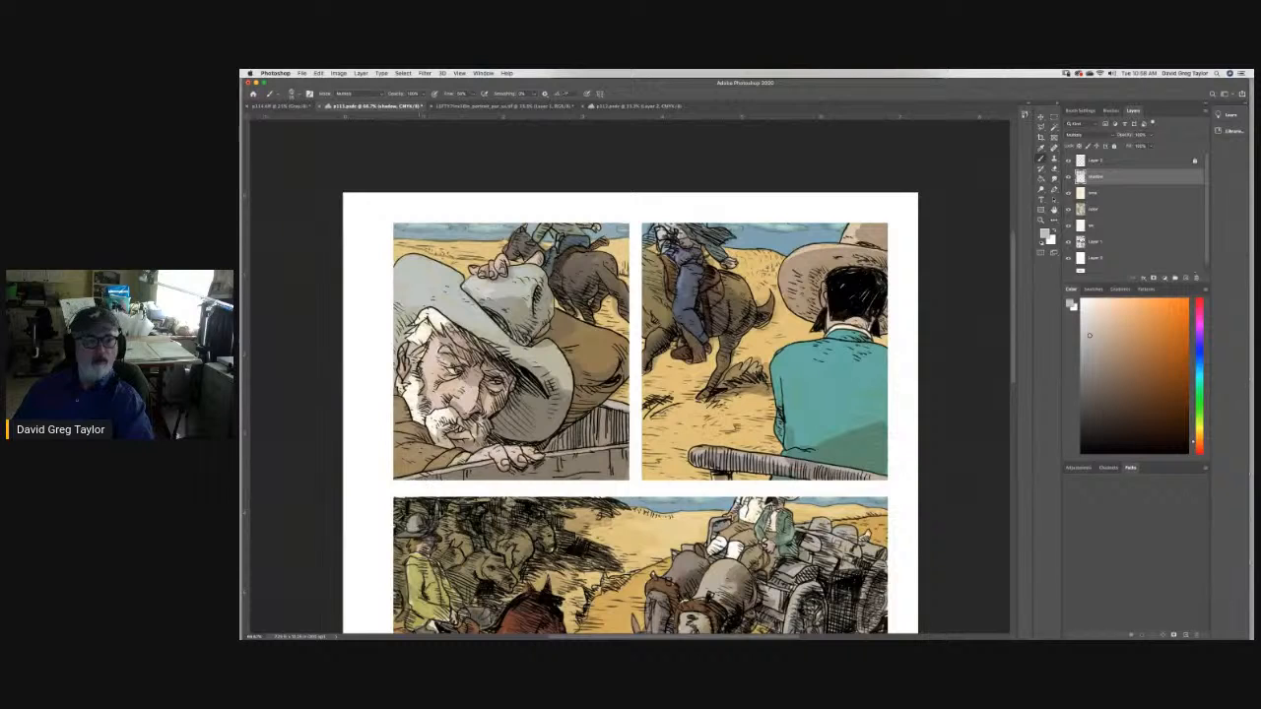
pyautogui.moveTo(606, 462)
pyautogui.mouseDown()
pyautogui.moveTo(558, 470)
pyautogui.moveTo(630, 477)
pyautogui.mouseUp()
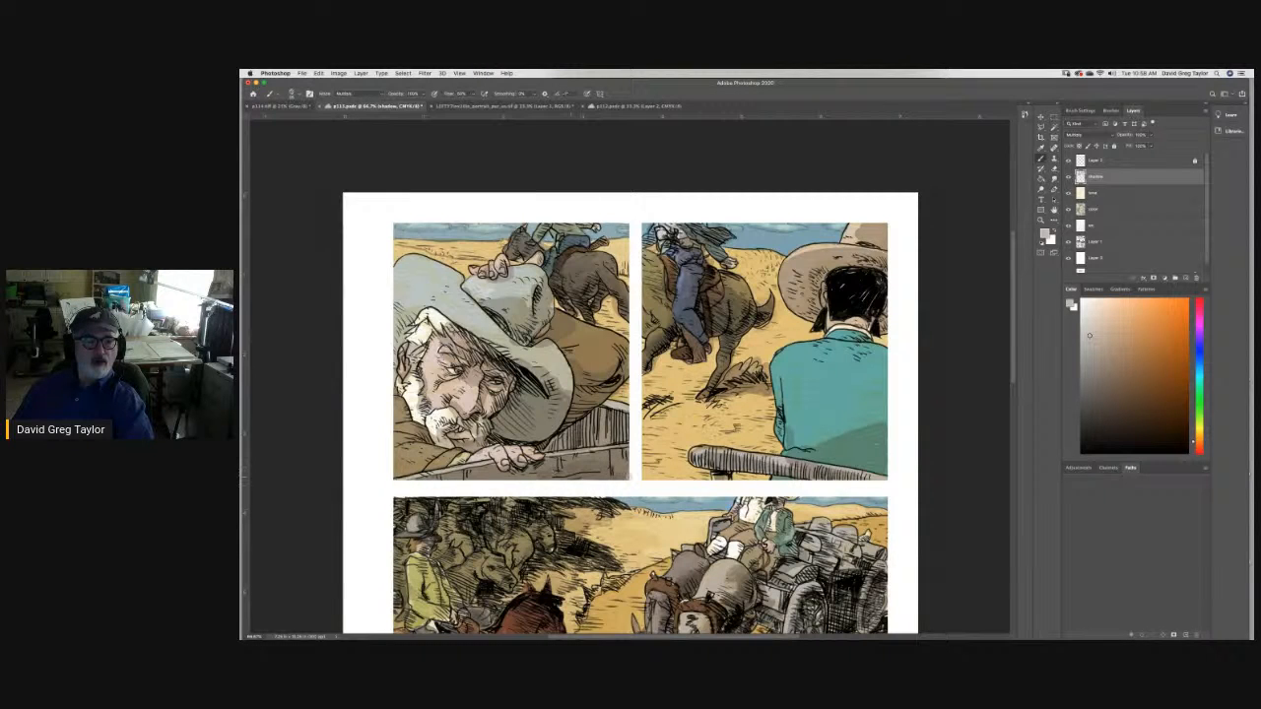
pyautogui.press('super+z')
pyautogui.moveTo(580, 466)
pyautogui.mouseDown()
pyautogui.moveTo(627, 455)
pyautogui.moveTo(557, 463)
pyautogui.moveTo(522, 484)
pyautogui.mouseUp()
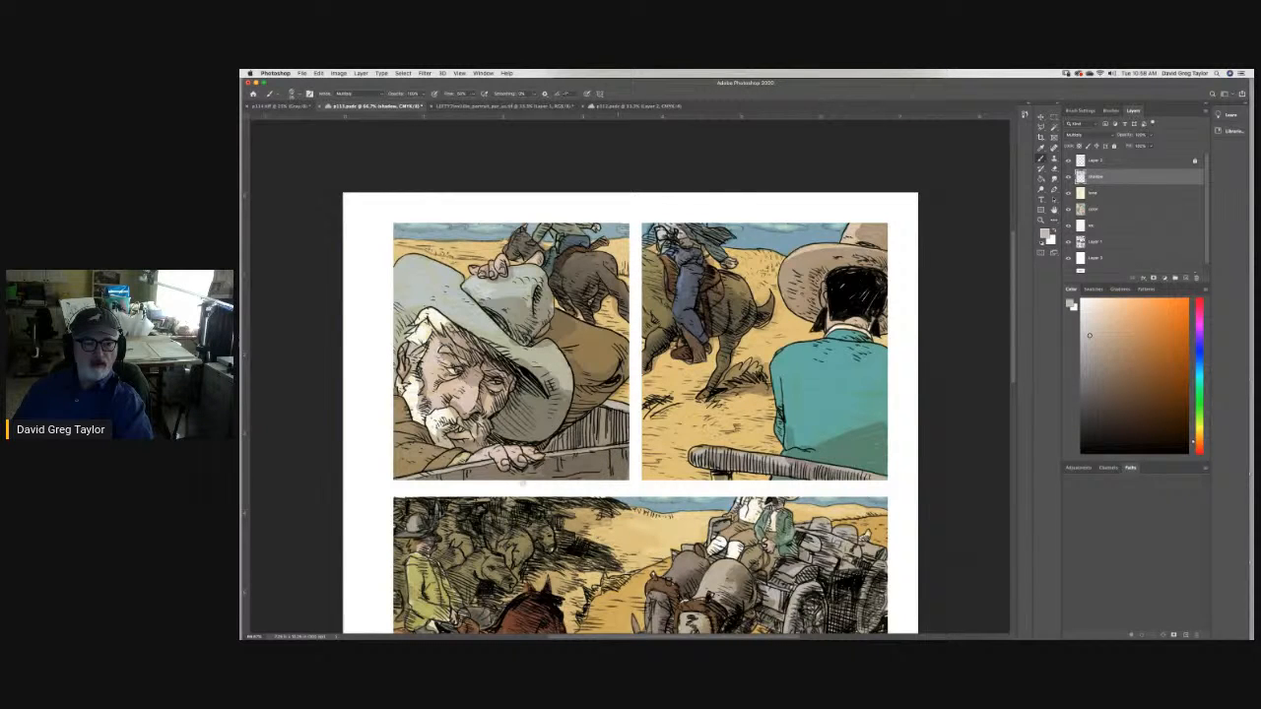
pyautogui.moveTo(593, 453)
pyautogui.mouseDown()
pyautogui.moveTo(537, 473)
pyautogui.moveTo(419, 480)
pyautogui.mouseUp()
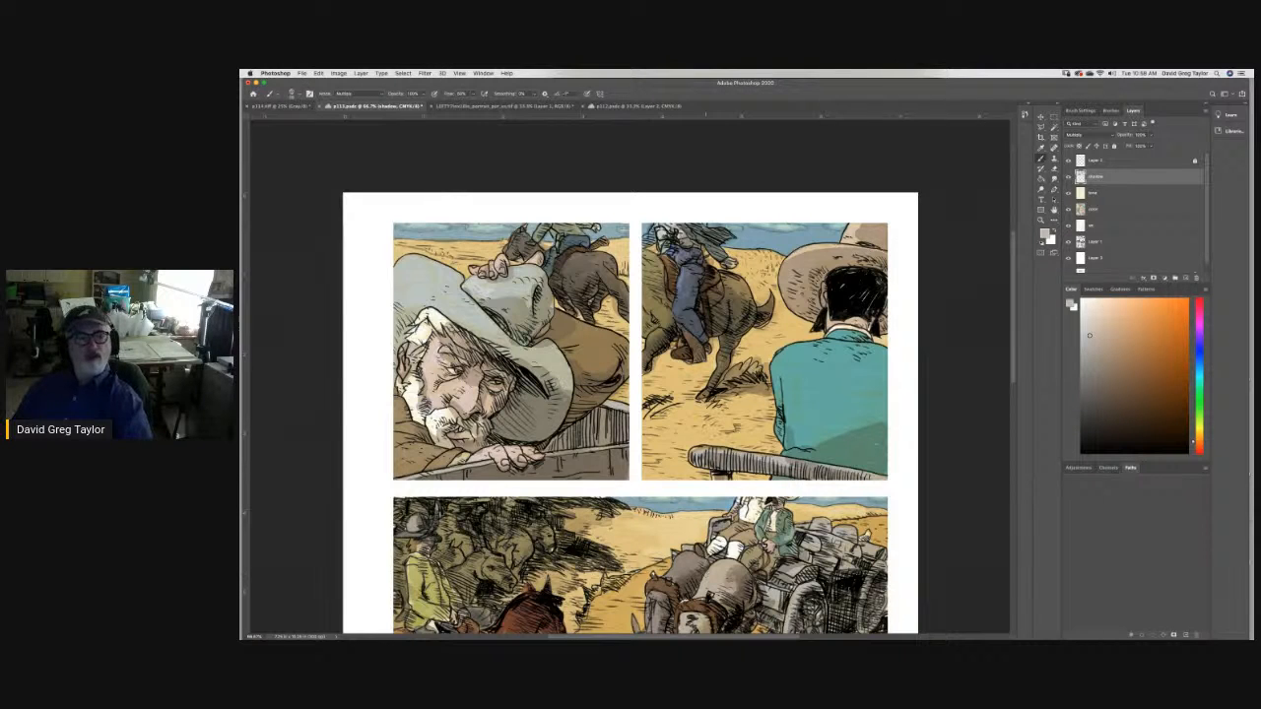
pyautogui.moveTo(448, 333)
pyautogui.mouseDown()
pyautogui.moveTo(440, 315)
pyautogui.moveTo(524, 398)
pyautogui.moveTo(538, 386)
pyautogui.moveTo(528, 404)
pyautogui.mouseUp()
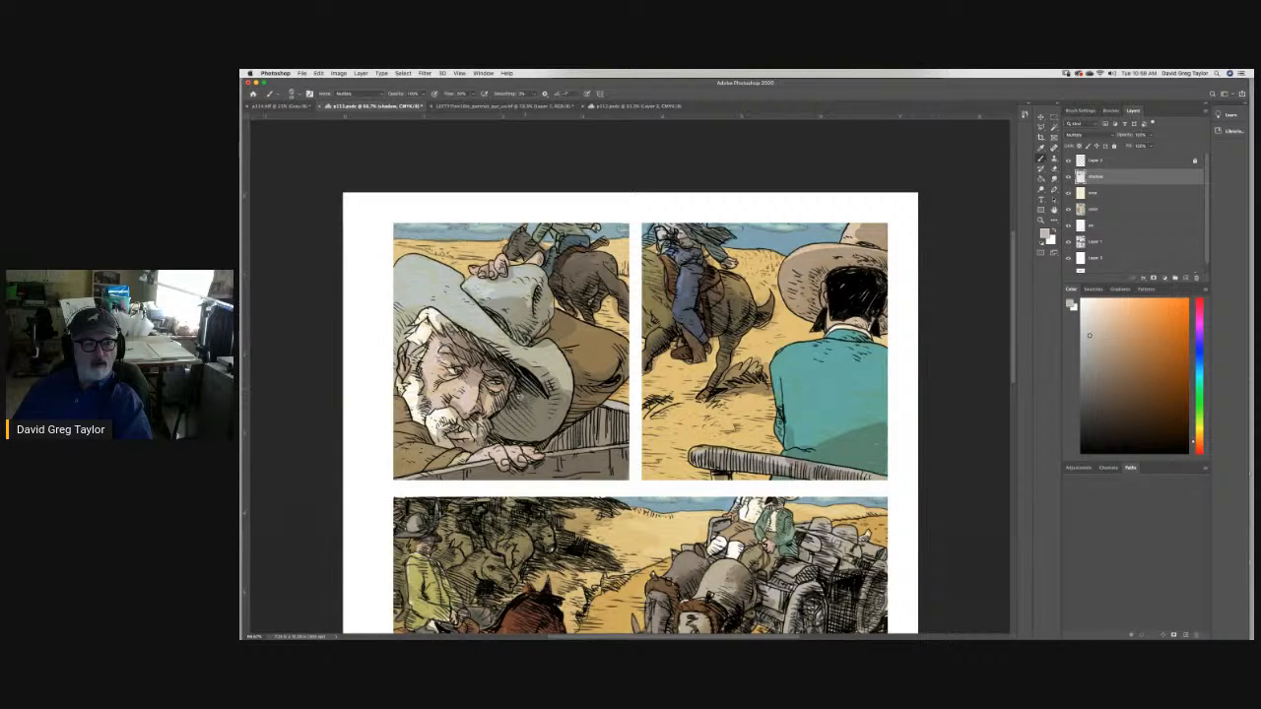
pyautogui.moveTo(449, 324)
pyautogui.mouseDown()
pyautogui.moveTo(503, 368)
pyautogui.moveTo(514, 405)
pyautogui.mouseUp()
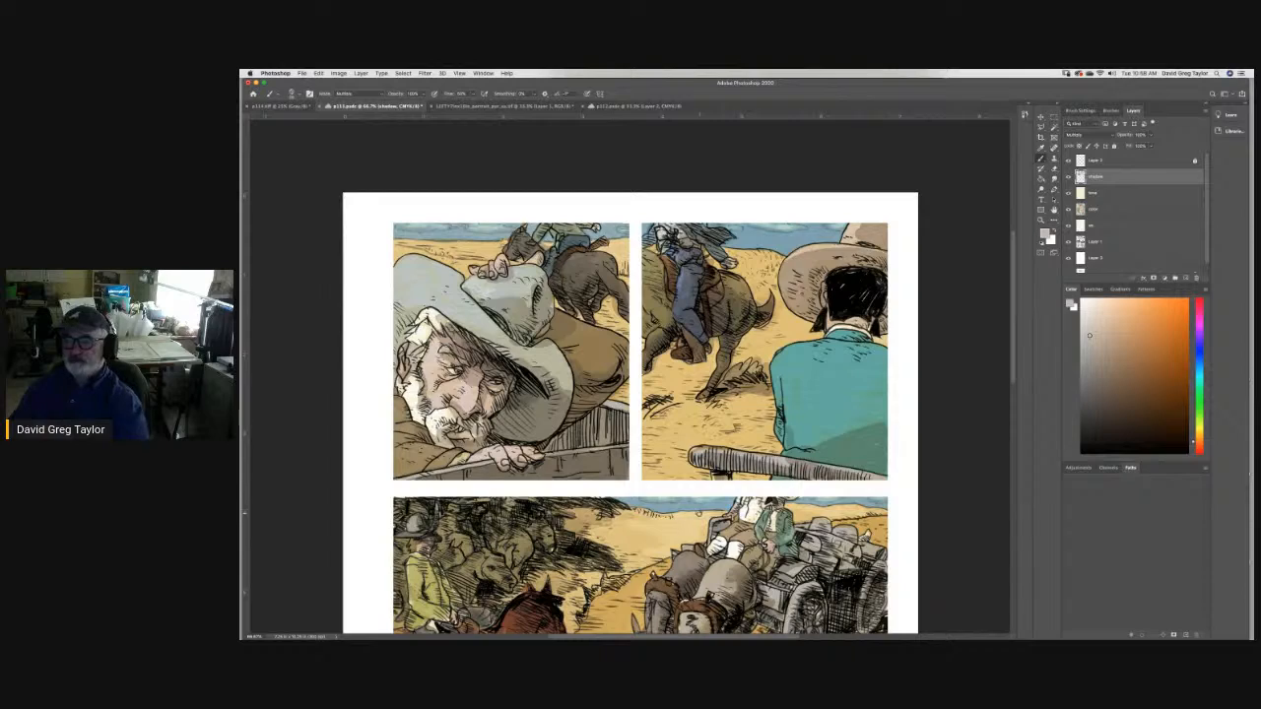
# Brush grey shadow on the ground under the wagon and over the draft horses' legs and bodies in the middle panel.
pyautogui.scroll(-5, 1015, 371)
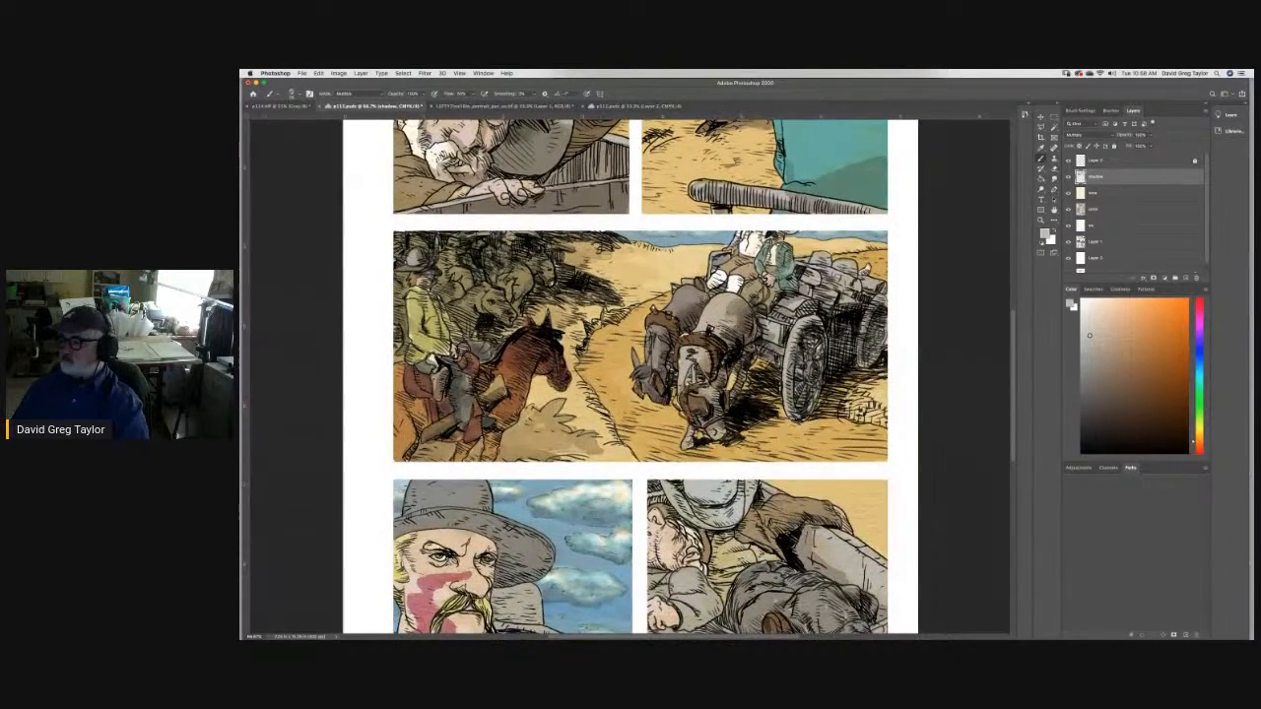
pyautogui.hotkey('ctrl', 'Right')
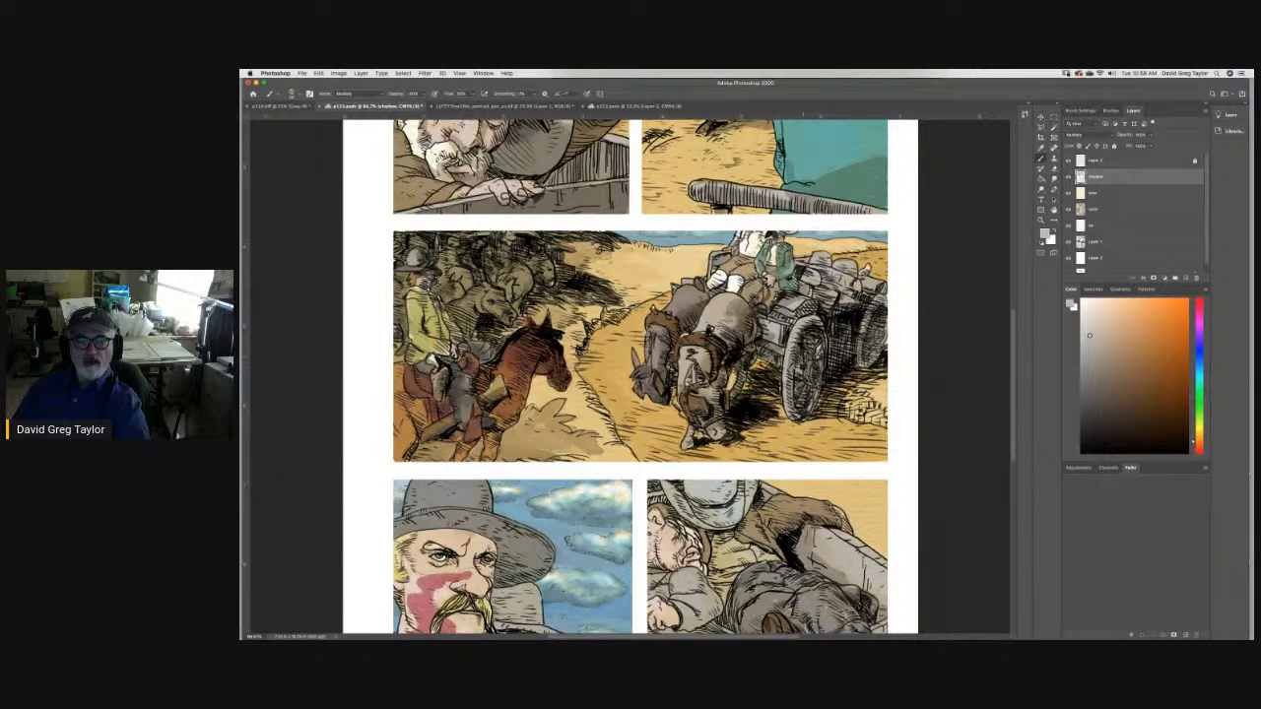
pyautogui.moveTo(800, 384)
pyautogui.mouseDown()
pyautogui.moveTo(867, 408)
pyautogui.moveTo(872, 349)
pyautogui.moveTo(872, 377)
pyautogui.moveTo(838, 364)
pyautogui.moveTo(843, 305)
pyautogui.moveTo(785, 300)
pyautogui.moveTo(790, 250)
pyautogui.moveTo(772, 241)
pyautogui.moveTo(774, 299)
pyautogui.moveTo(747, 305)
pyautogui.moveTo(731, 384)
pyautogui.mouseUp()
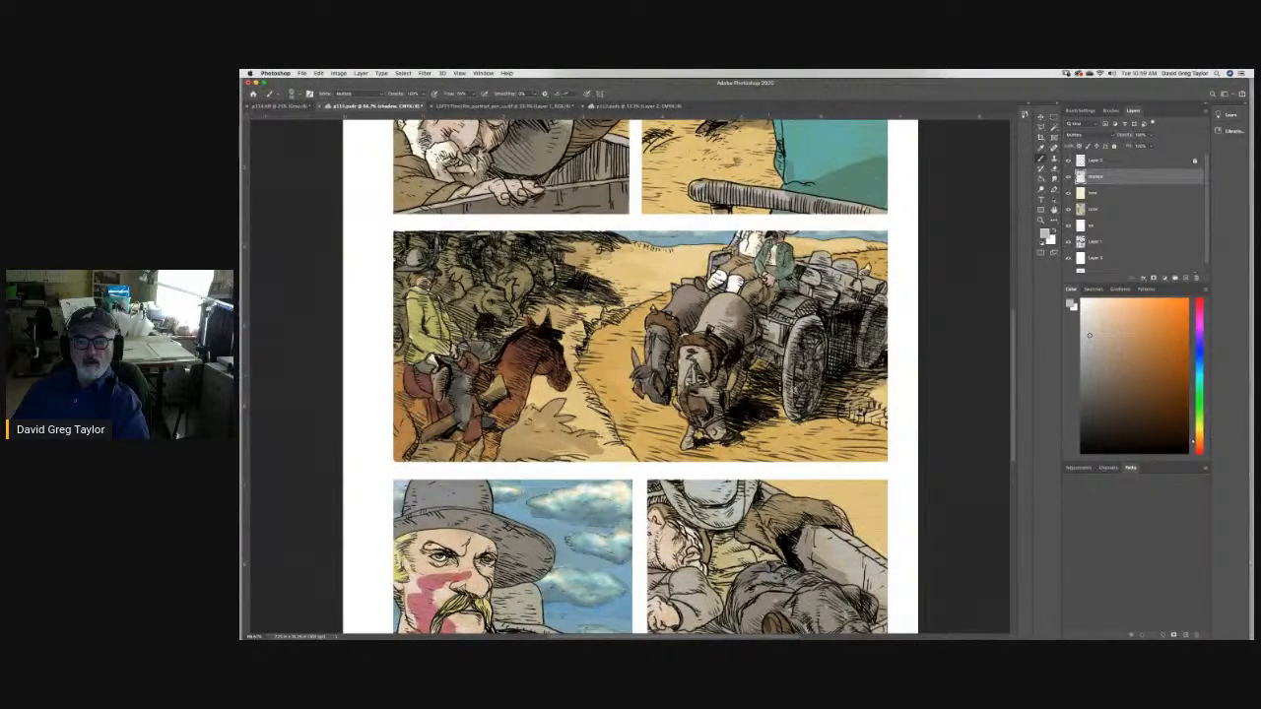
pyautogui.moveTo(751, 391)
pyautogui.mouseDown()
pyautogui.moveTo(774, 406)
pyautogui.moveTo(759, 430)
pyautogui.moveTo(744, 428)
pyautogui.moveTo(851, 402)
pyautogui.mouseUp()
pyautogui.moveTo(722, 440); pyautogui.dragTo(703, 440)
pyautogui.moveTo(674, 377)
pyautogui.mouseDown()
pyautogui.moveTo(679, 335)
pyautogui.moveTo(726, 283)
pyautogui.mouseUp()
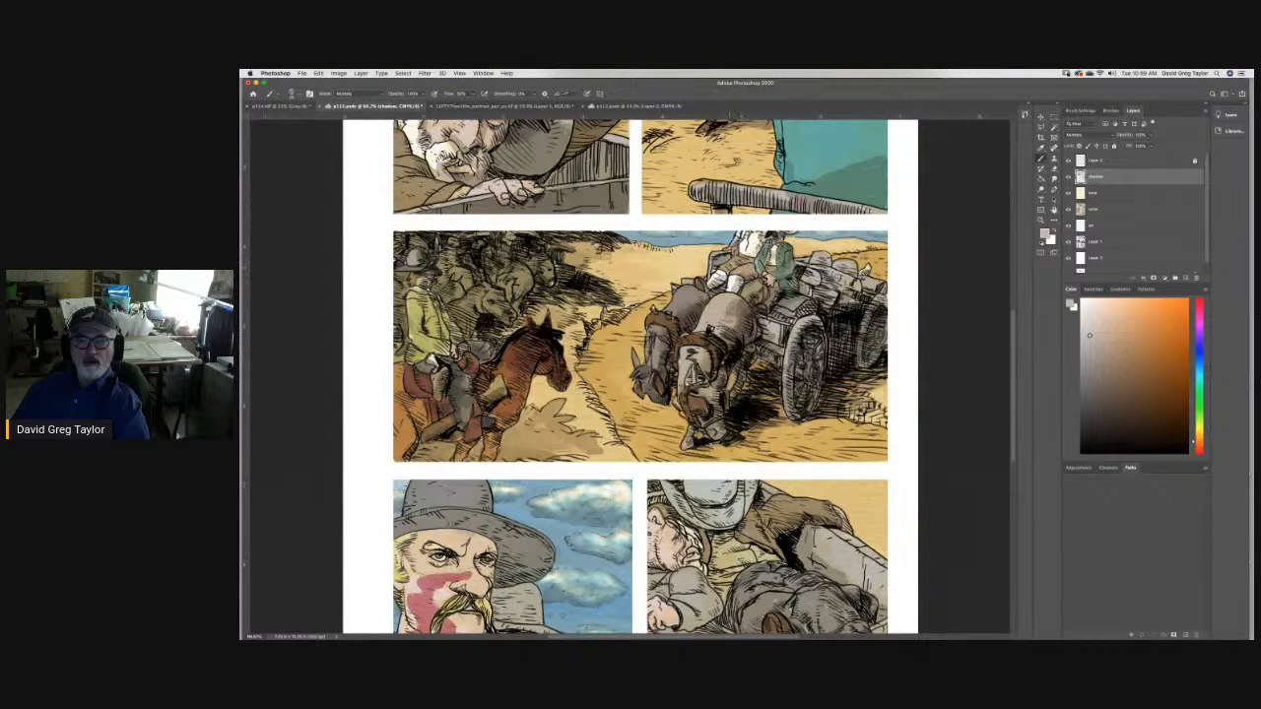
# Brush grey shadow over the wagon's seated riders, its load, the front wheel and the front boards in the middle panel.
pyautogui.moveTo(733, 258); pyautogui.dragTo(718, 271)
pyautogui.moveTo(826, 256)
pyautogui.mouseDown()
pyautogui.moveTo(874, 286)
pyautogui.moveTo(828, 292)
pyautogui.moveTo(821, 281)
pyautogui.mouseUp()
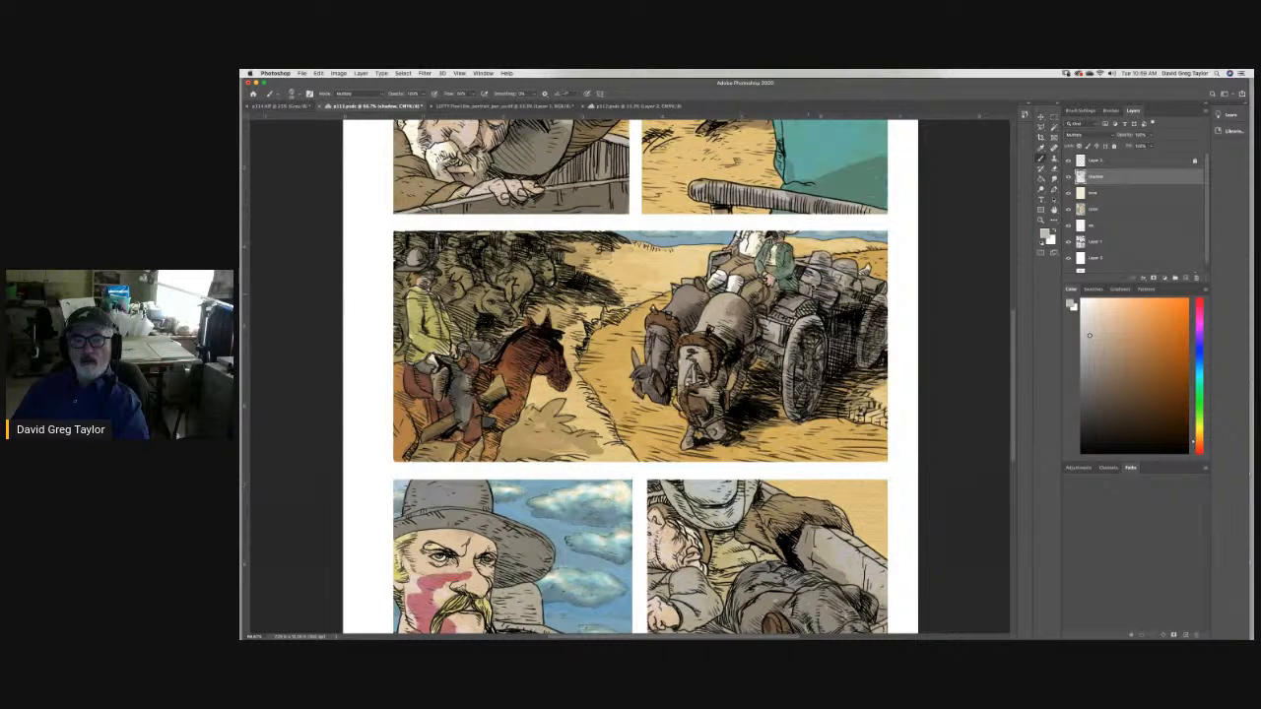
pyautogui.moveTo(817, 373)
pyautogui.mouseDown()
pyautogui.moveTo(852, 368)
pyautogui.moveTo(828, 382)
pyautogui.mouseUp()
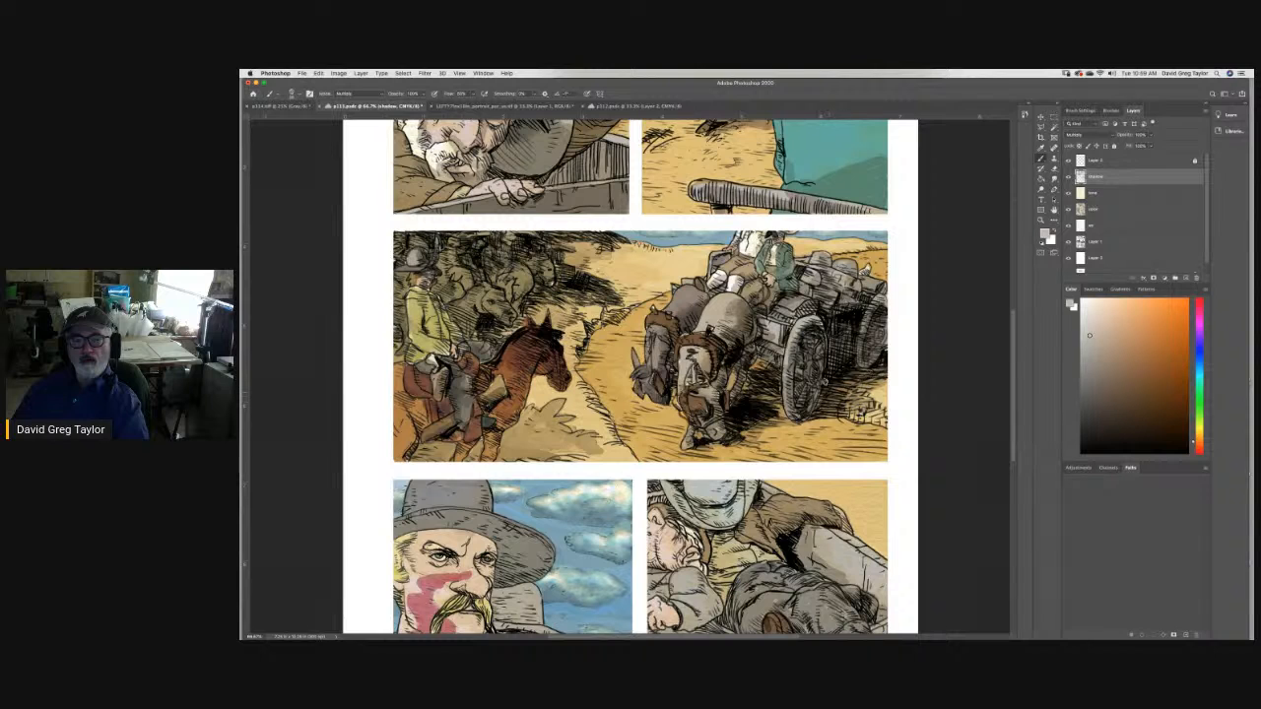
pyautogui.moveTo(765, 331)
pyautogui.mouseDown()
pyautogui.moveTo(765, 347)
pyautogui.moveTo(777, 298)
pyautogui.mouseUp()
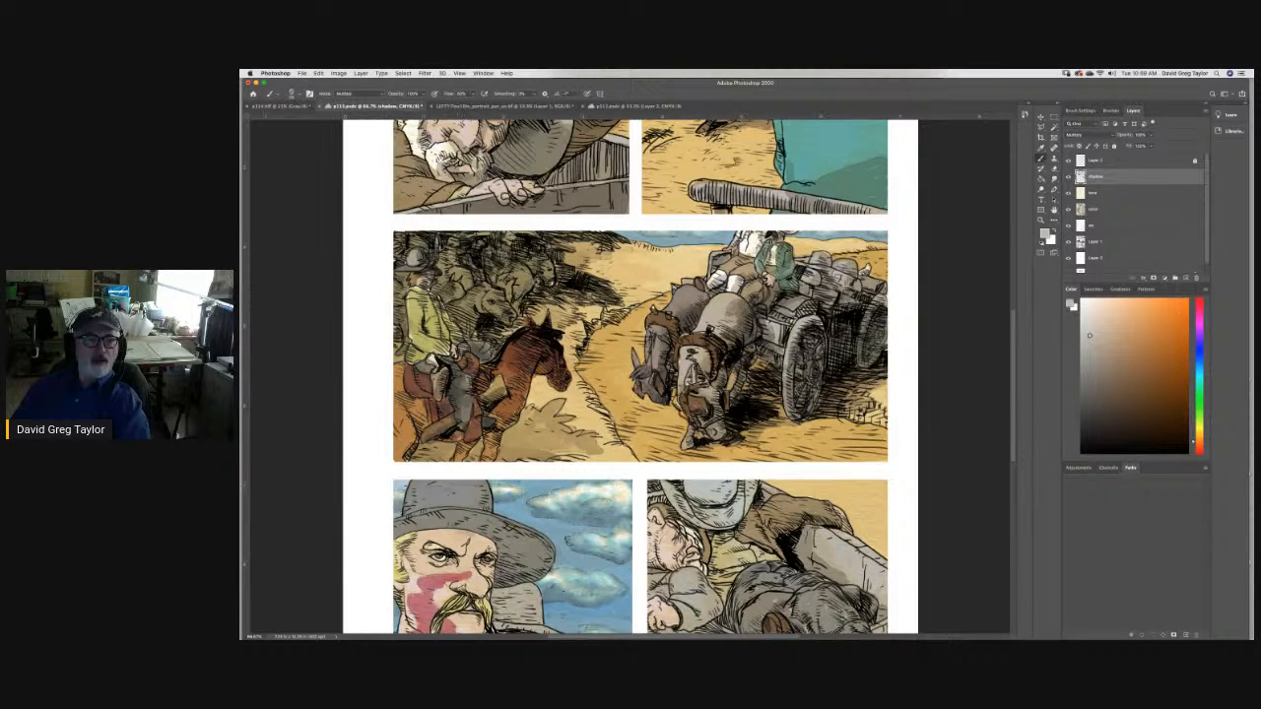
# Brush grey shadow over the dark herd and foliage behind the mounted rider in the middle panel.
pyautogui.moveTo(589, 239)
pyautogui.mouseDown()
pyautogui.moveTo(607, 254)
pyautogui.moveTo(577, 246)
pyautogui.moveTo(540, 272)
pyautogui.moveTo(510, 242)
pyautogui.moveTo(541, 241)
pyautogui.moveTo(420, 245)
pyautogui.mouseUp()
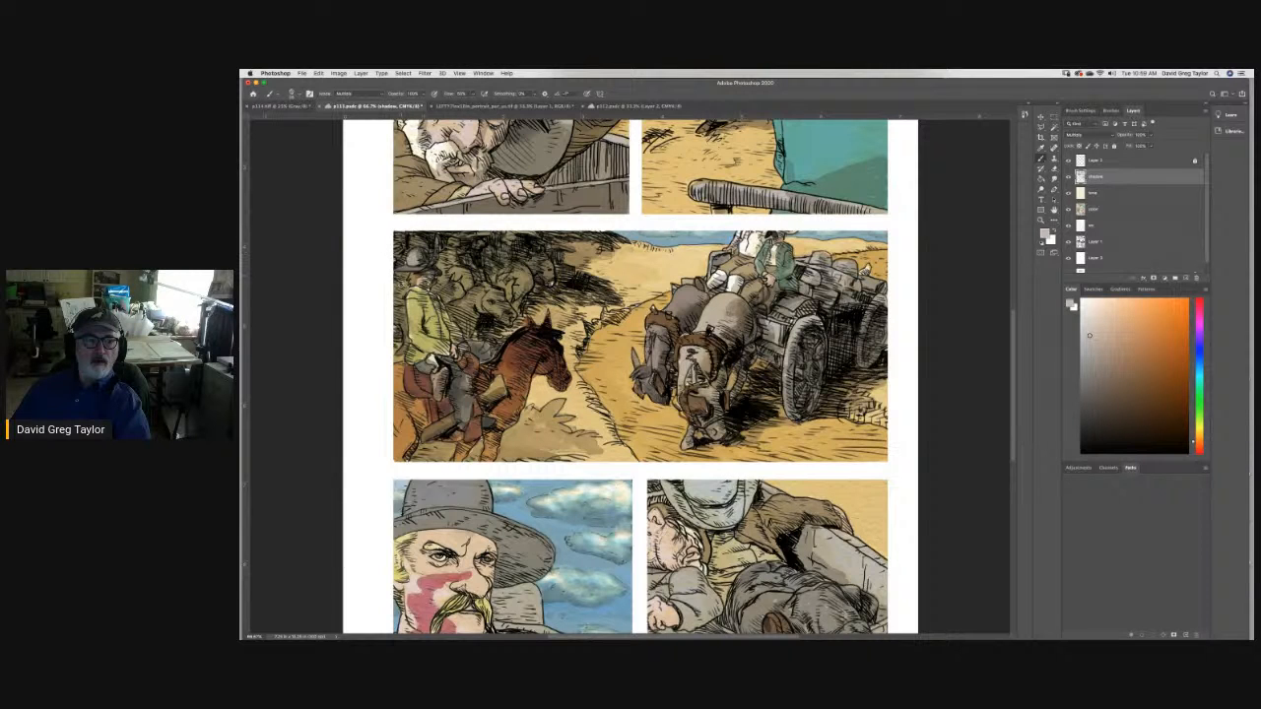
pyautogui.moveTo(426, 262)
pyautogui.mouseDown()
pyautogui.moveTo(408, 263)
pyautogui.moveTo(457, 290)
pyautogui.moveTo(406, 292)
pyautogui.moveTo(438, 307)
pyautogui.moveTo(399, 310)
pyautogui.moveTo(455, 333)
pyautogui.moveTo(455, 354)
pyautogui.moveTo(492, 309)
pyautogui.moveTo(534, 301)
pyautogui.mouseUp()
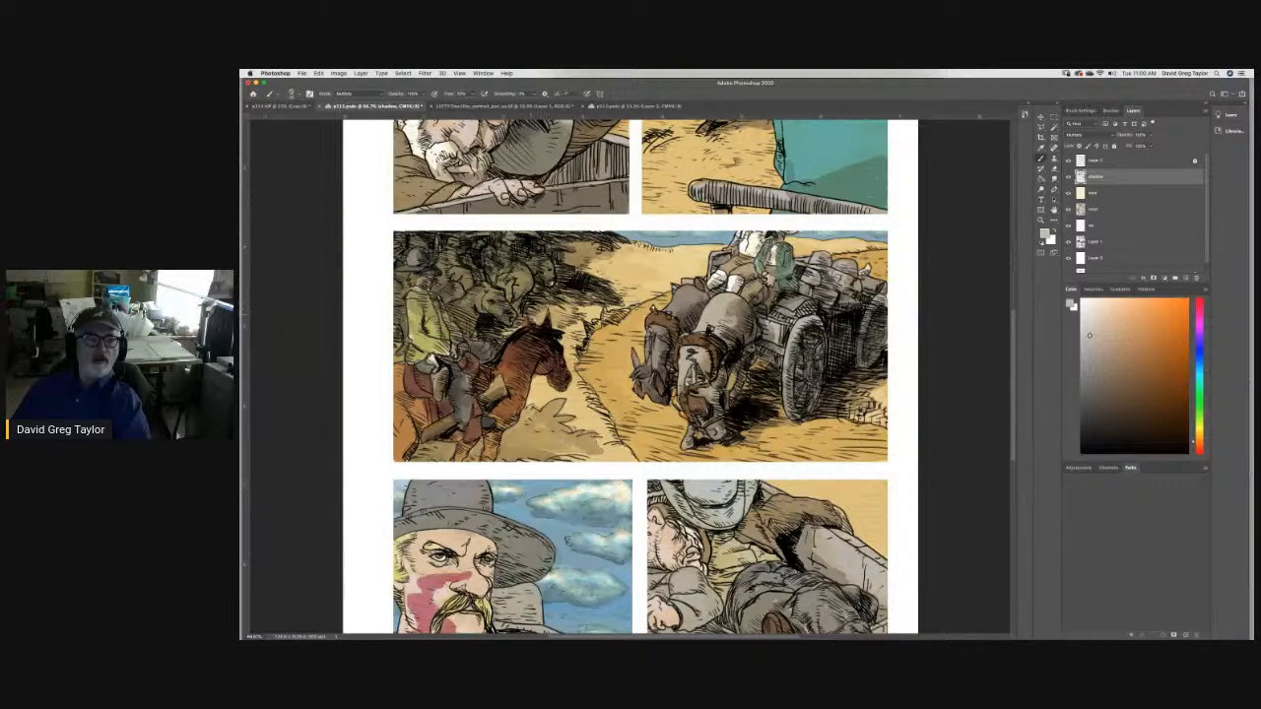
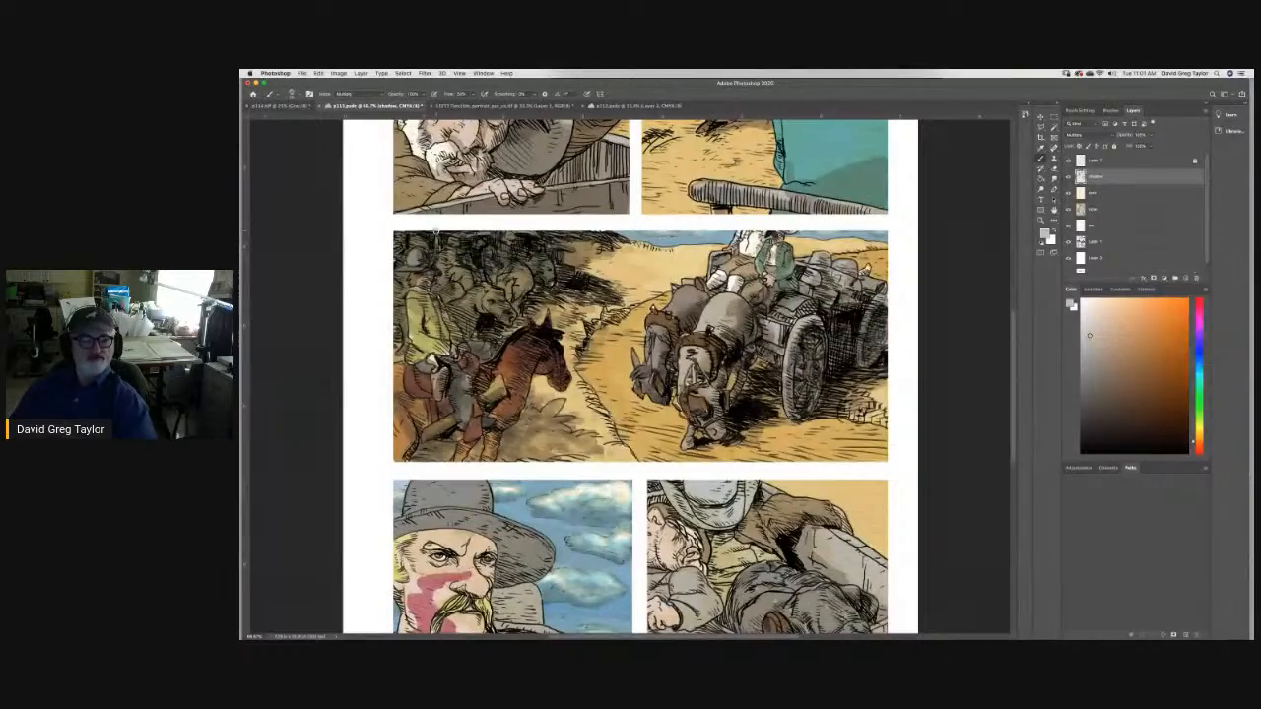
# Brush grey shadow over the reclining man's coat, hat and trousers in the lower-right panel.
pyautogui.scroll(5, 1007, 387)
pyautogui.scroll(-10, 986, 304)
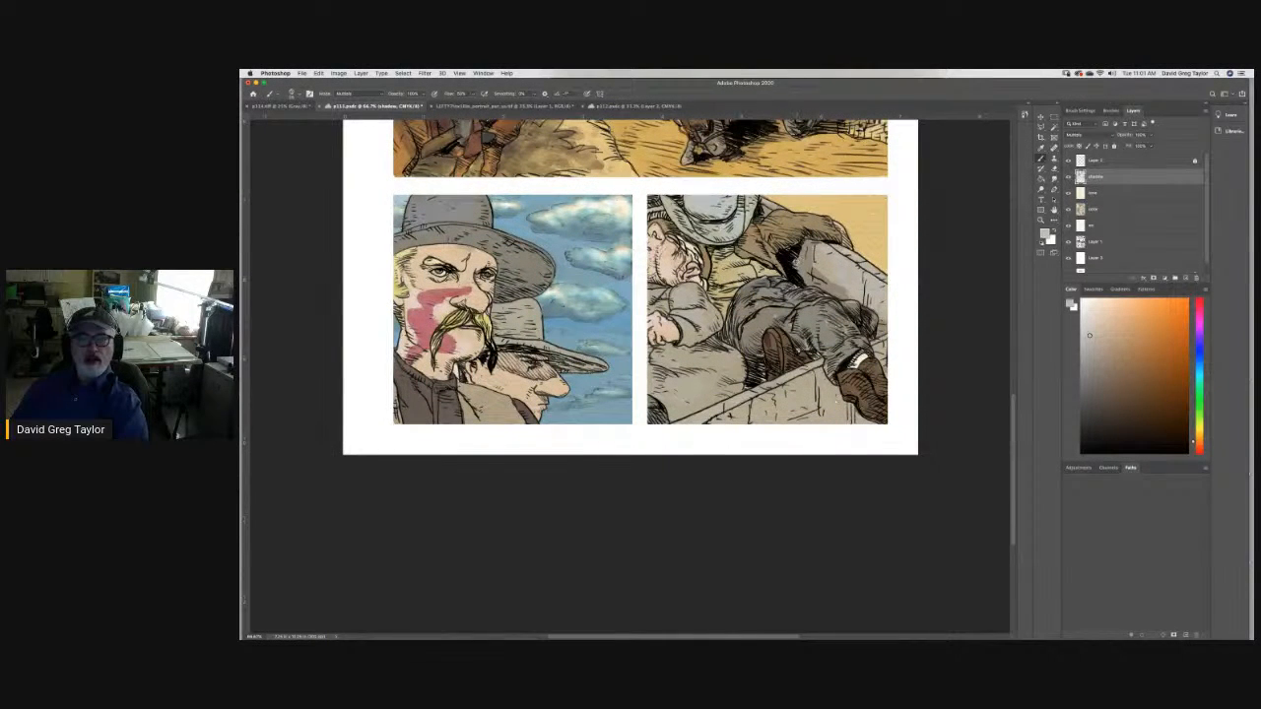
pyautogui.moveTo(785, 253)
pyautogui.mouseDown()
pyautogui.moveTo(761, 234)
pyautogui.moveTo(715, 254)
pyautogui.moveTo(766, 224)
pyautogui.mouseUp()
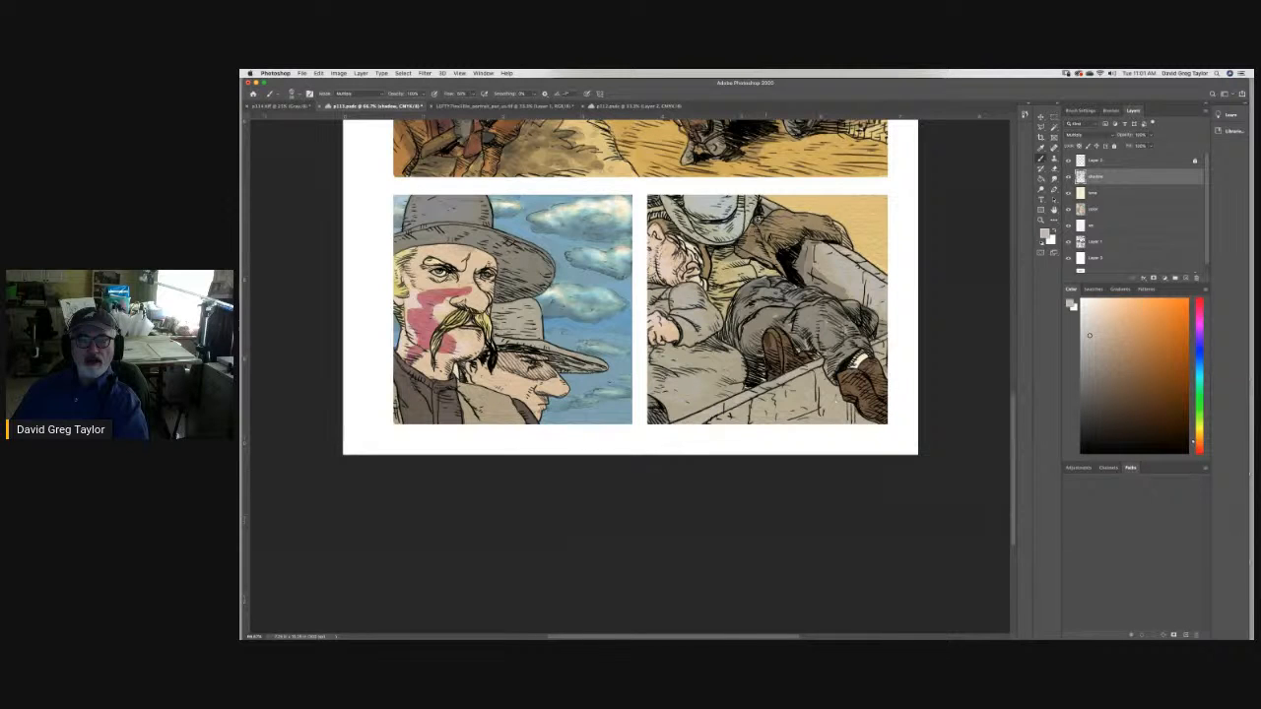
pyautogui.moveTo(764, 252); pyautogui.dragTo(745, 254)
pyautogui.moveTo(731, 199)
pyautogui.mouseDown()
pyautogui.moveTo(698, 211)
pyautogui.moveTo(751, 201)
pyautogui.moveTo(713, 244)
pyautogui.mouseUp()
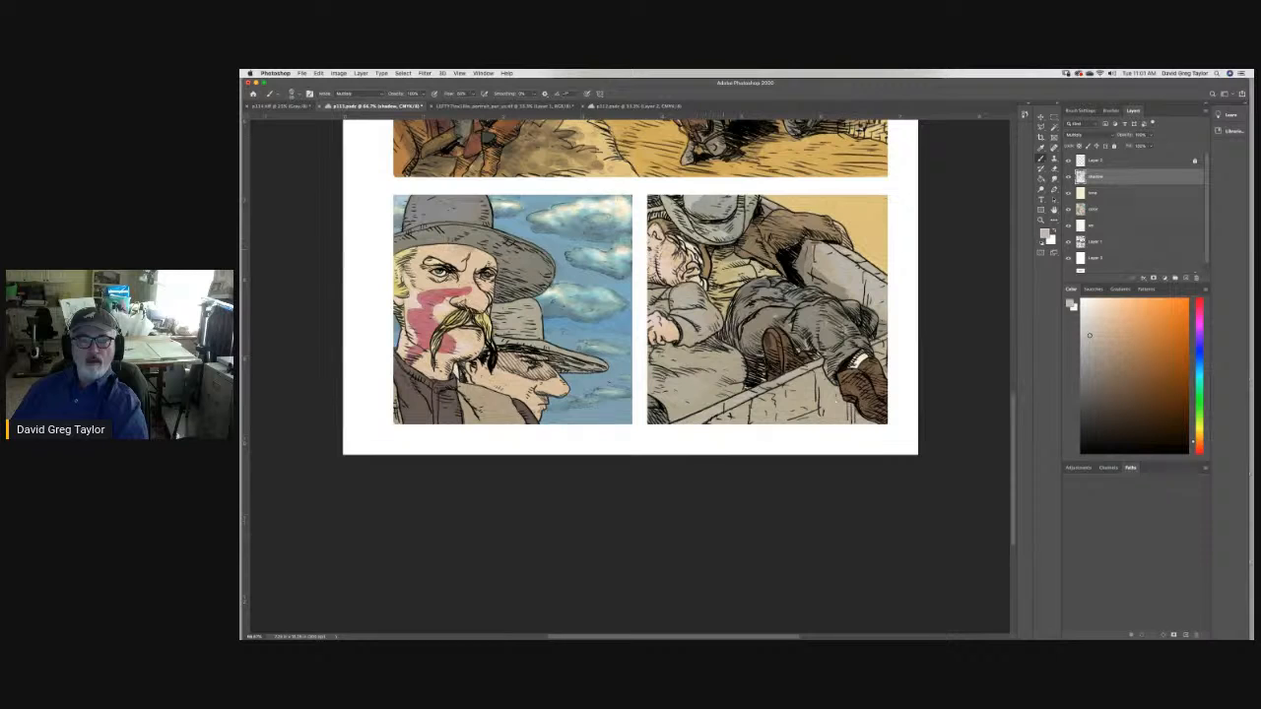
pyautogui.moveTo(793, 286)
pyautogui.mouseDown()
pyautogui.moveTo(833, 291)
pyautogui.moveTo(808, 276)
pyautogui.moveTo(800, 250)
pyautogui.moveTo(875, 325)
pyautogui.moveTo(855, 363)
pyautogui.mouseUp()
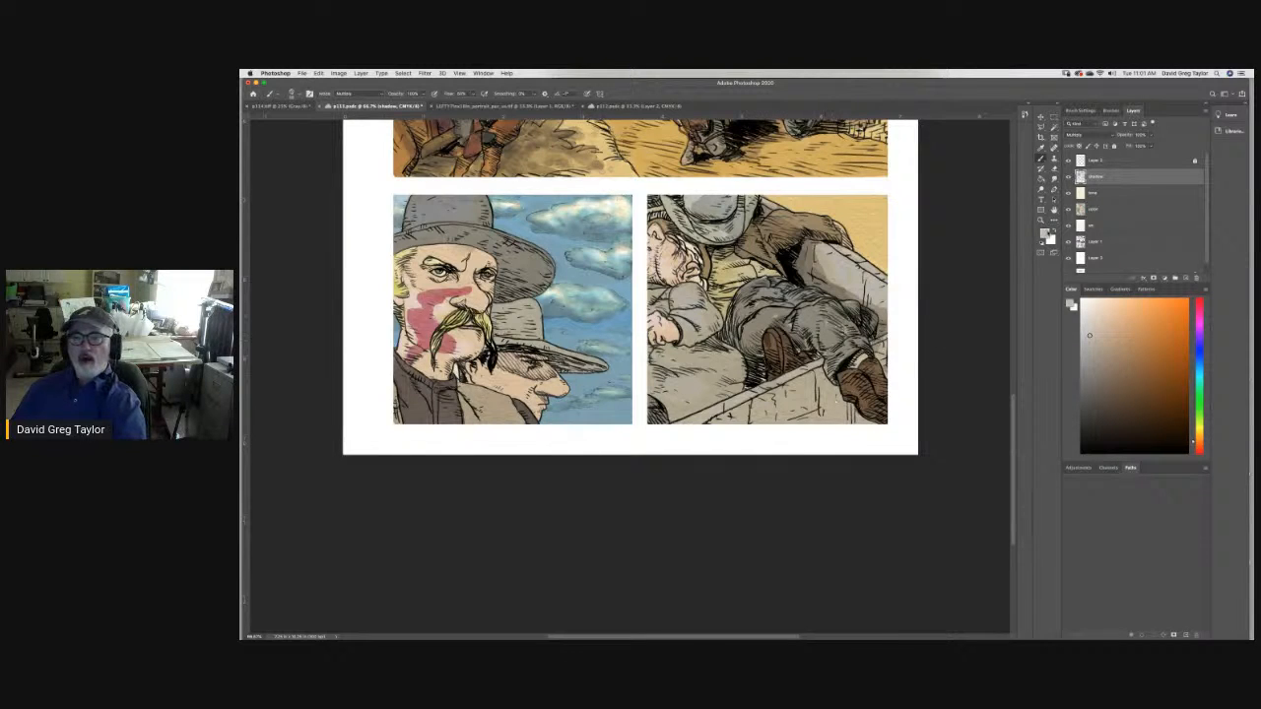
pyautogui.click(1096, 209)
pyautogui.click(1054, 167)
pyautogui.click(1054, 177)
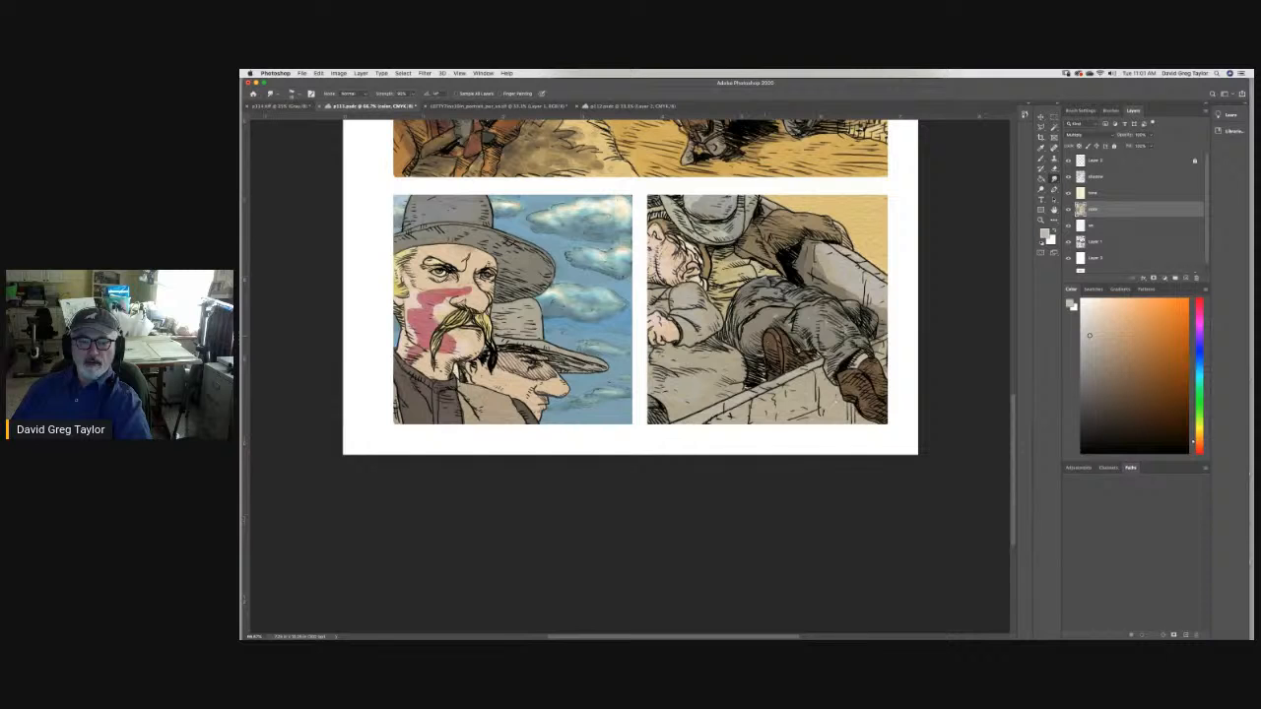
pyautogui.click(1111, 175)
pyautogui.press('b')
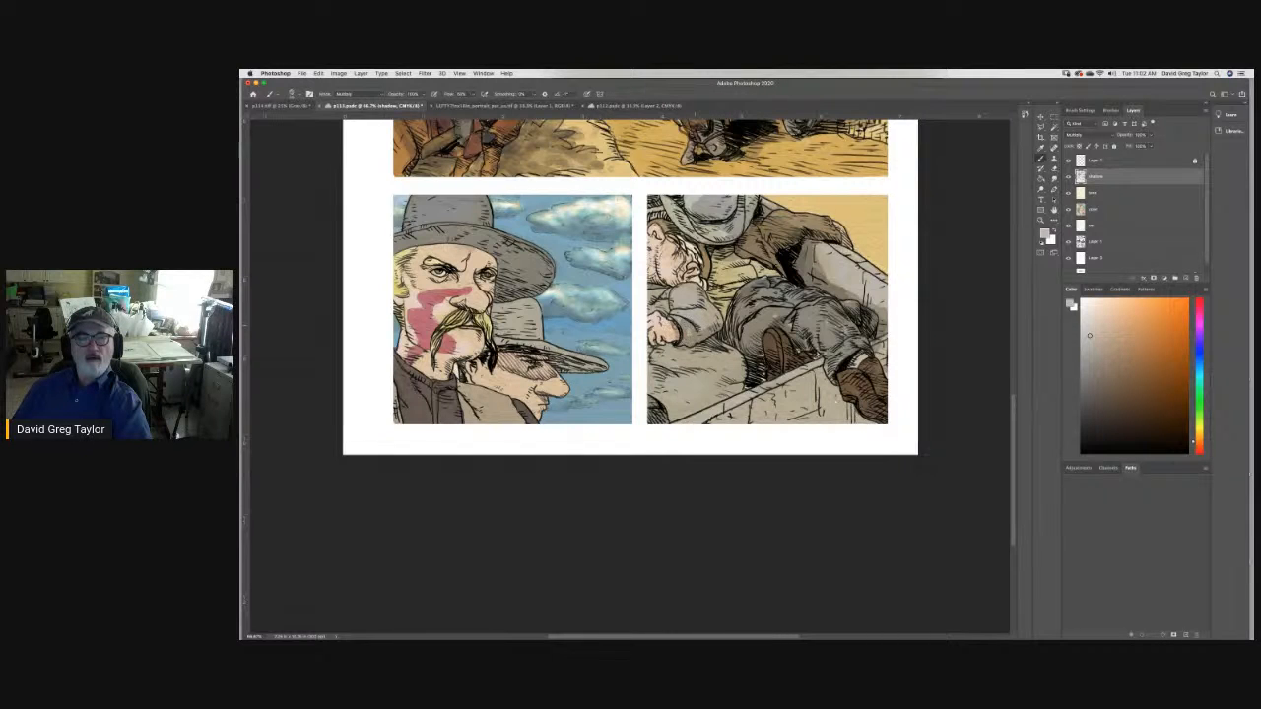
# Brush grey shadow over the sack, the wagon's side boards, and the reclining man's boot, sleeve and vest in the lower-right panel.
pyautogui.moveTo(695, 346)
pyautogui.mouseDown()
pyautogui.moveTo(745, 358)
pyautogui.moveTo(731, 392)
pyautogui.moveTo(681, 407)
pyautogui.moveTo(743, 385)
pyautogui.moveTo(674, 413)
pyautogui.moveTo(652, 404)
pyautogui.mouseUp()
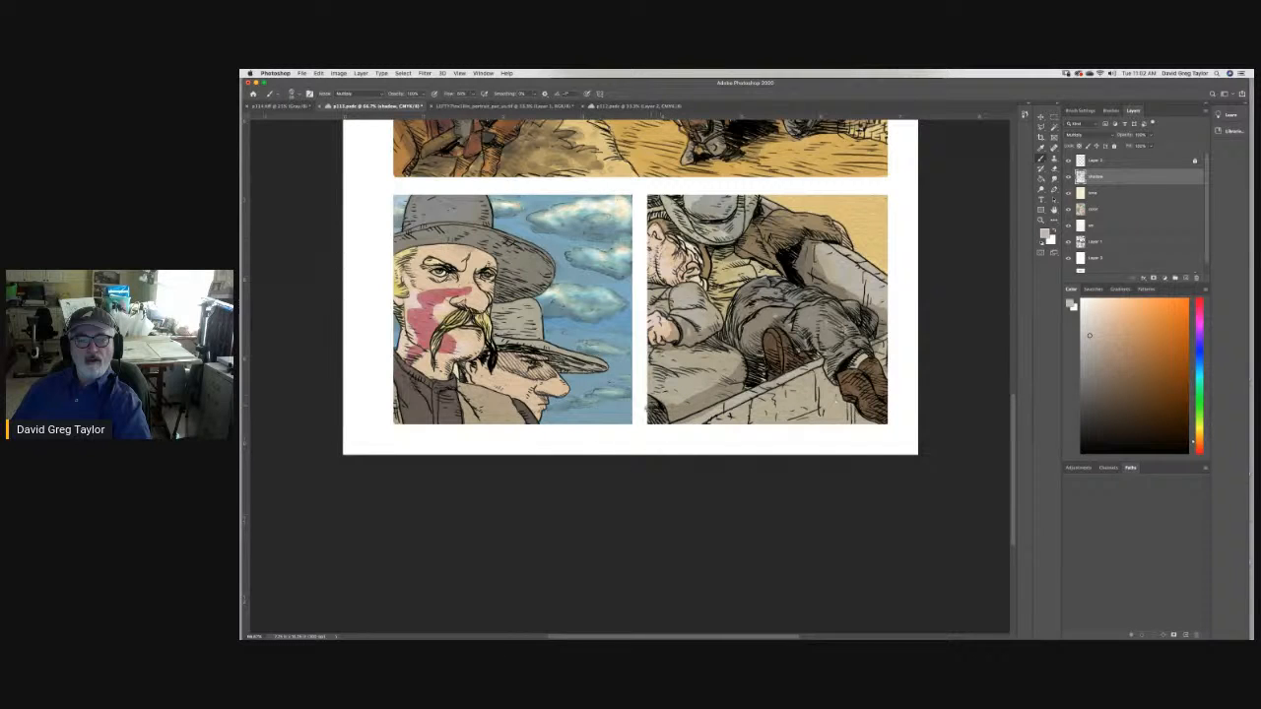
pyautogui.moveTo(684, 347)
pyautogui.mouseDown()
pyautogui.moveTo(826, 374)
pyautogui.moveTo(731, 420)
pyautogui.moveTo(742, 384)
pyautogui.moveTo(719, 425)
pyautogui.moveTo(803, 394)
pyautogui.moveTo(823, 414)
pyautogui.moveTo(857, 404)
pyautogui.moveTo(747, 425)
pyautogui.mouseUp()
pyautogui.moveTo(872, 356); pyautogui.dragTo(884, 372)
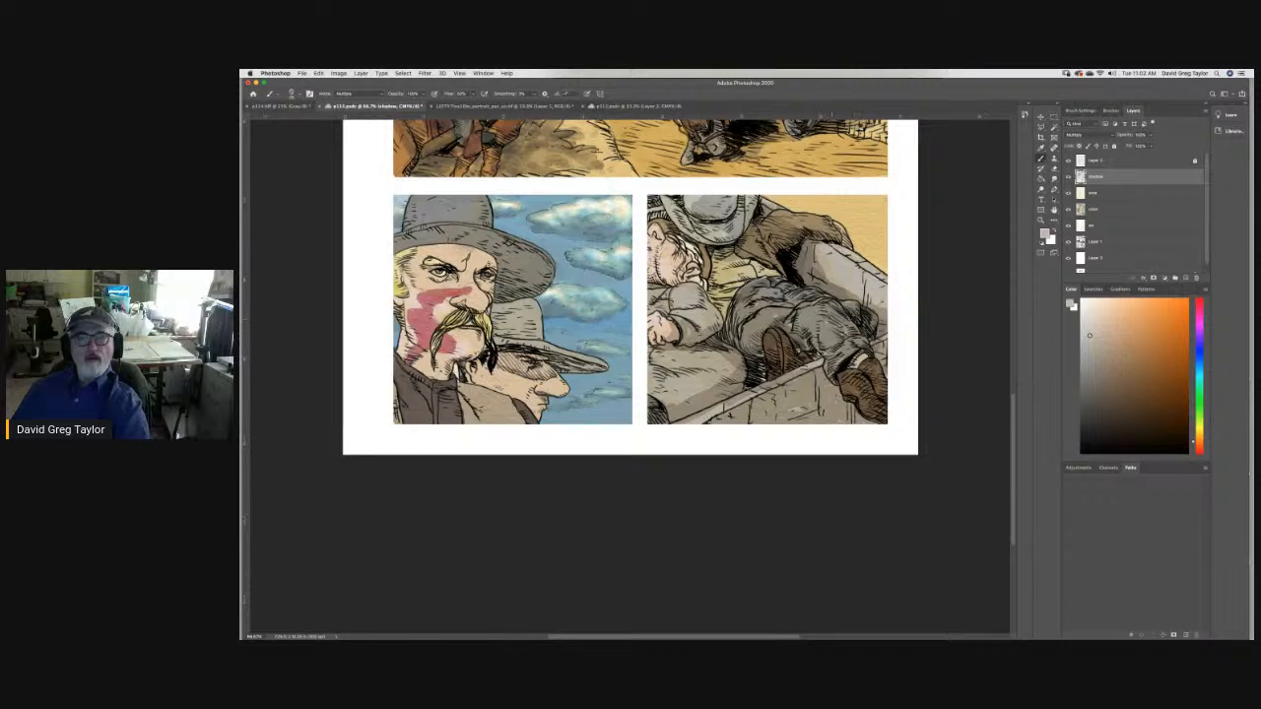
pyautogui.moveTo(658, 286)
pyautogui.mouseDown()
pyautogui.moveTo(680, 258)
pyautogui.moveTo(703, 276)
pyautogui.moveTo(680, 266)
pyautogui.moveTo(654, 284)
pyautogui.mouseUp()
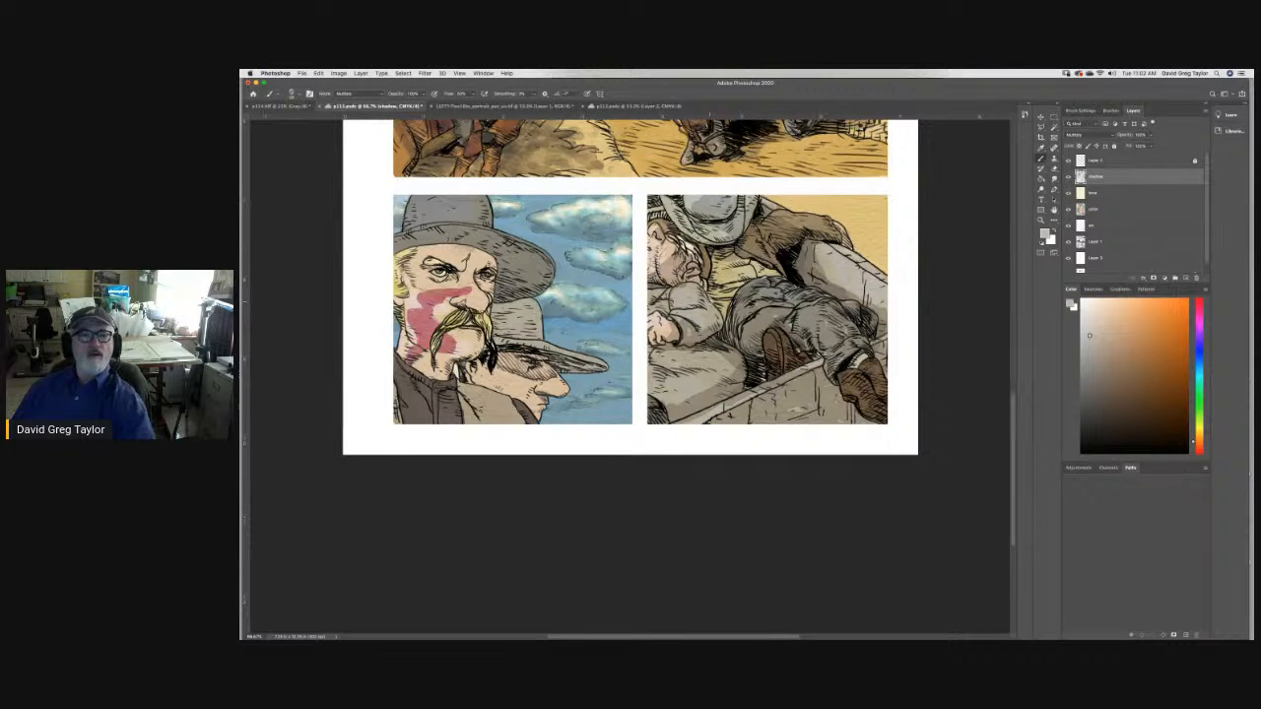
pyautogui.moveTo(723, 272); pyautogui.dragTo(771, 262)
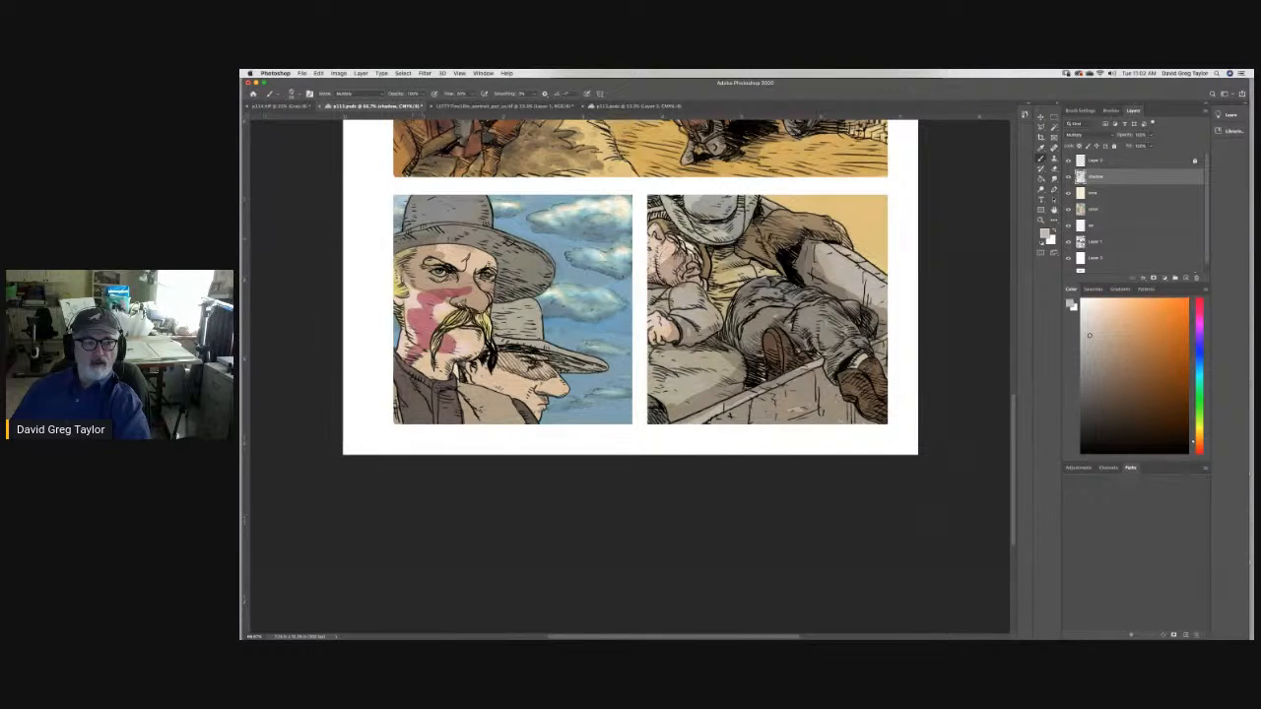
# Brush grey shadow over the moustached man's hat, forehead and neck, and both men's coats in the lower-left panel.
pyautogui.moveTo(443, 229); pyautogui.dragTo(490, 234)
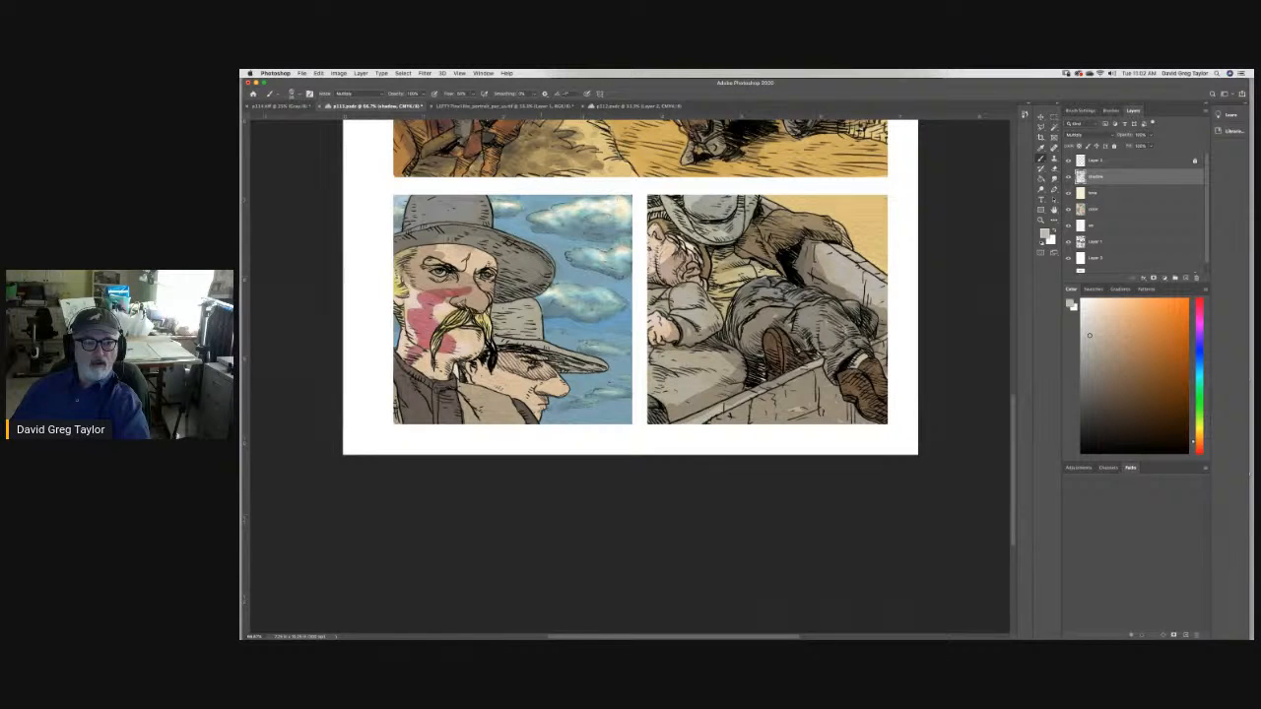
pyautogui.moveTo(500, 295)
pyautogui.mouseDown()
pyautogui.moveTo(532, 274)
pyautogui.moveTo(500, 258)
pyautogui.moveTo(537, 258)
pyautogui.mouseUp()
pyautogui.moveTo(458, 246)
pyautogui.mouseDown()
pyautogui.moveTo(492, 240)
pyautogui.moveTo(449, 256)
pyautogui.moveTo(483, 262)
pyautogui.moveTo(471, 274)
pyautogui.mouseUp()
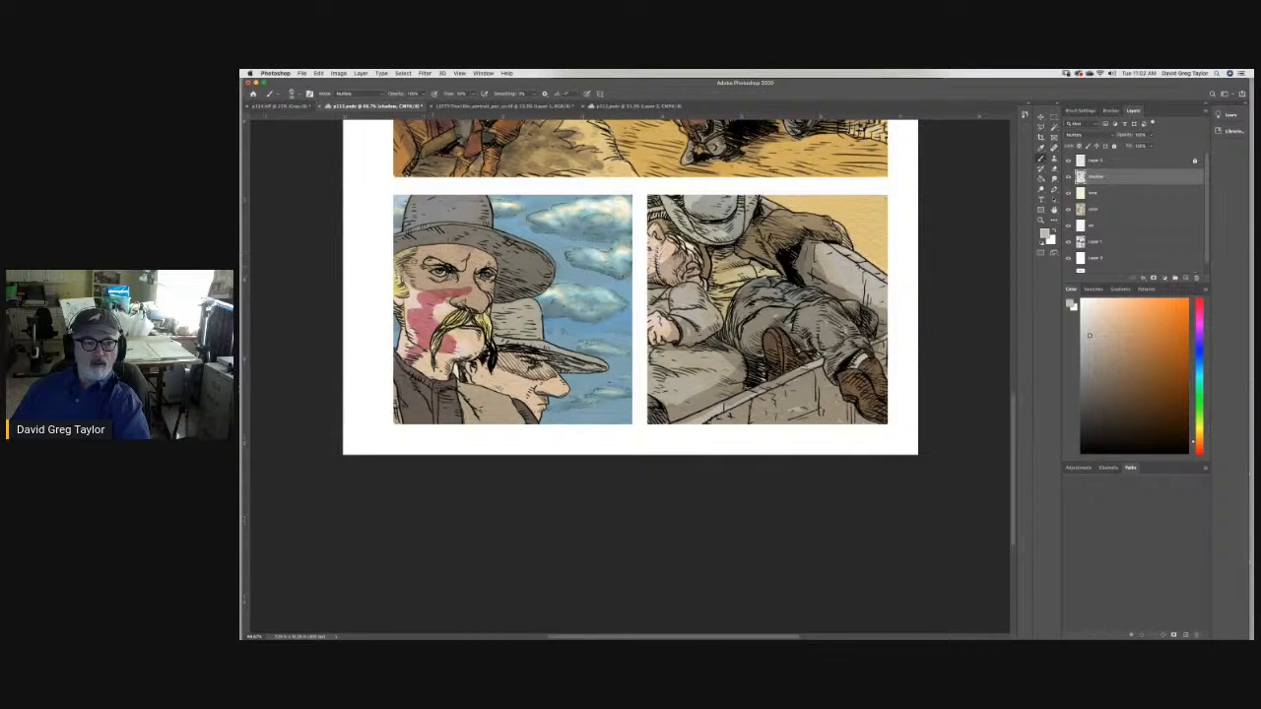
pyautogui.moveTo(473, 216)
pyautogui.mouseDown()
pyautogui.moveTo(448, 215)
pyautogui.moveTo(459, 203)
pyautogui.mouseUp()
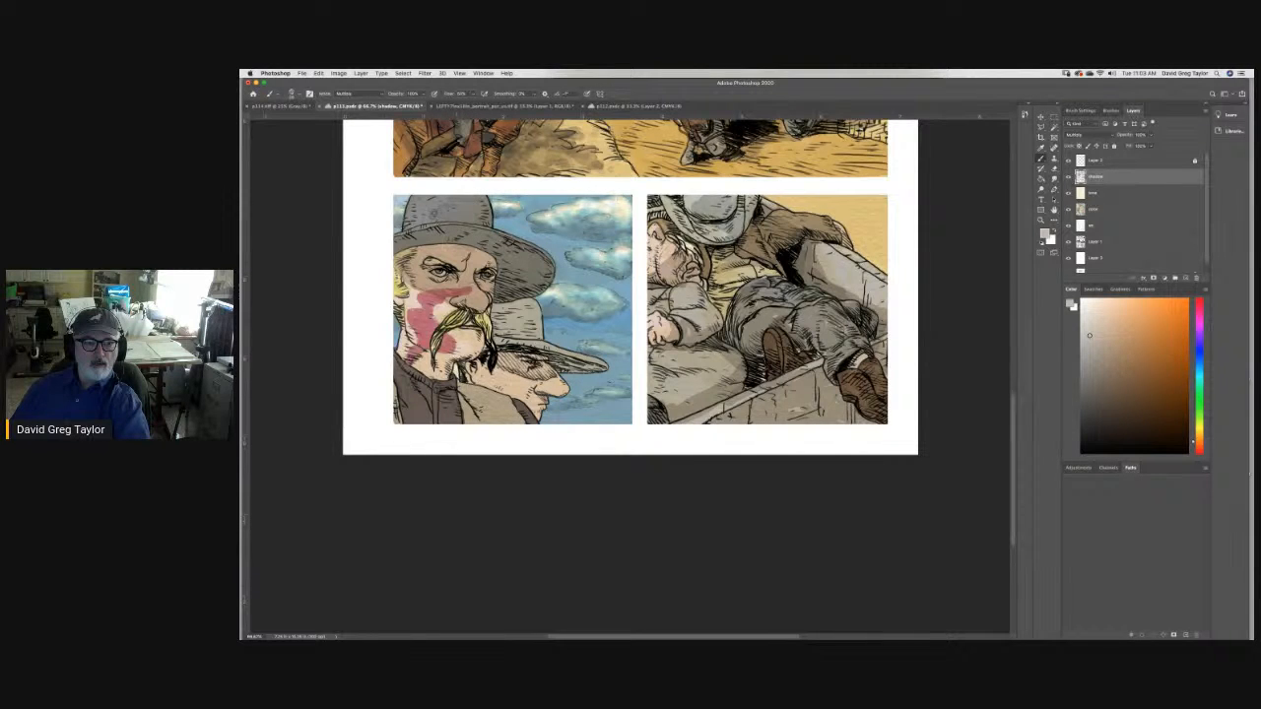
pyautogui.moveTo(433, 216); pyautogui.dragTo(424, 204)
pyautogui.moveTo(463, 364)
pyautogui.mouseDown()
pyautogui.moveTo(439, 356)
pyautogui.moveTo(467, 358)
pyautogui.moveTo(414, 373)
pyautogui.moveTo(419, 357)
pyautogui.mouseUp()
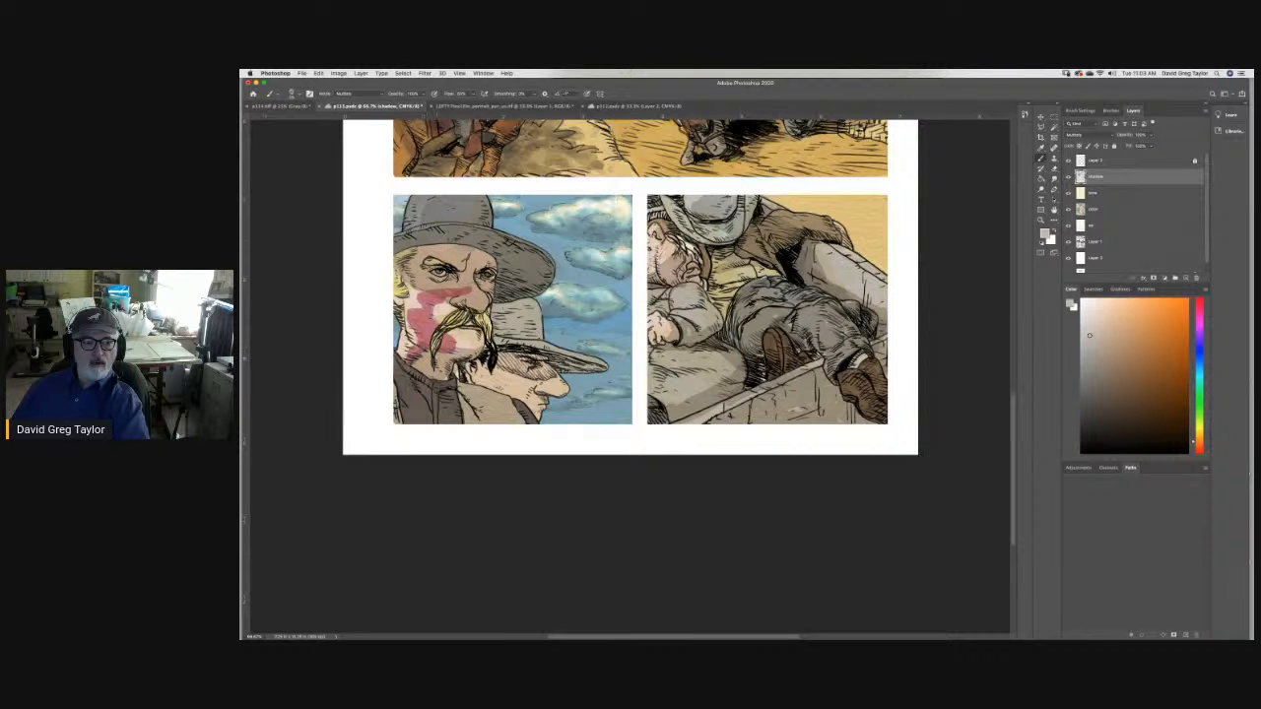
pyautogui.moveTo(463, 384); pyautogui.dragTo(489, 419)
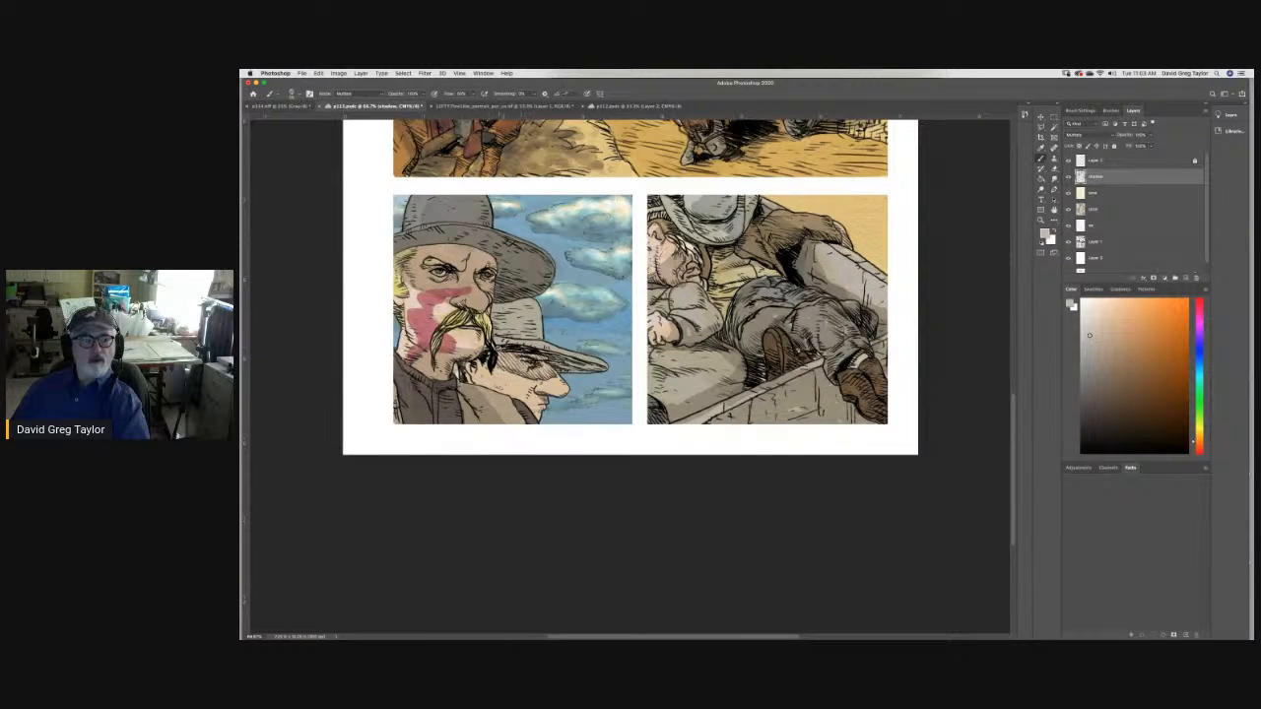
# Brush grey shadow over the rear man's hat brim and face, and below the moustached man's chin, in the lower-left panel.
pyautogui.moveTo(502, 359); pyautogui.dragTo(599, 368)
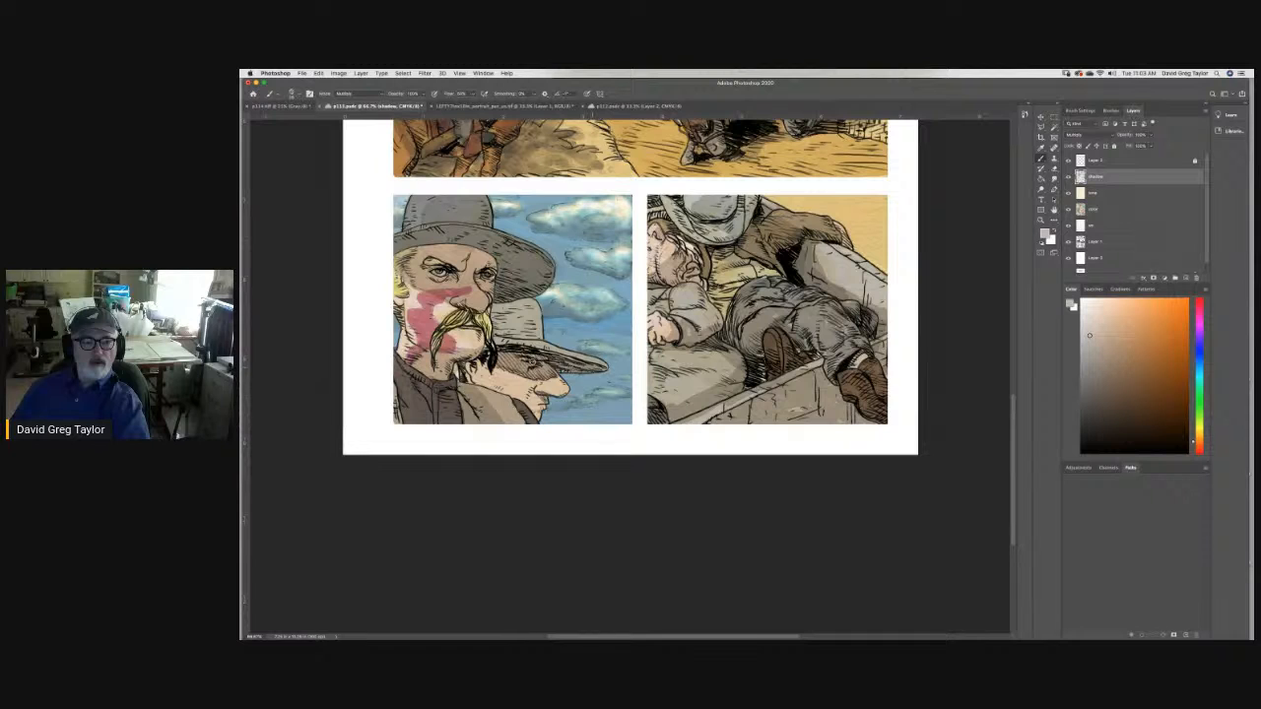
pyautogui.moveTo(500, 341)
pyautogui.mouseDown()
pyautogui.moveTo(528, 333)
pyautogui.moveTo(528, 309)
pyautogui.moveTo(505, 325)
pyautogui.moveTo(532, 310)
pyautogui.moveTo(540, 335)
pyautogui.moveTo(516, 370)
pyautogui.moveTo(566, 368)
pyautogui.moveTo(537, 395)
pyautogui.mouseUp()
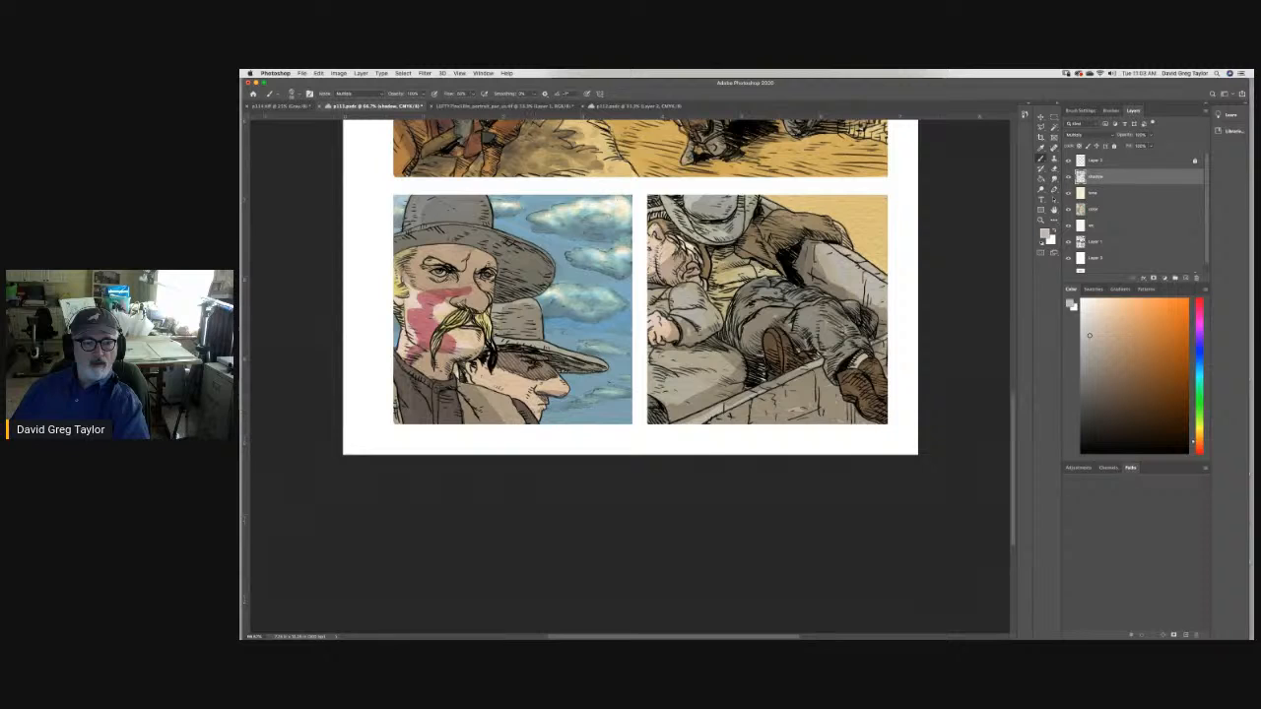
pyautogui.moveTo(469, 366)
pyautogui.mouseDown()
pyautogui.moveTo(483, 370)
pyautogui.moveTo(465, 371)
pyautogui.mouseUp()
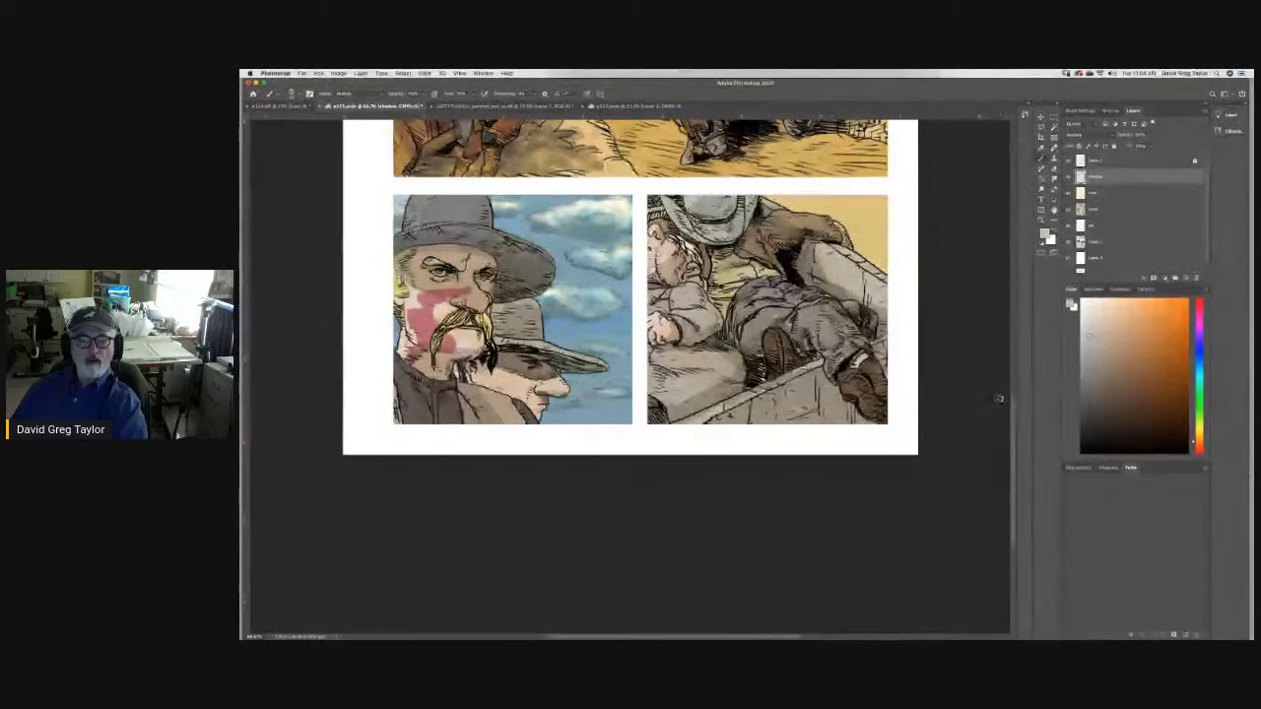
# Save the shaded p113 page.
pyautogui.moveTo(1012, 407); pyautogui.dragTo(1008, 351)
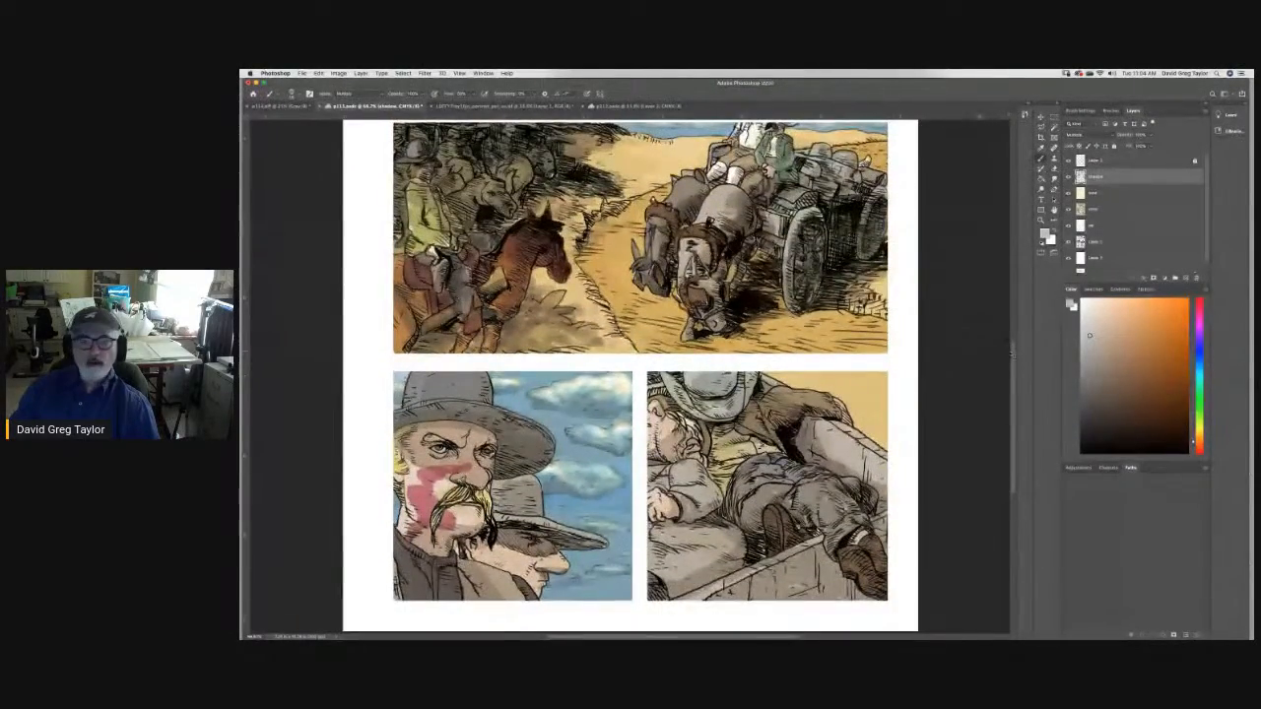
pyautogui.press('super+minus')
pyautogui.press('super+minus')
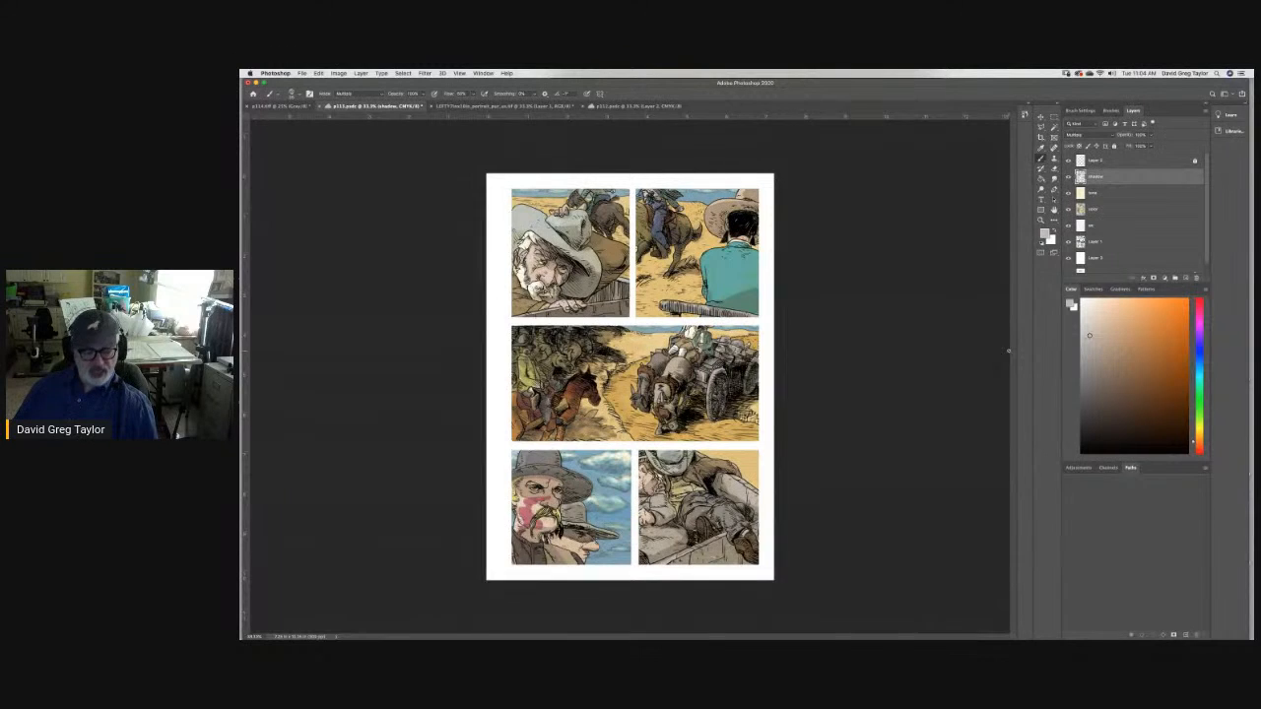
pyautogui.press('super+s')
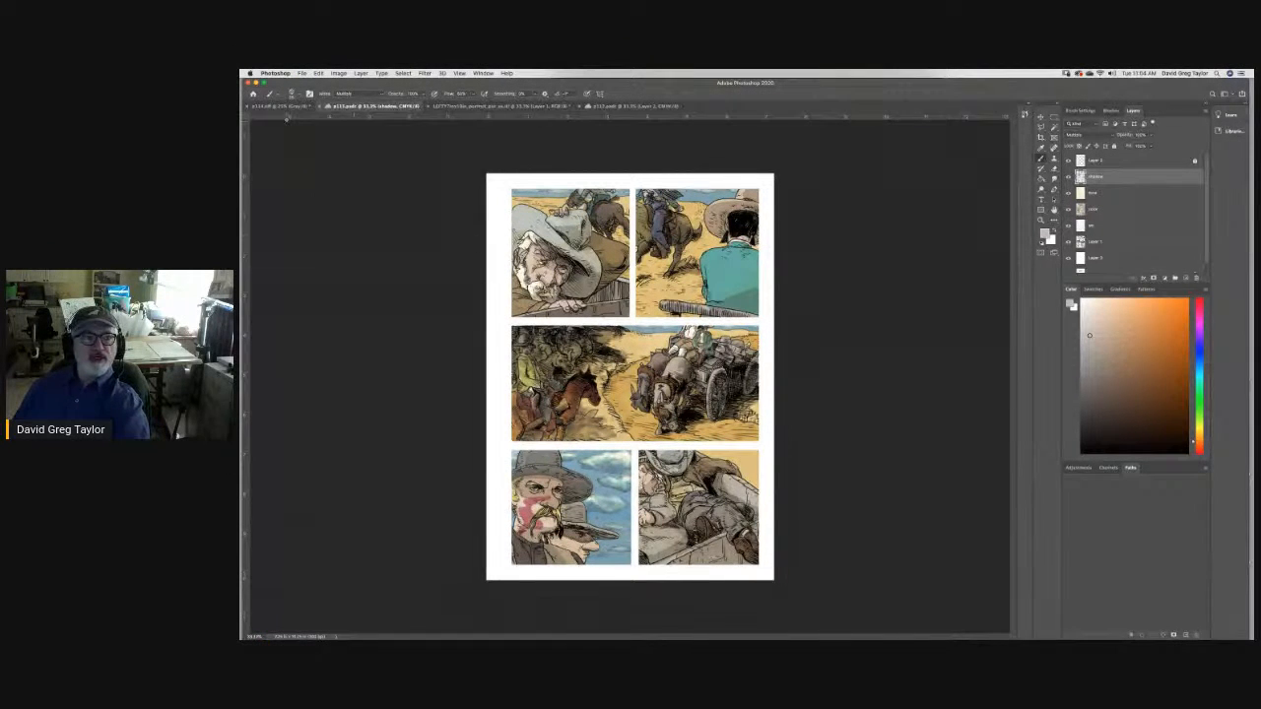
# Start saving p113 under a new format on the computer, choosing TIFF.
pyautogui.click(301, 73)
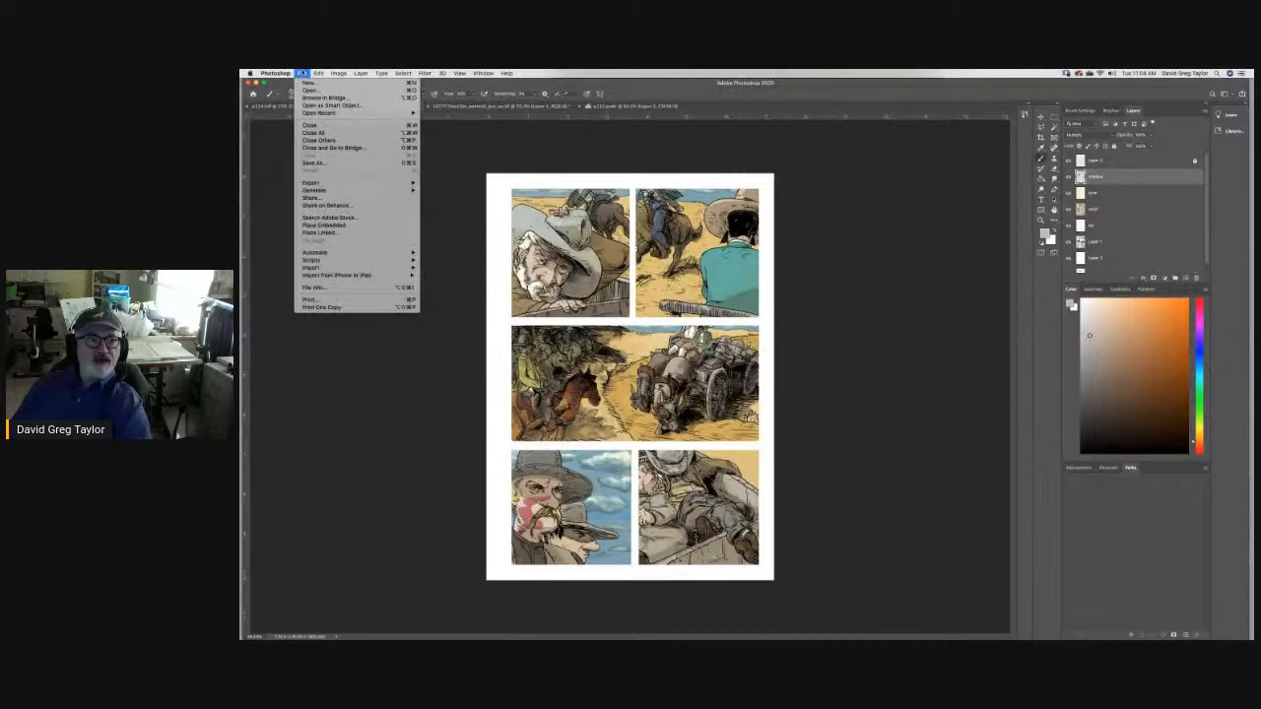
pyautogui.click(326, 162)
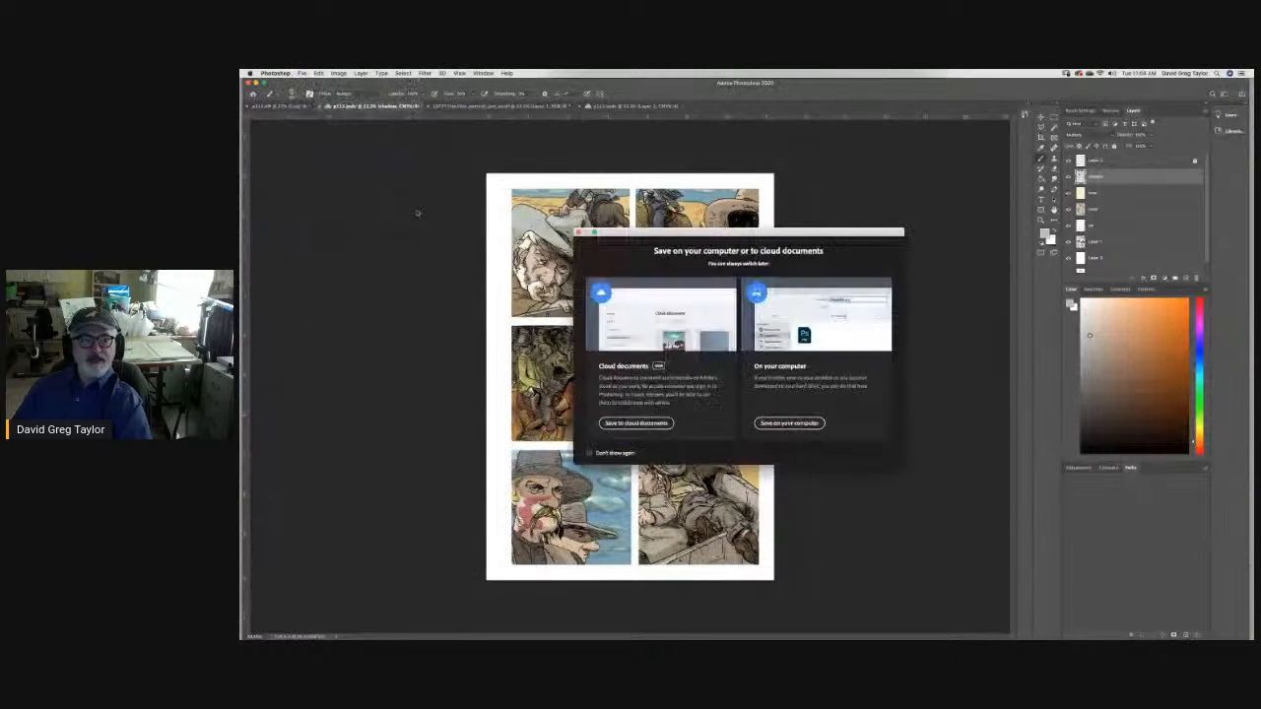
pyautogui.click(758, 425)
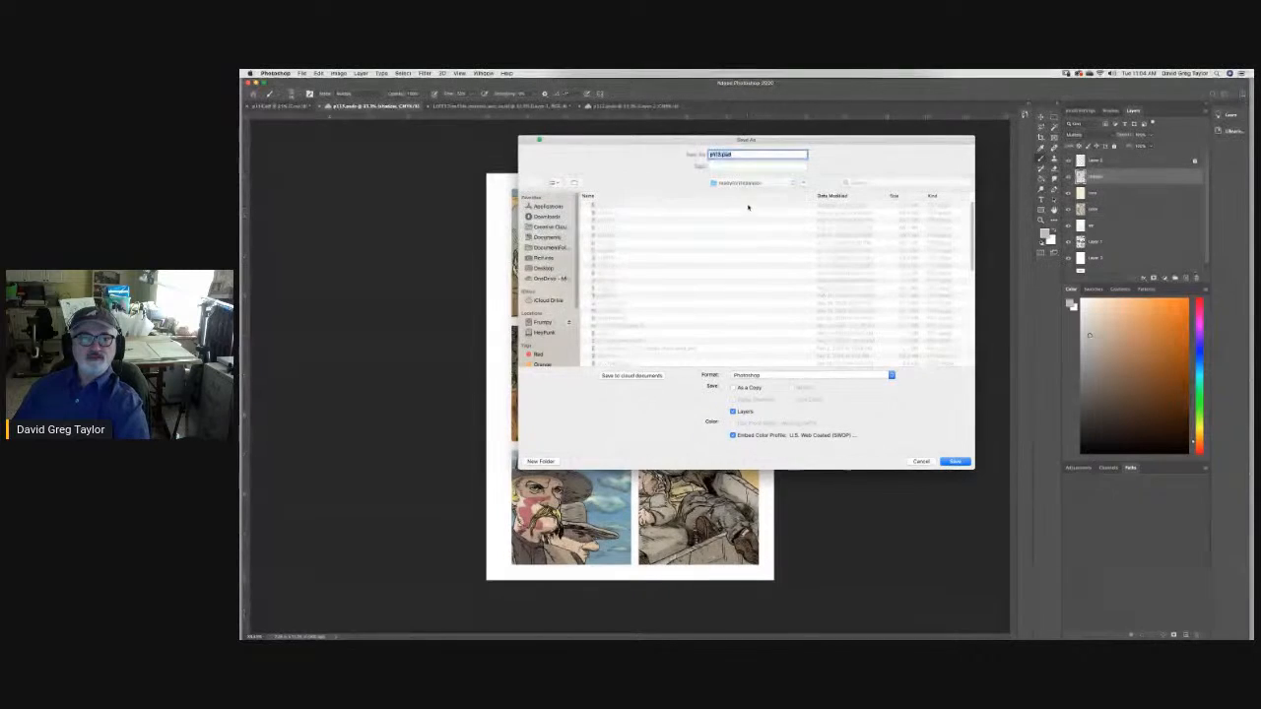
pyautogui.click(787, 375)
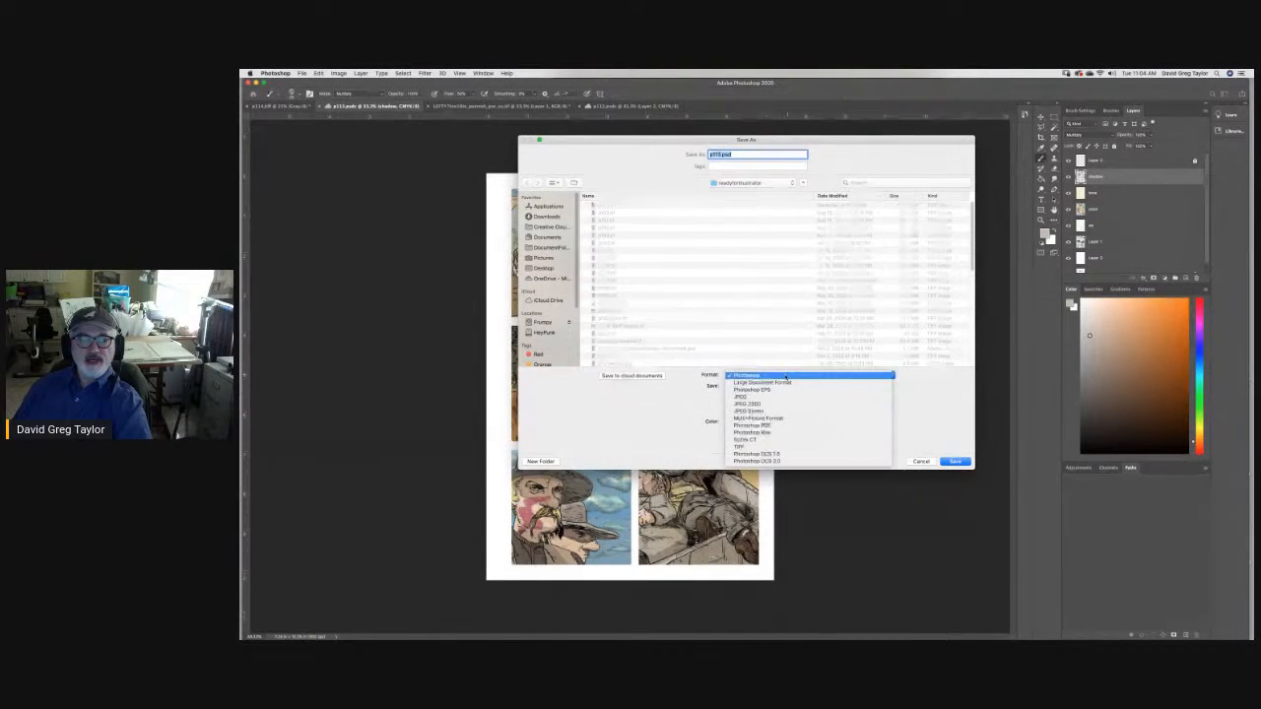
pyautogui.click(833, 446)
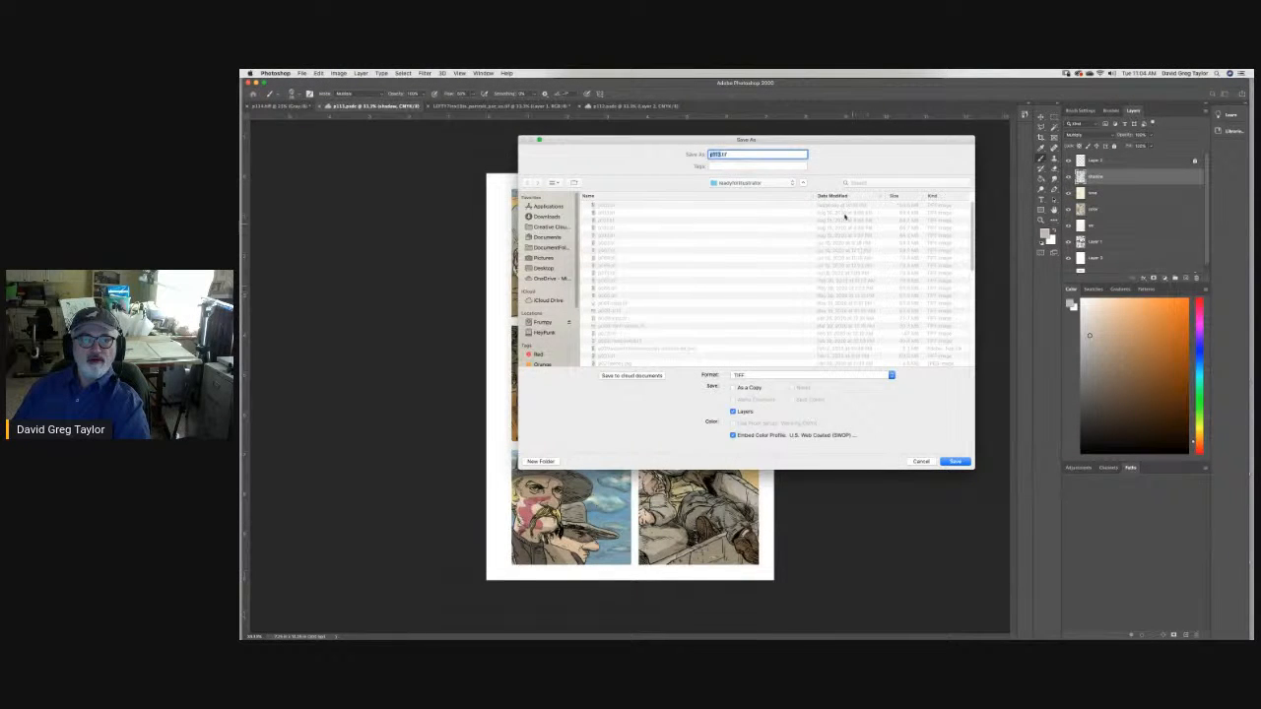
# Check the destination folder's files by modification date and review the recent save locations.
pyautogui.click(843, 197)
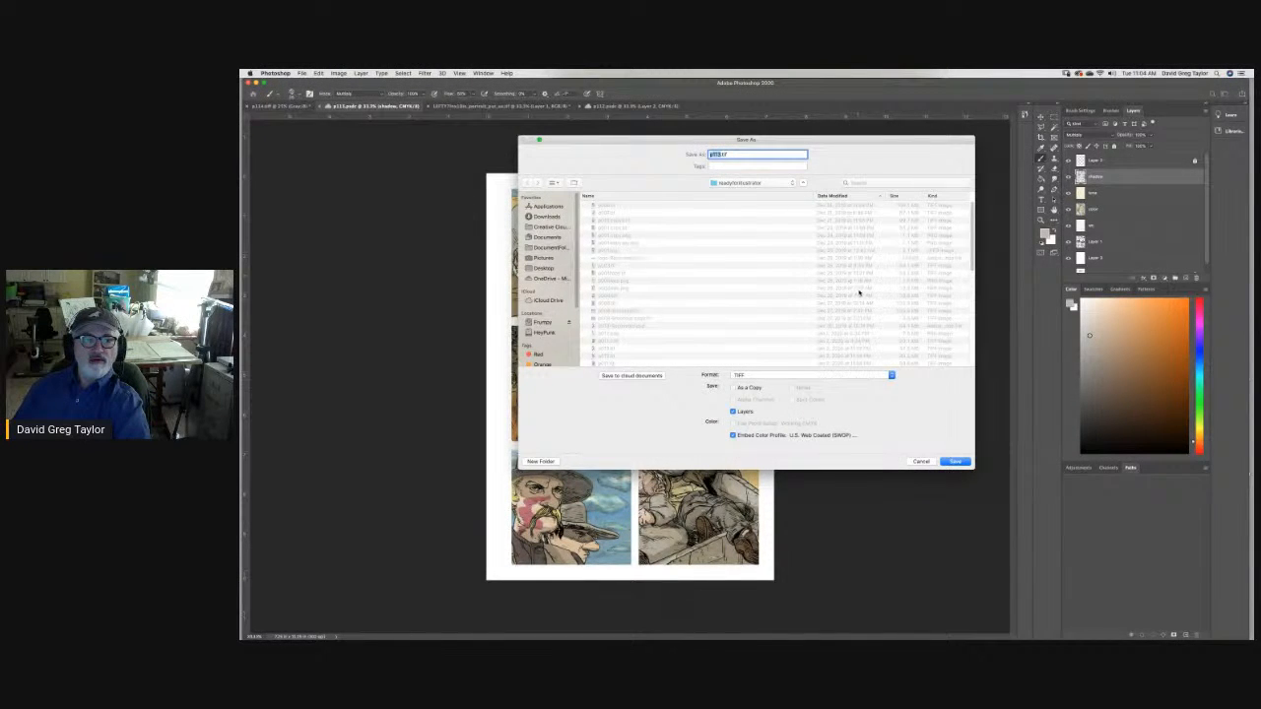
pyautogui.click(832, 197)
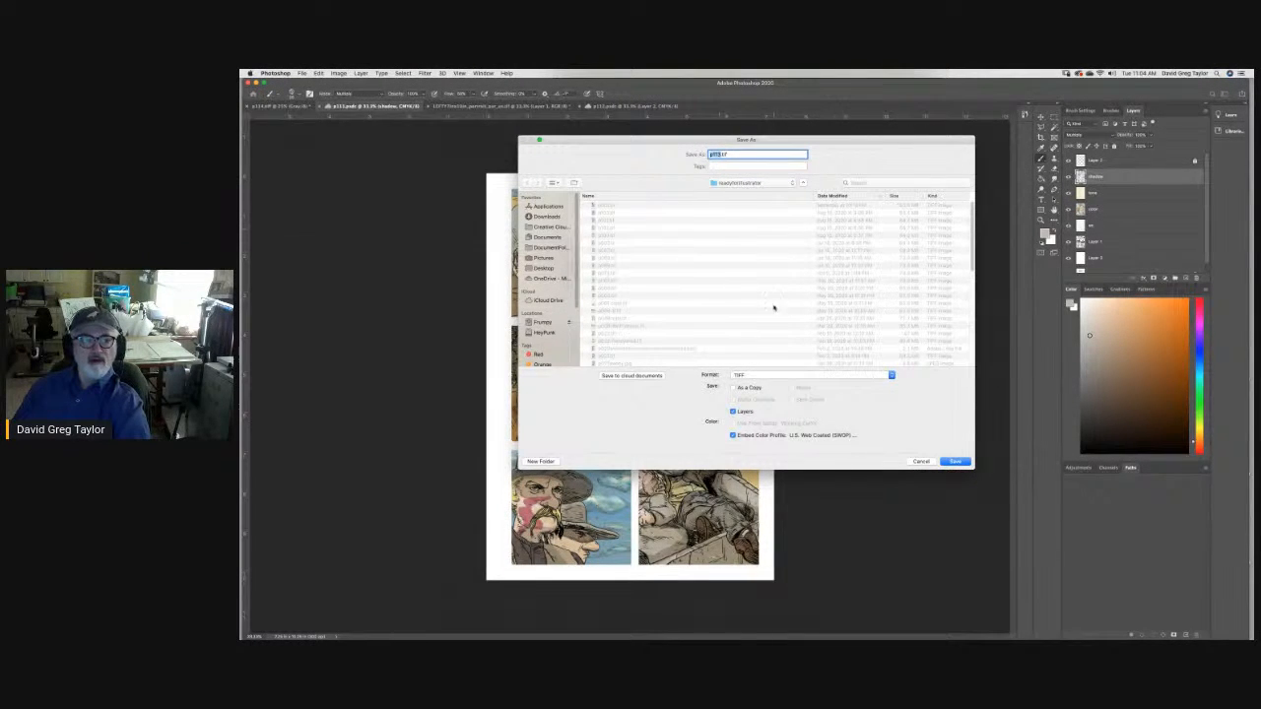
pyautogui.click(754, 184)
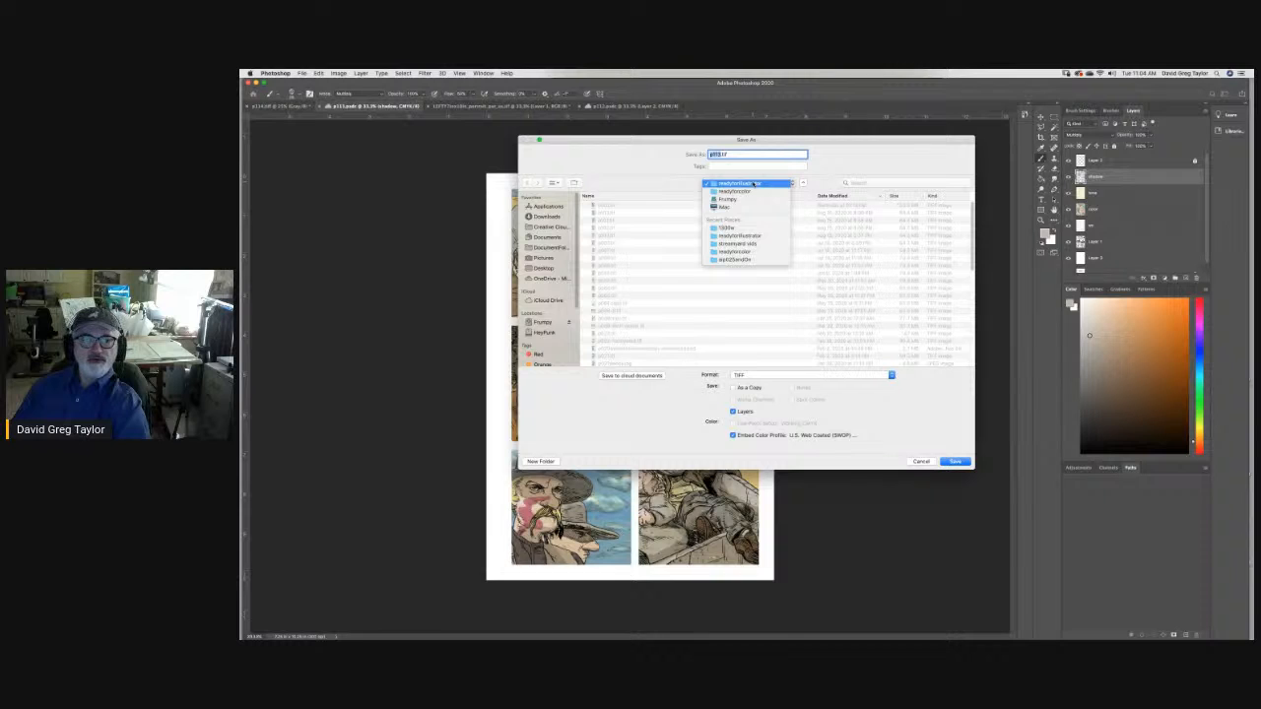
pyautogui.click(764, 236)
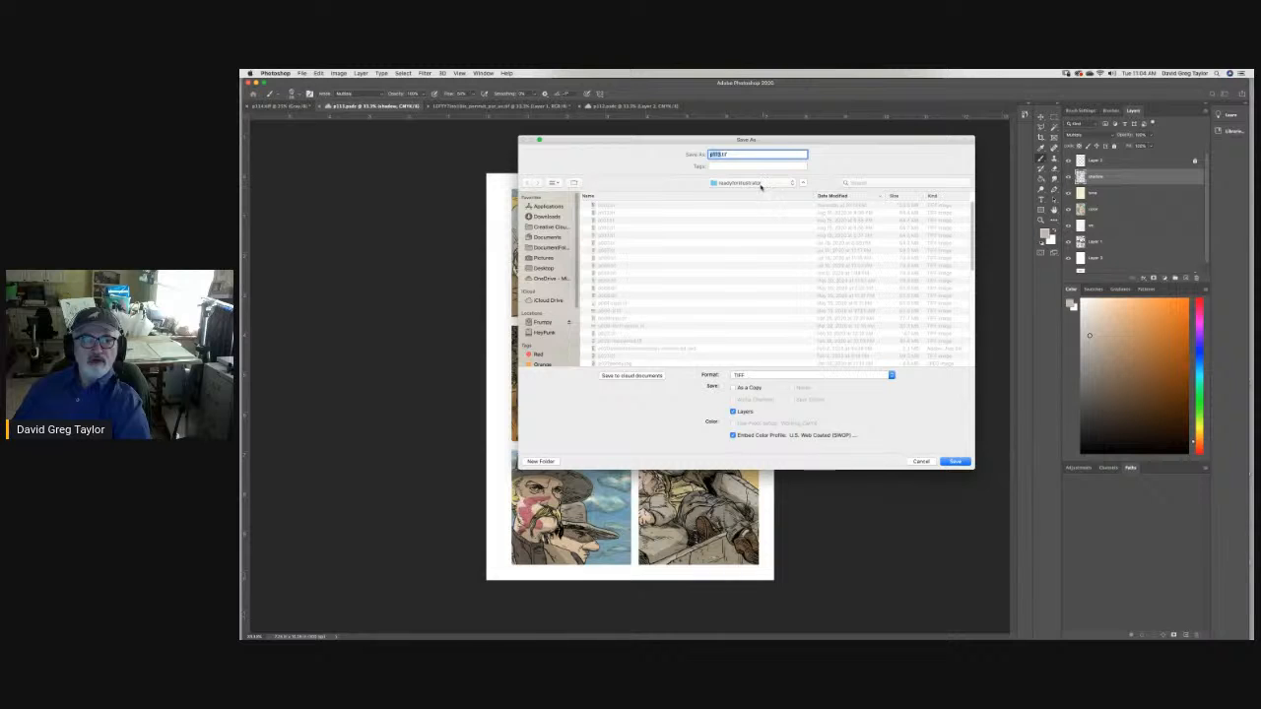
pyautogui.click(760, 184)
pyautogui.click(758, 184)
# Save the p113 TIFF with layers included, LZW image compression and RLE layer compression.
pyautogui.click(954, 461)
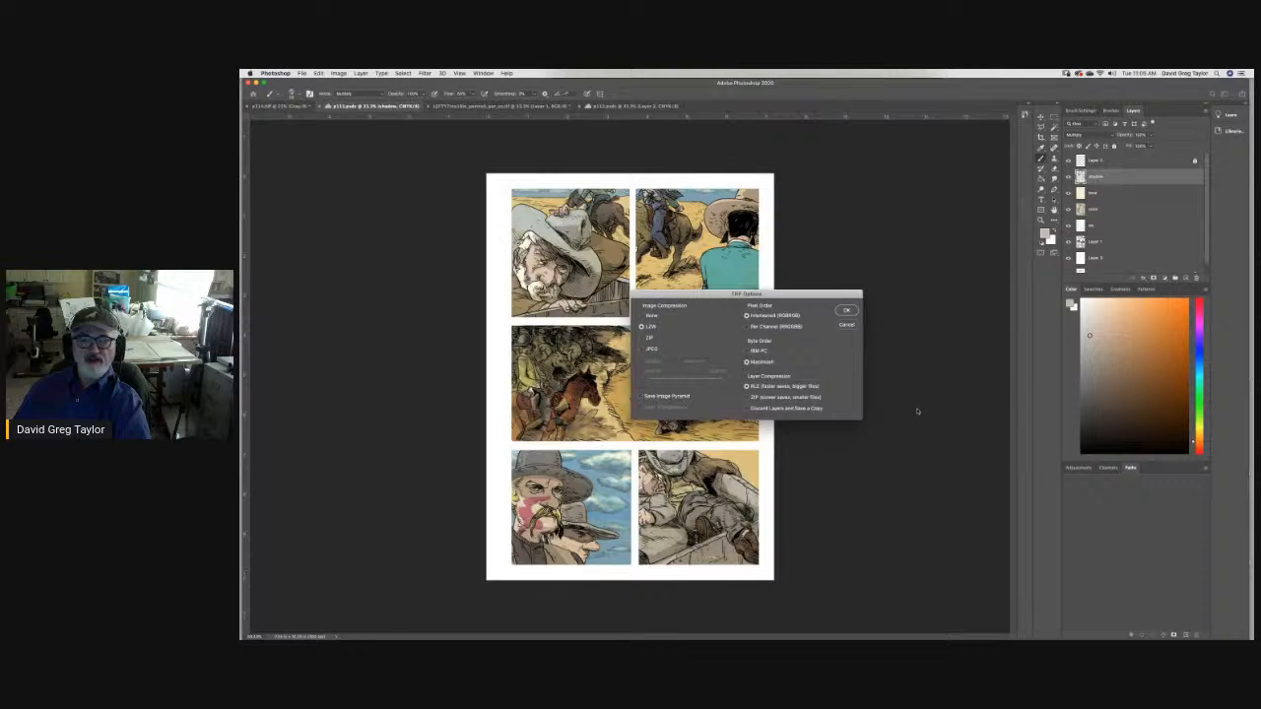
pyautogui.click(847, 310)
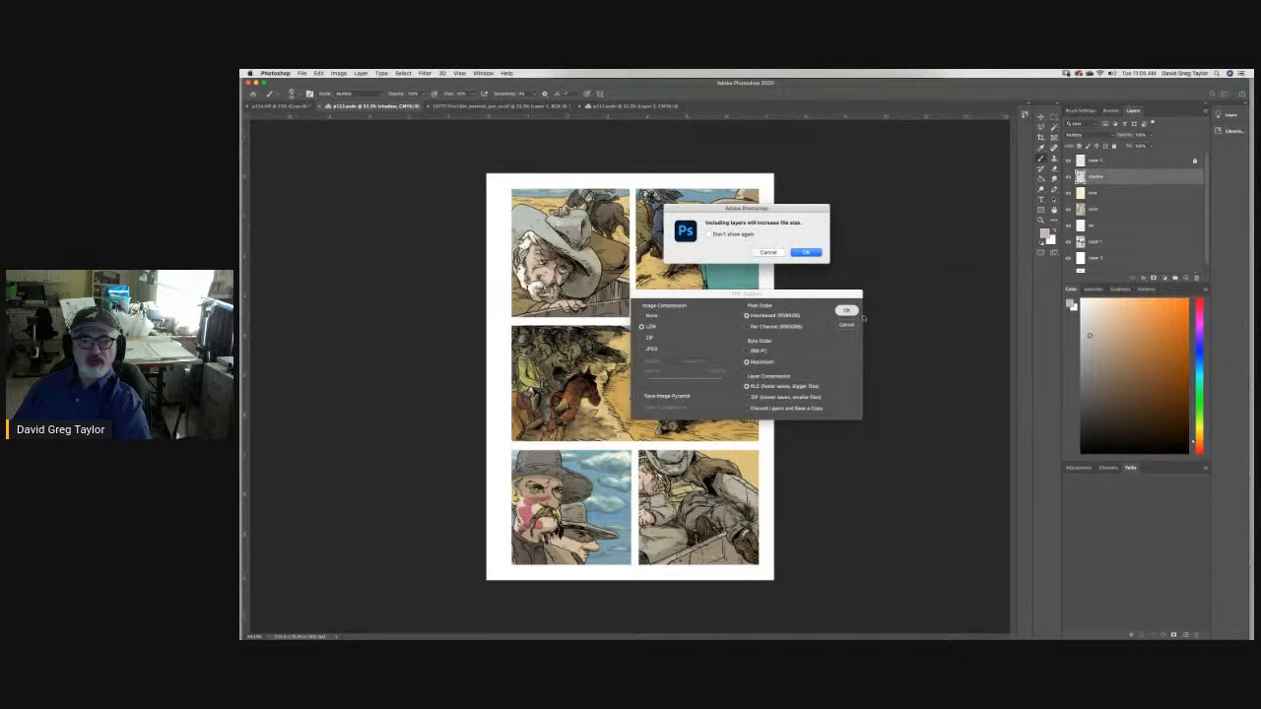
pyautogui.click(805, 253)
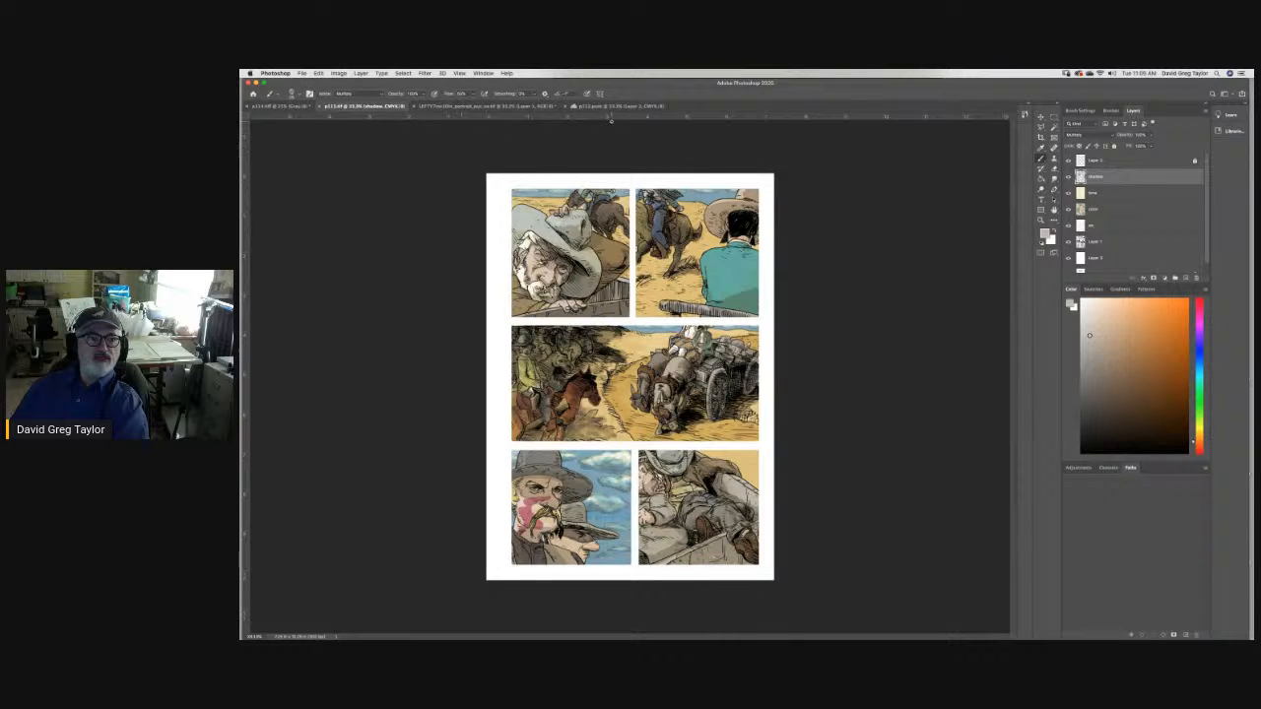
# Float the other coloured comic page in its own window beside p113 to compare them, and dock it again.
pyautogui.click(607, 107)
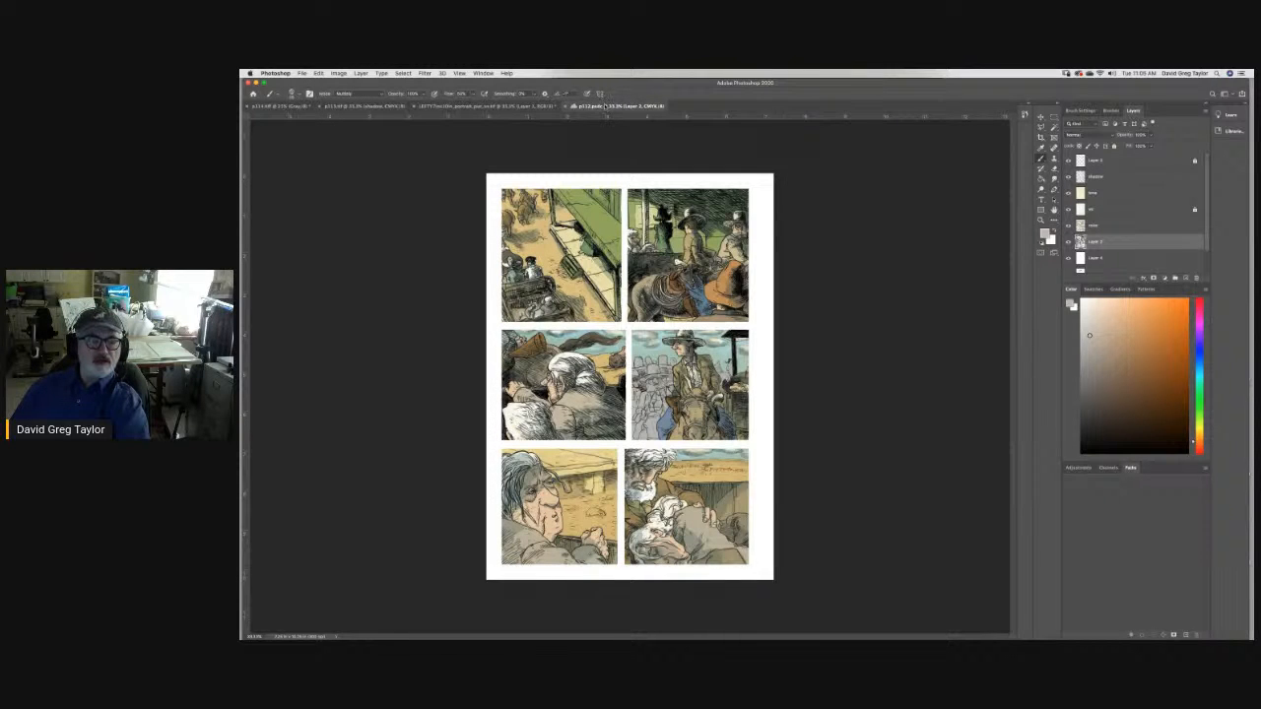
pyautogui.click(366, 106)
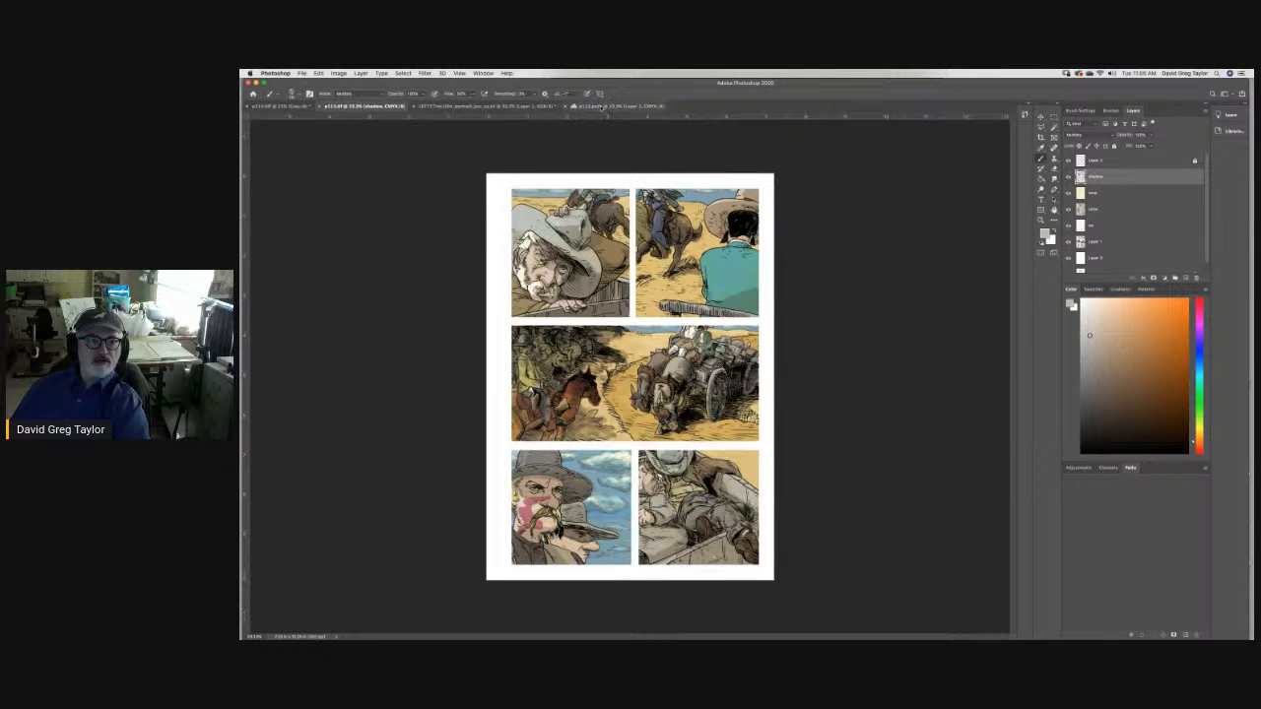
pyautogui.moveTo(602, 106); pyautogui.dragTo(528, 163)
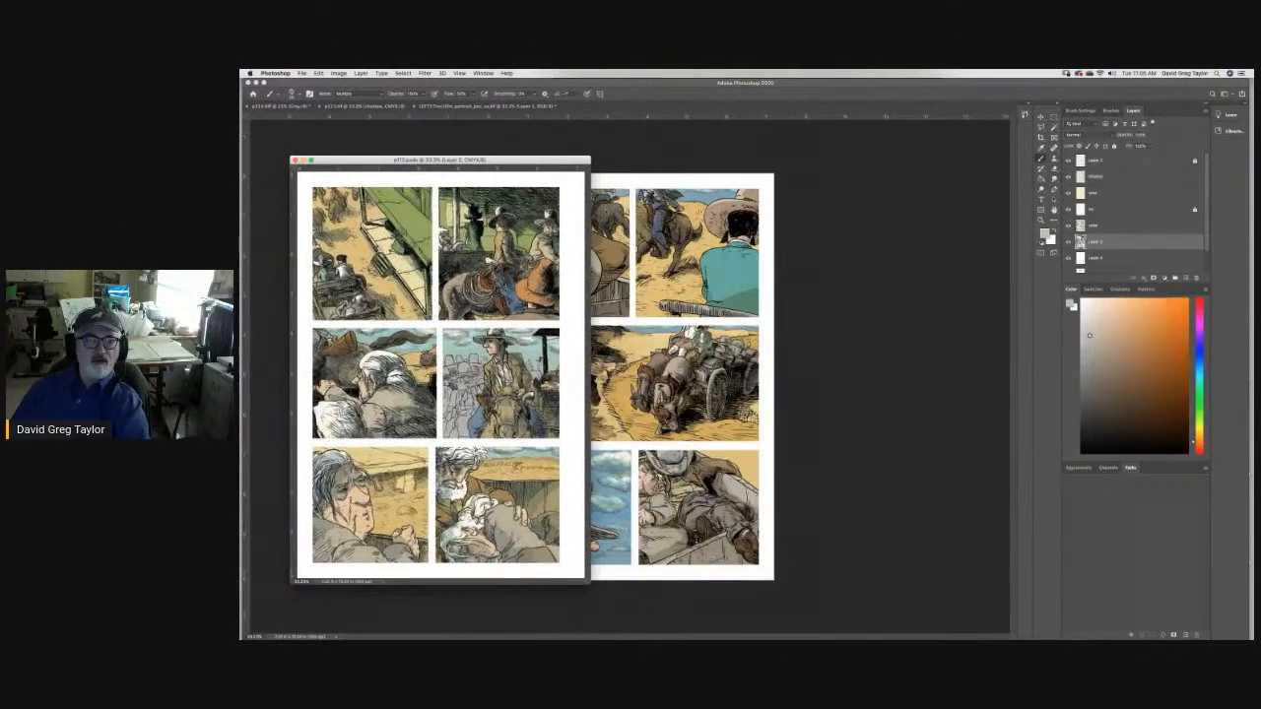
pyautogui.click(637, 608)
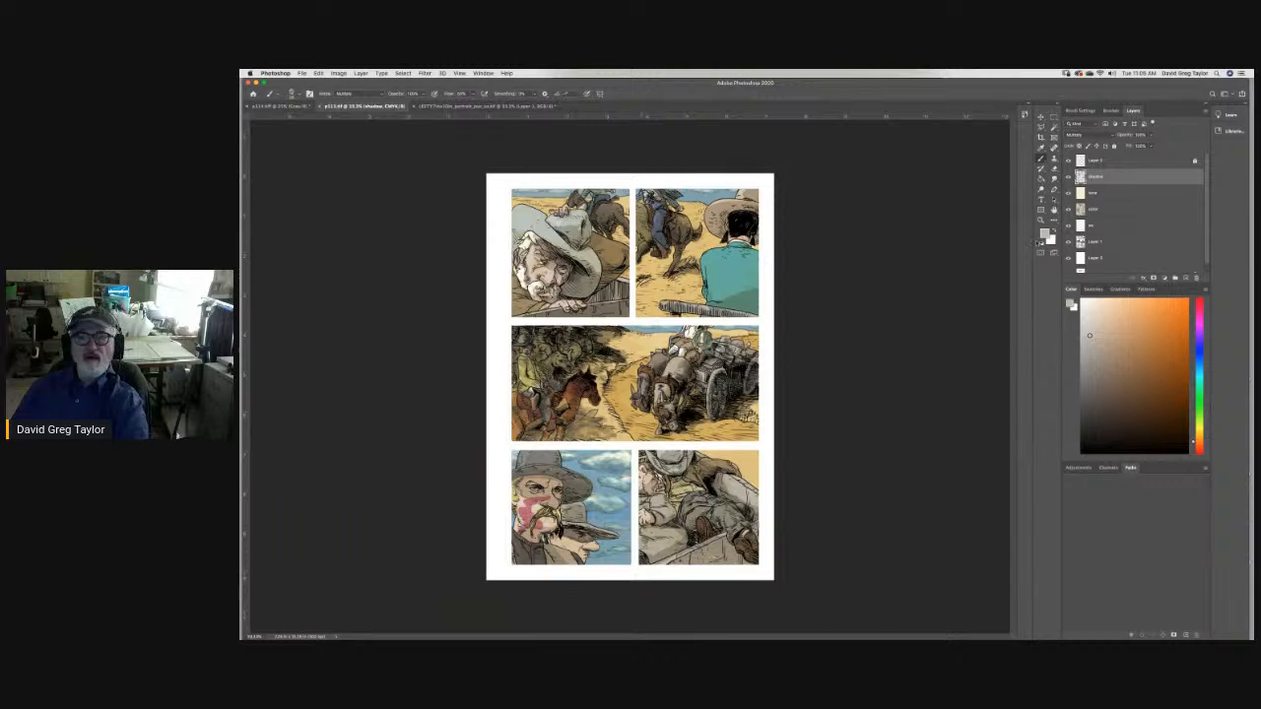
pyautogui.click(1055, 209)
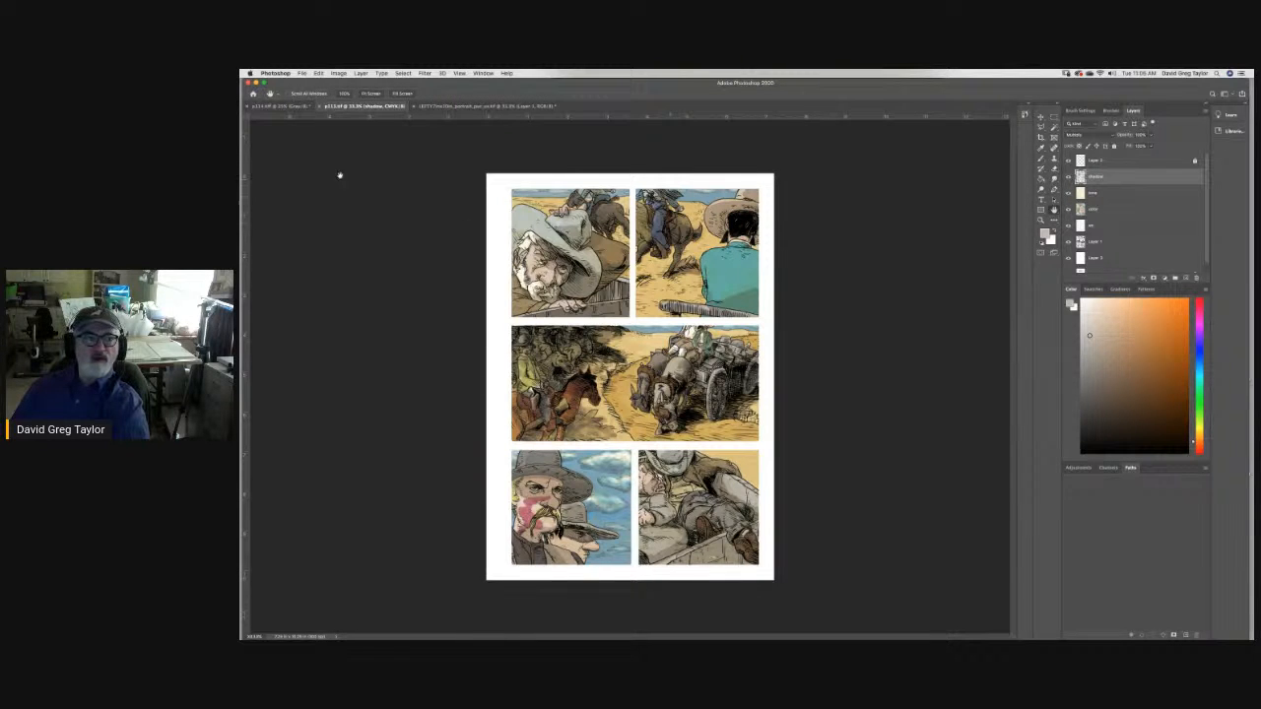
pyautogui.moveTo(448, 85); pyautogui.dragTo(500, 87)
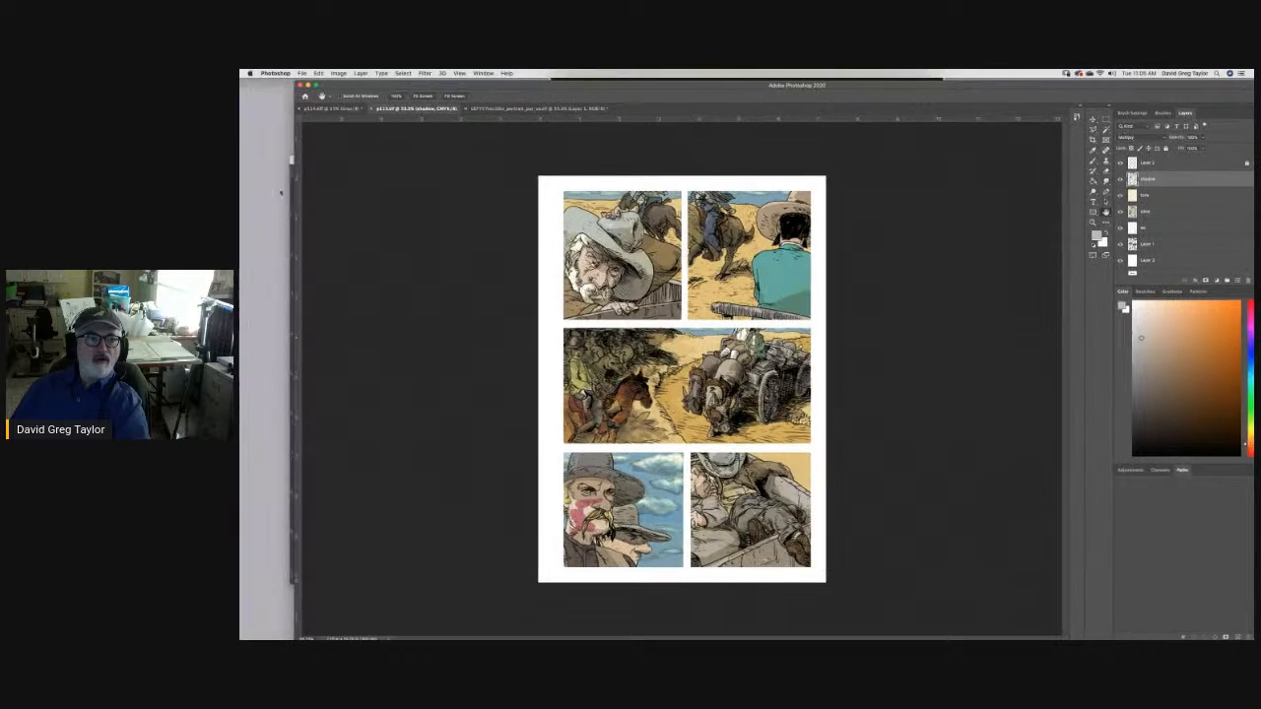
pyautogui.click(292, 205)
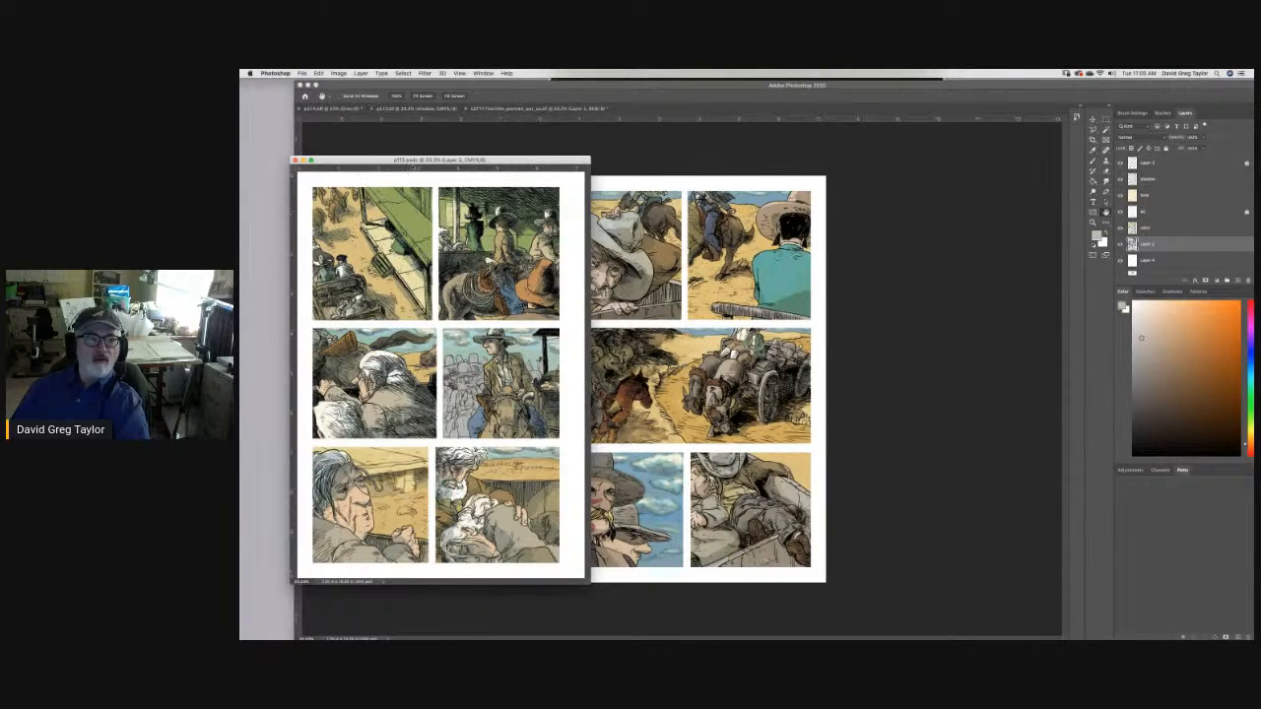
pyautogui.moveTo(473, 163); pyautogui.dragTo(443, 169)
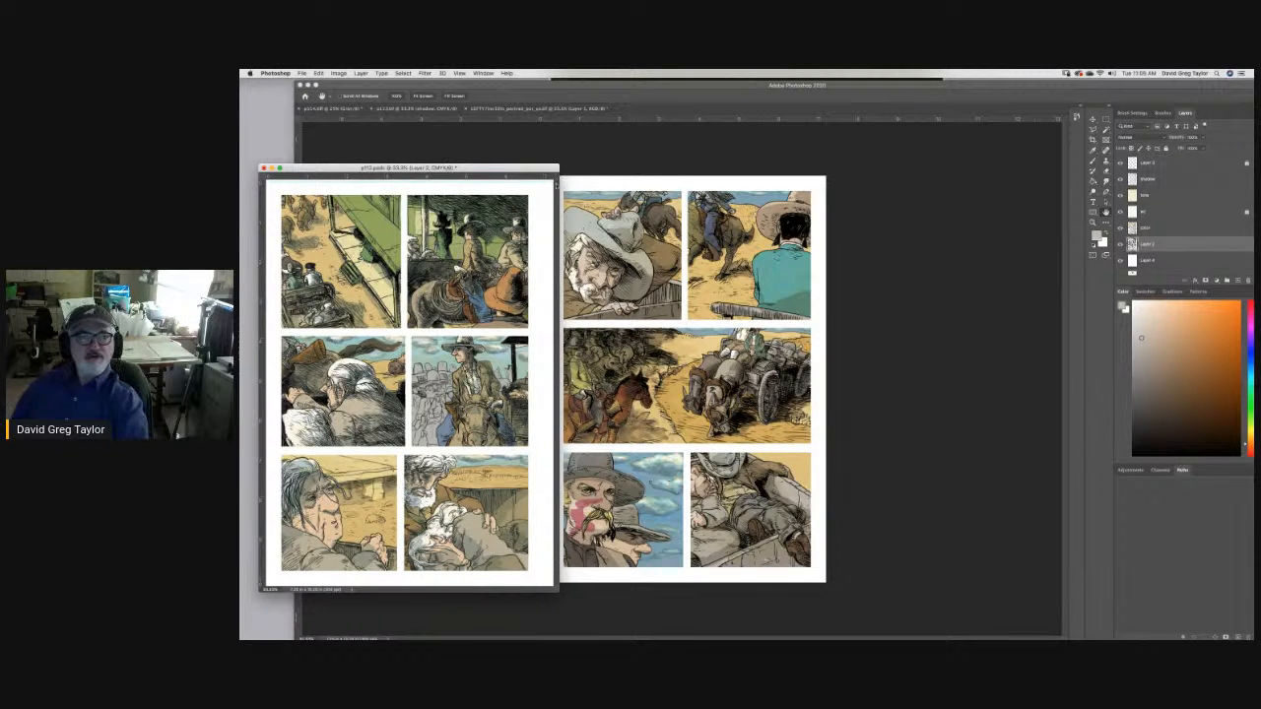
pyautogui.moveTo(425, 168); pyautogui.dragTo(673, 111)
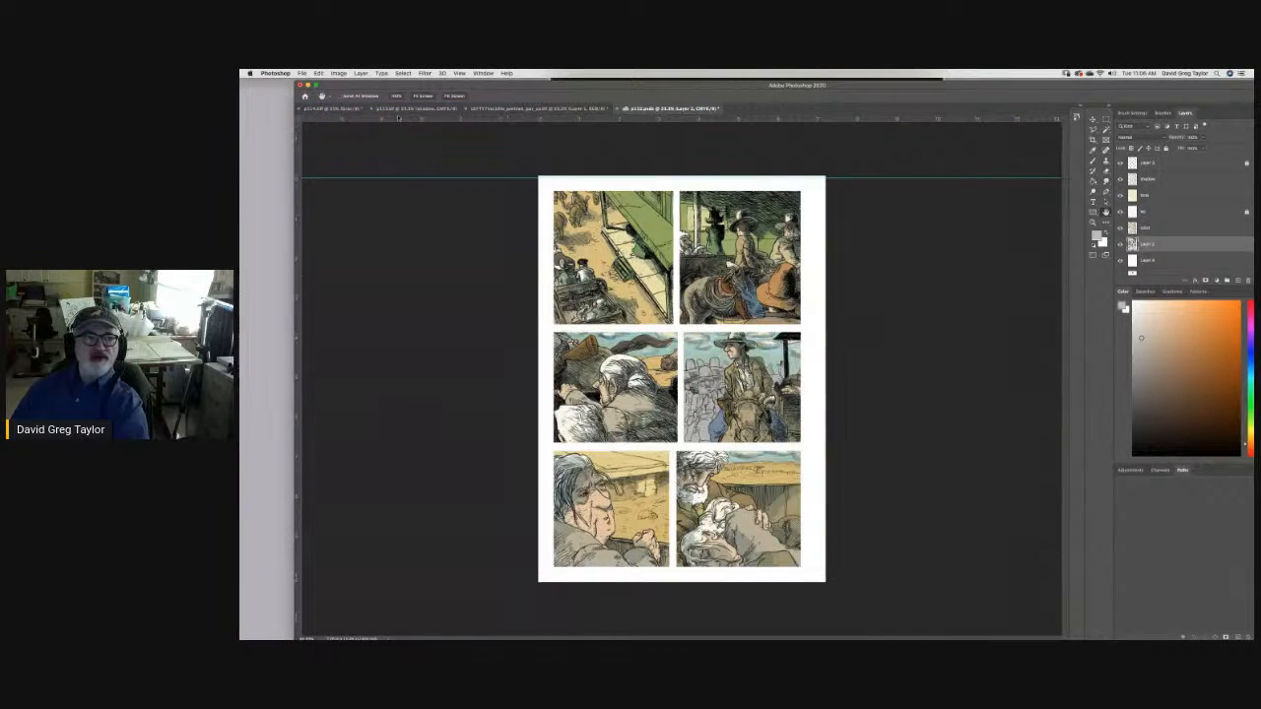
# In the print template document holding the black-and-white line art, add a new layer above the art named border.
pyautogui.click(333, 109)
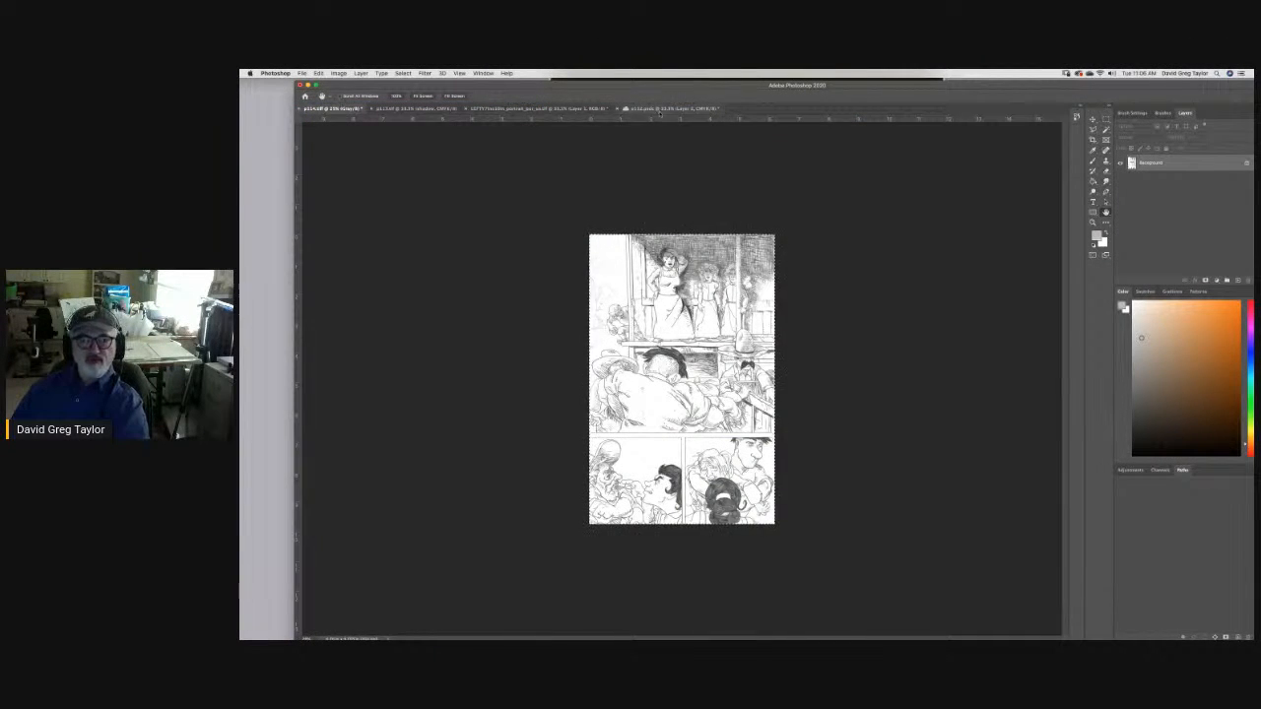
pyautogui.click(544, 109)
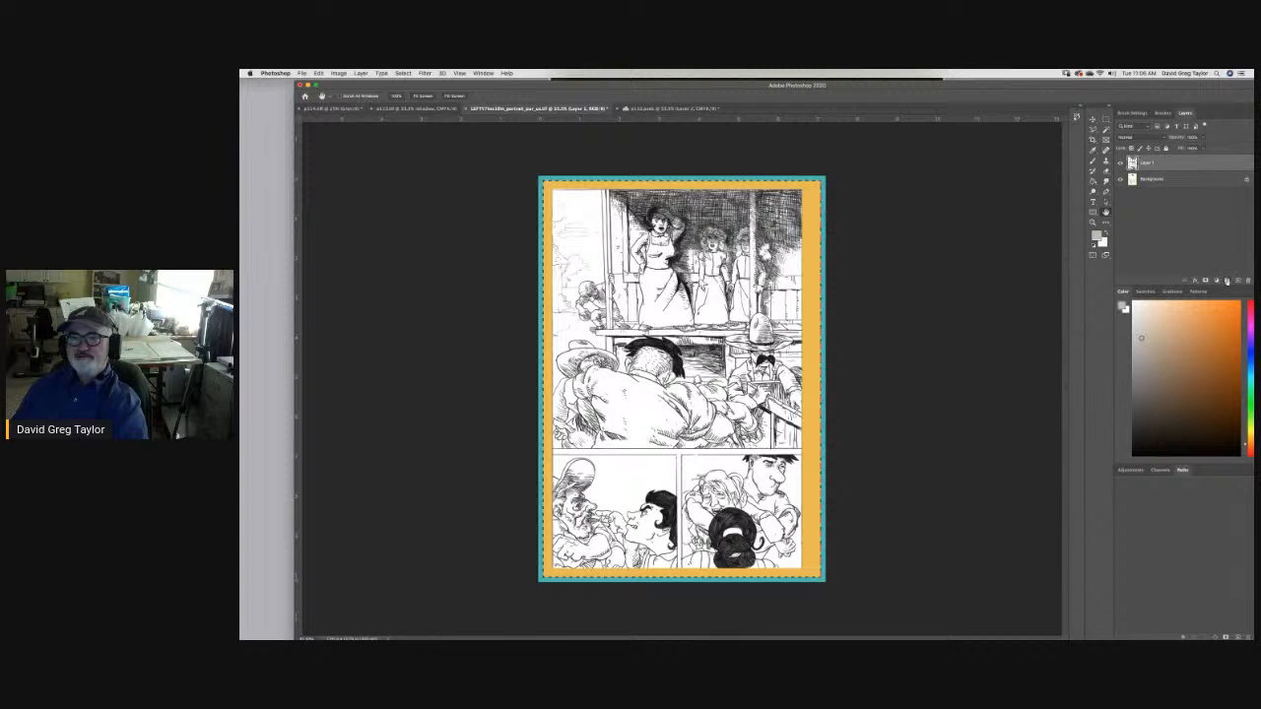
pyautogui.click(1238, 282)
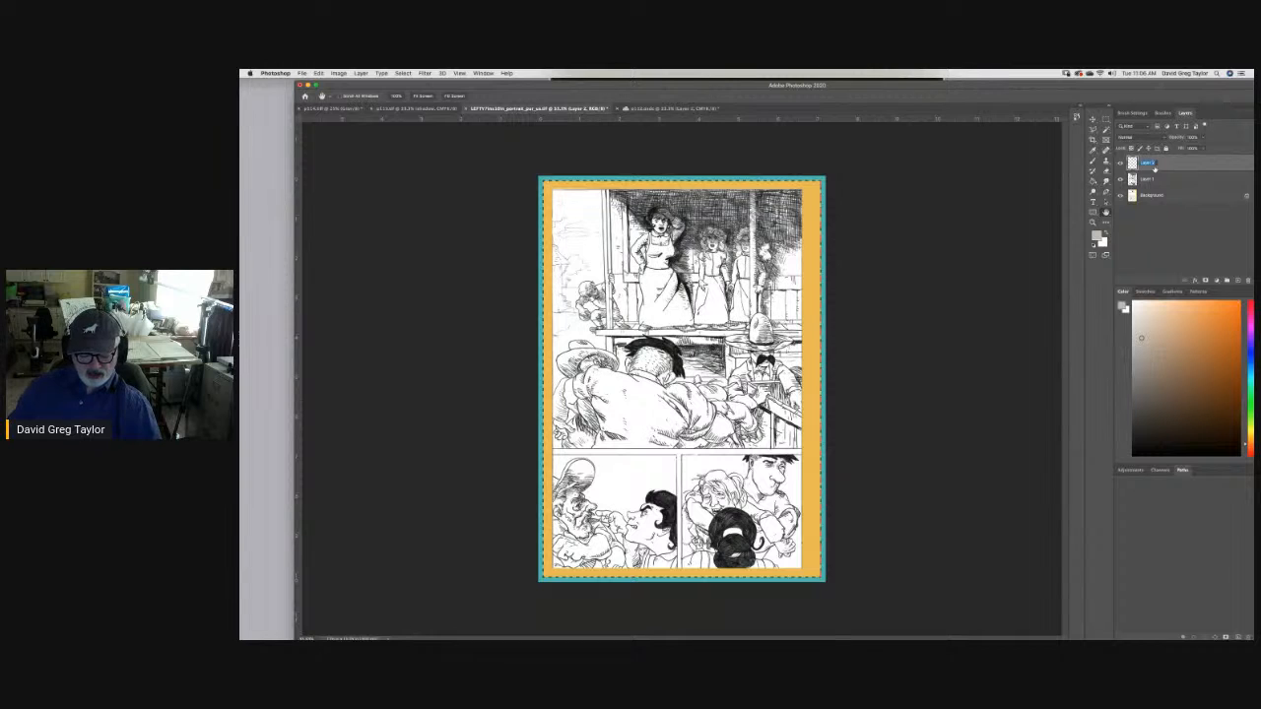
pyautogui.write('border')
pyautogui.press('Return')
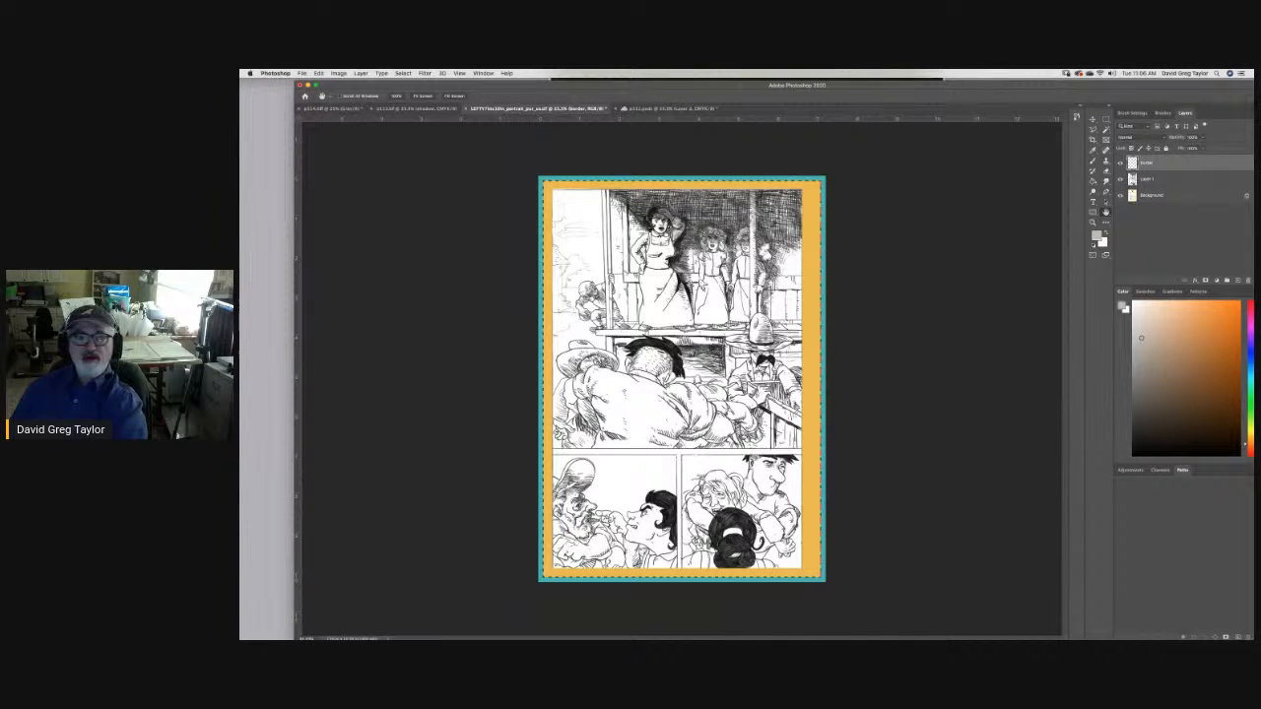
# Hide the line art layer and fill the template's upper margin, down to the white safe area, with white on the border layer.
pyautogui.click(1120, 180)
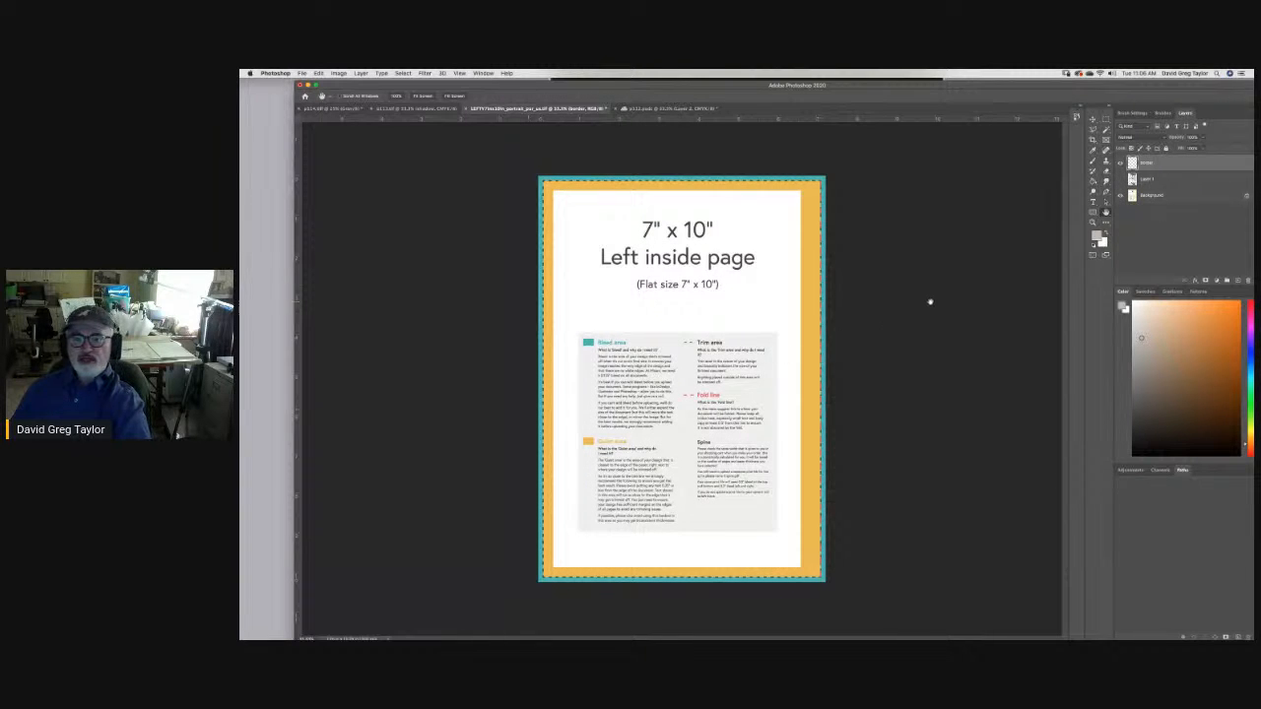
pyautogui.click(1105, 119)
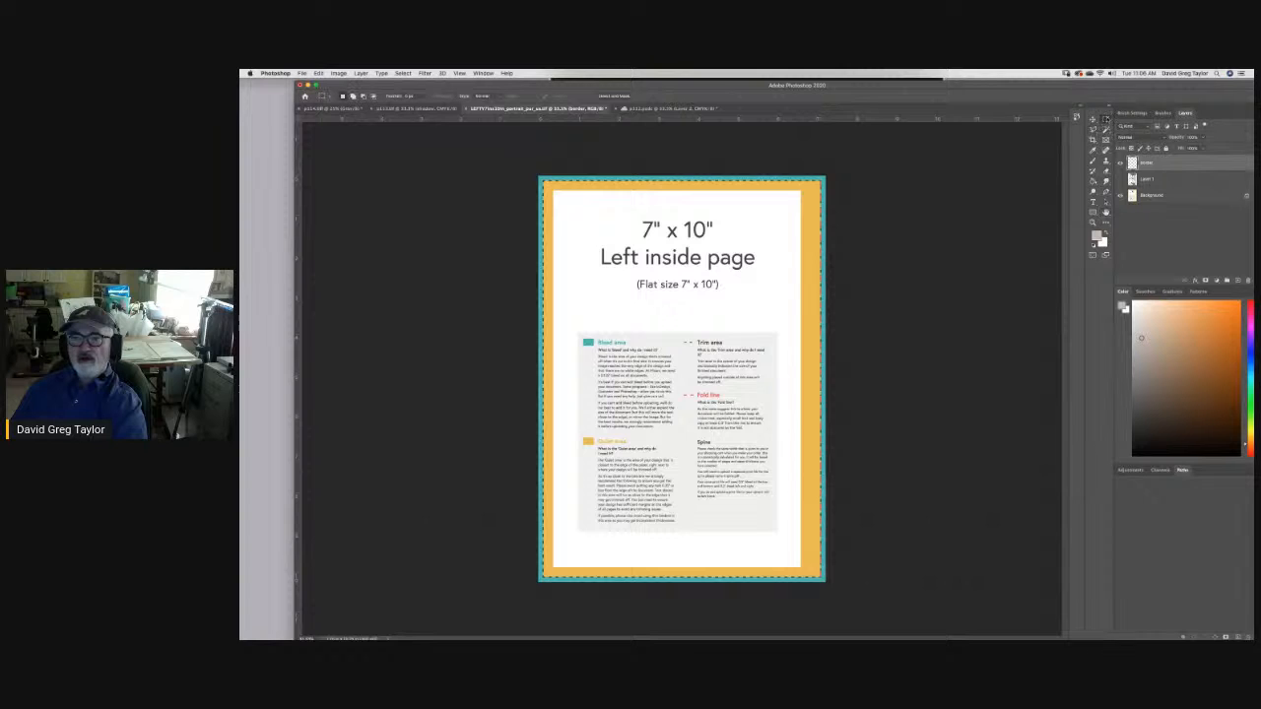
pyautogui.moveTo(538, 177); pyautogui.dragTo(832, 190)
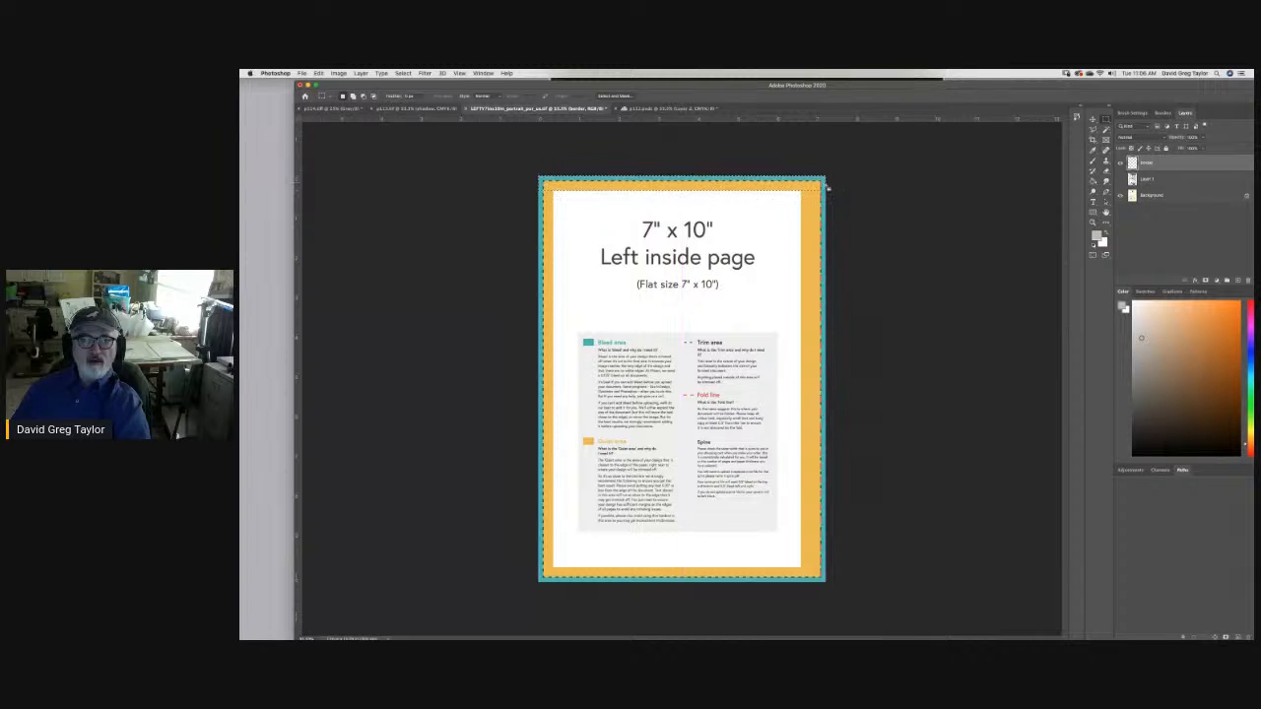
pyautogui.press('shift')
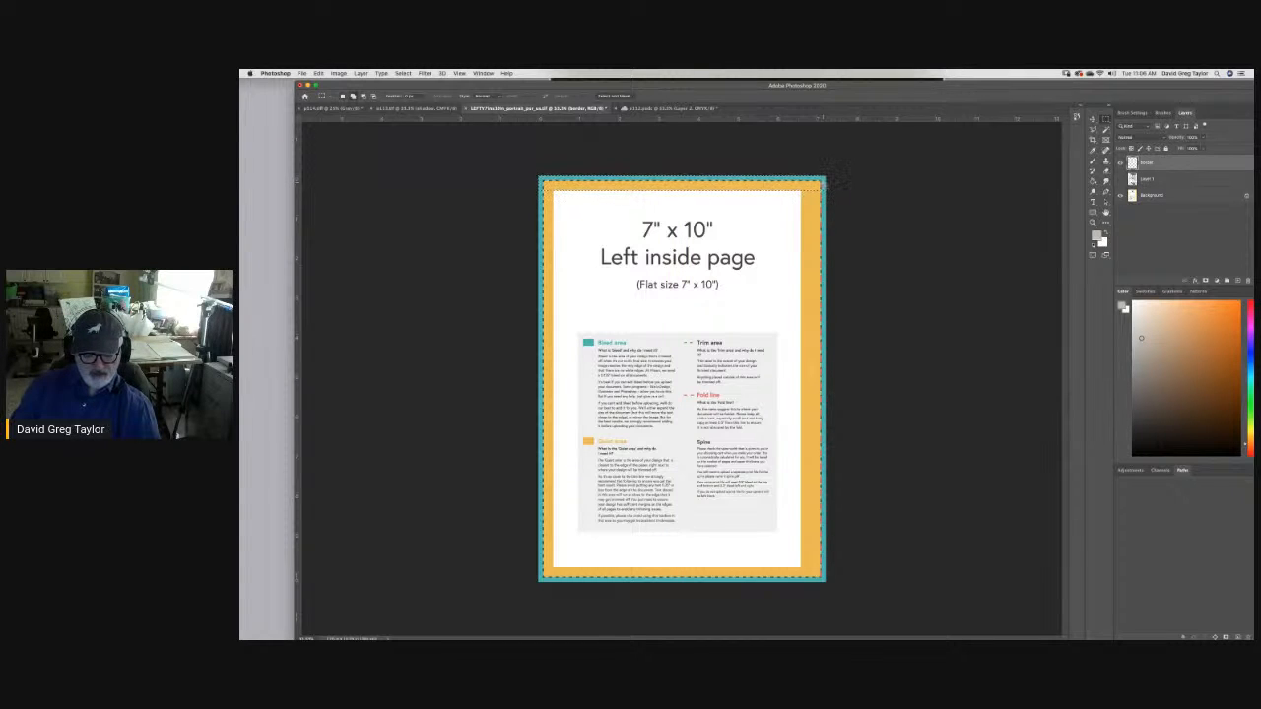
pyautogui.hotkey('shift', 'BackSpace')
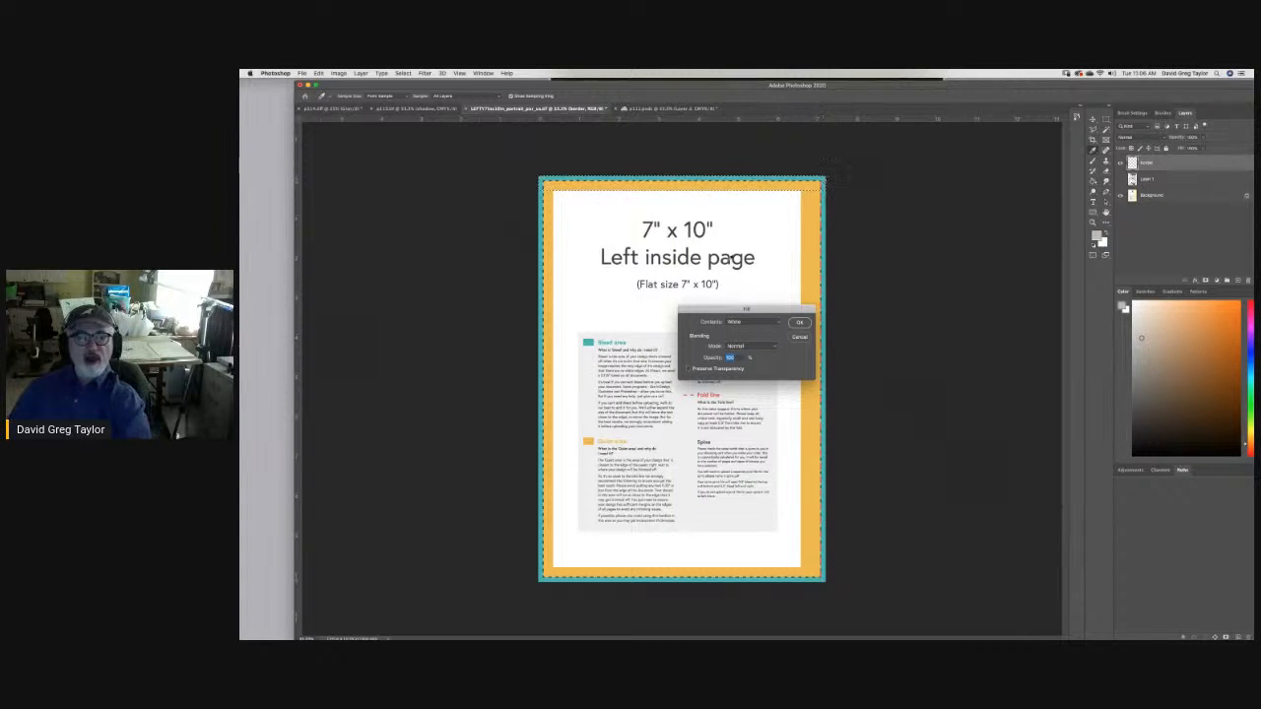
pyautogui.click(800, 323)
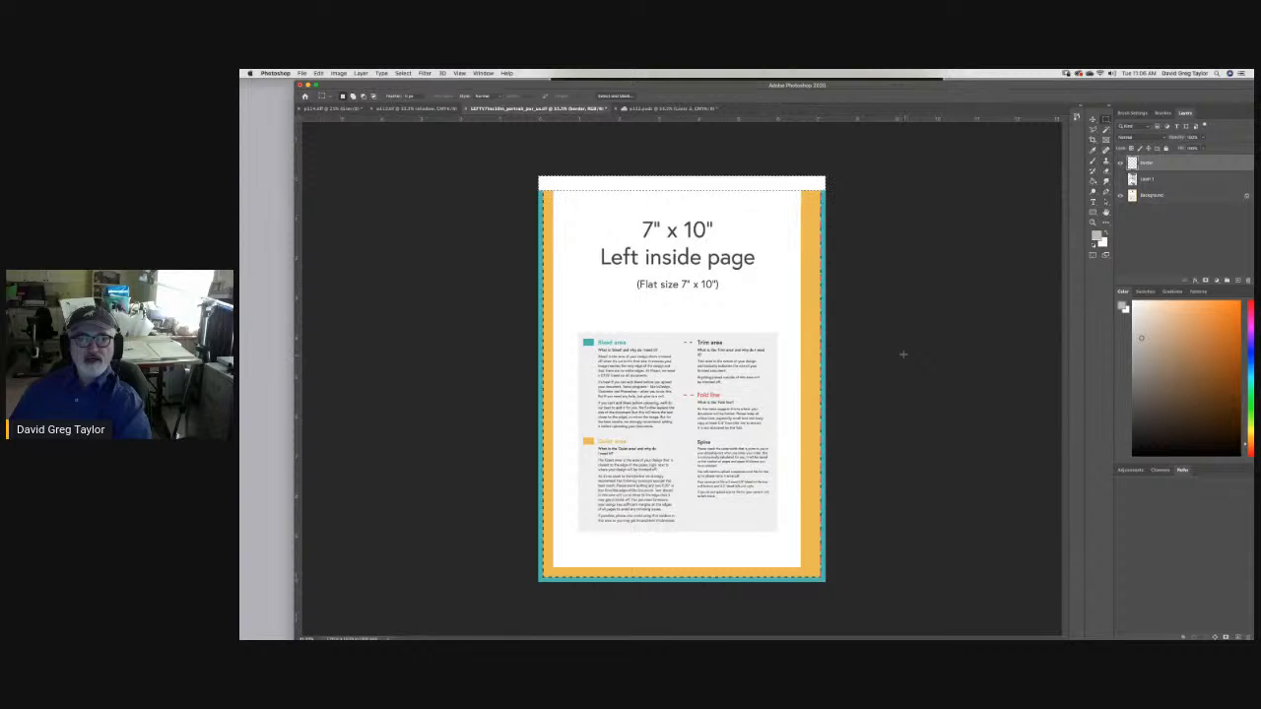
pyautogui.press('super+d')
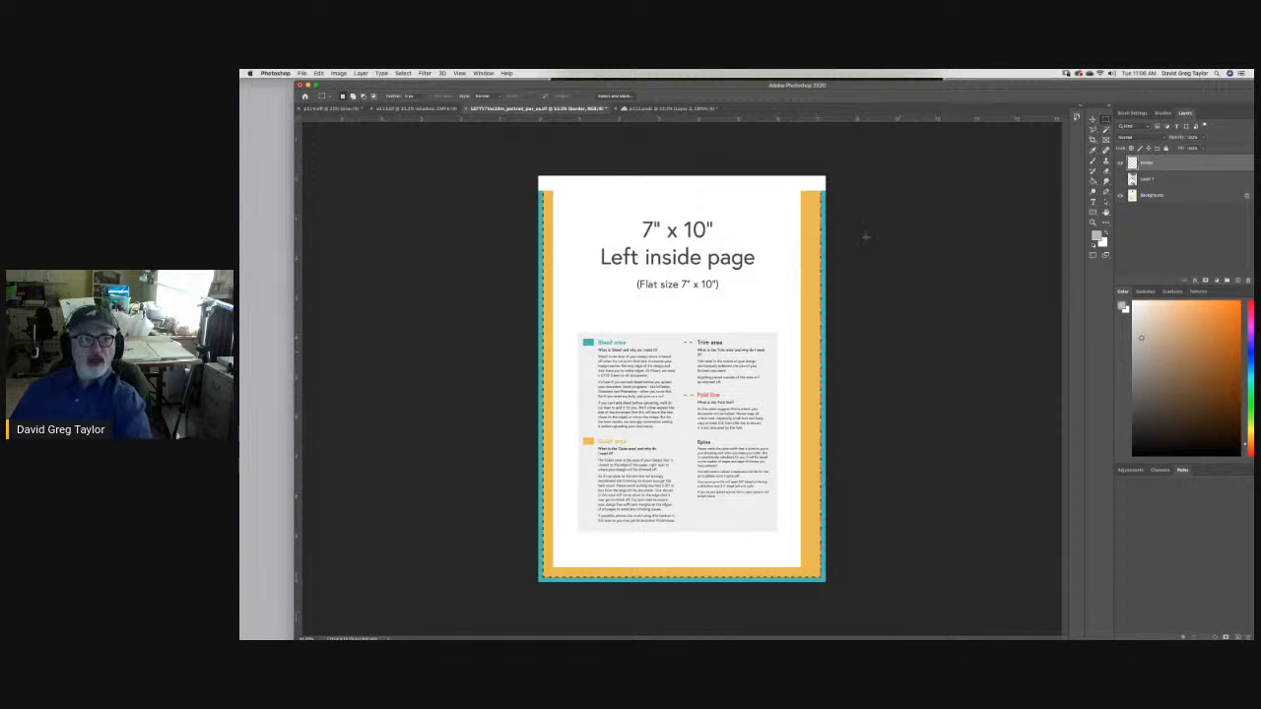
# Fill the full-height left margin strip of the page with white on the border layer.
pyautogui.moveTo(538, 177); pyautogui.dragTo(551, 589)
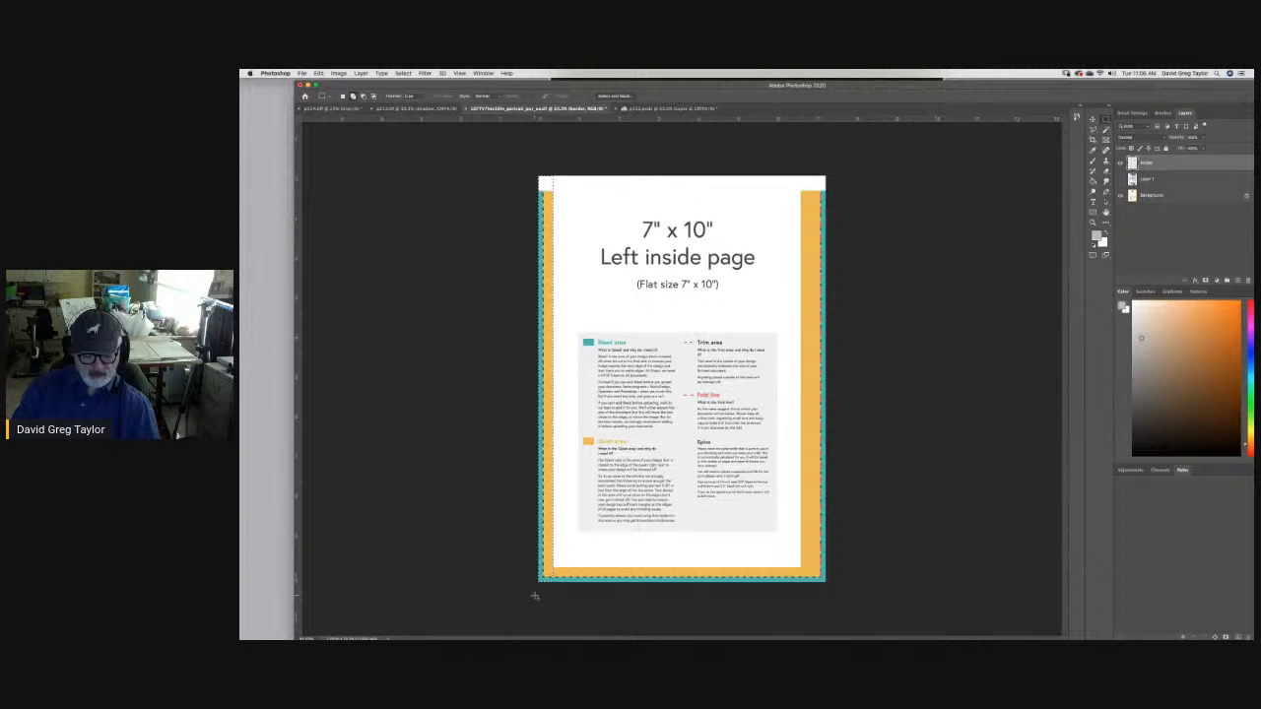
pyautogui.hotkey('shift', 'BackSpace')
pyautogui.press('Return')
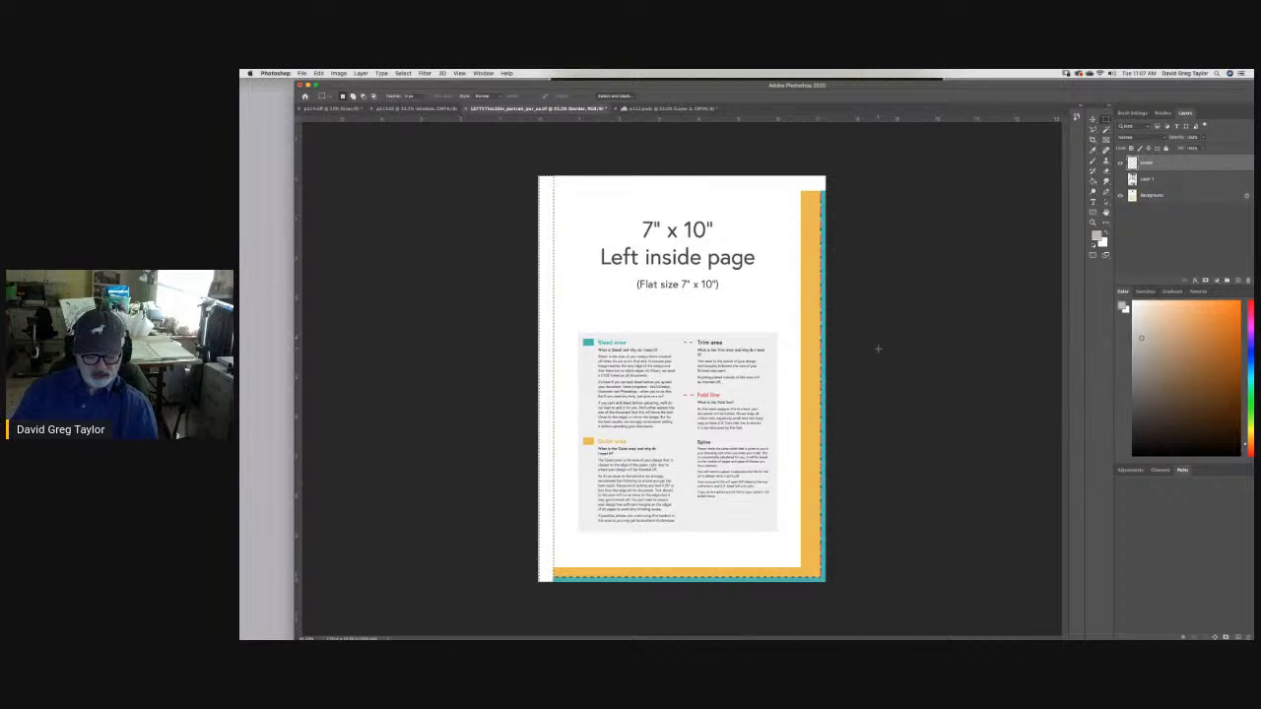
pyautogui.hotkey('shift', 'BackSpace')
pyautogui.press('Return')
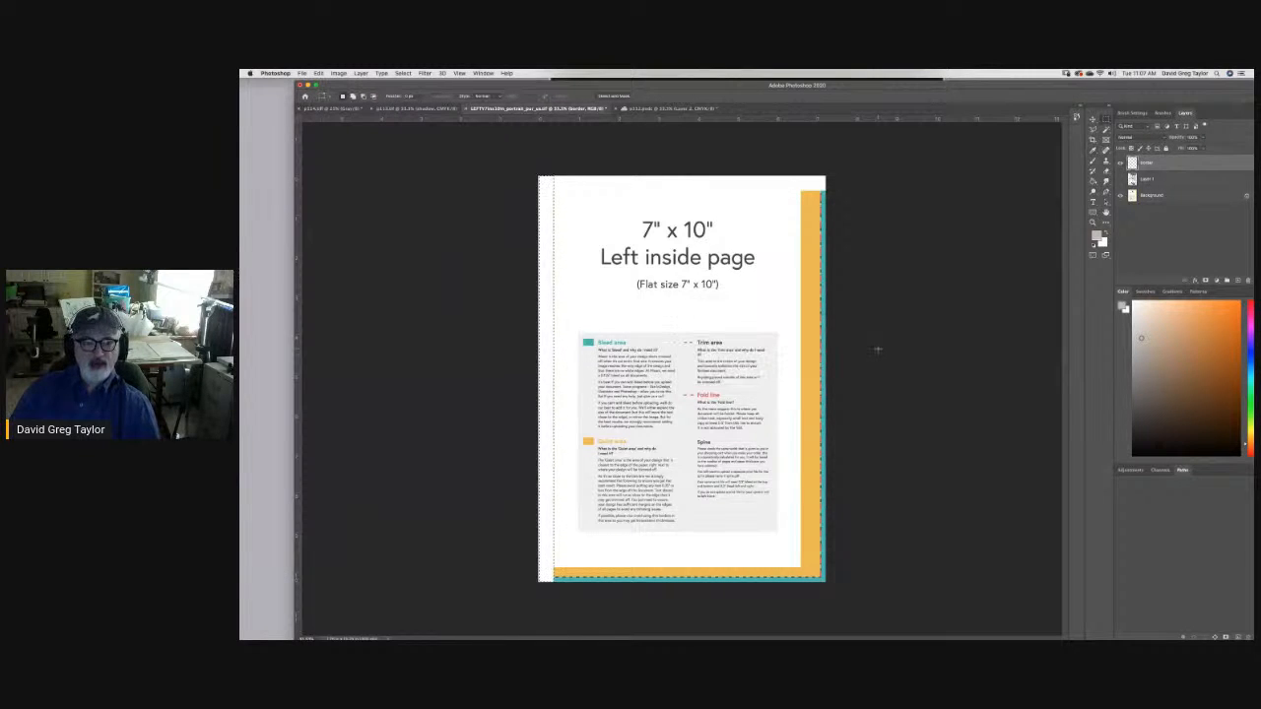
# Fill the full-width lower margin strip of the page with white and clear the selection.
pyautogui.moveTo(841, 591); pyautogui.dragTo(801, 588)
pyautogui.moveTo(558, 591); pyautogui.dragTo(521, 578)
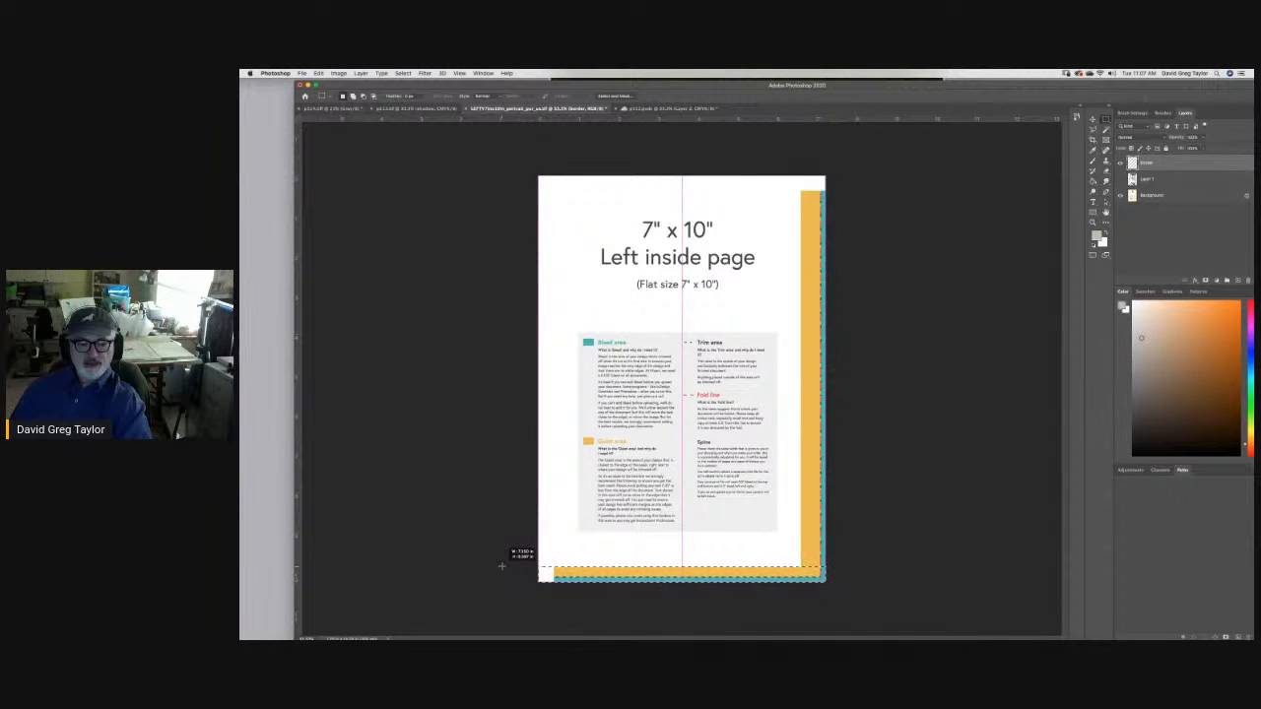
pyautogui.moveTo(501, 567); pyautogui.dragTo(469, 563)
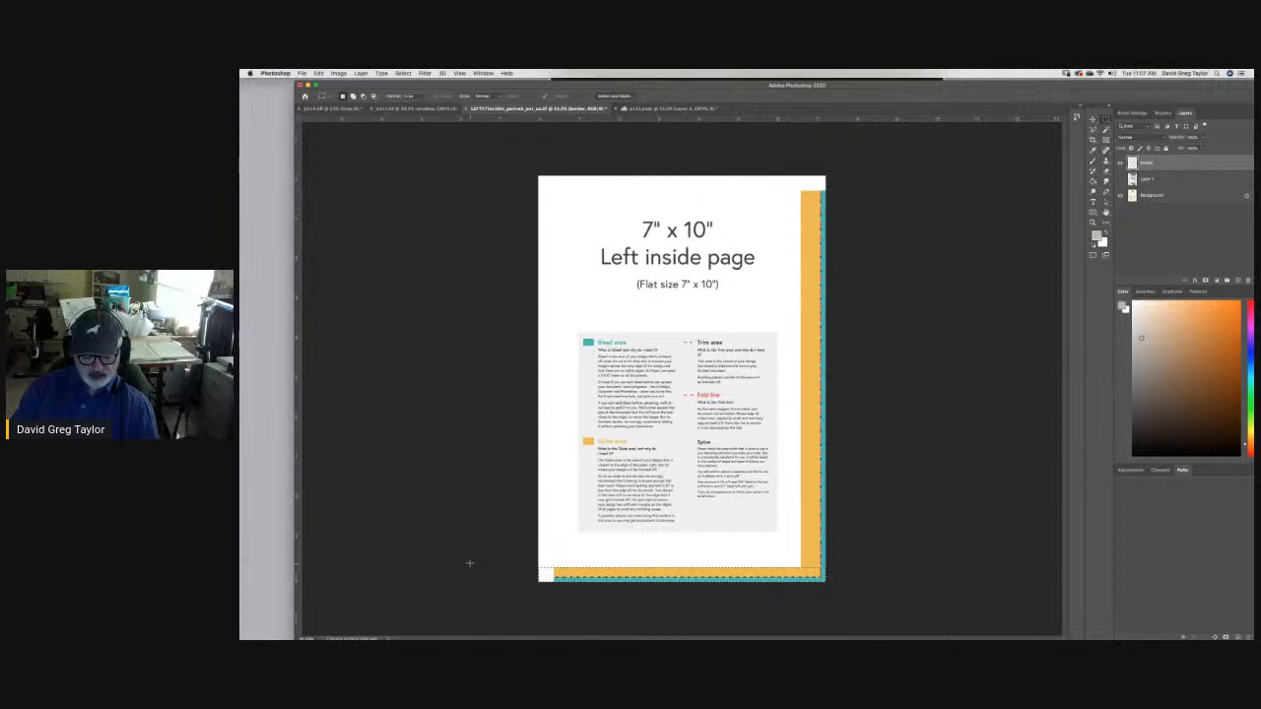
pyautogui.hotkey('shift', 'BackSpace')
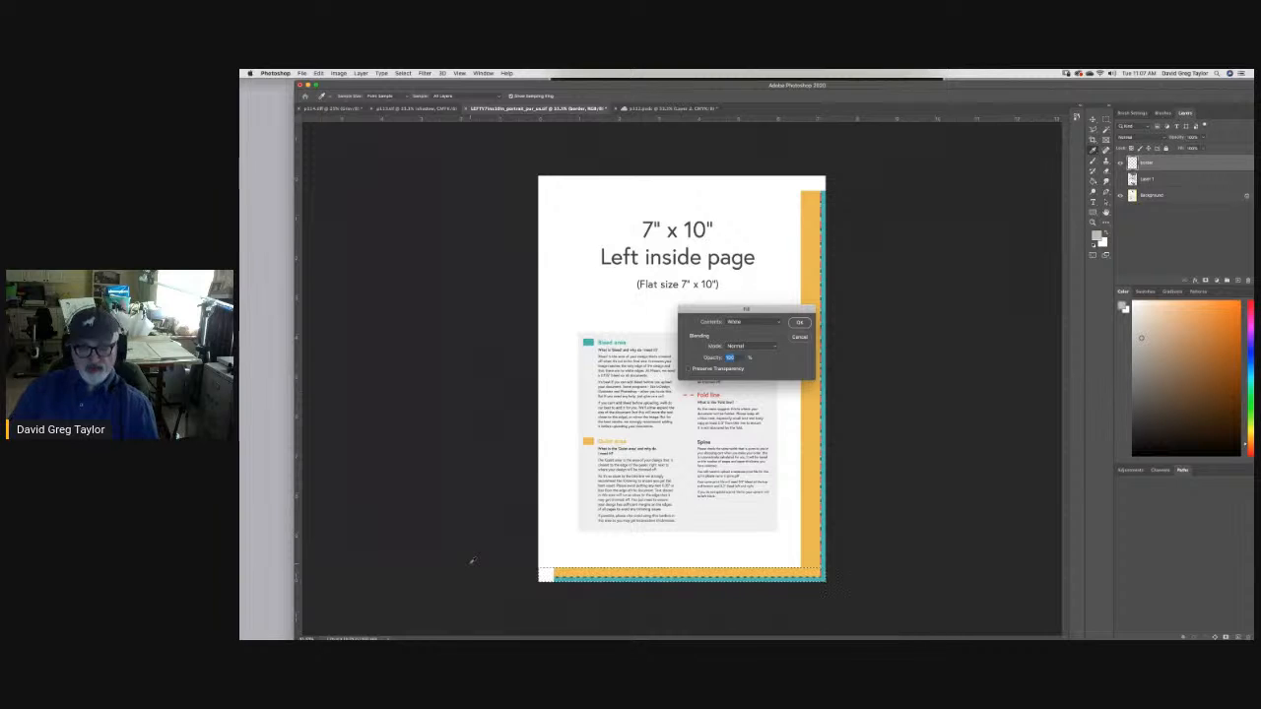
pyautogui.press('Return')
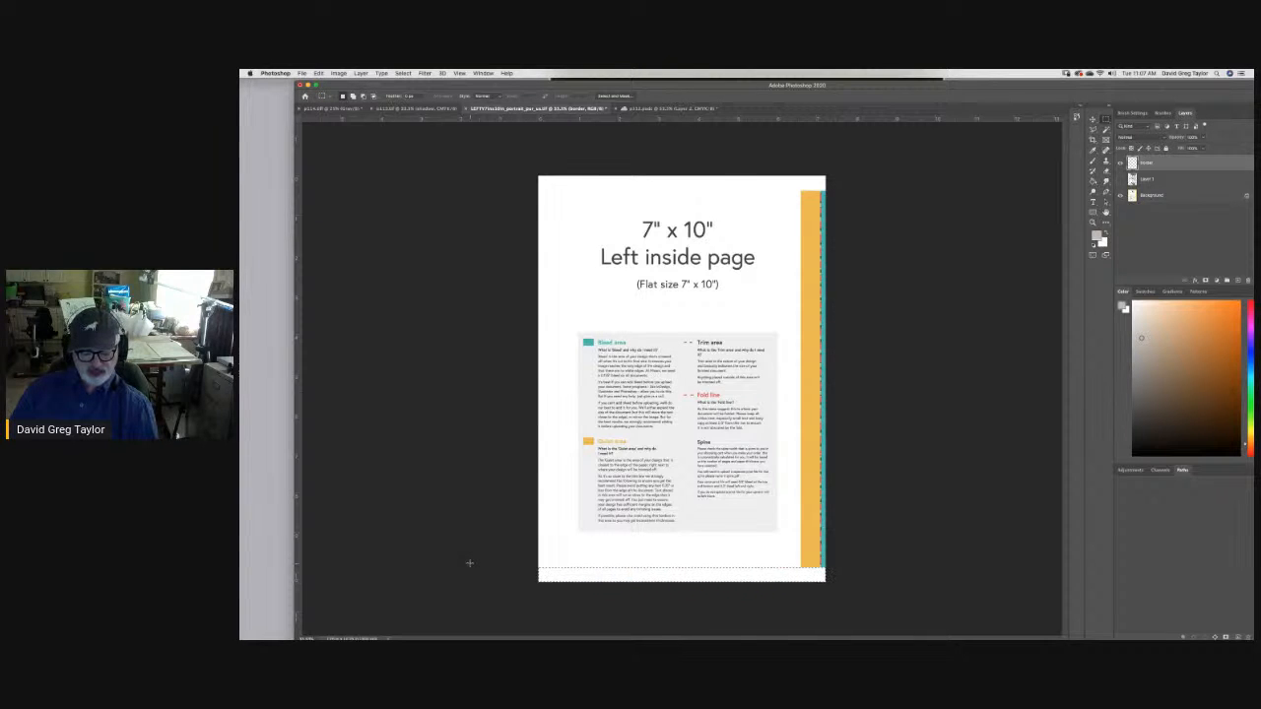
pyautogui.press('super+d')
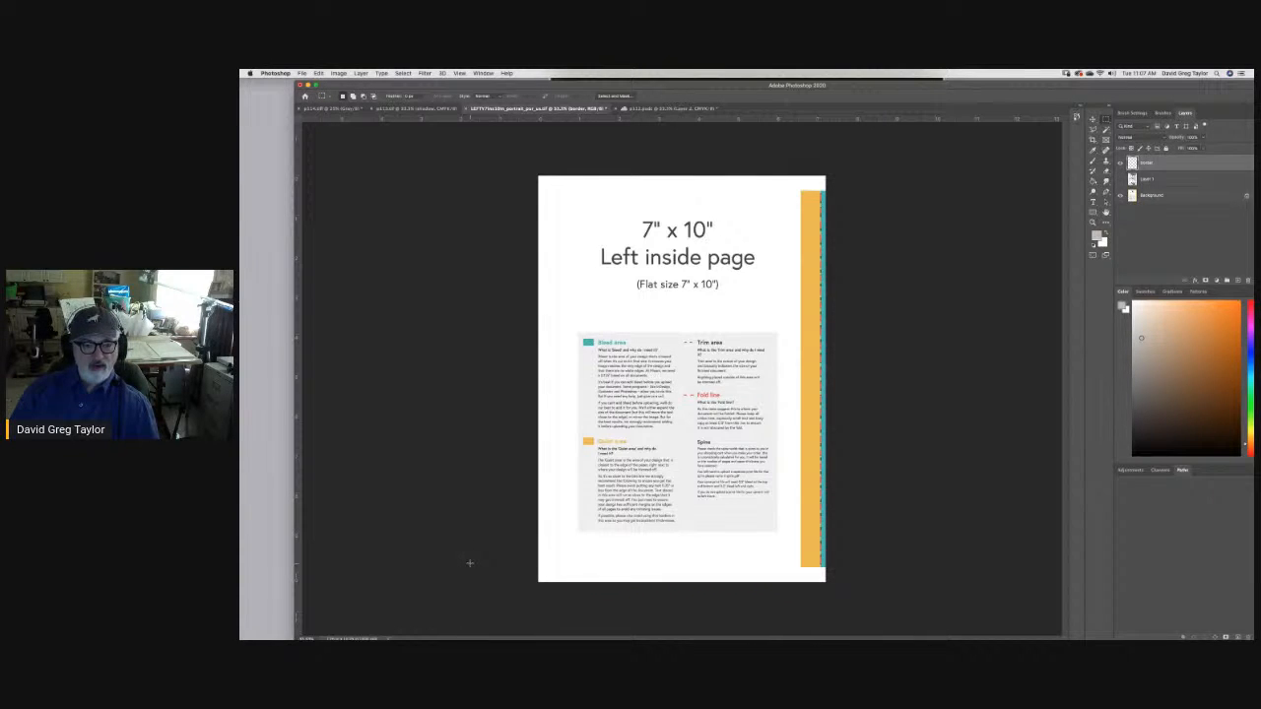
# Fill the page's right margin strip with white, clear the selection, and show the line art layer again.
pyautogui.moveTo(836, 583); pyautogui.dragTo(800, 177)
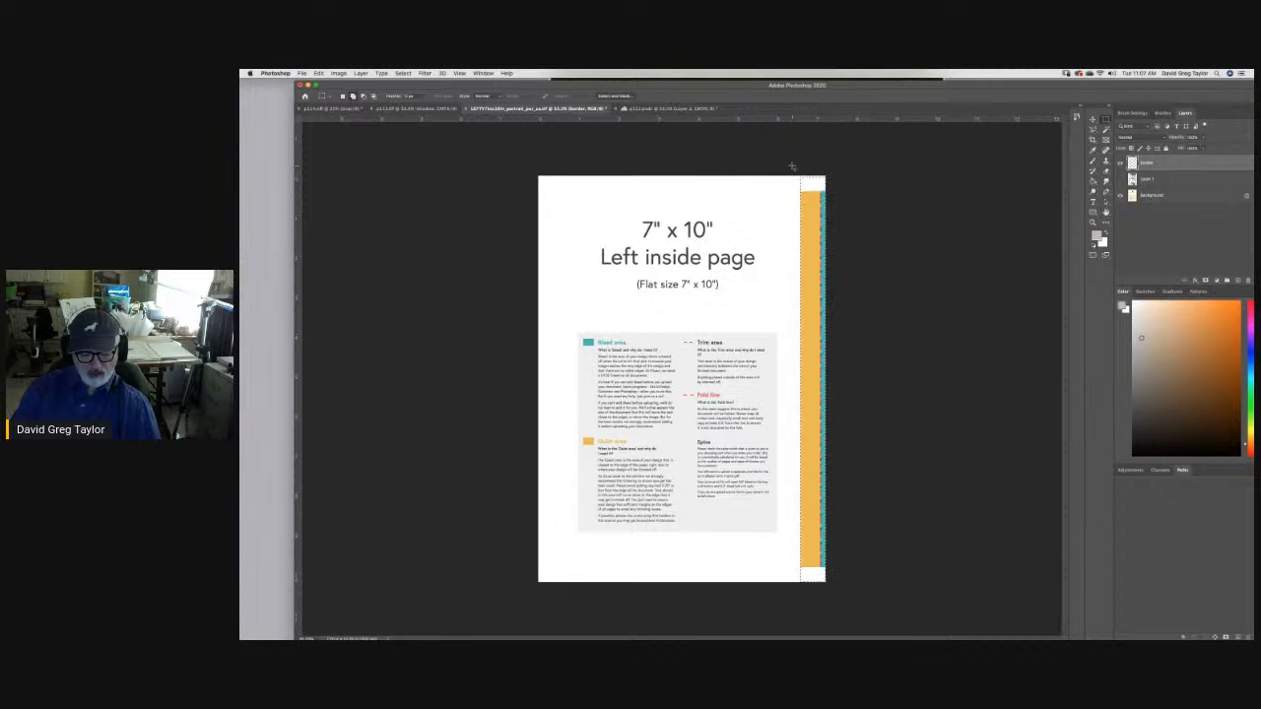
pyautogui.hotkey('shift', 'BackSpace')
pyautogui.press('Return')
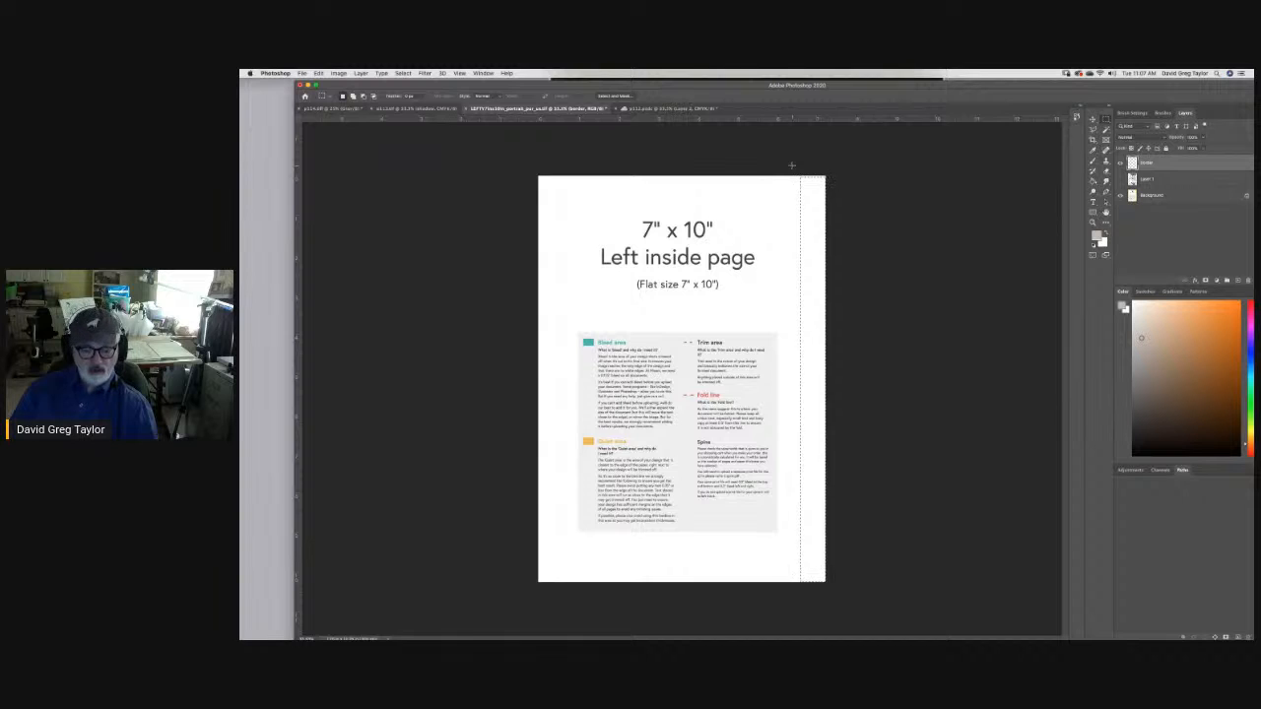
pyautogui.click(791, 166)
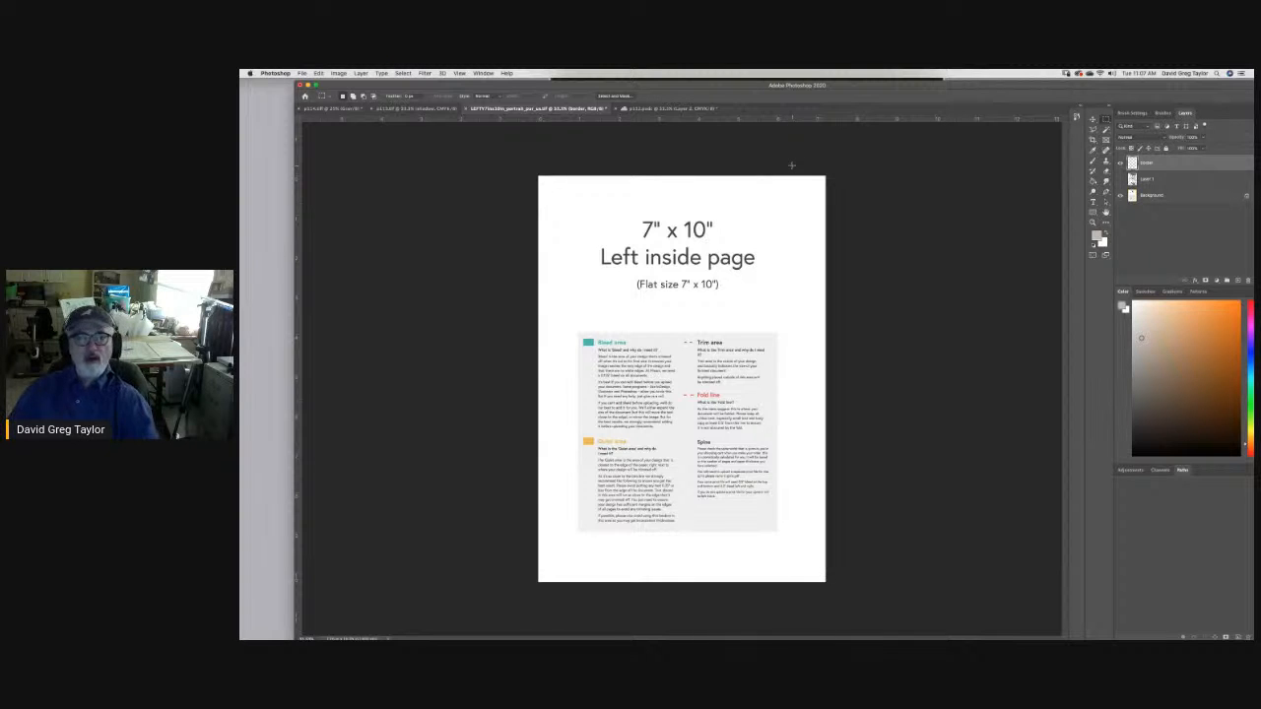
pyautogui.click(1120, 179)
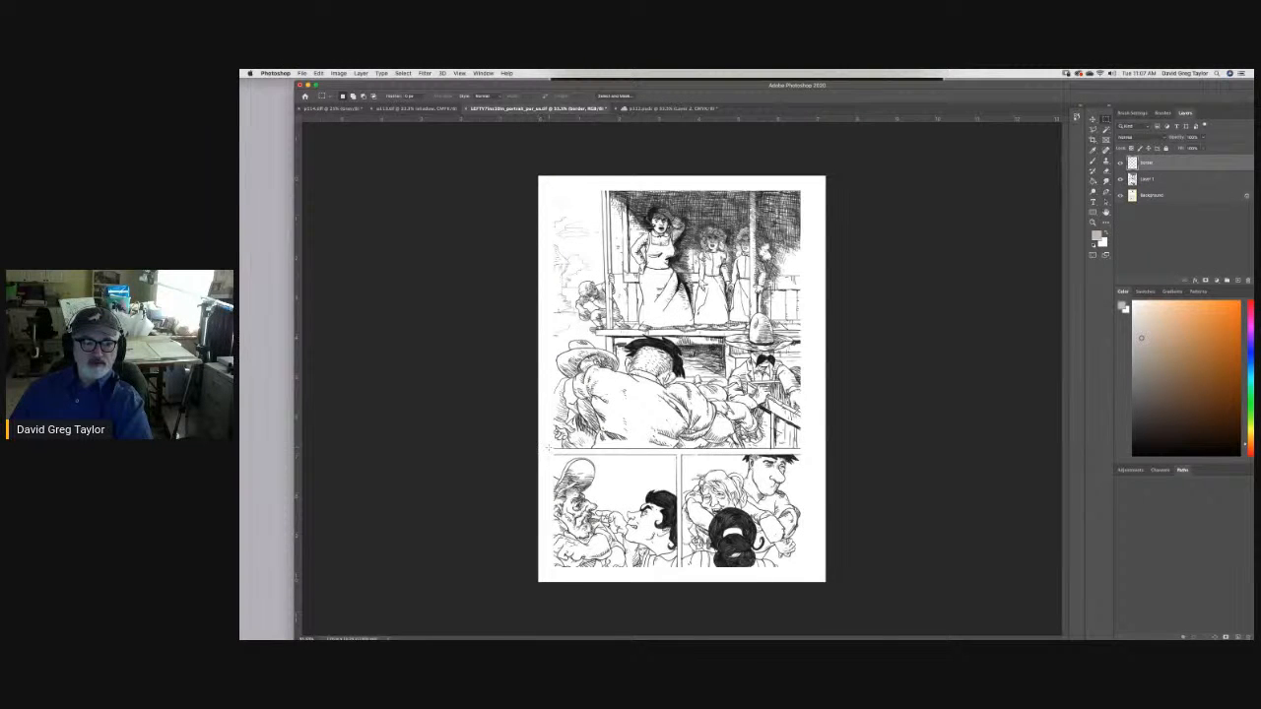
# Fill the horizontal gutter between the large upper panel and the two lower panels with white, covering its panel lines.
pyautogui.moveTo(547, 449); pyautogui.dragTo(811, 452)
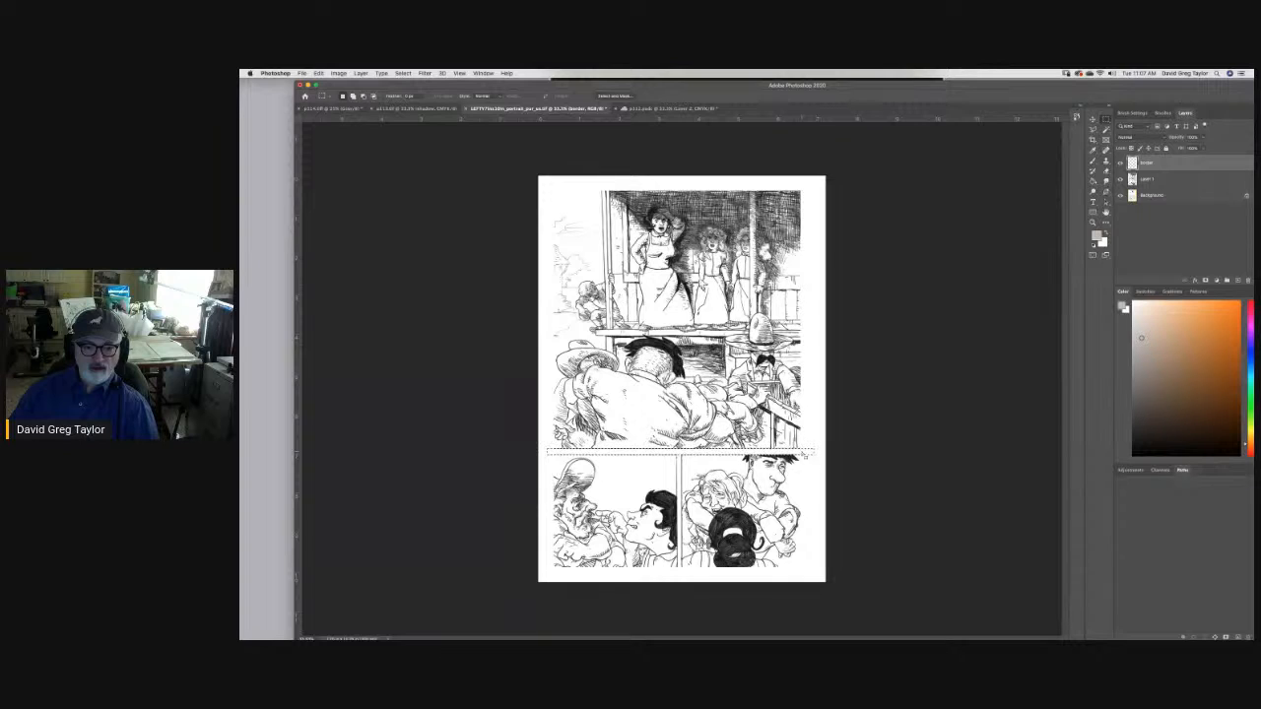
pyautogui.hotkey('shift', 'BackSpace')
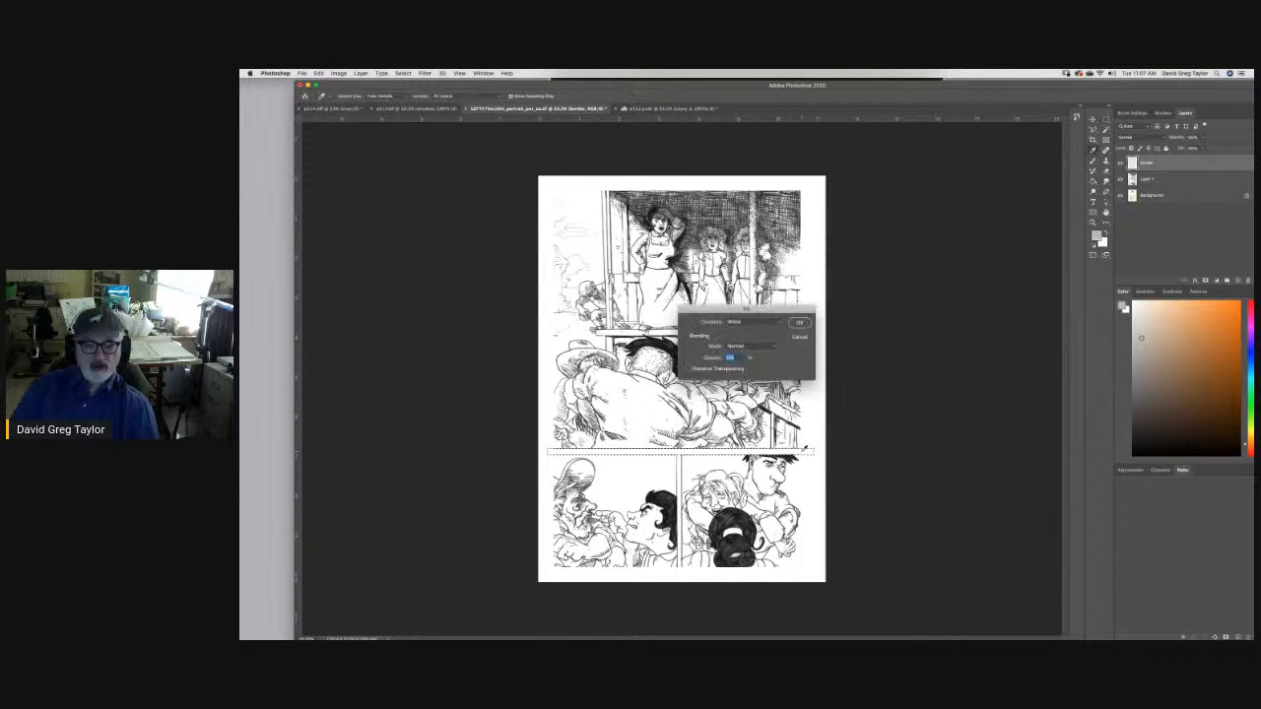
pyautogui.press('Return')
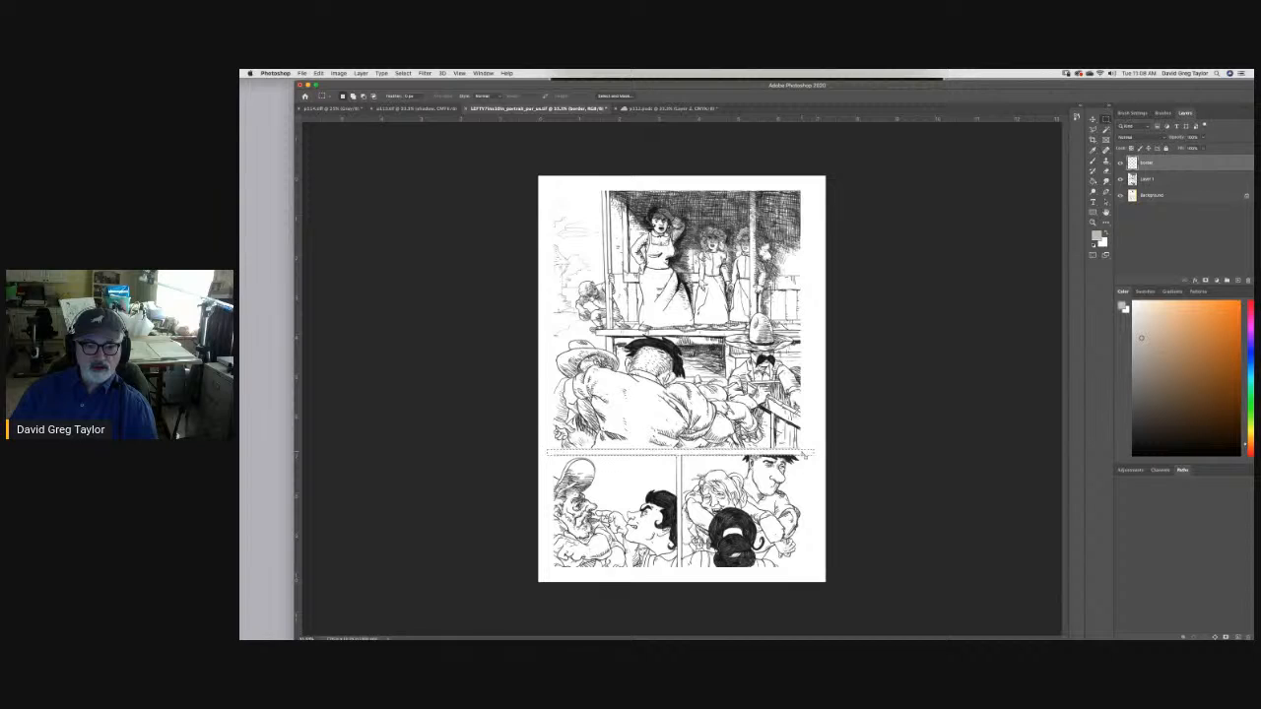
pyautogui.hotkey('shift', 'BackSpace')
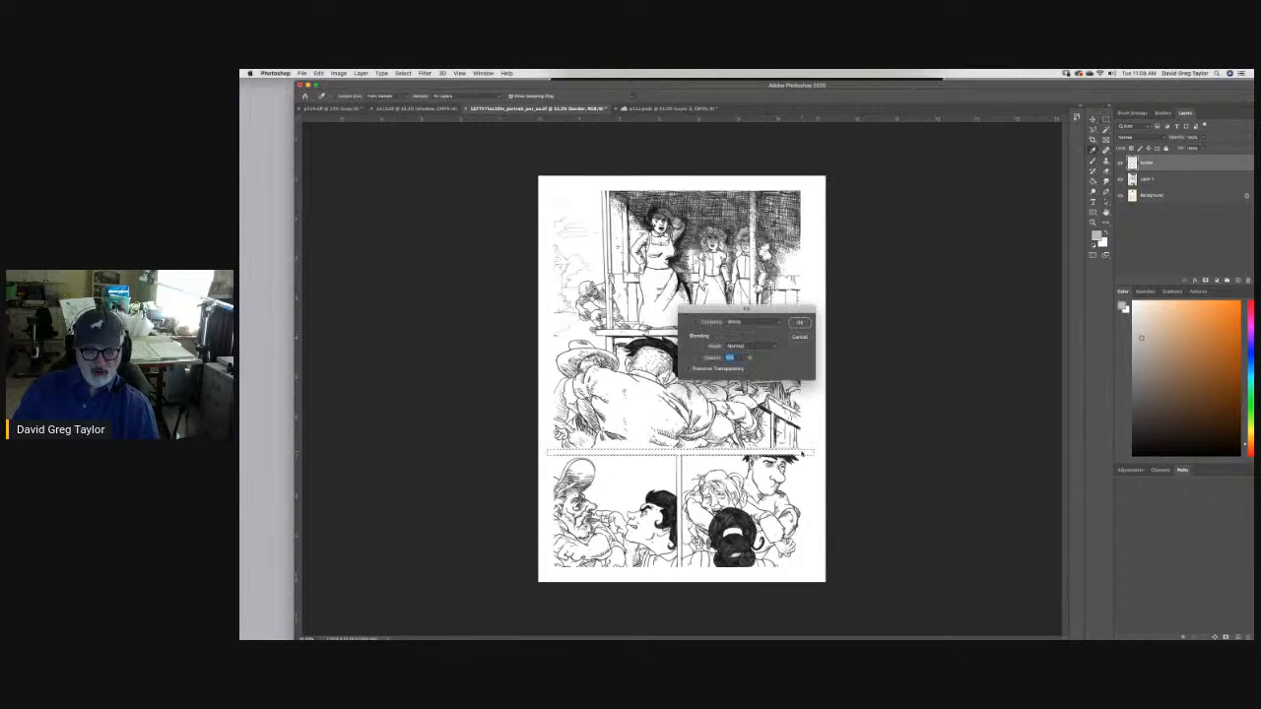
pyautogui.press('Return')
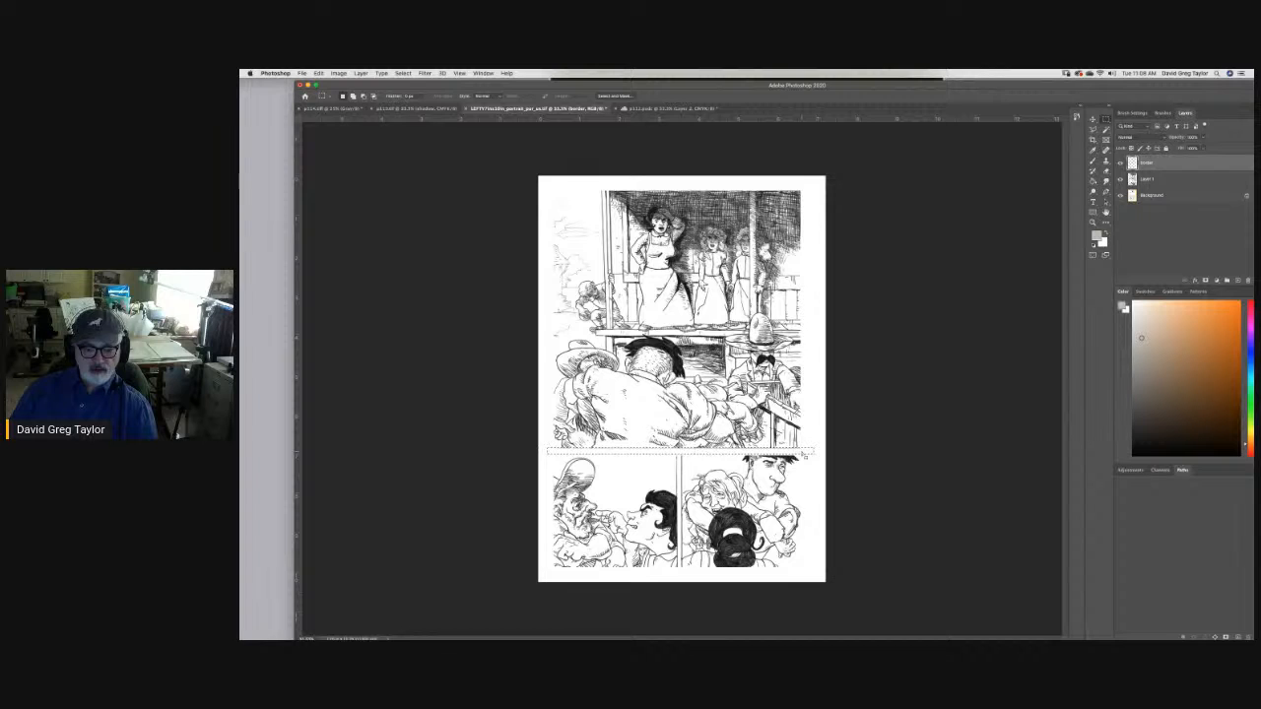
pyautogui.hotkey('shift', 'BackSpace')
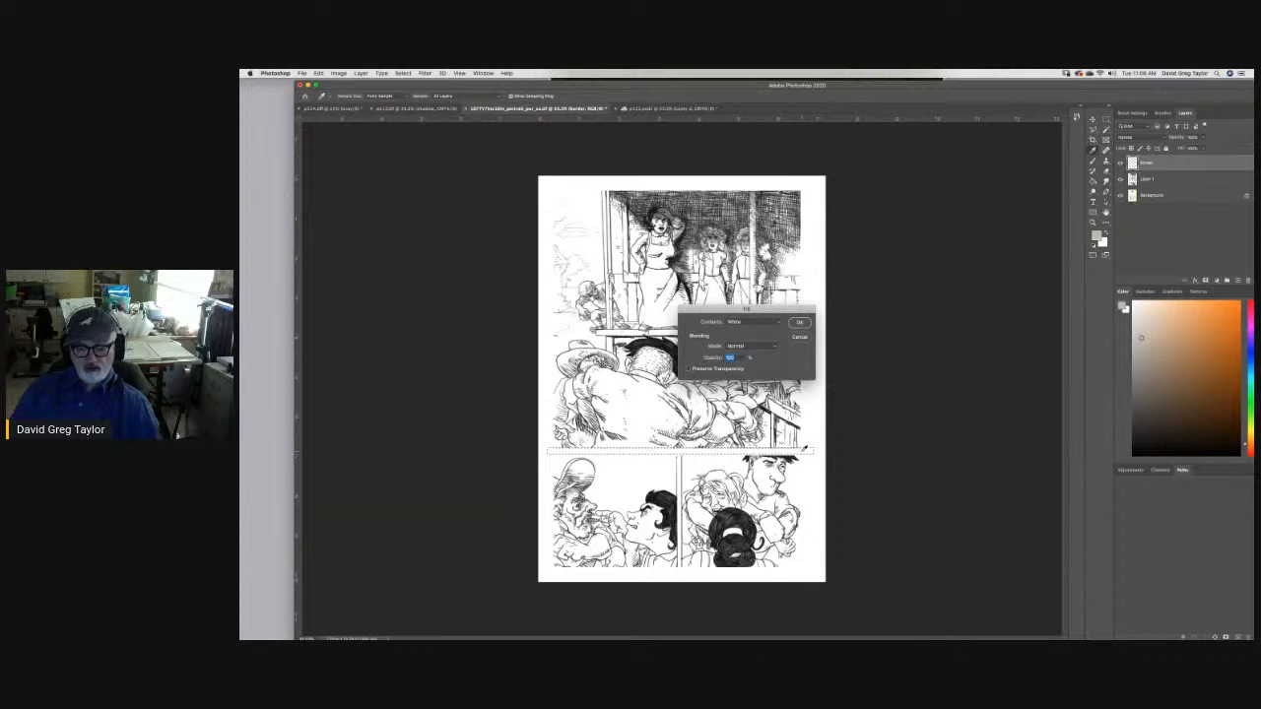
pyautogui.press('Return')
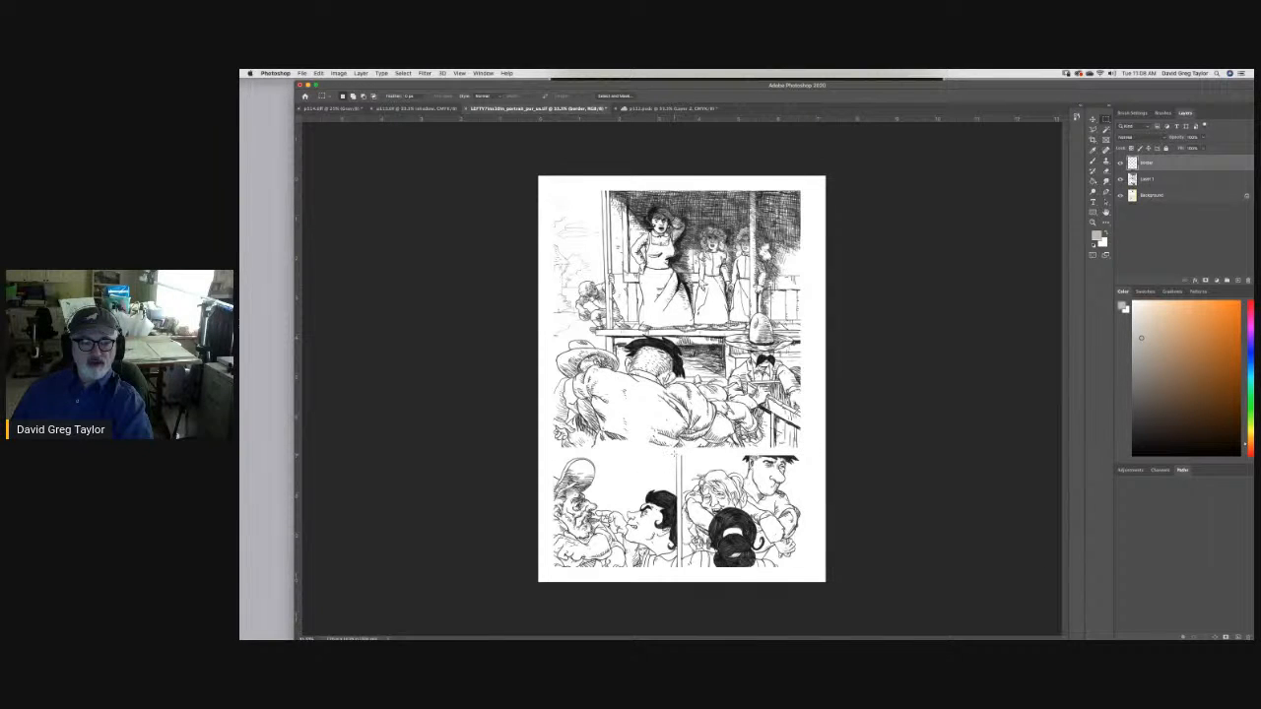
# Fill the vertical gutter between the two lower panels with white on the border layer, covering its panel lines.
pyautogui.moveTo(678, 453); pyautogui.dragTo(679, 573)
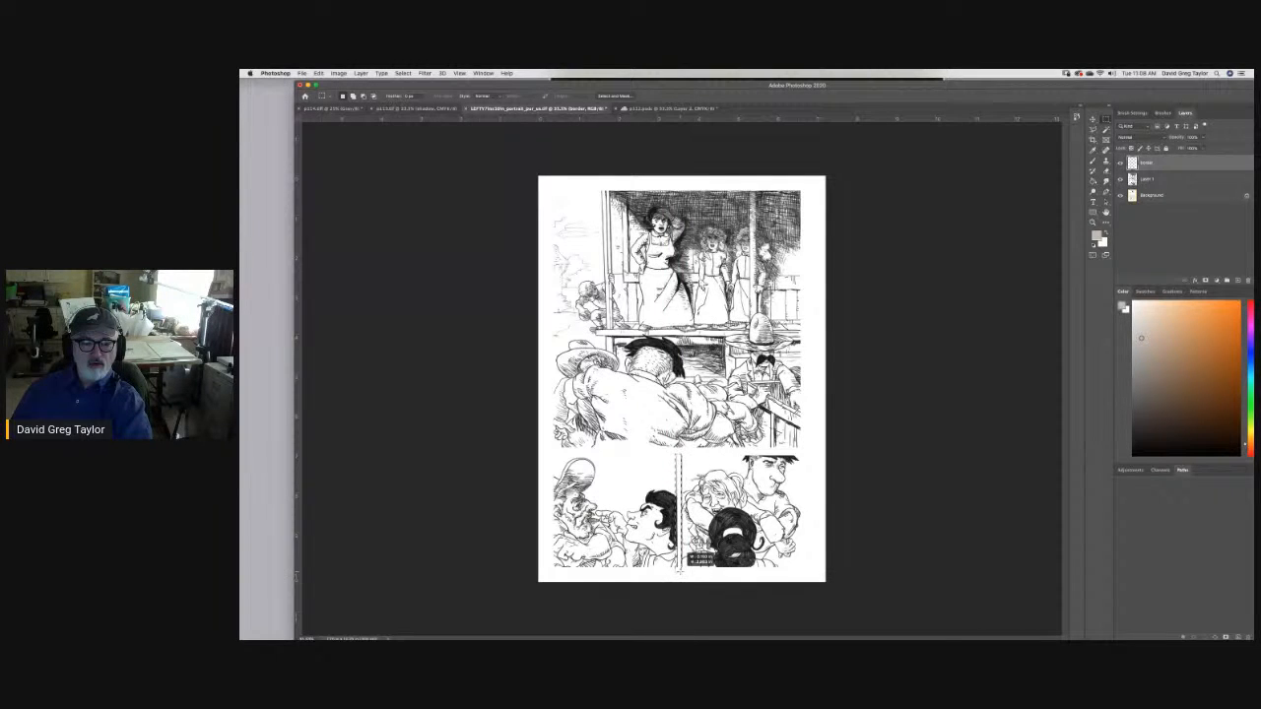
pyautogui.moveTo(679, 571); pyautogui.dragTo(679, 571)
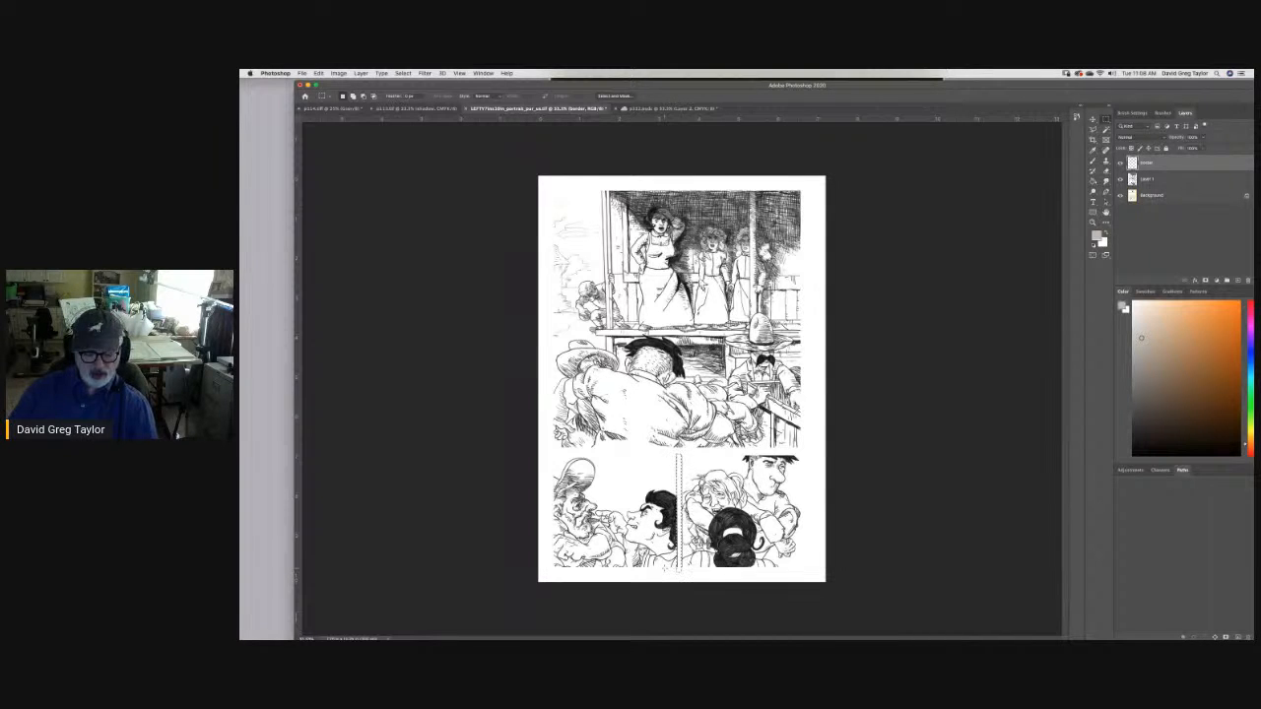
pyautogui.hotkey('shift', 'BackSpace')
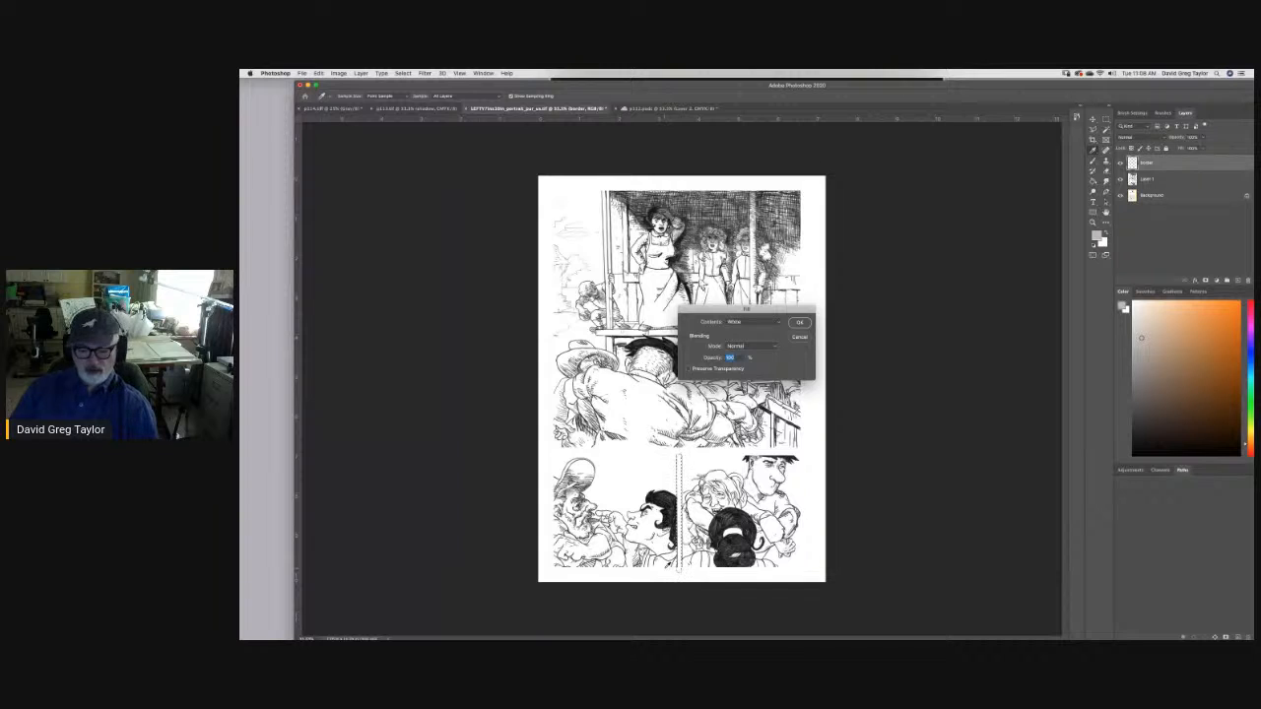
pyautogui.press('Return')
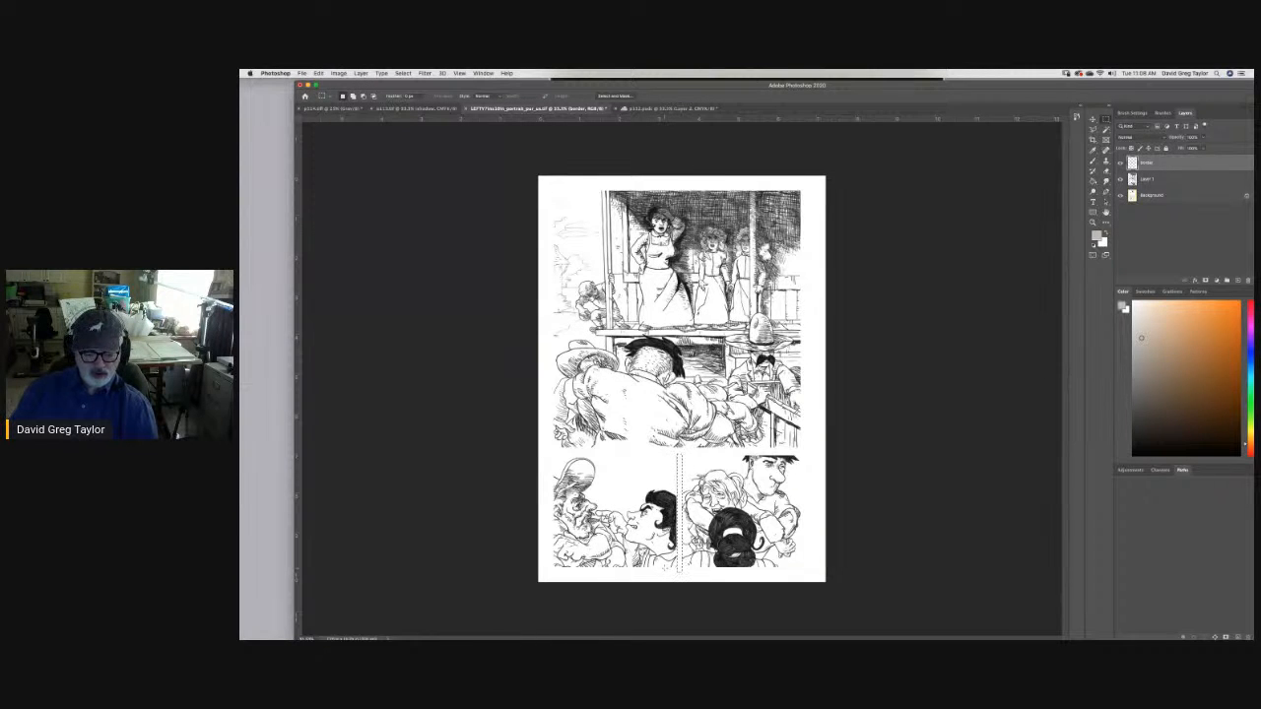
pyautogui.hotkey('shift', 'BackSpace')
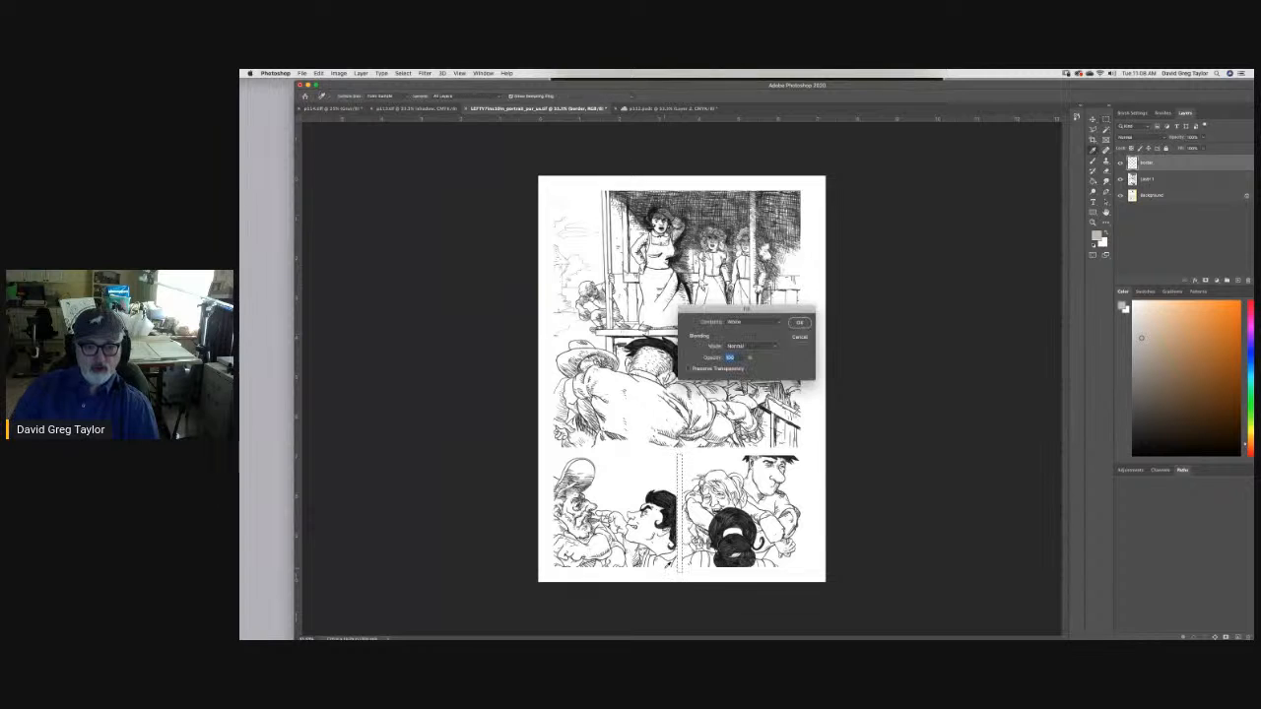
pyautogui.press('Return')
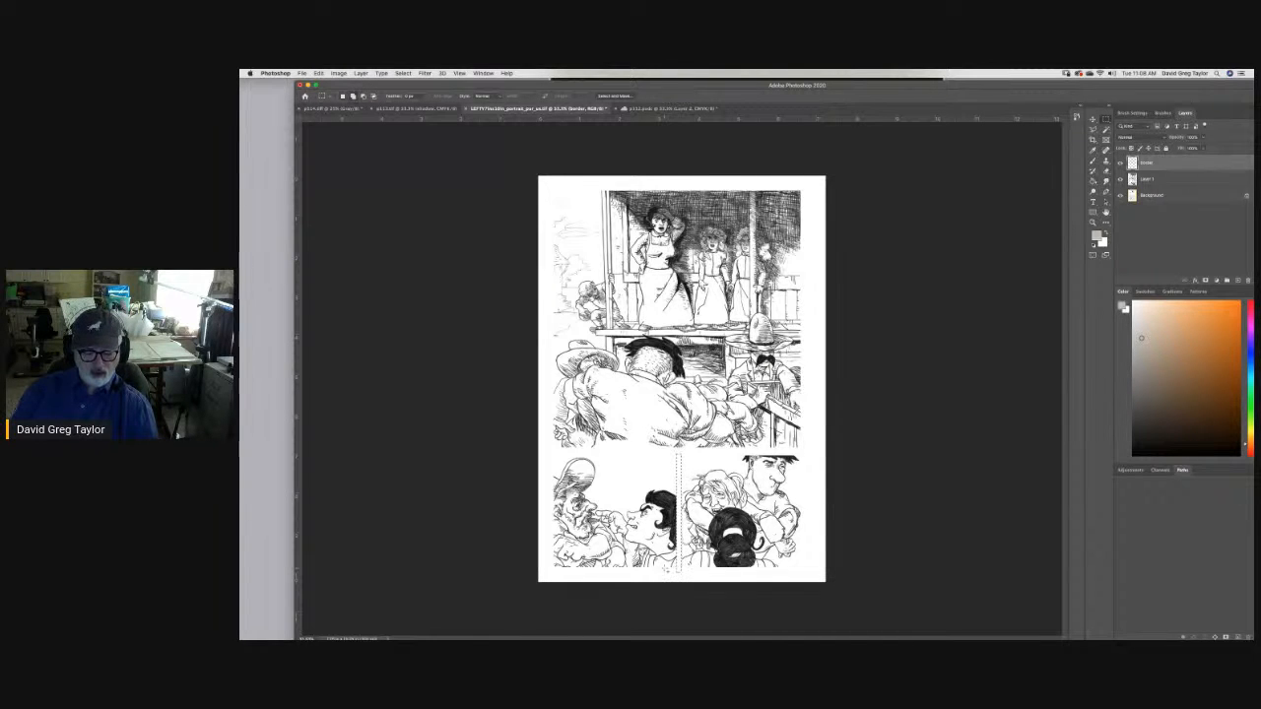
pyautogui.hotkey('shift', 'BackSpace')
pyautogui.press('Return')
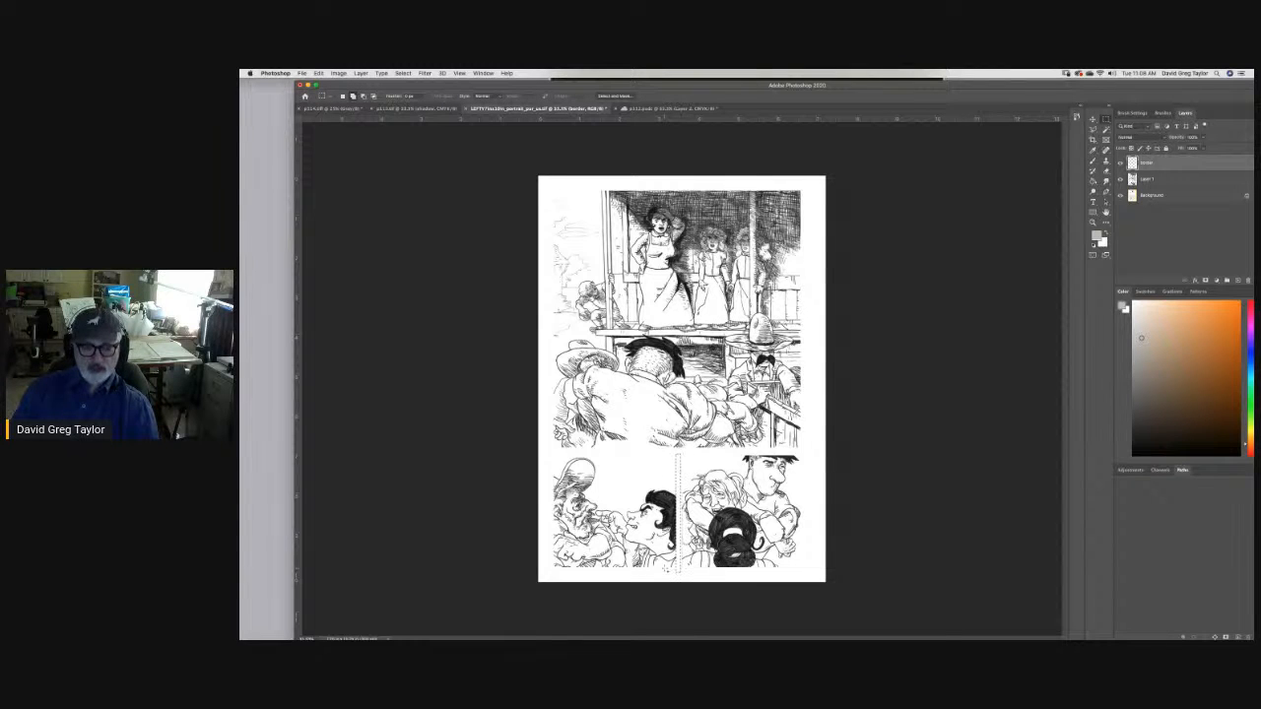
pyautogui.hotkey('shift', 'BackSpace')
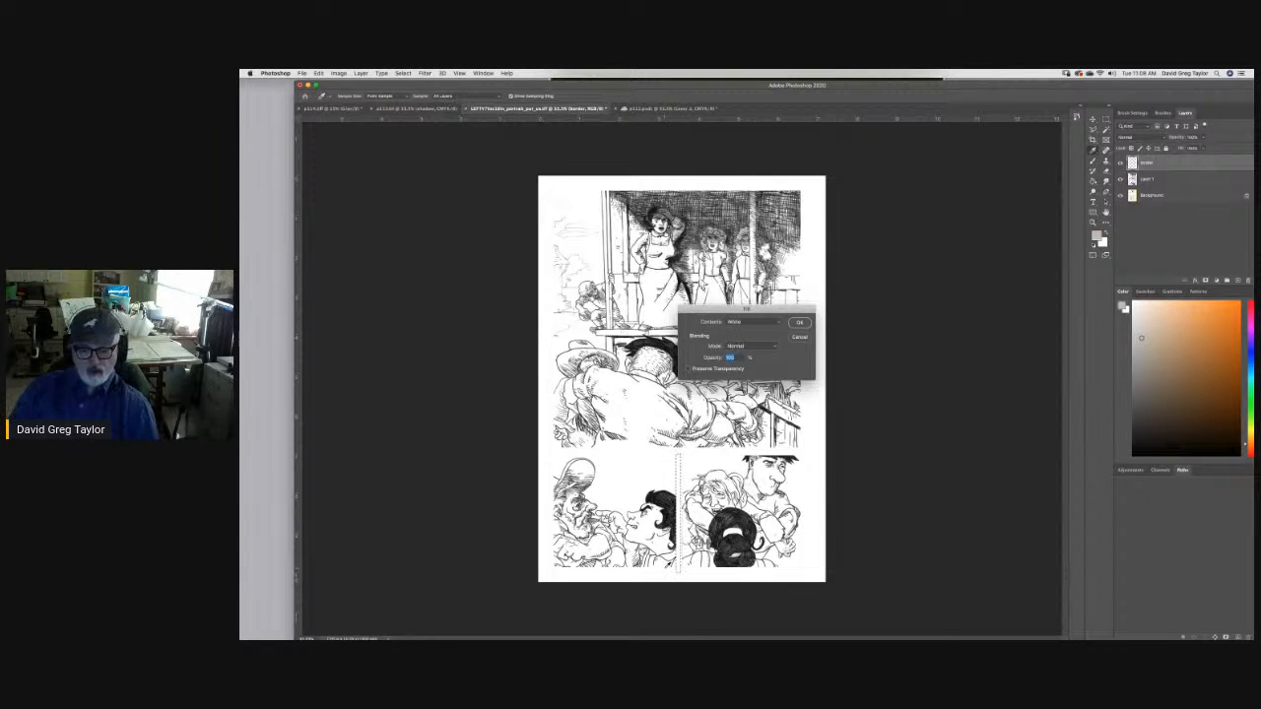
pyautogui.press('Return')
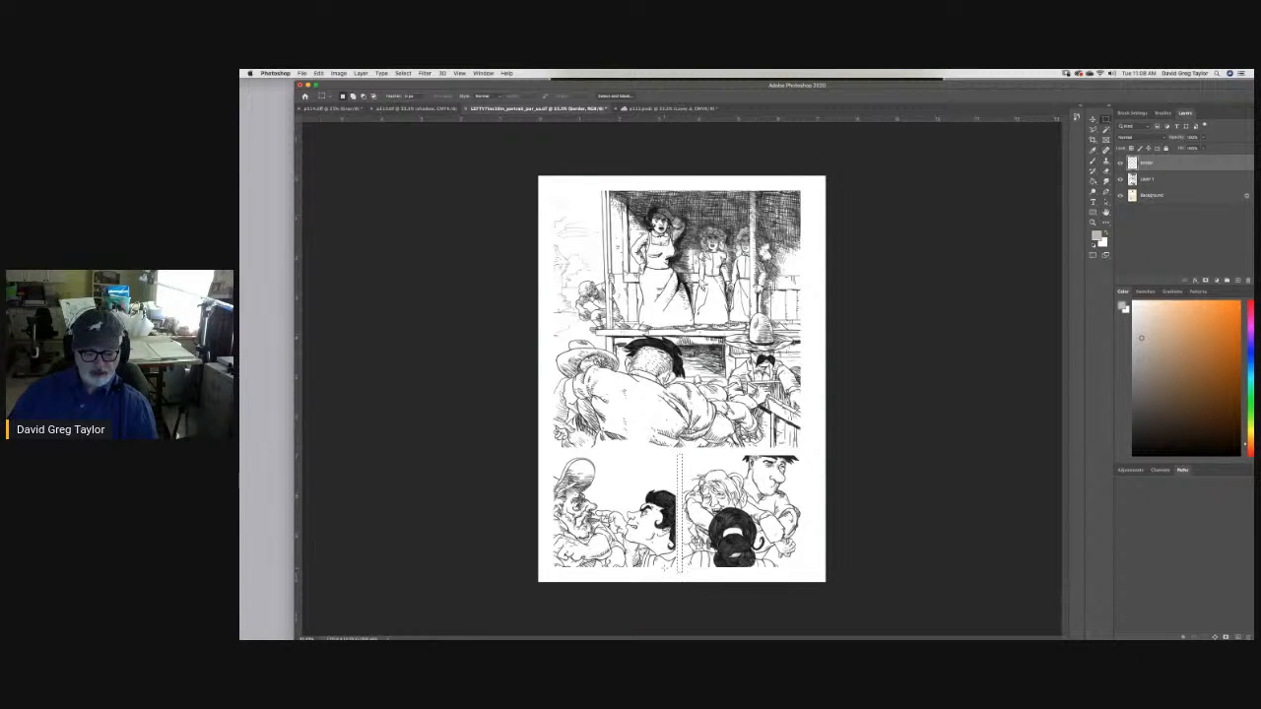
# Fill the selected vertical gutter strip with white once more, clear the selection, and lock the border layer.
pyautogui.hotkey('shift', 'F5')
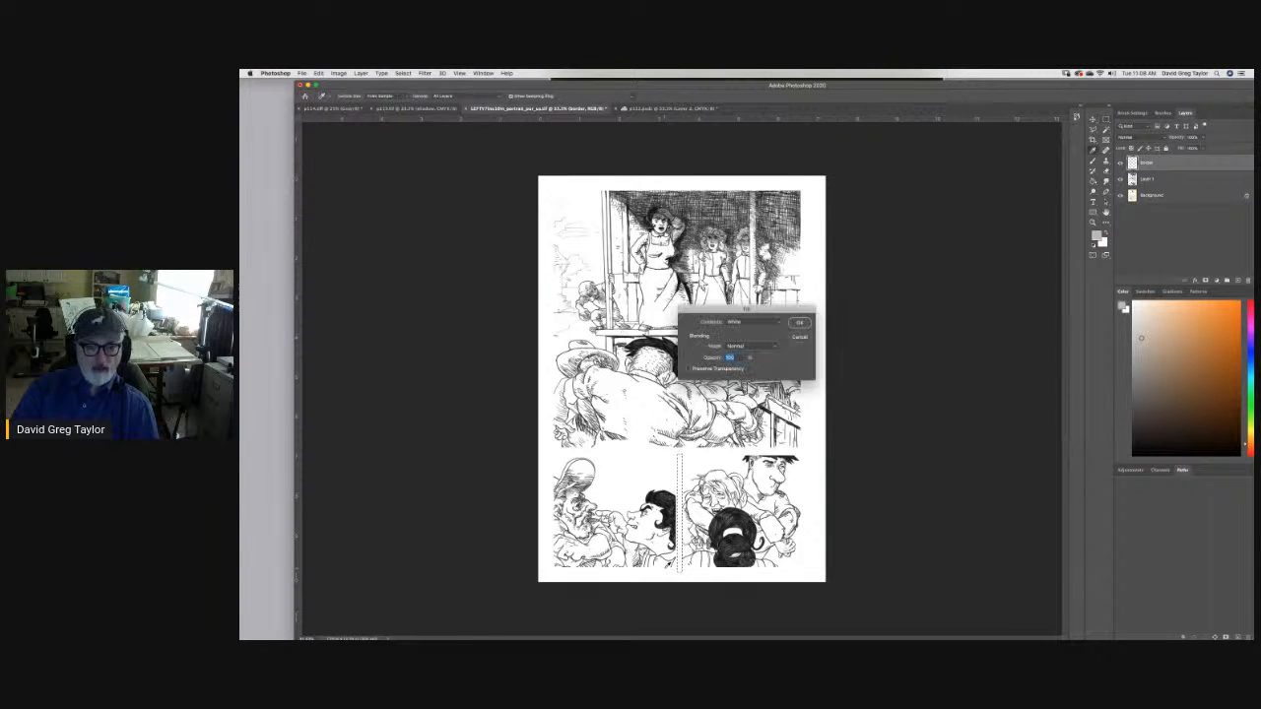
pyautogui.press('Return')
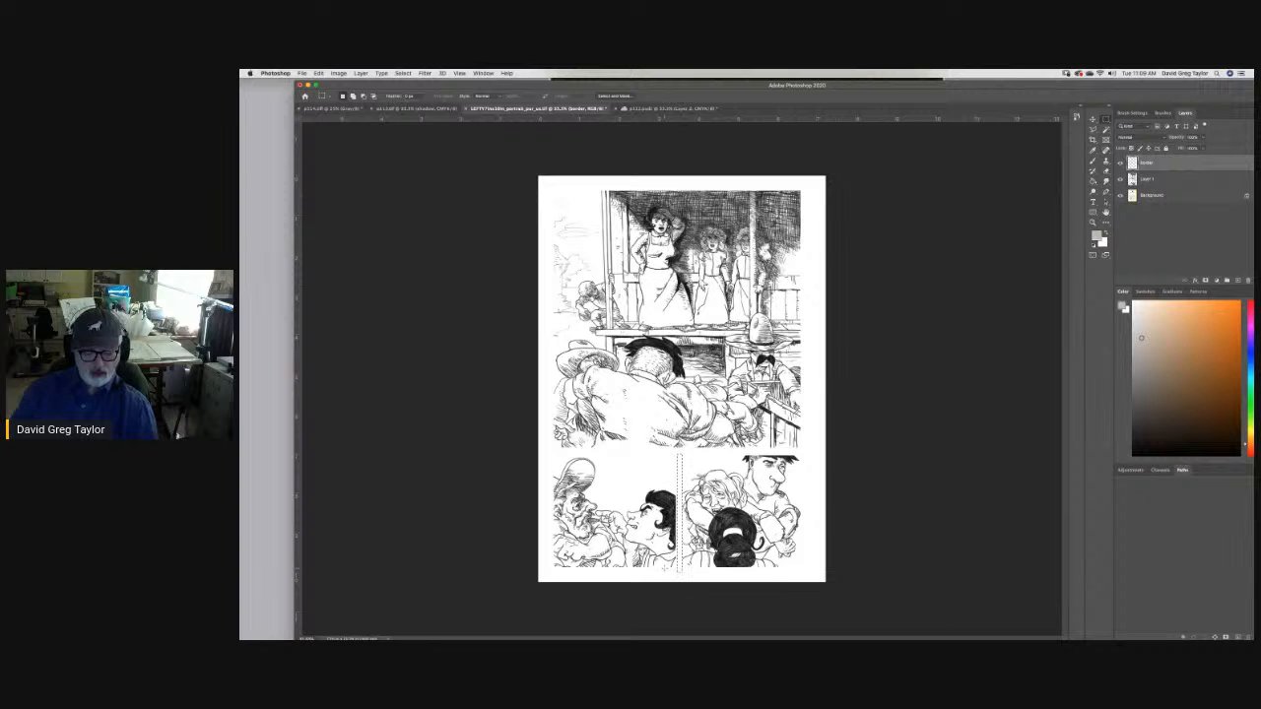
pyautogui.press('super+d')
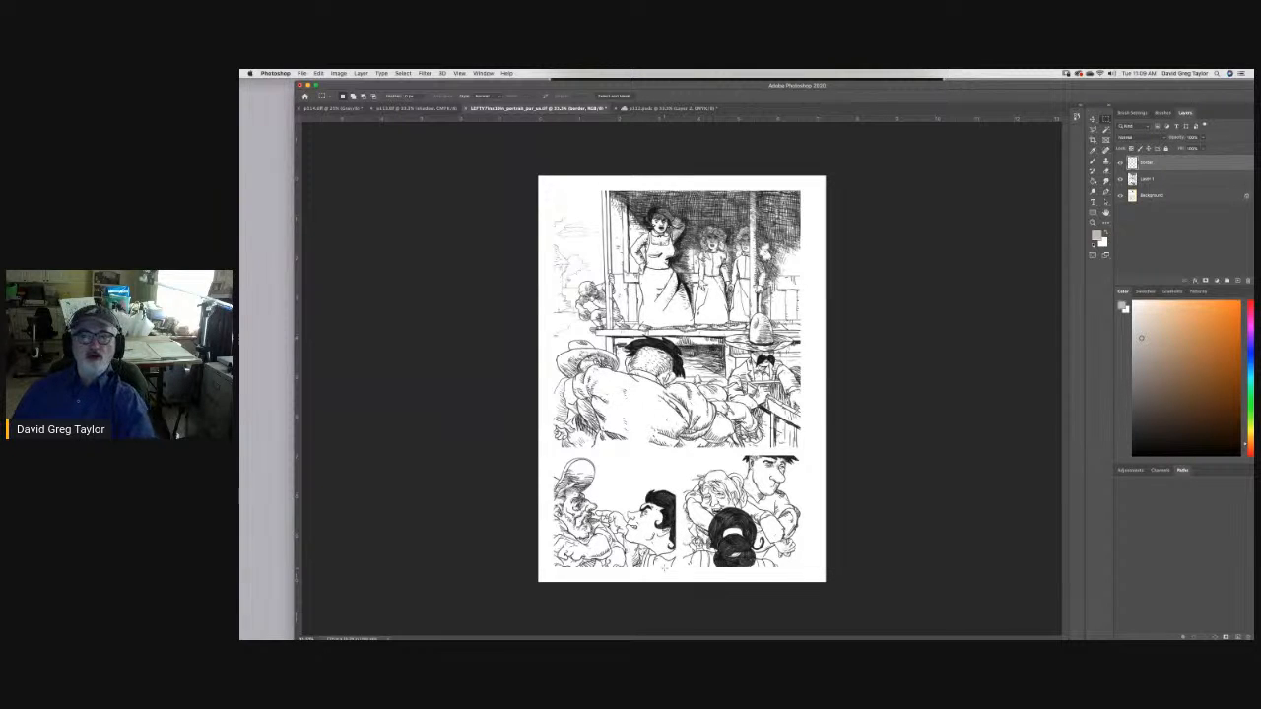
pyautogui.click(1166, 148)
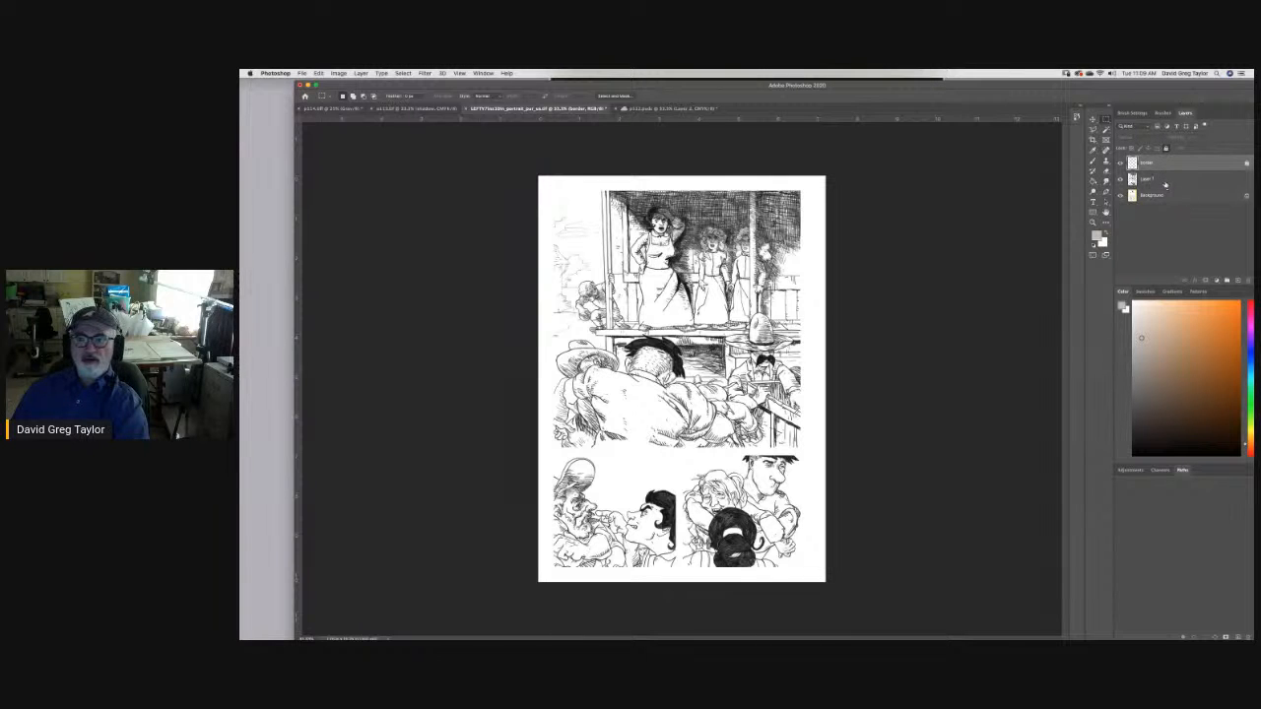
# Enlarge the document window to the full screen and add three new empty layers directly above Layer 1.
pyautogui.click(1167, 181)
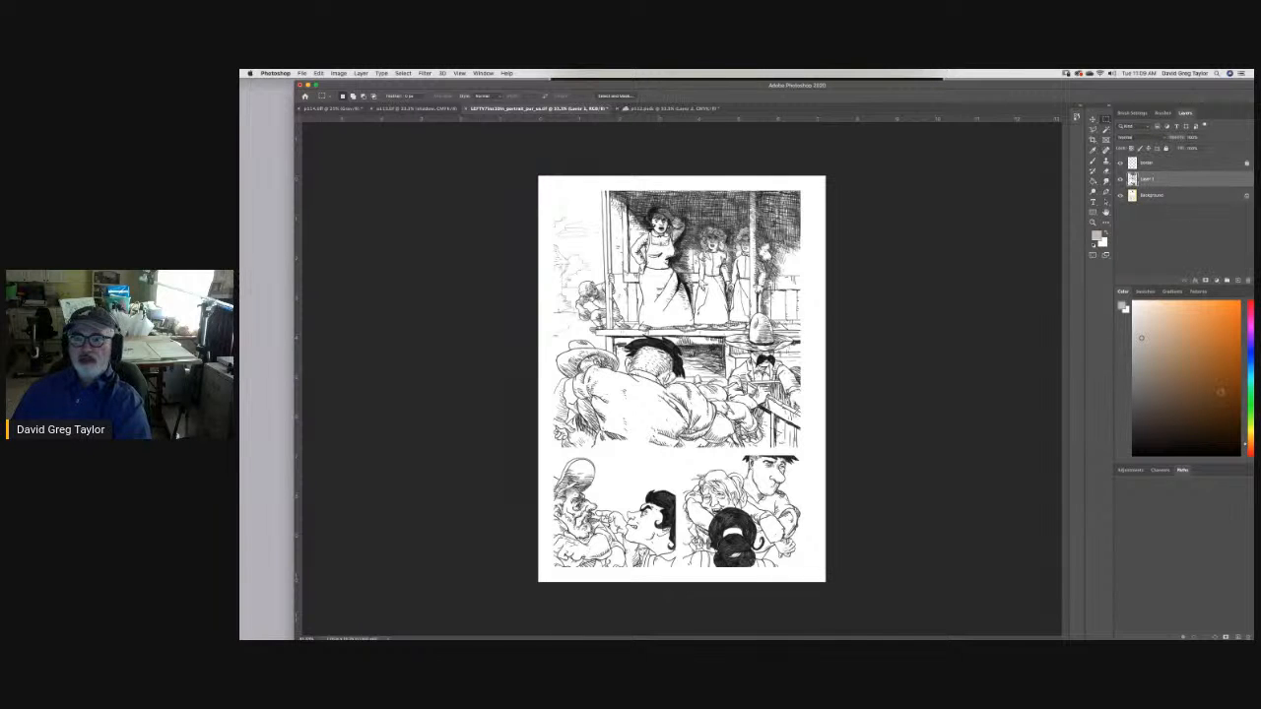
pyautogui.doubleClick(954, 86)
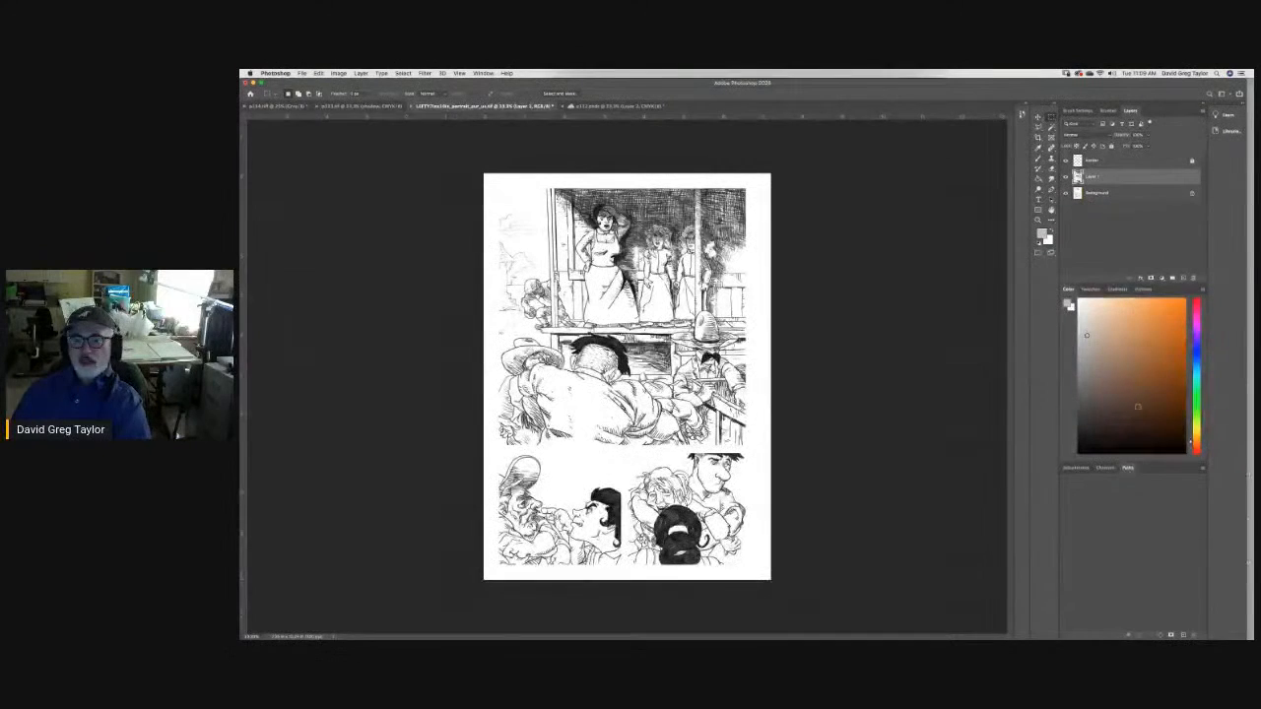
pyautogui.click(1182, 277)
pyautogui.click(1182, 278)
pyautogui.click(1181, 277)
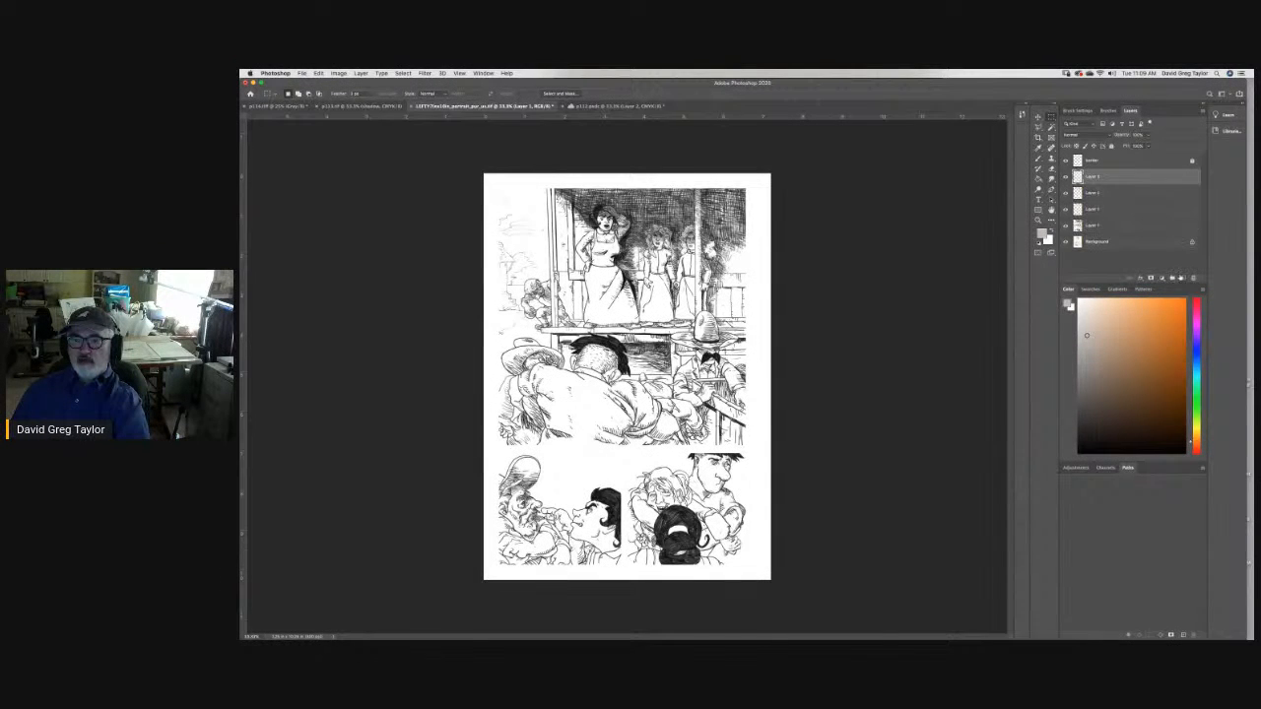
# Rename the lowest of the three new layers to "color".
pyautogui.click(1100, 209)
pyautogui.doubleClick(1101, 209)
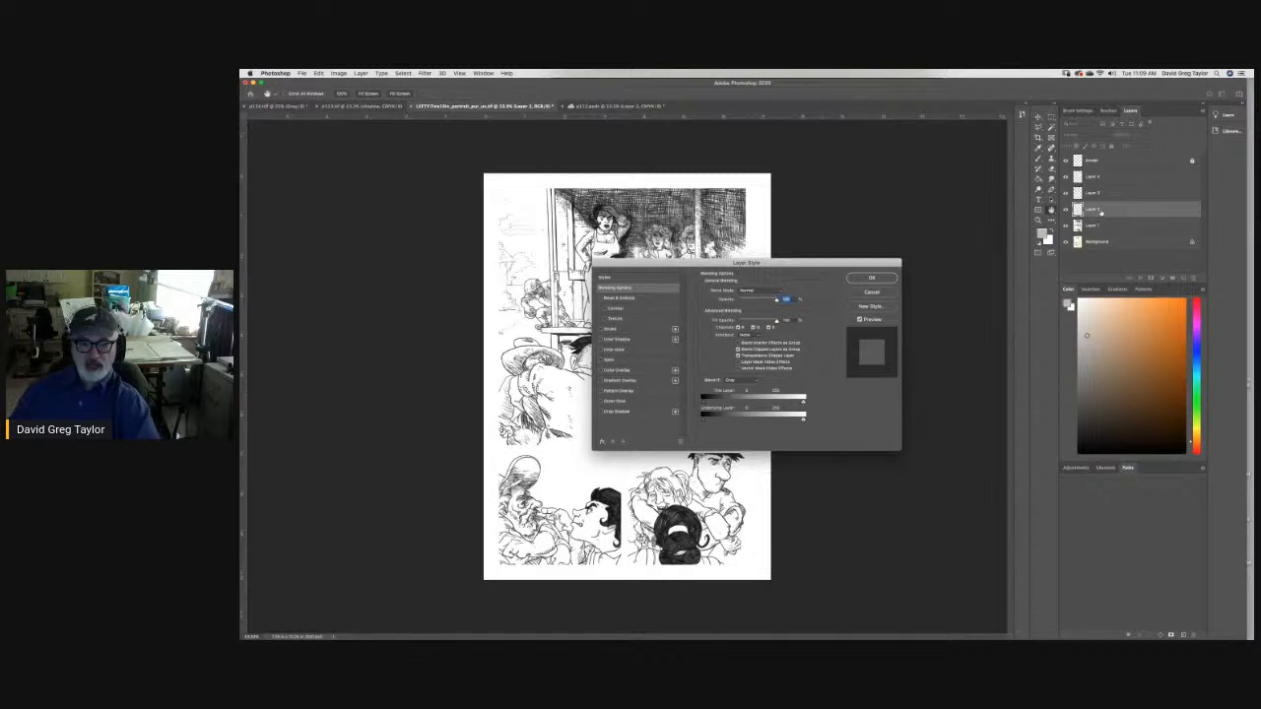
pyautogui.click(849, 279)
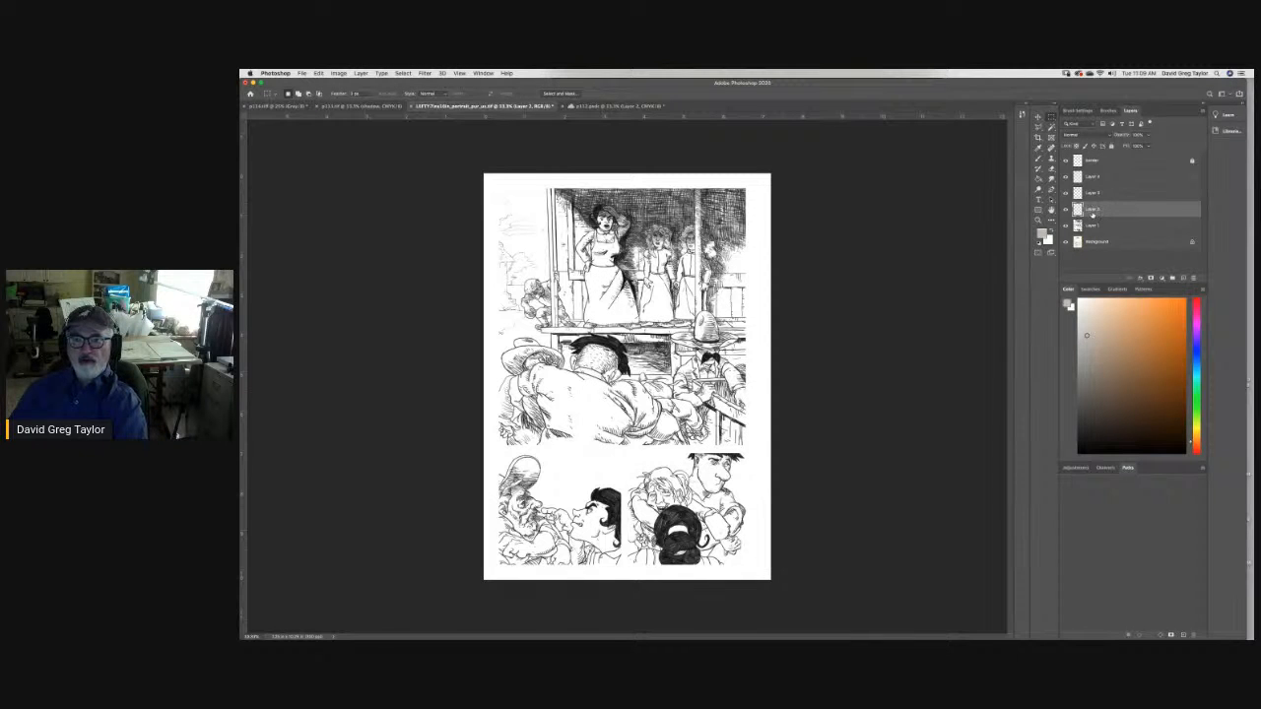
pyautogui.doubleClick(1093, 209)
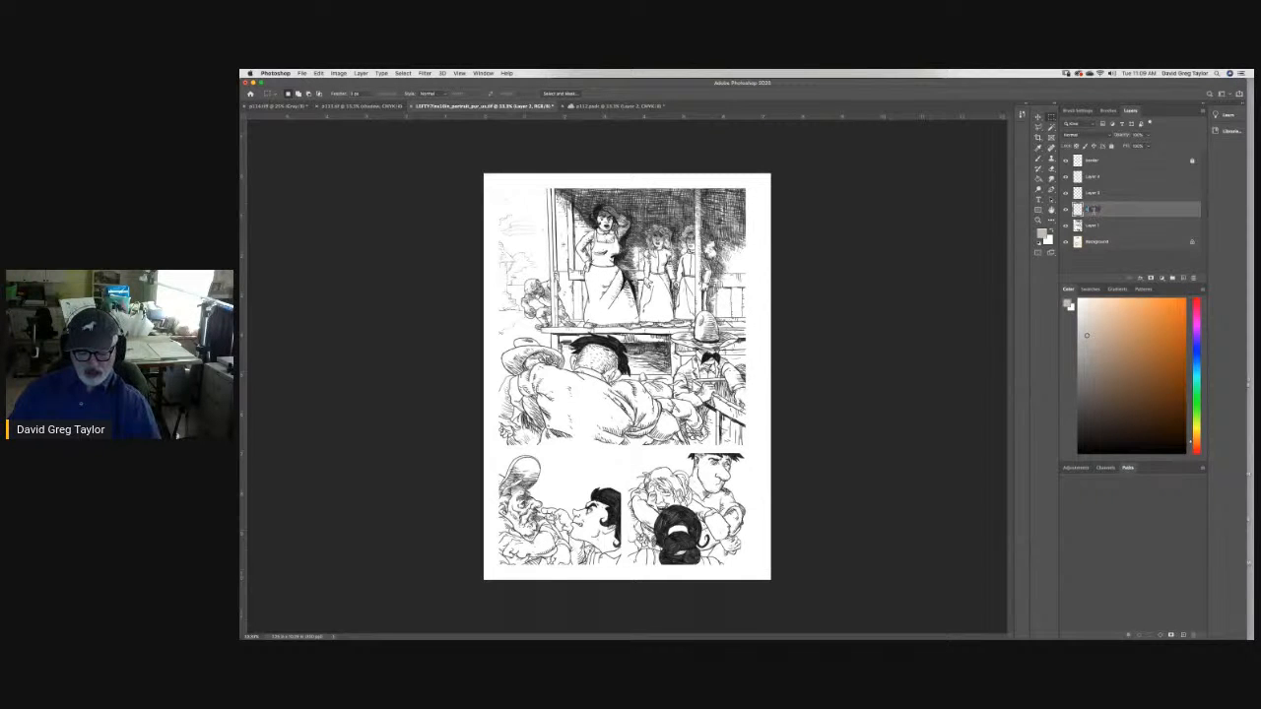
pyautogui.press('Return')
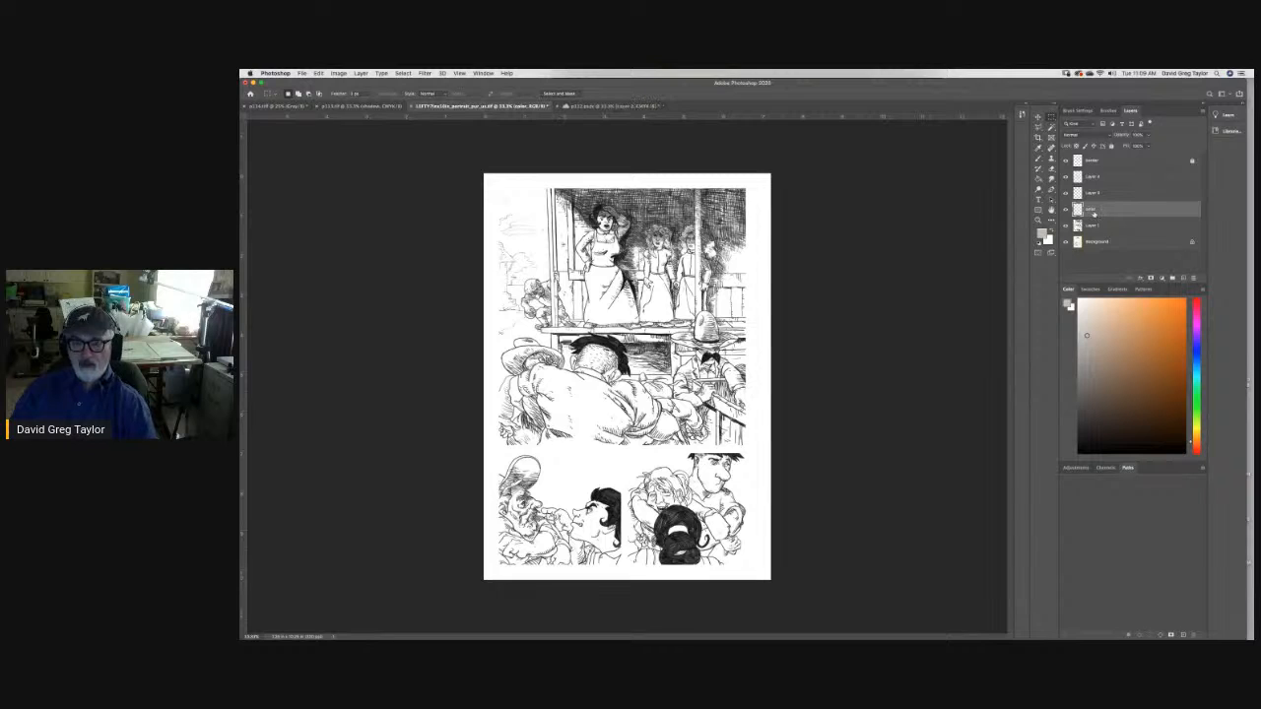
# Rename the middle new layer to "tone".
pyautogui.doubleClick(1094, 193)
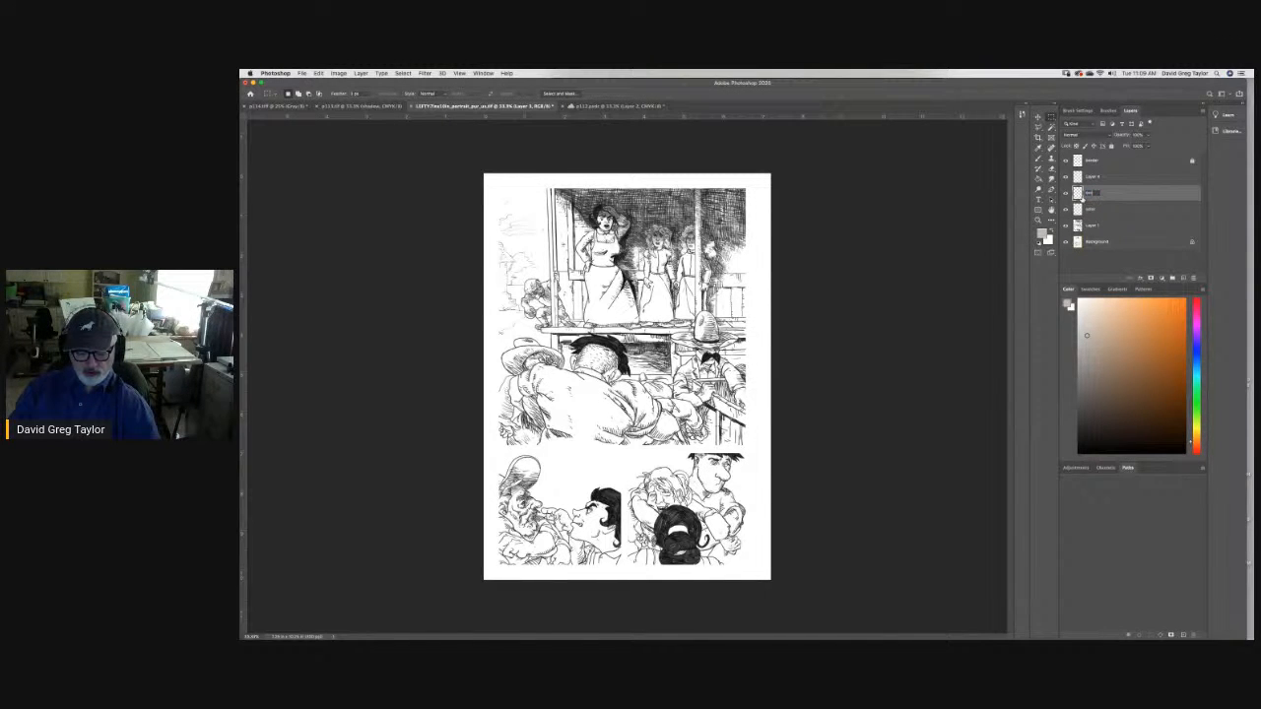
pyautogui.write('line')
pyautogui.press('Return')
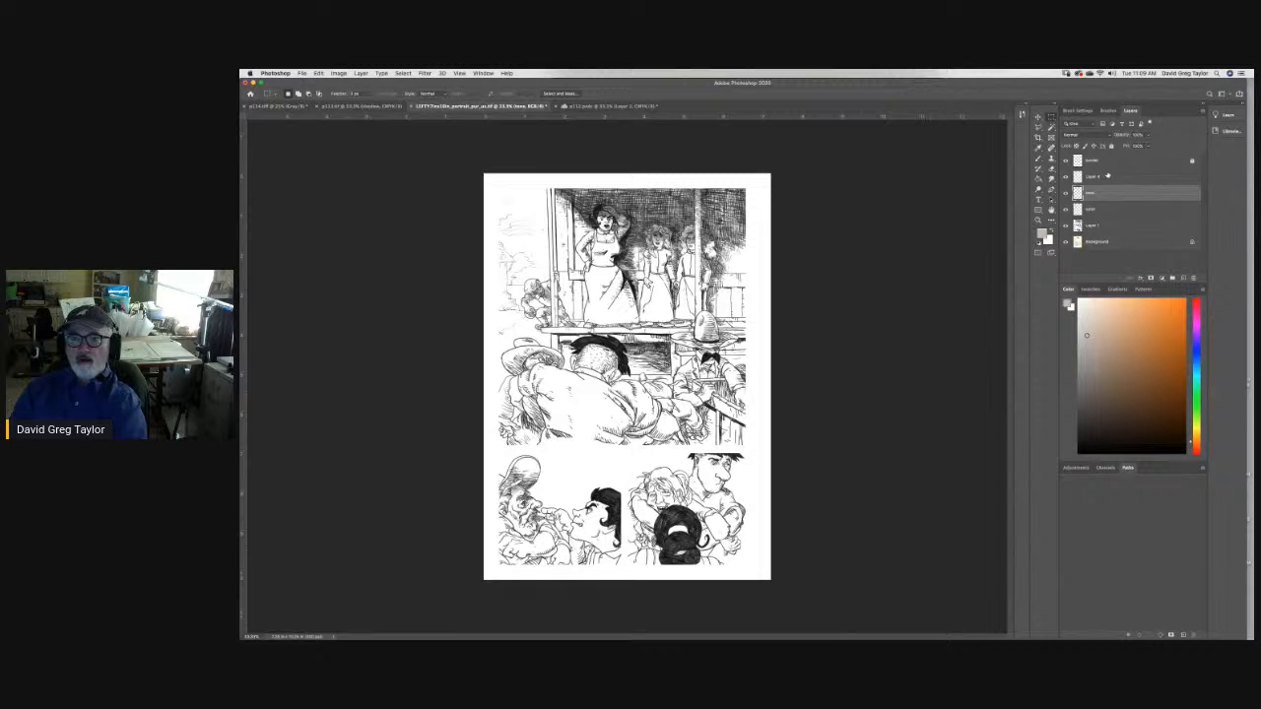
# Rename the uppermost new layer, just beneath the border layer, to "shadow".
pyautogui.doubleClick(1111, 178)
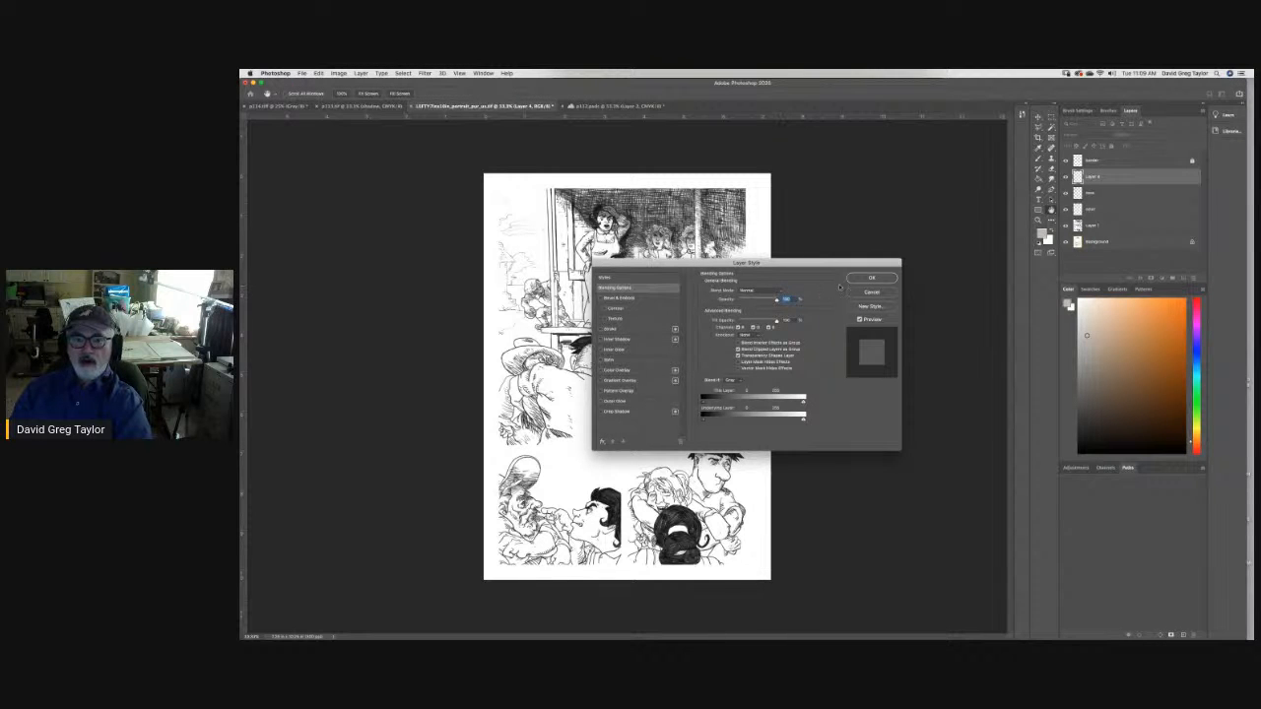
pyautogui.click(869, 277)
pyautogui.doubleClick(1088, 178)
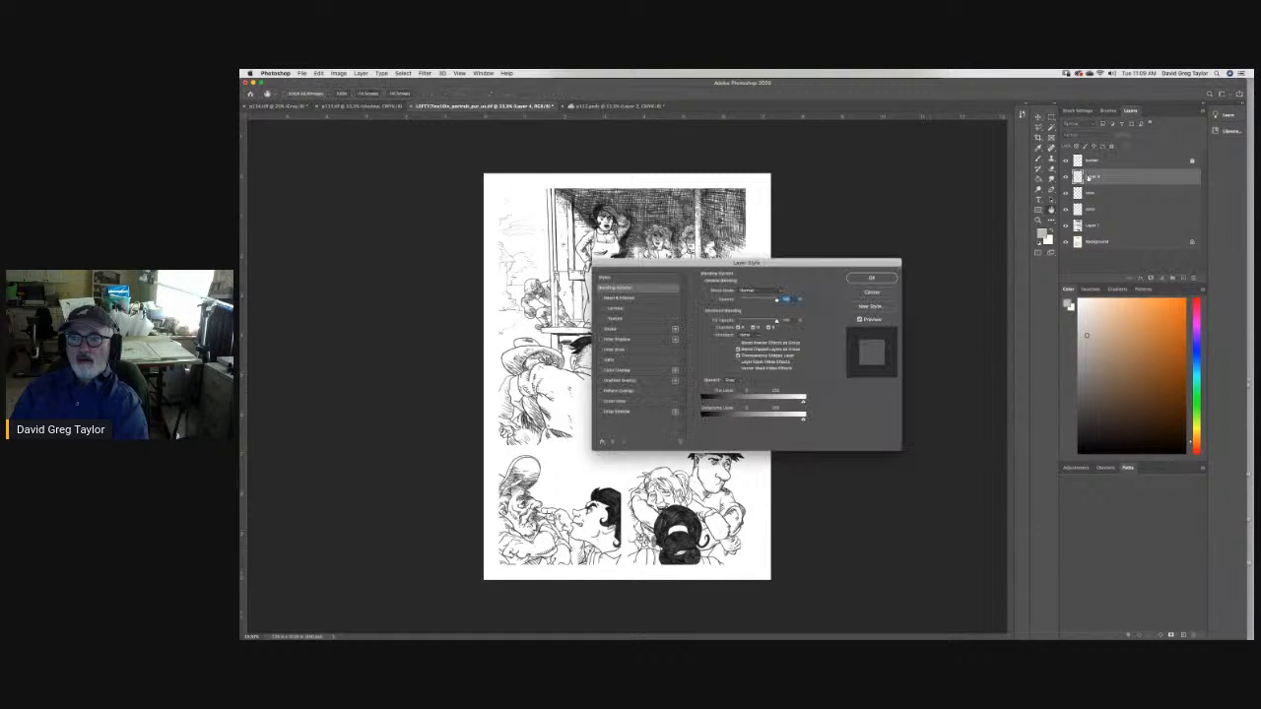
pyautogui.click(871, 278)
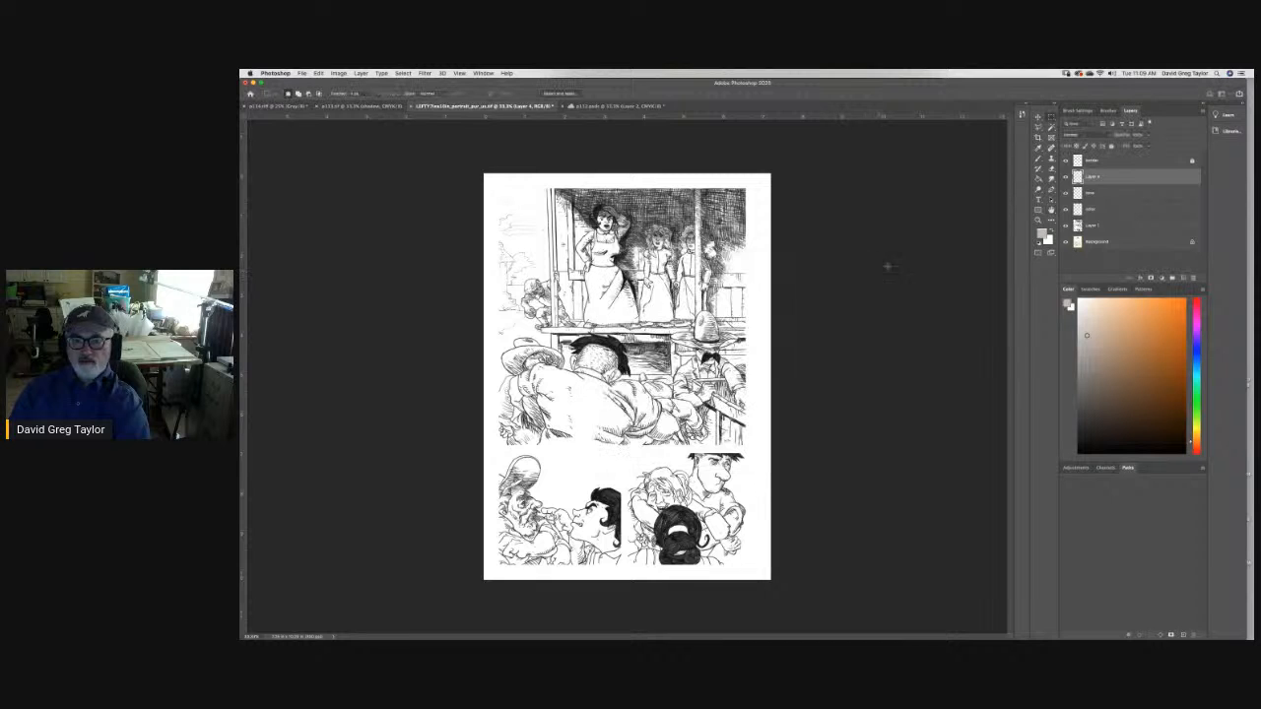
pyautogui.doubleClick(1094, 177)
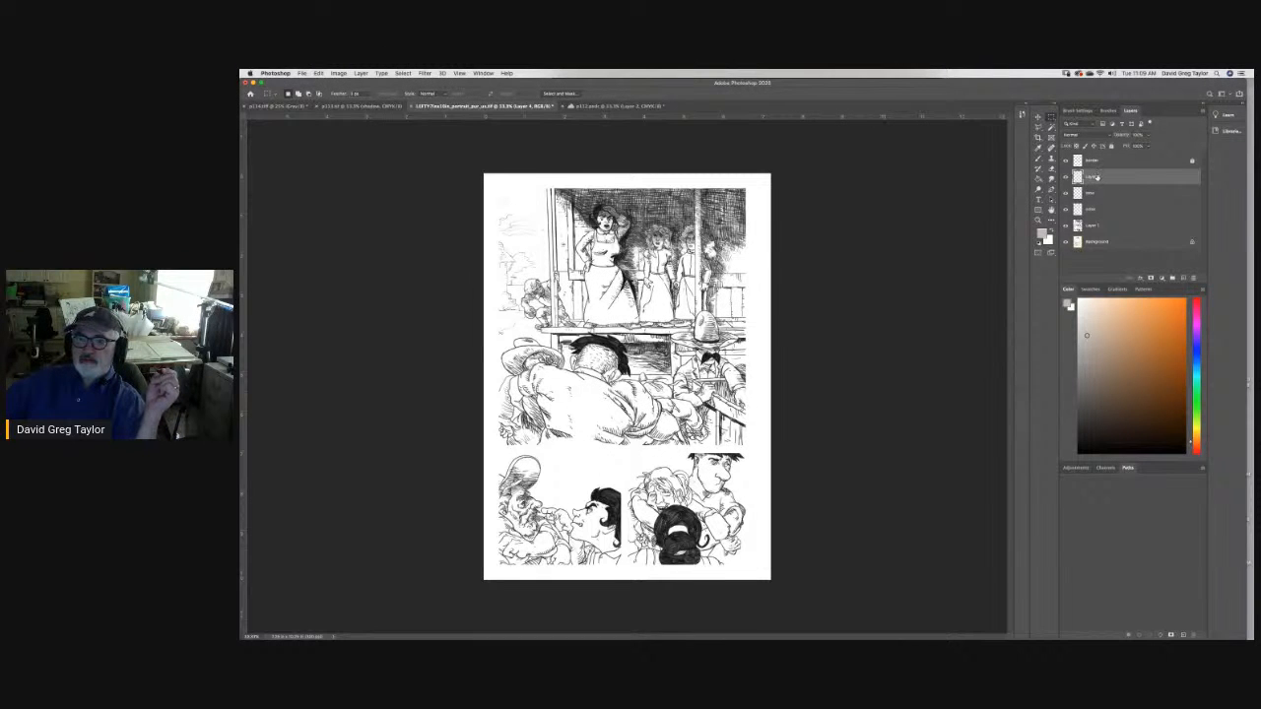
pyautogui.write('tone')
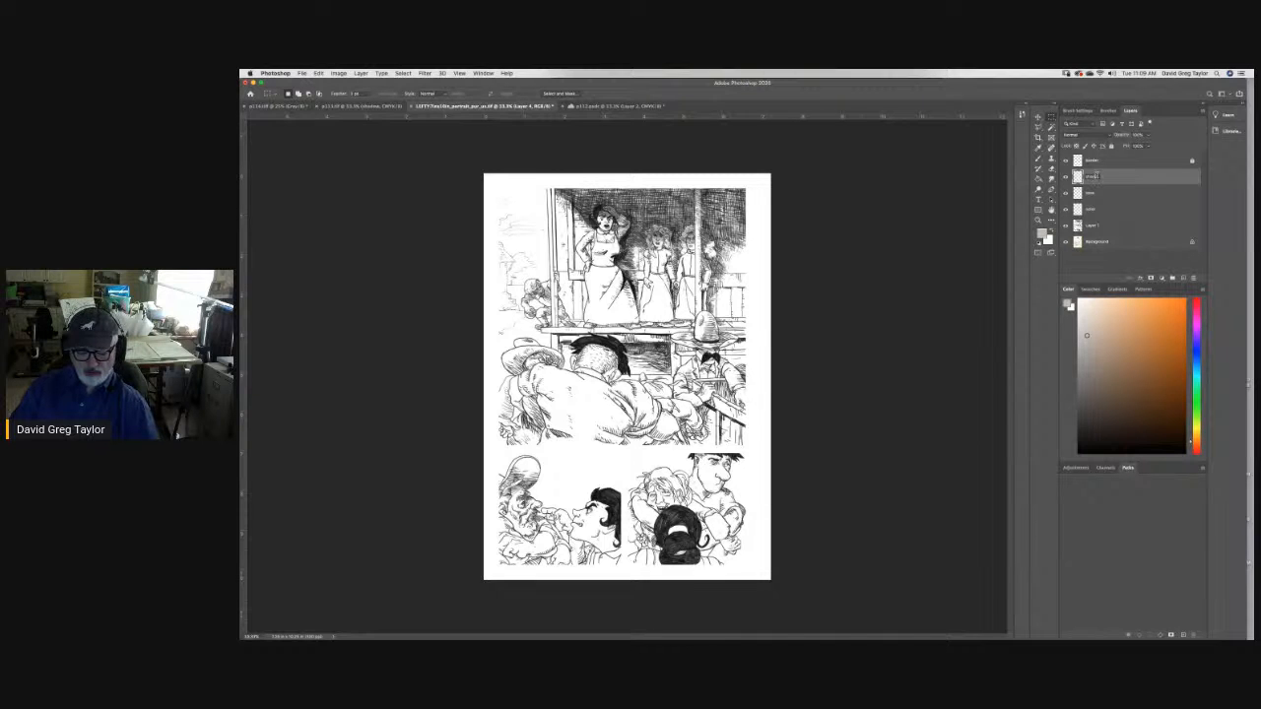
pyautogui.press('Return')
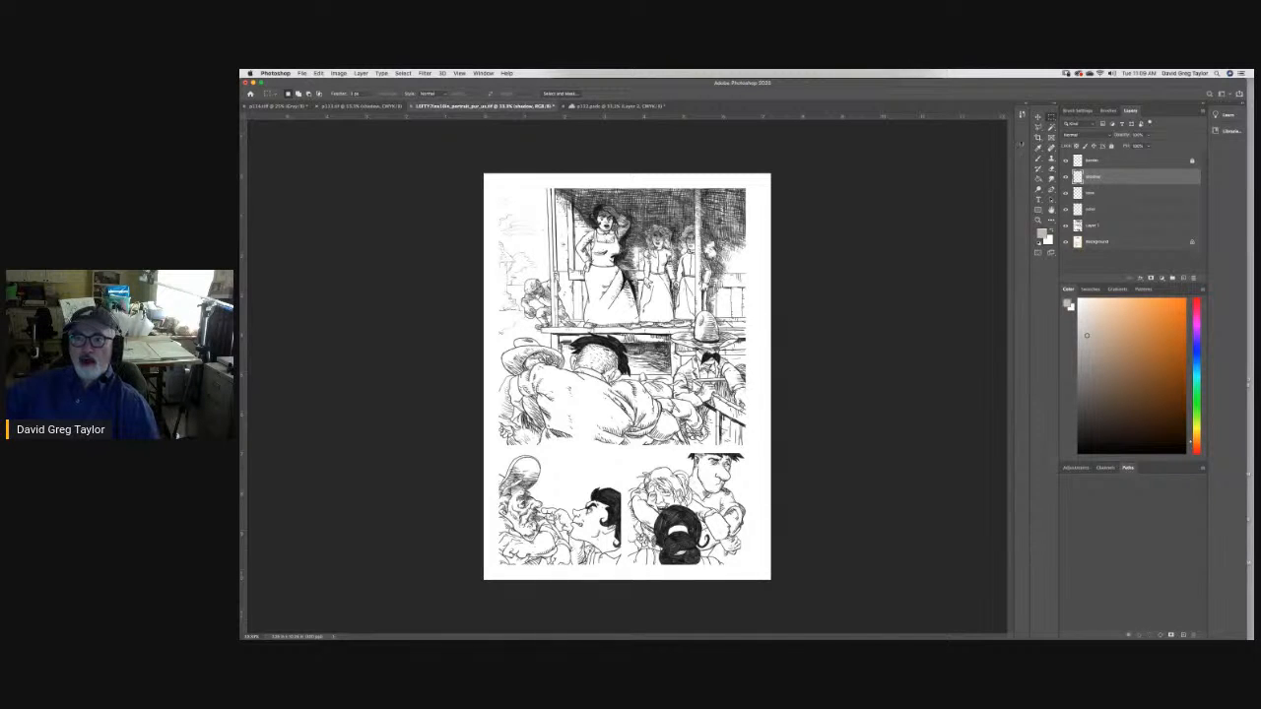
# Set the blend mode of the shadow, tone and color layers to Multiply.
pyautogui.click(1084, 134)
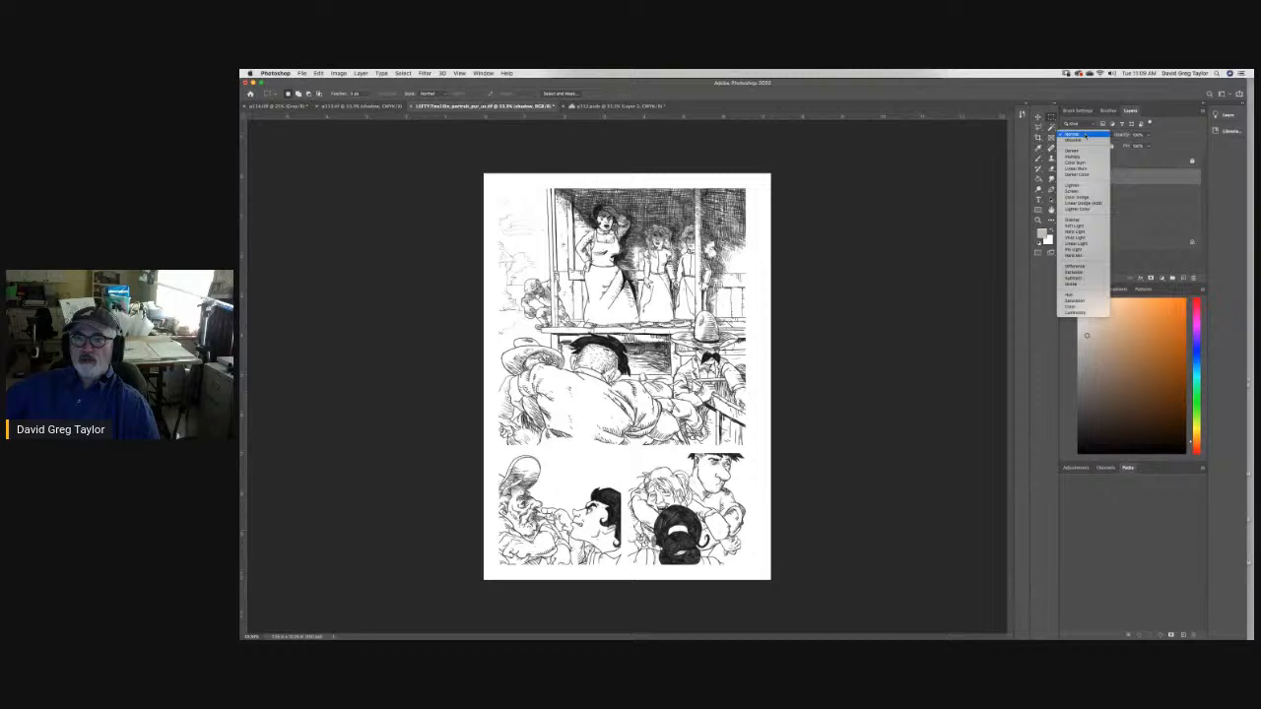
pyautogui.click(1084, 156)
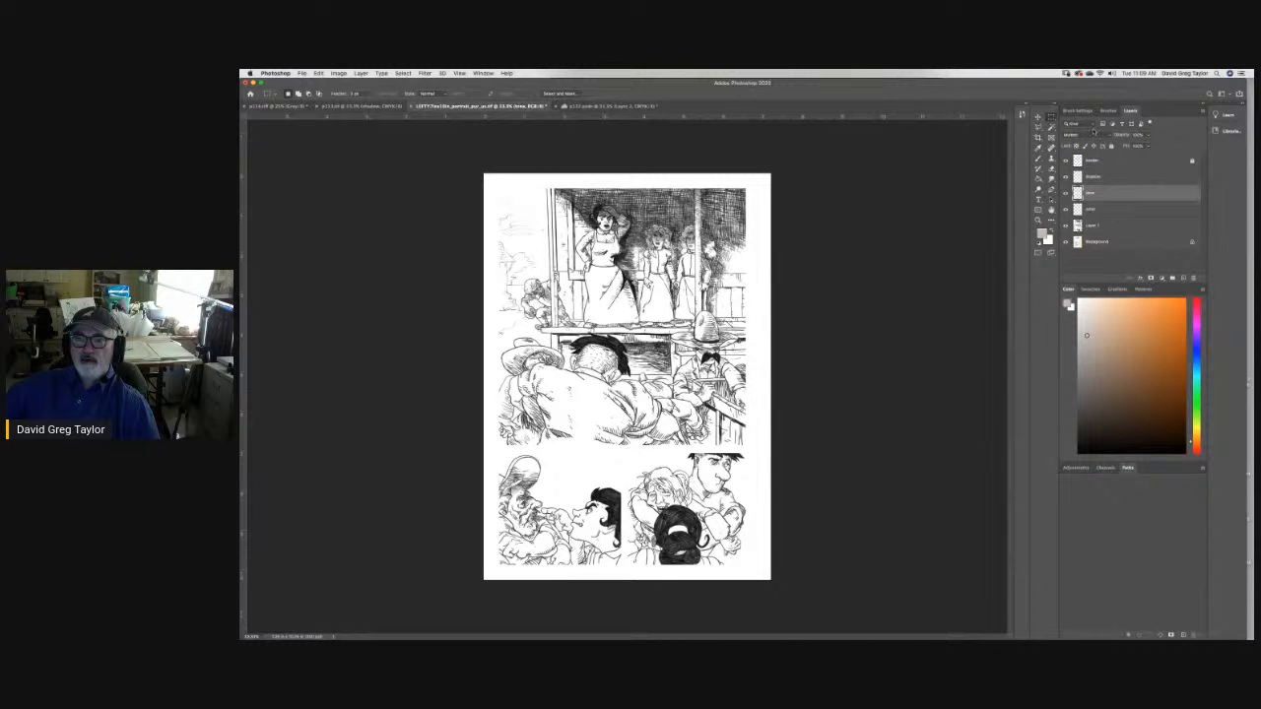
pyautogui.click(1083, 134)
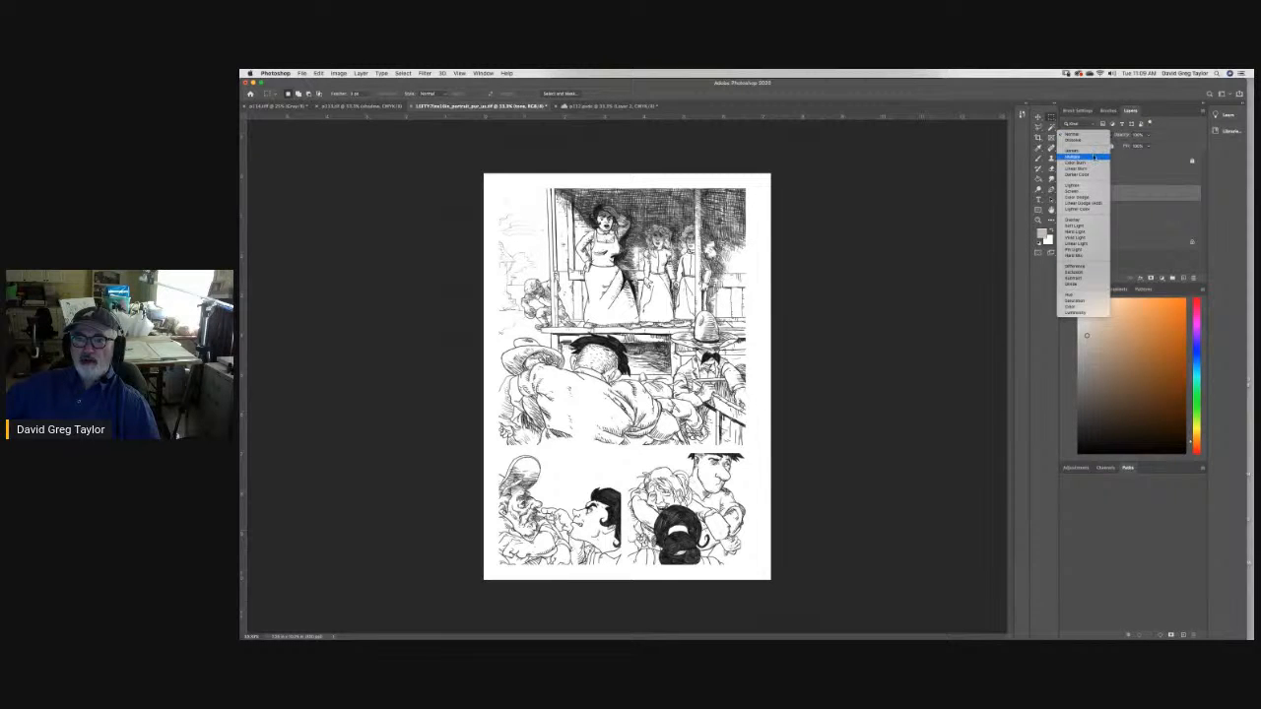
pyautogui.click(1091, 155)
pyautogui.click(1111, 210)
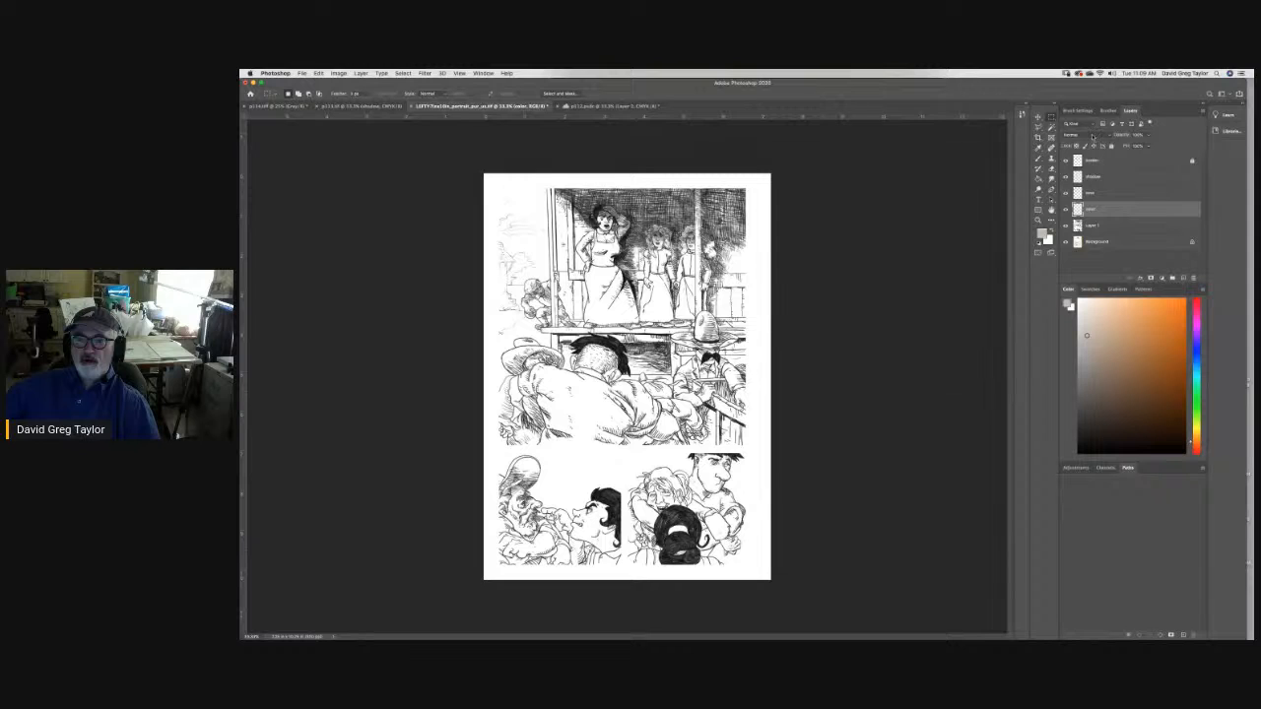
pyautogui.click(1093, 137)
pyautogui.click(1092, 158)
# Fill the whole tone layer with a pale cream custom colour at Normal mode.
pyautogui.click(1109, 195)
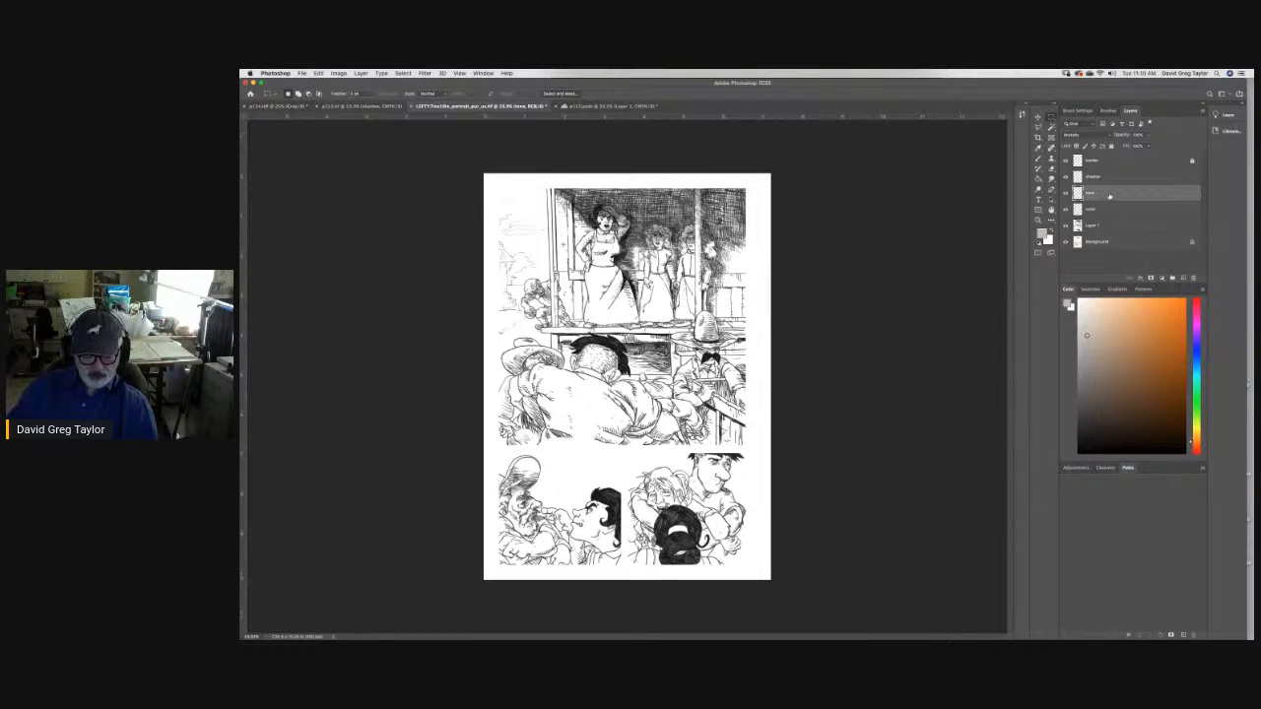
pyautogui.hotkey('shift', 'BackSpace')
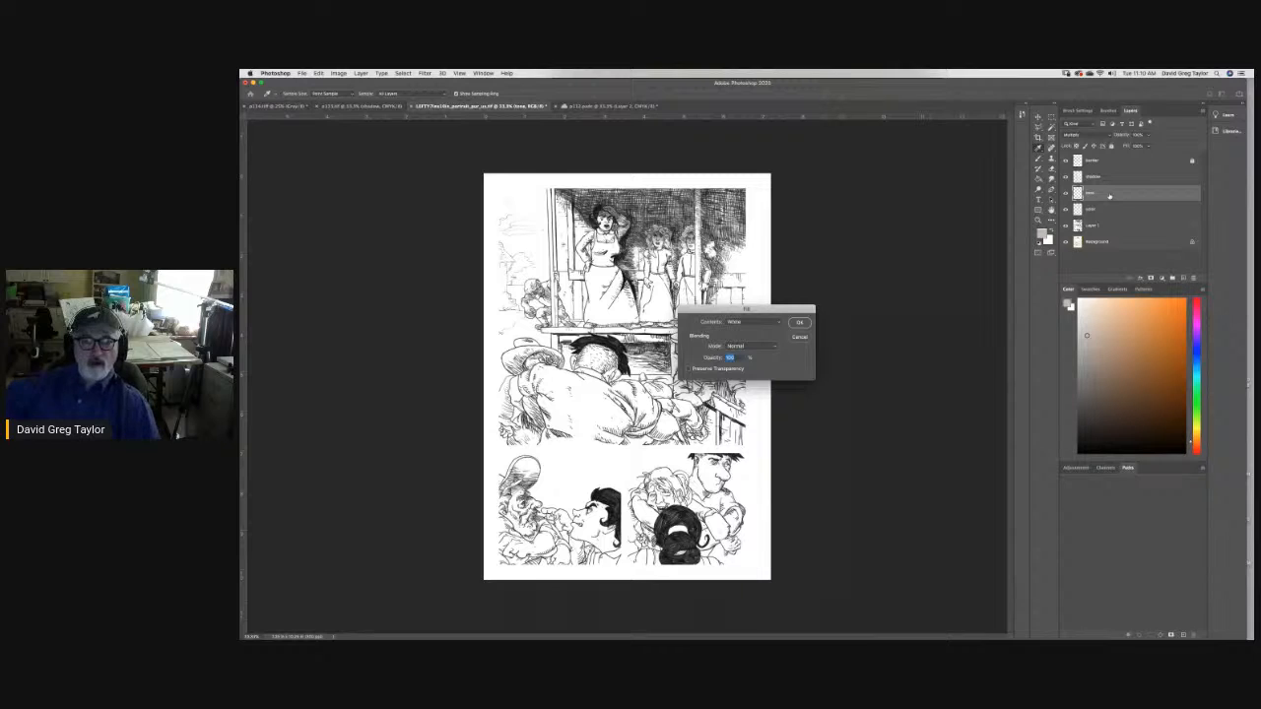
pyautogui.click(769, 328)
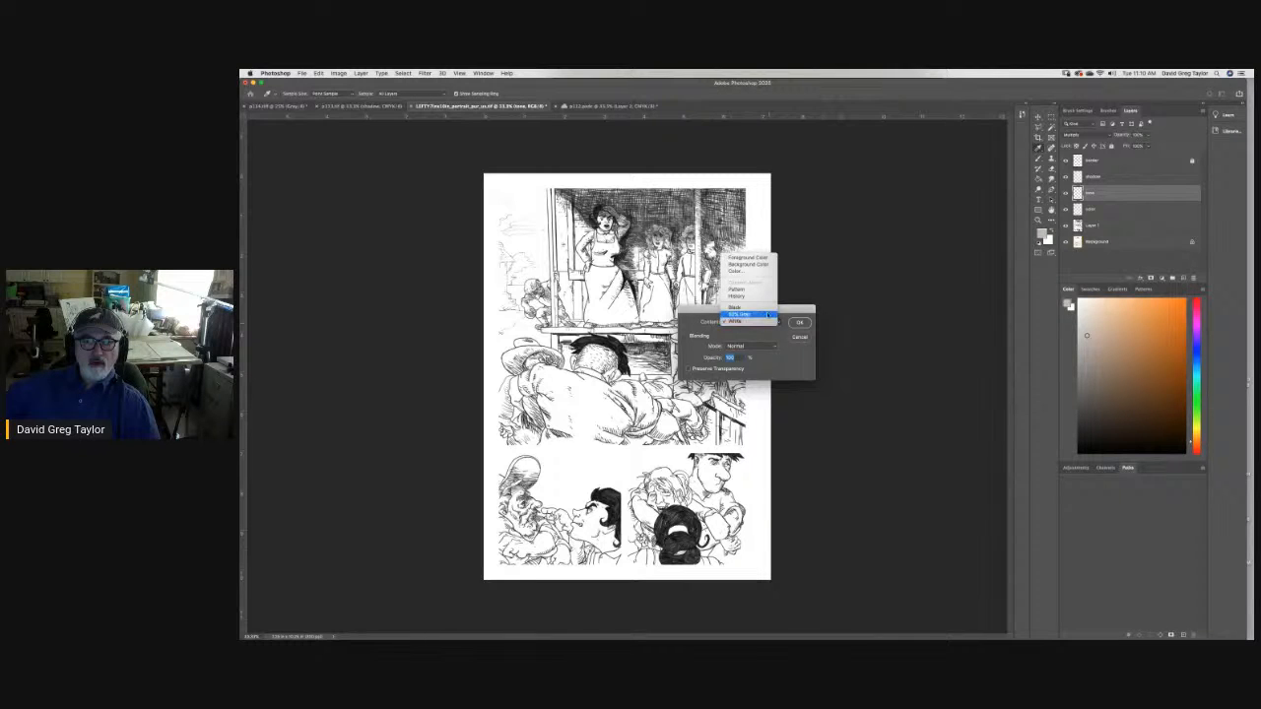
pyautogui.click(759, 271)
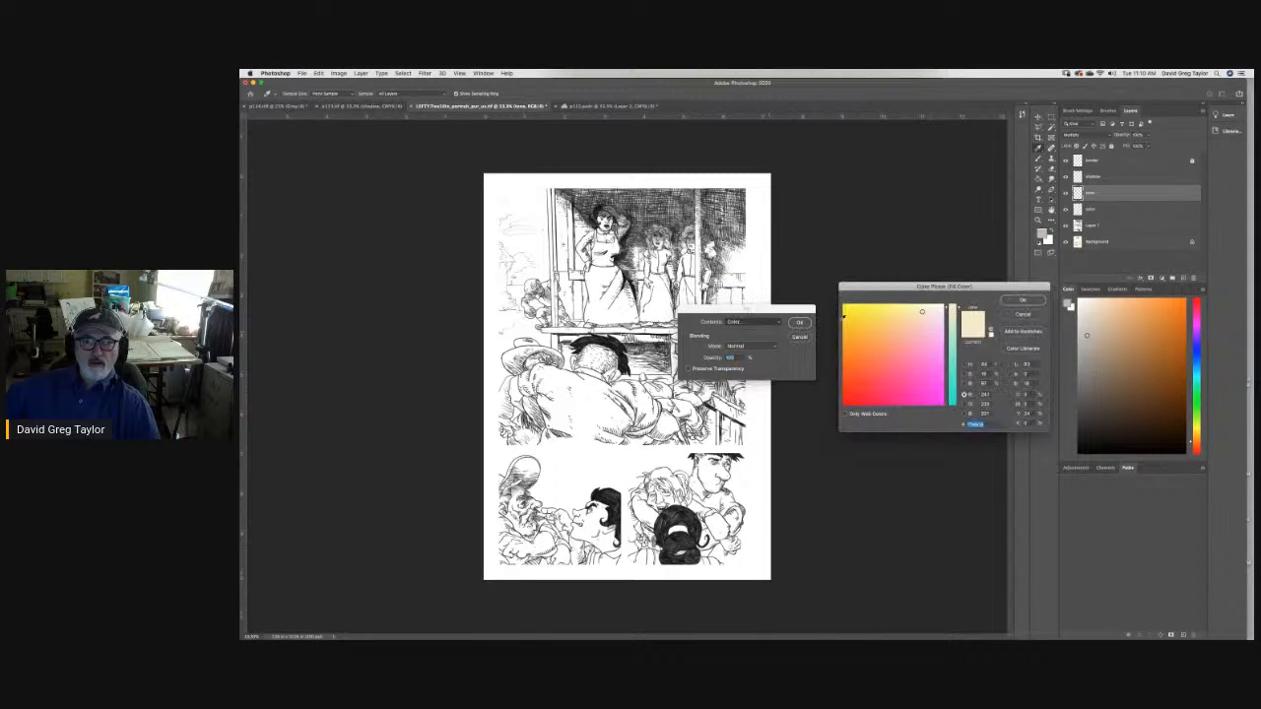
pyautogui.click(1012, 302)
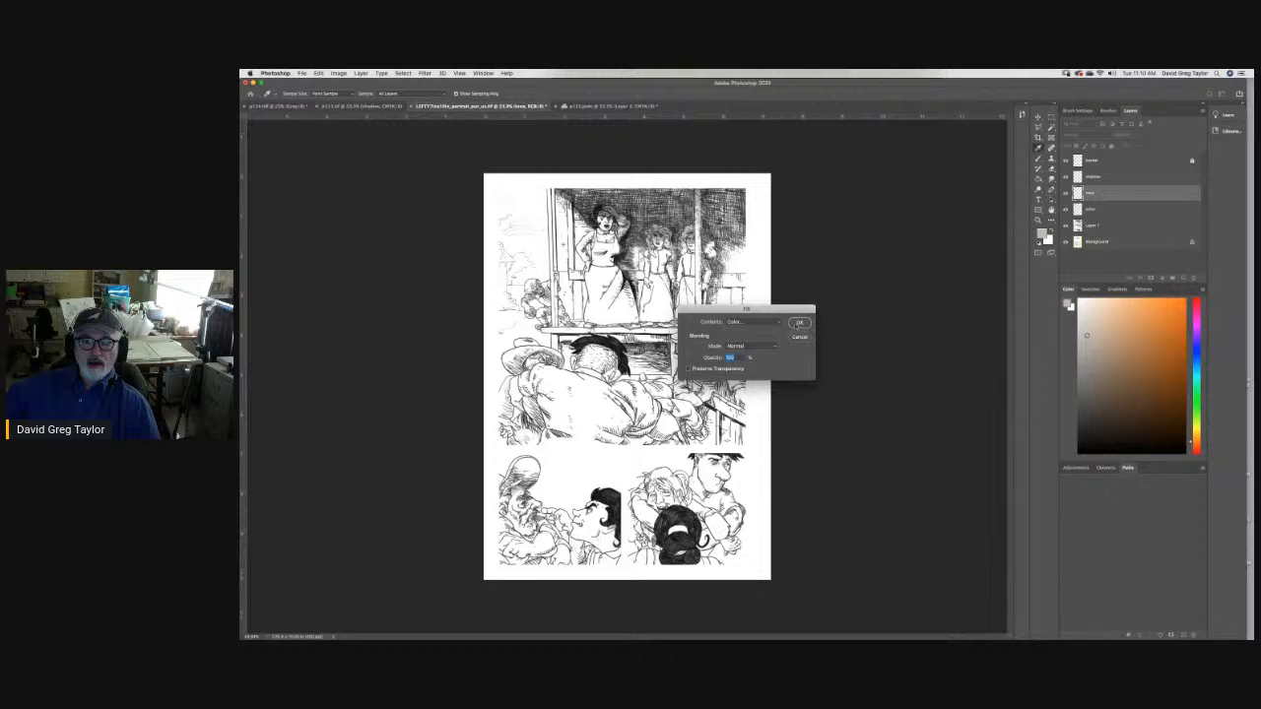
pyautogui.click(798, 323)
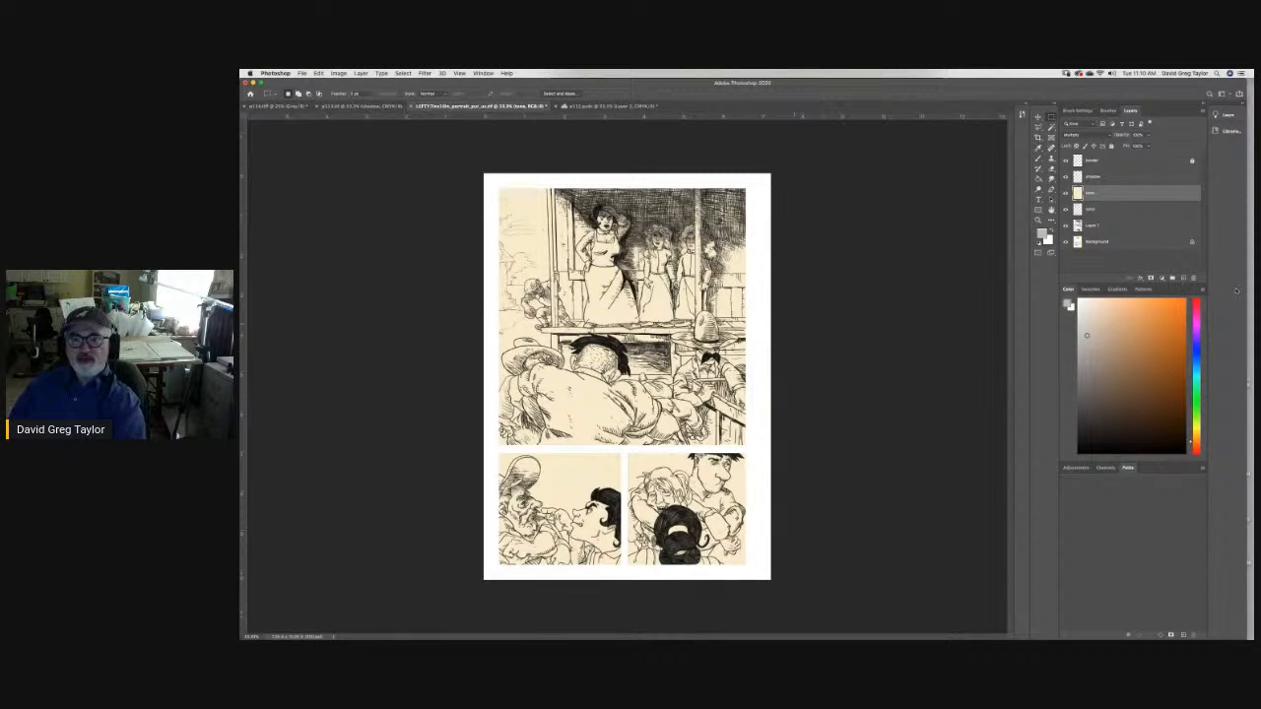
# Lighten the cream tone on the women's dresses and the porch edge with the Dodge tool set to Highlights.
pyautogui.click(1036, 188)
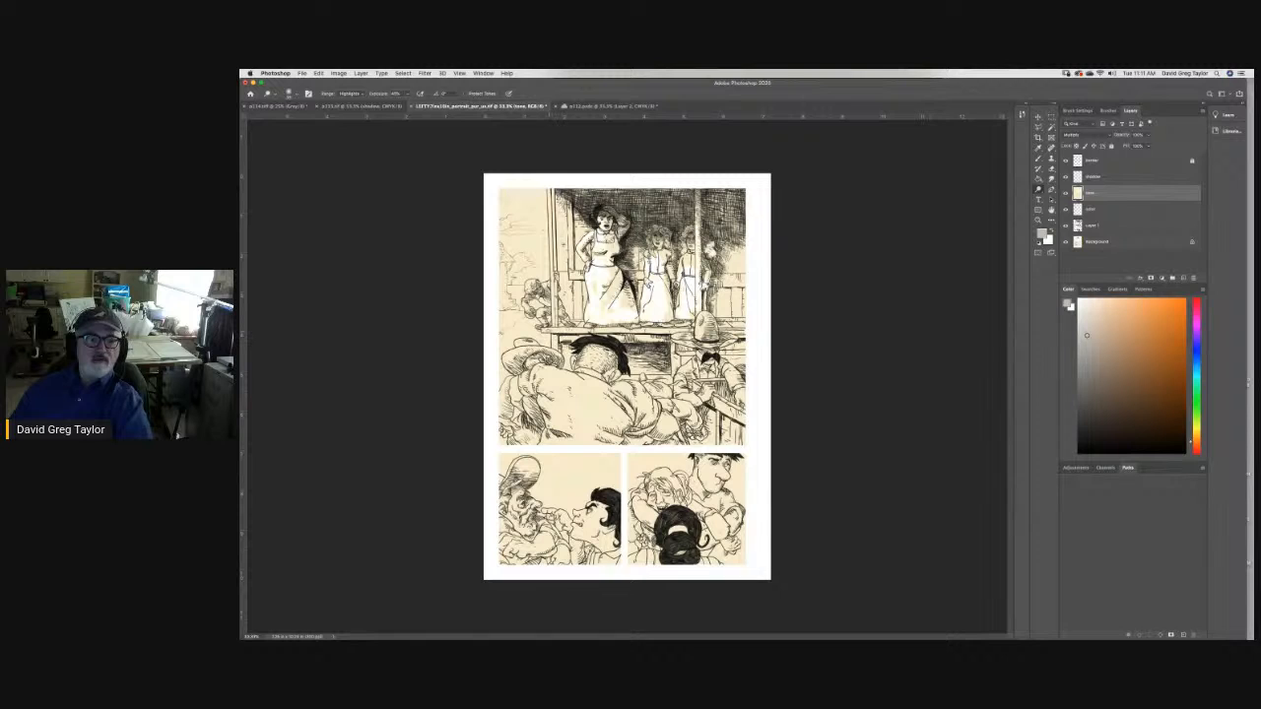
pyautogui.moveTo(595, 331); pyautogui.dragTo(693, 330)
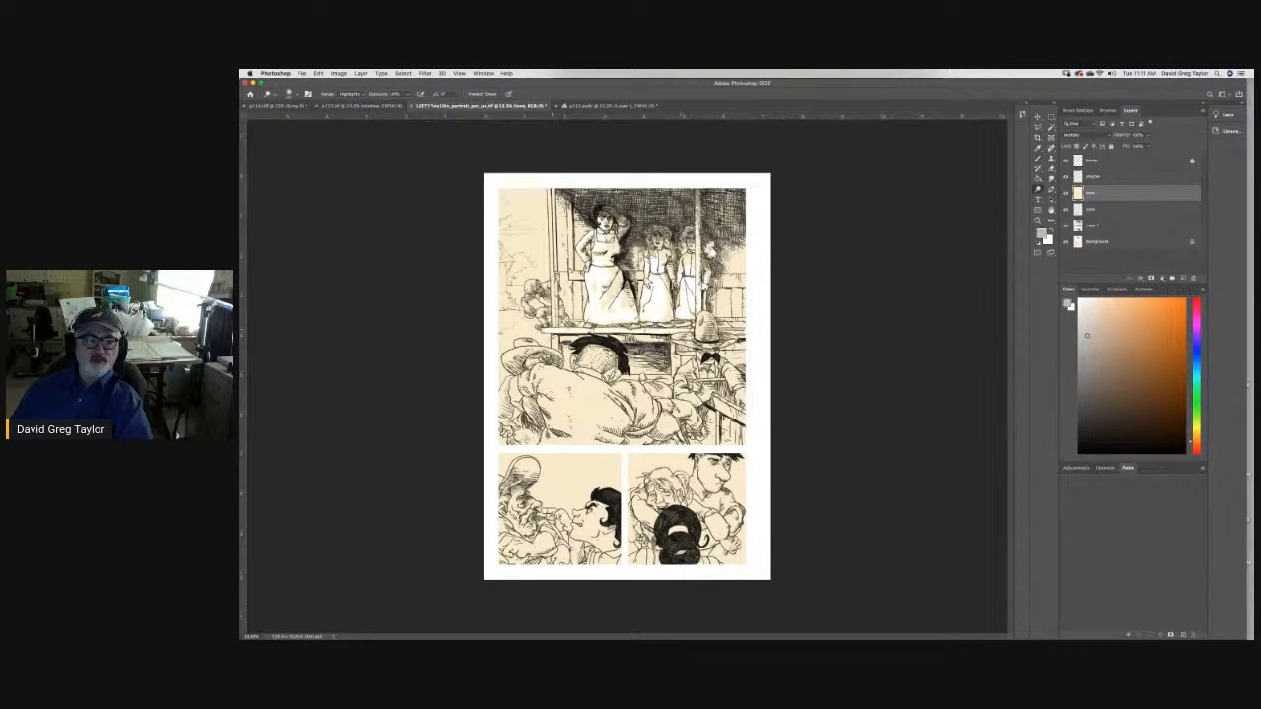
pyautogui.moveTo(553, 342); pyautogui.dragTo(670, 338)
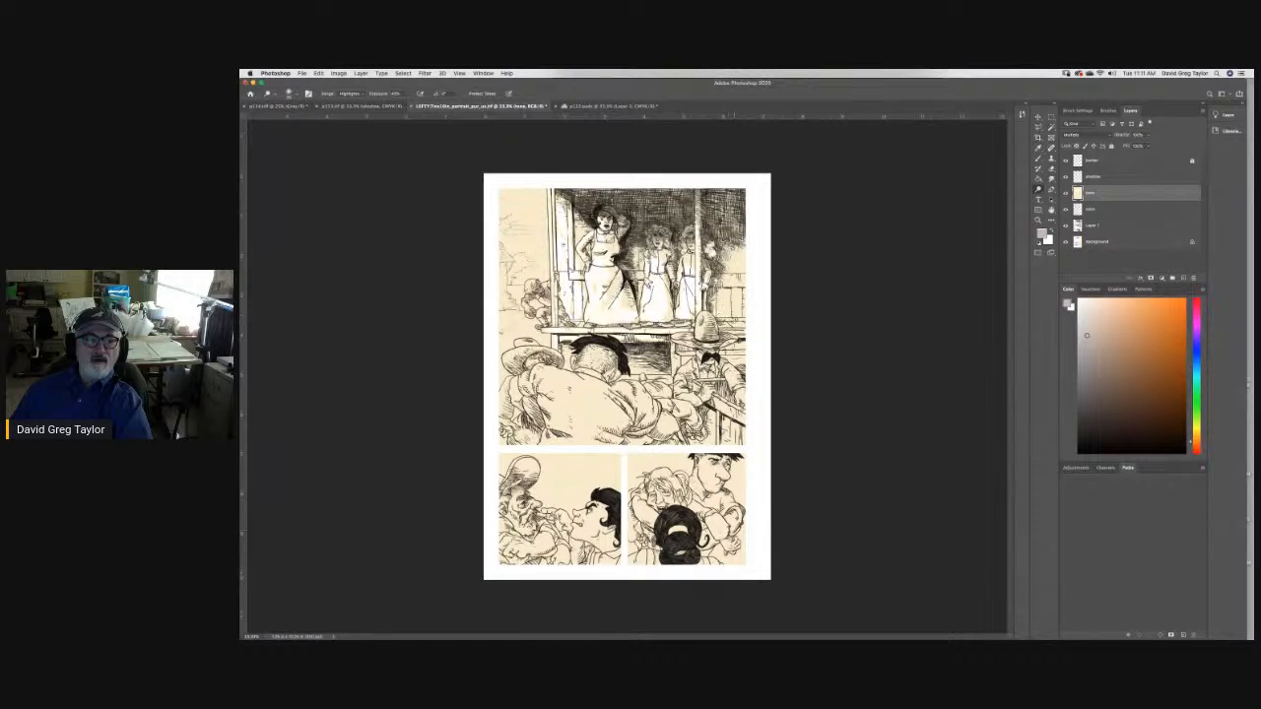
# Dodge highlights into the tone layer on the foreground men's hats, faces and shirts and the small figures beside the porch.
pyautogui.moveTo(702, 328); pyautogui.dragTo(704, 325)
pyautogui.moveTo(701, 359); pyautogui.dragTo(697, 370)
pyautogui.moveTo(591, 355)
pyautogui.mouseDown()
pyautogui.moveTo(578, 363)
pyautogui.moveTo(595, 361)
pyautogui.moveTo(593, 377)
pyautogui.moveTo(538, 369)
pyautogui.moveTo(551, 383)
pyautogui.moveTo(543, 390)
pyautogui.moveTo(605, 390)
pyautogui.moveTo(532, 382)
pyautogui.moveTo(514, 400)
pyautogui.moveTo(529, 403)
pyautogui.mouseUp()
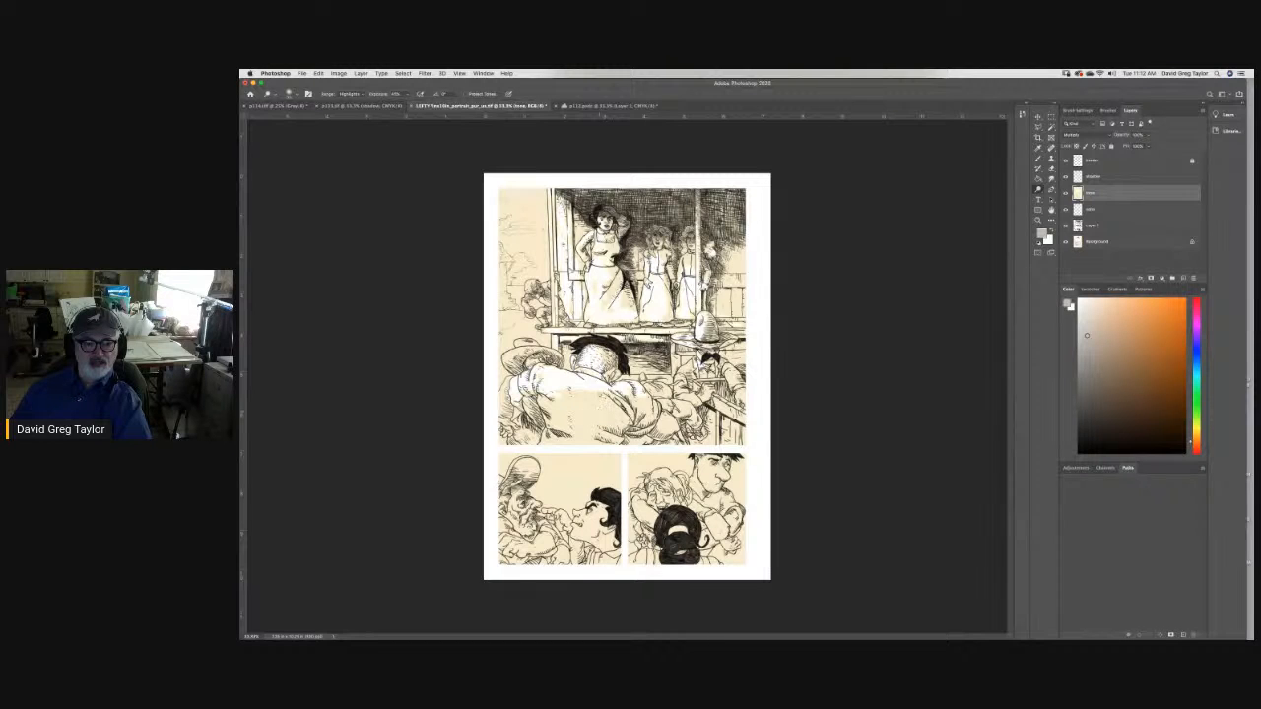
pyautogui.moveTo(618, 413)
pyautogui.mouseDown()
pyautogui.moveTo(603, 419)
pyautogui.moveTo(558, 394)
pyautogui.moveTo(592, 404)
pyautogui.mouseUp()
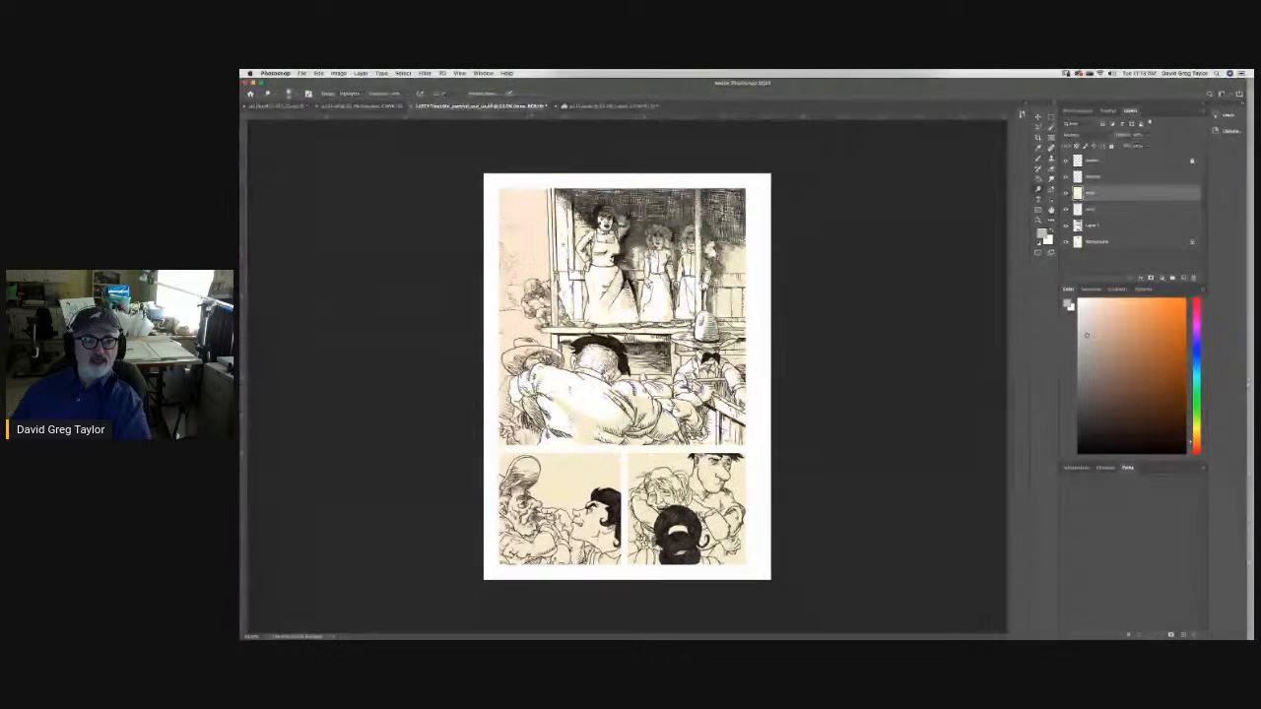
pyautogui.moveTo(515, 368)
pyautogui.mouseDown()
pyautogui.moveTo(506, 357)
pyautogui.moveTo(552, 353)
pyautogui.moveTo(517, 343)
pyautogui.moveTo(497, 405)
pyautogui.moveTo(509, 429)
pyautogui.mouseUp()
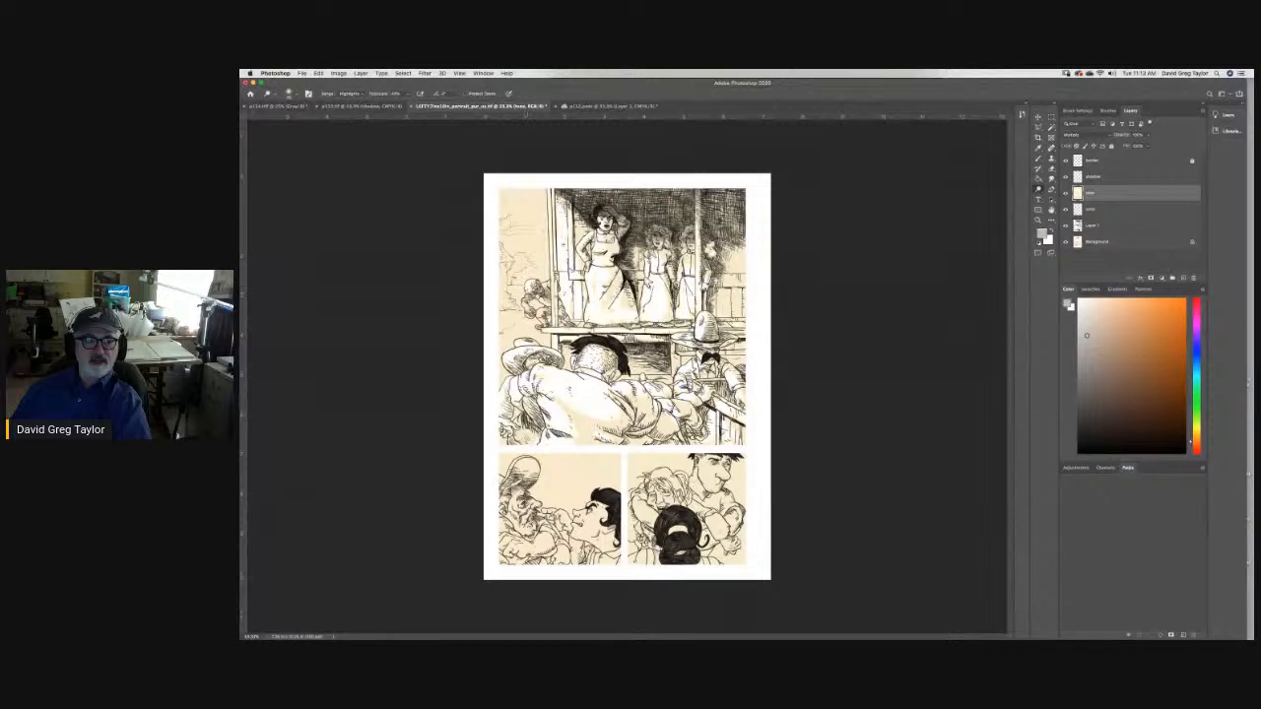
pyautogui.moveTo(525, 310); pyautogui.dragTo(531, 312)
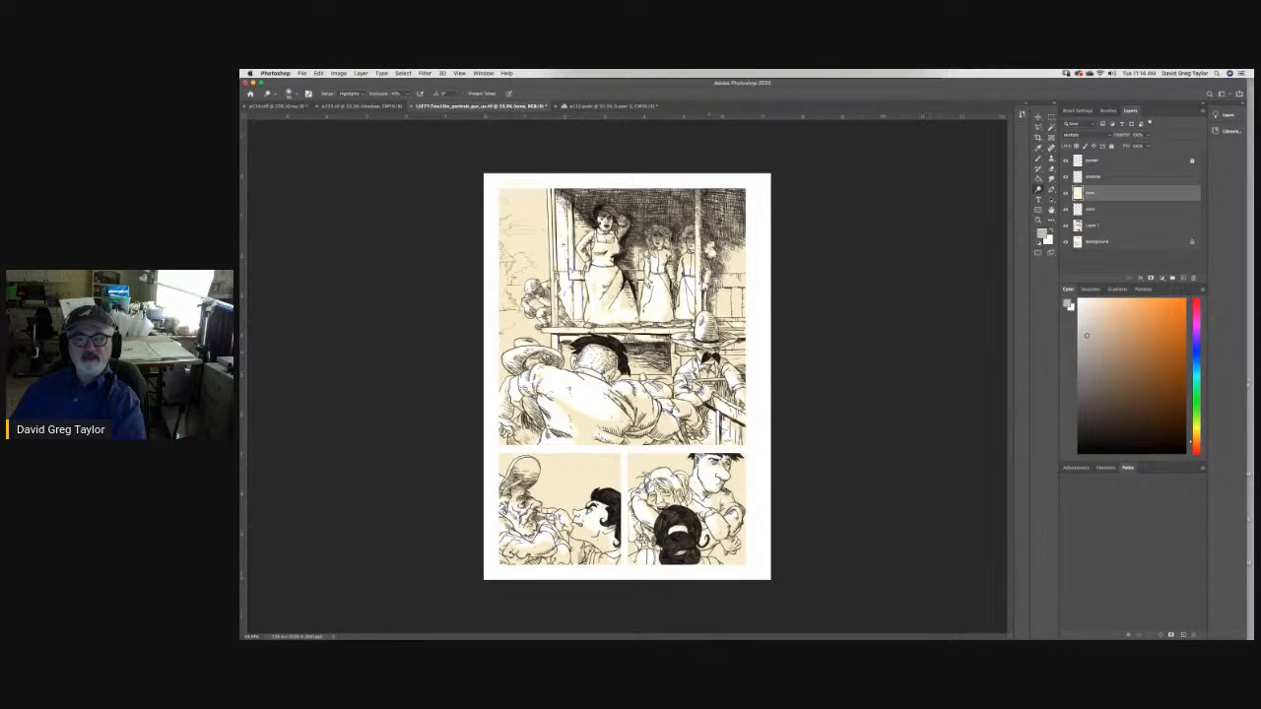
# Darken the characters' black hair on Layer 1 with the Burn tool set to Shadows, in the lower panels and the large panel.
pyautogui.click(1131, 225)
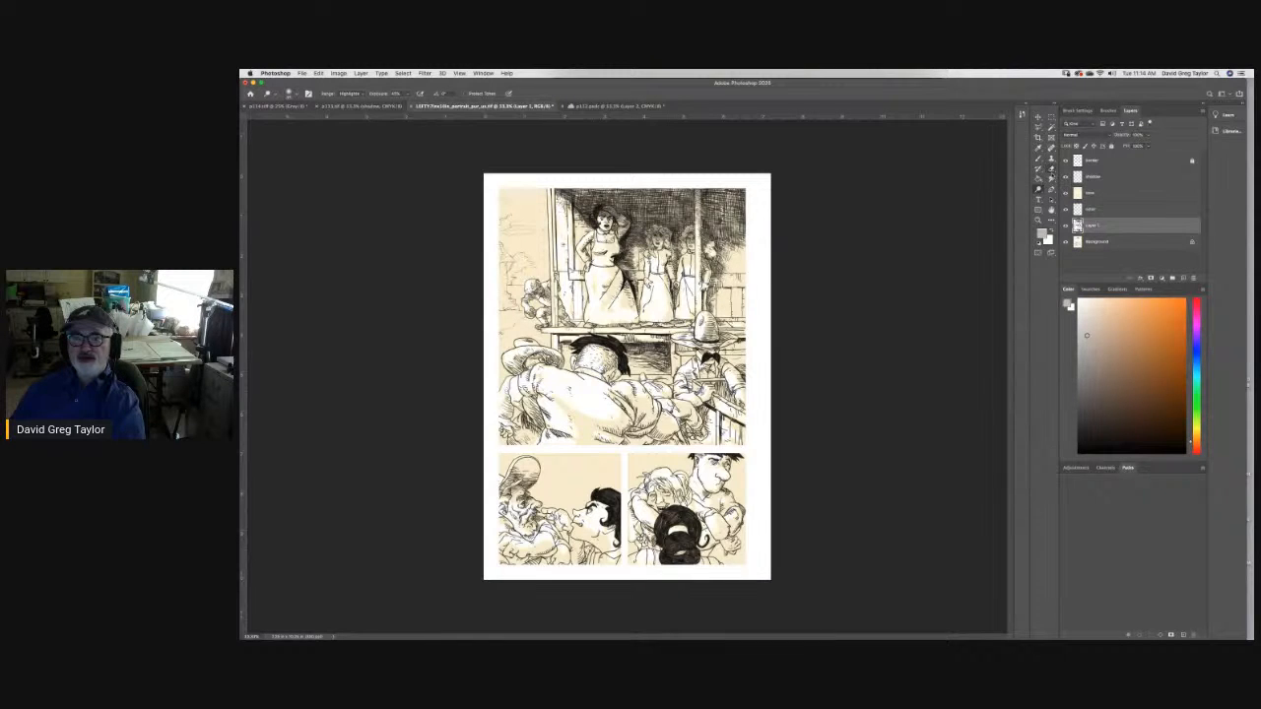
pyautogui.click(1037, 189)
pyautogui.click(1048, 188)
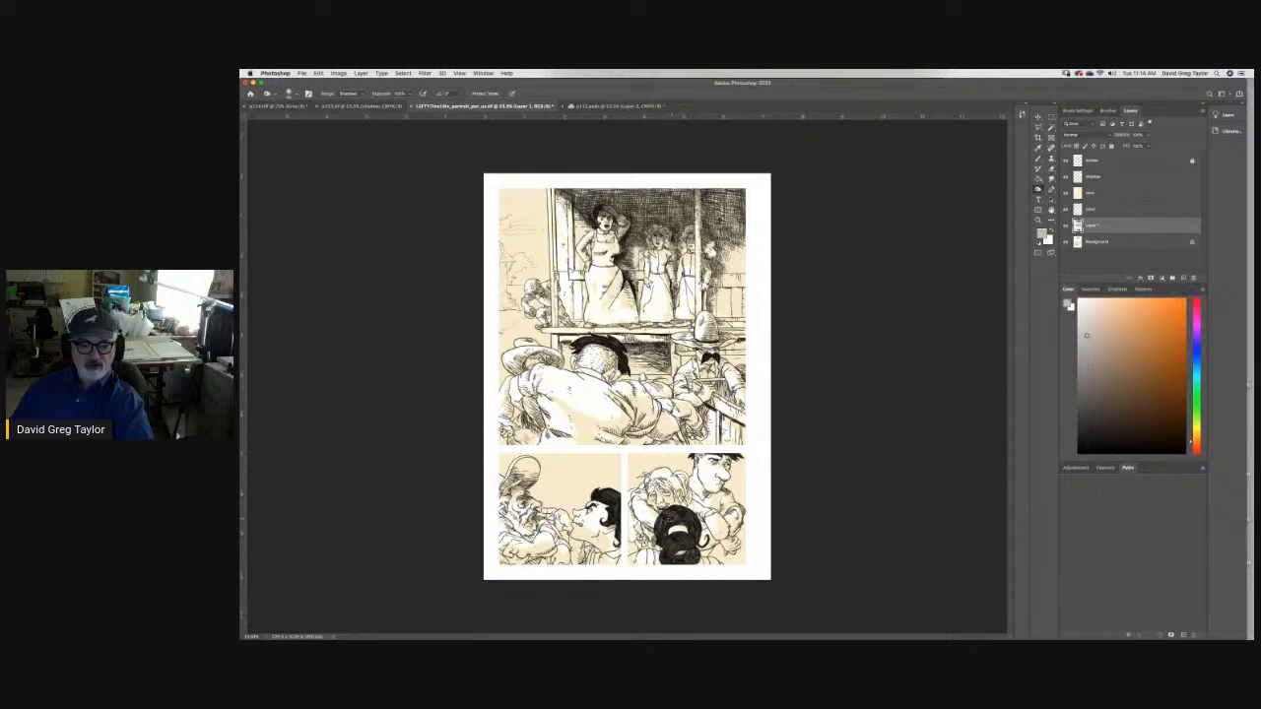
pyautogui.moveTo(670, 520)
pyautogui.mouseDown()
pyautogui.moveTo(661, 542)
pyautogui.moveTo(686, 514)
pyautogui.moveTo(694, 539)
pyautogui.moveTo(666, 544)
pyautogui.moveTo(664, 557)
pyautogui.moveTo(694, 554)
pyautogui.mouseUp()
pyautogui.moveTo(724, 451); pyautogui.dragTo(717, 452)
pyautogui.moveTo(611, 502)
pyautogui.mouseDown()
pyautogui.moveTo(608, 492)
pyautogui.moveTo(609, 511)
pyautogui.mouseUp()
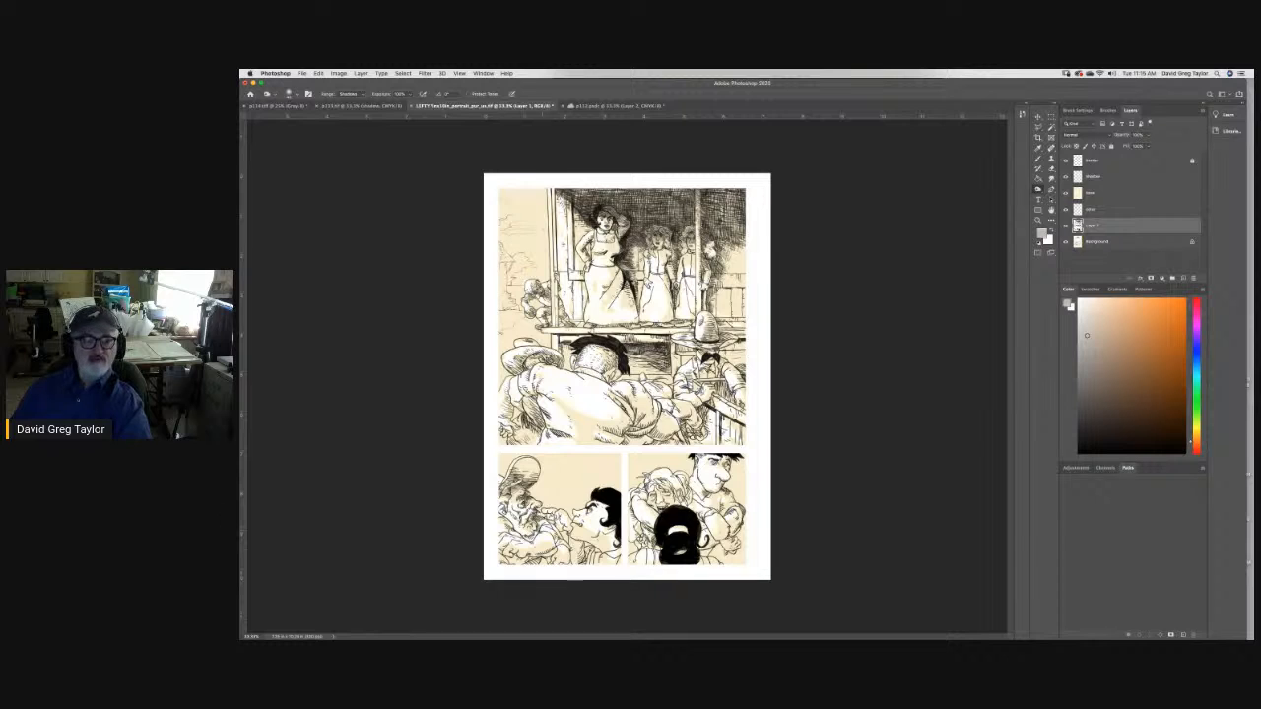
pyautogui.moveTo(579, 340)
pyautogui.mouseDown()
pyautogui.moveTo(613, 341)
pyautogui.moveTo(625, 361)
pyautogui.mouseUp()
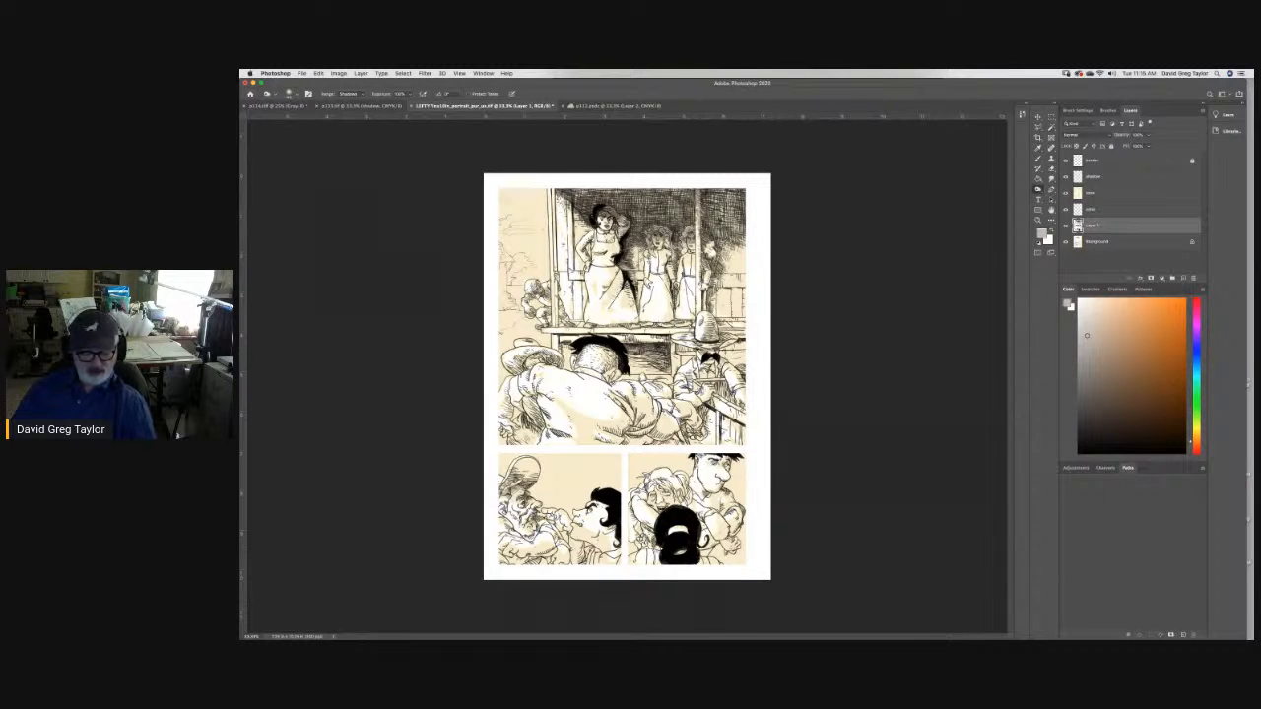
# Try to save the page as a TIFF with no image compression, interleaved pixel order and RLE layer compression.
pyautogui.press('super+s')
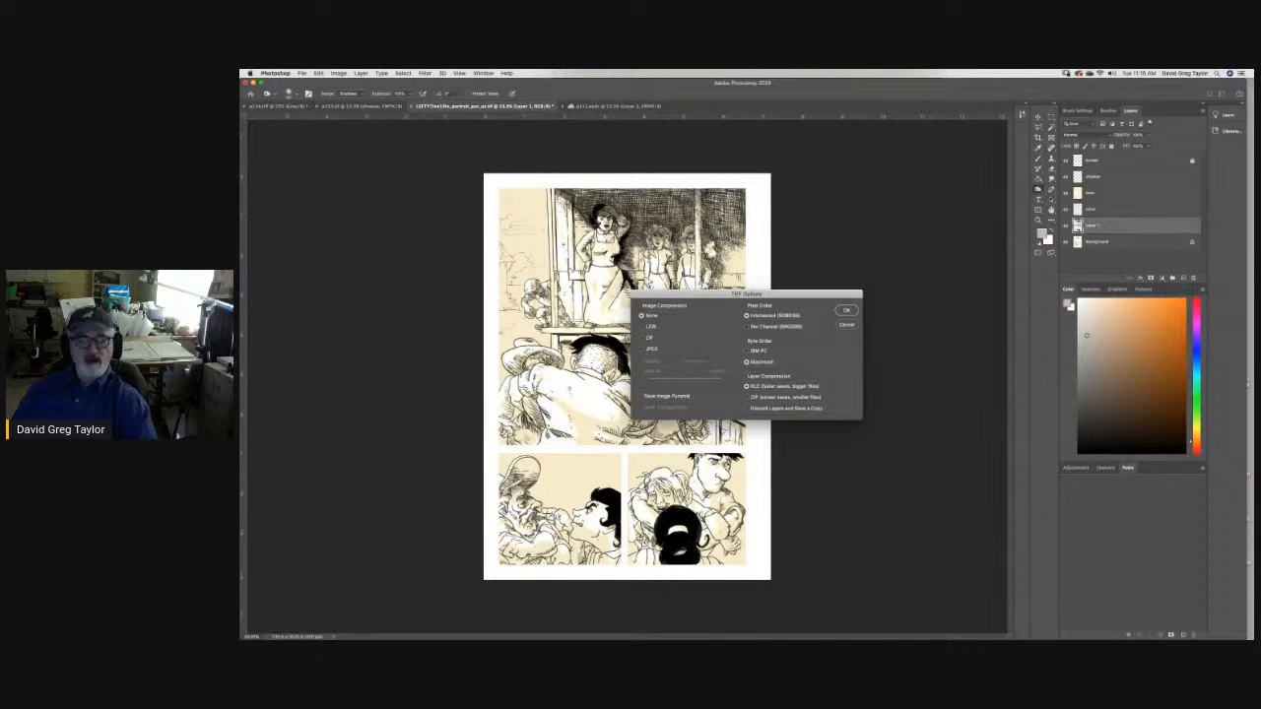
pyautogui.click(847, 311)
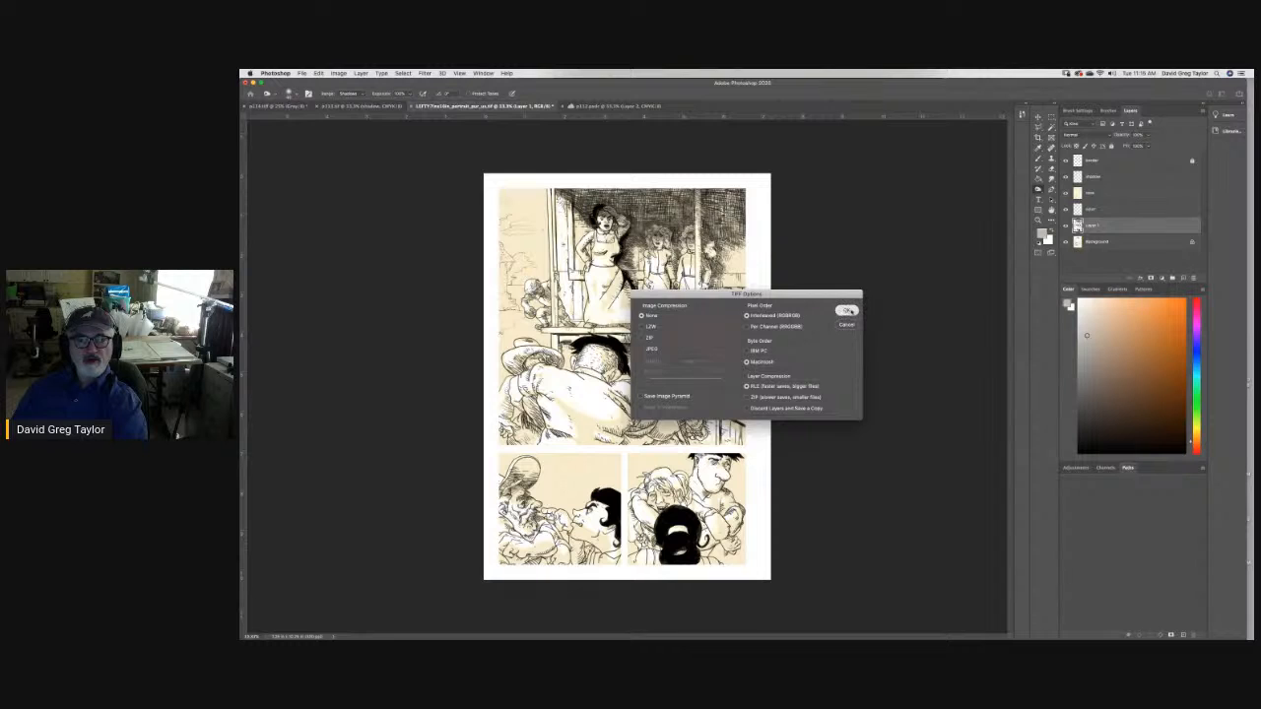
pyautogui.click(814, 254)
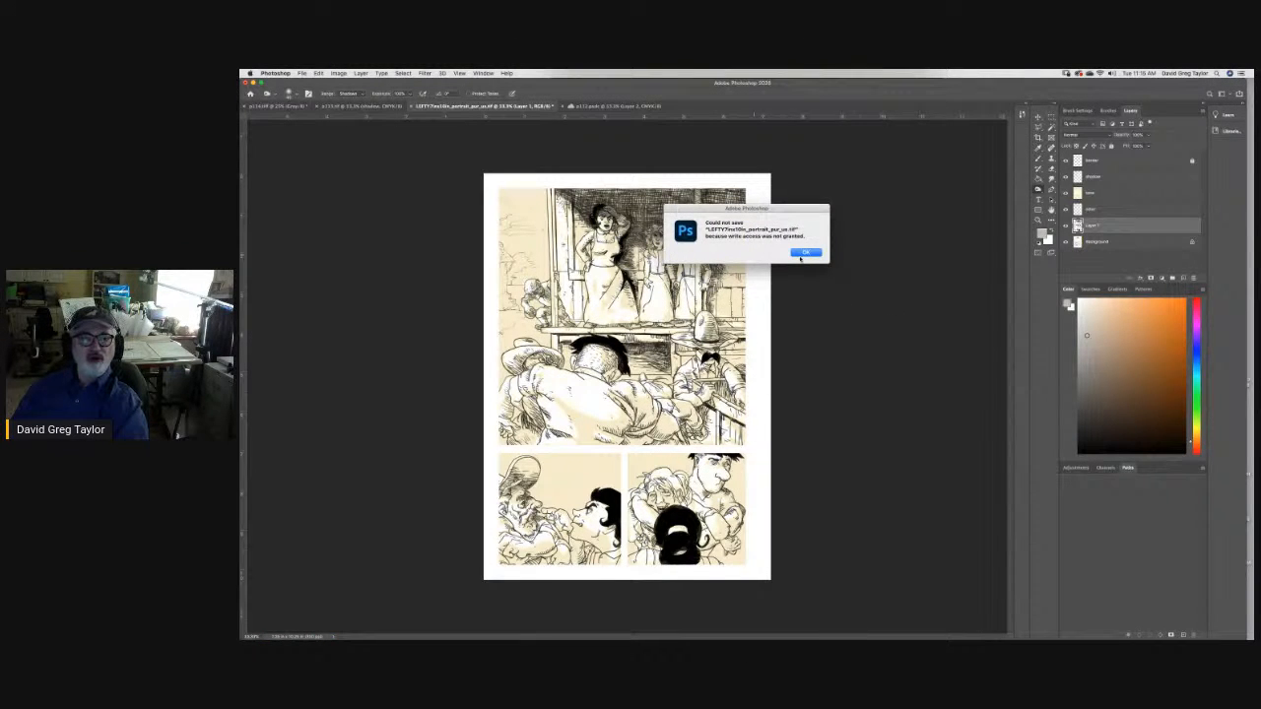
pyautogui.click(803, 254)
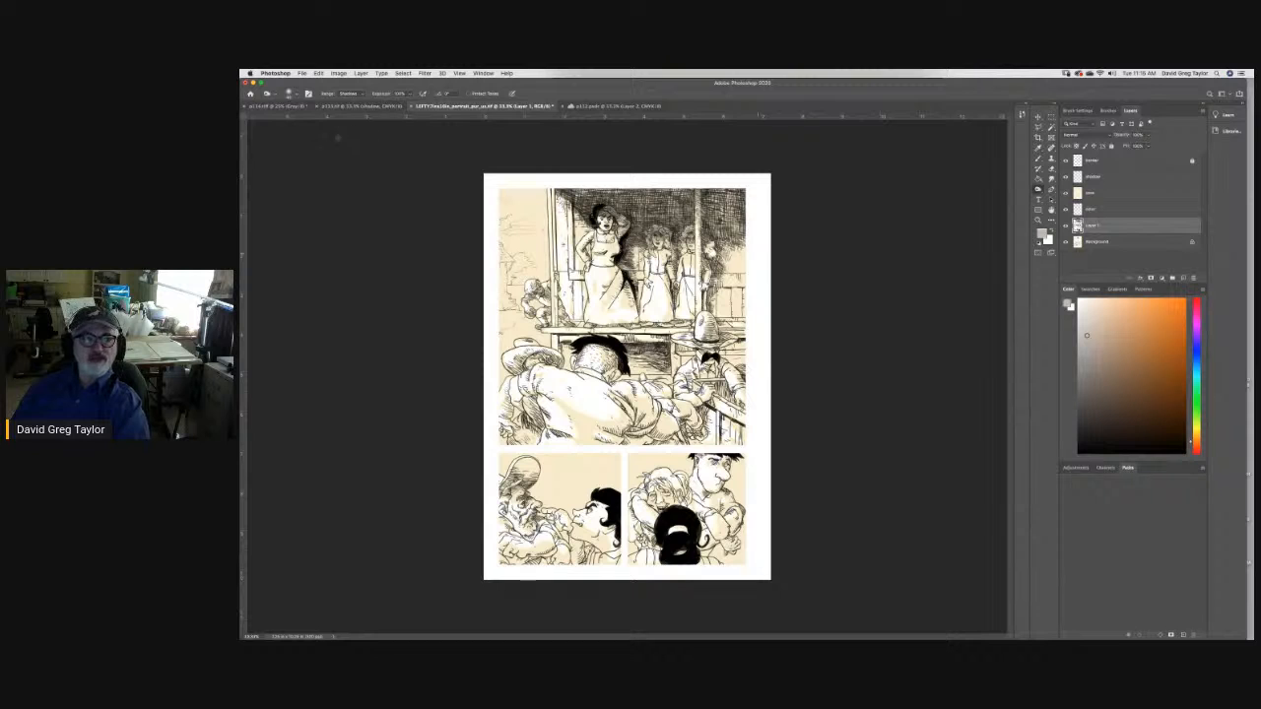
# Save the page as a cloud document named p114, and save it again with the tone layer selected.
pyautogui.click(309, 76)
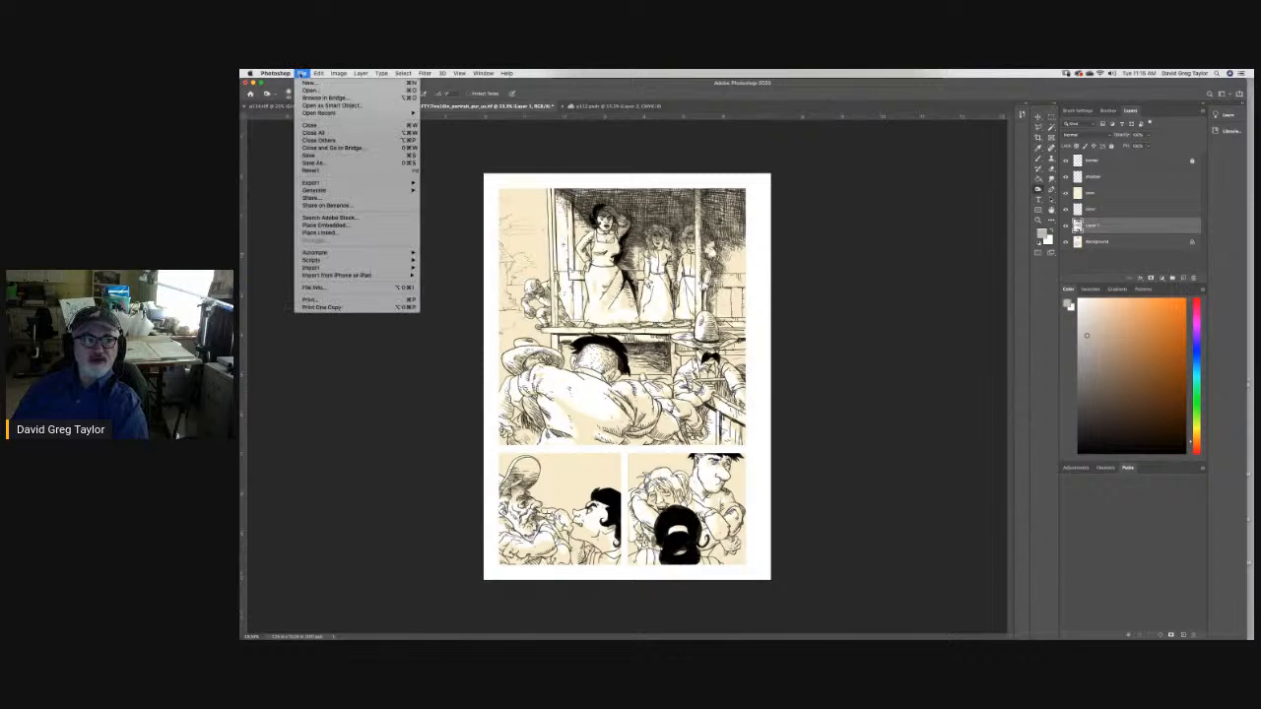
pyautogui.click(325, 160)
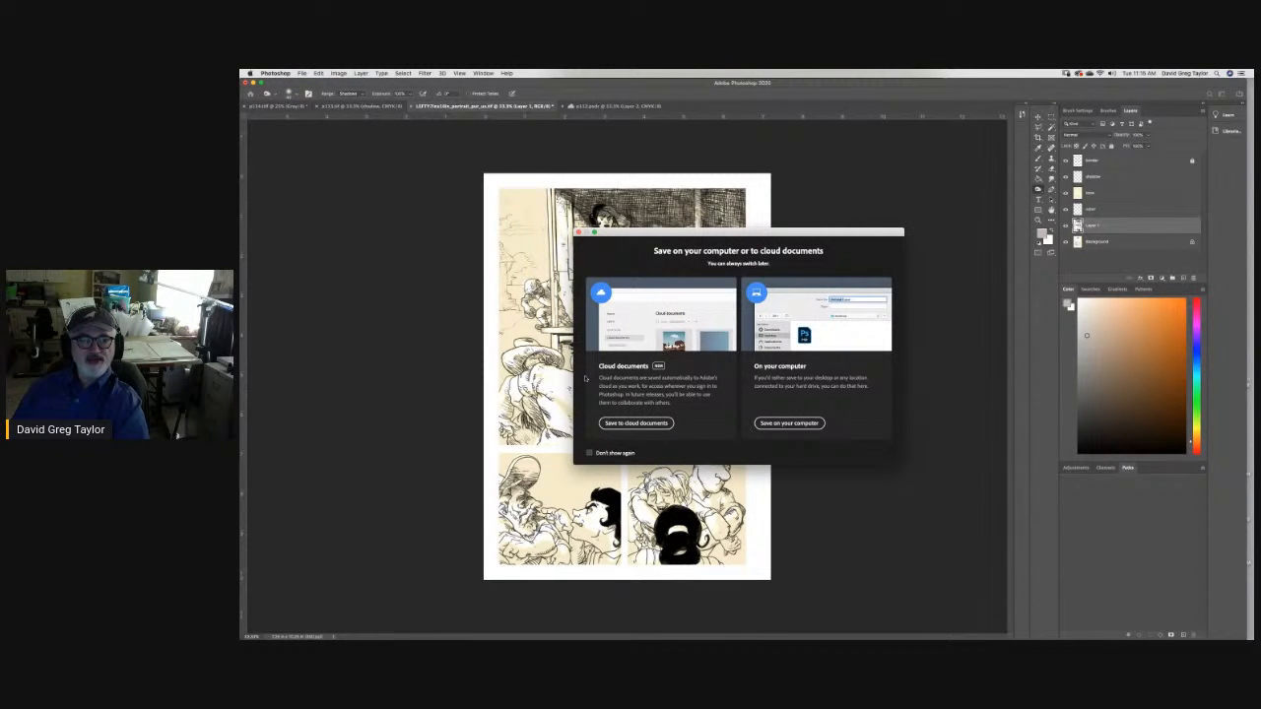
pyautogui.click(636, 423)
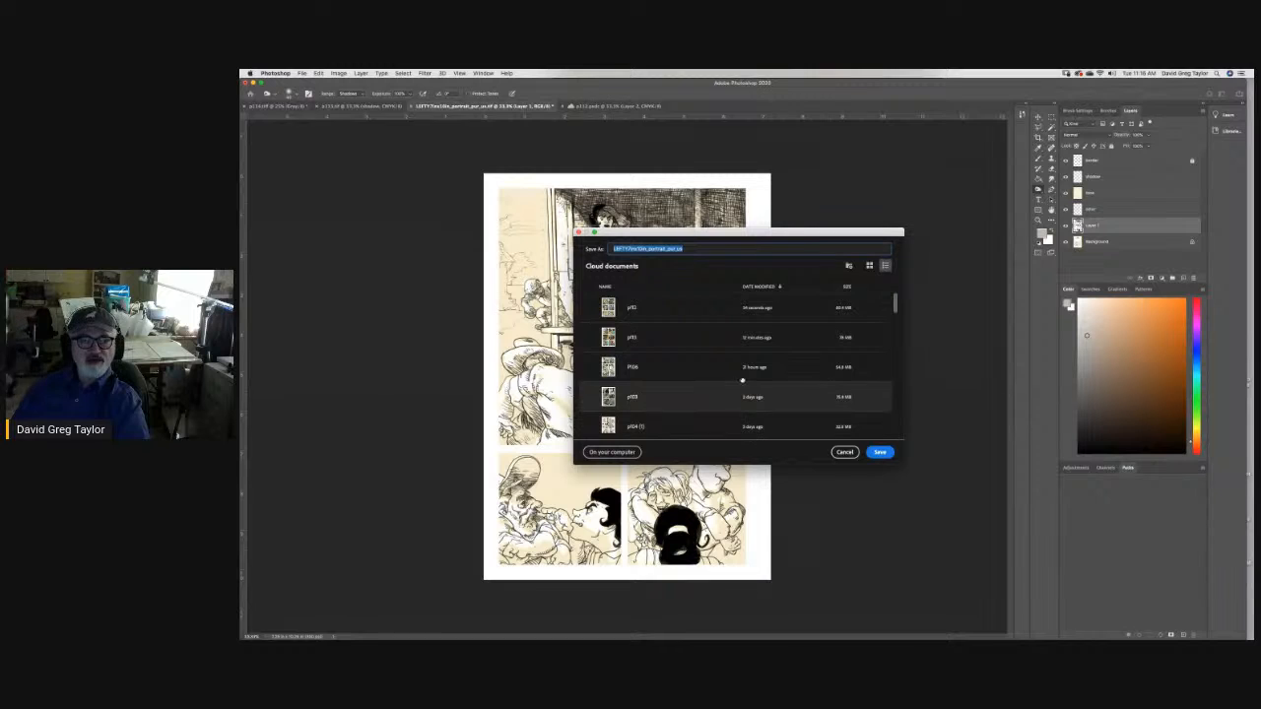
pyautogui.write('p114')
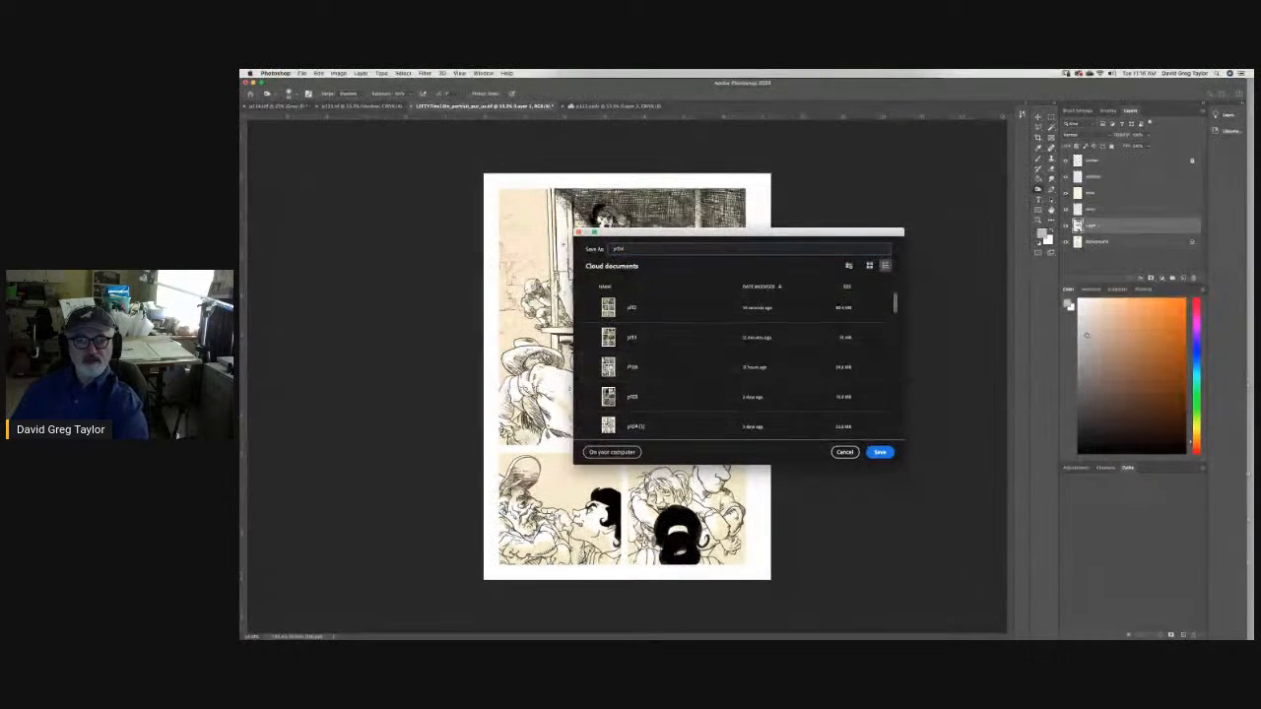
pyautogui.click(881, 452)
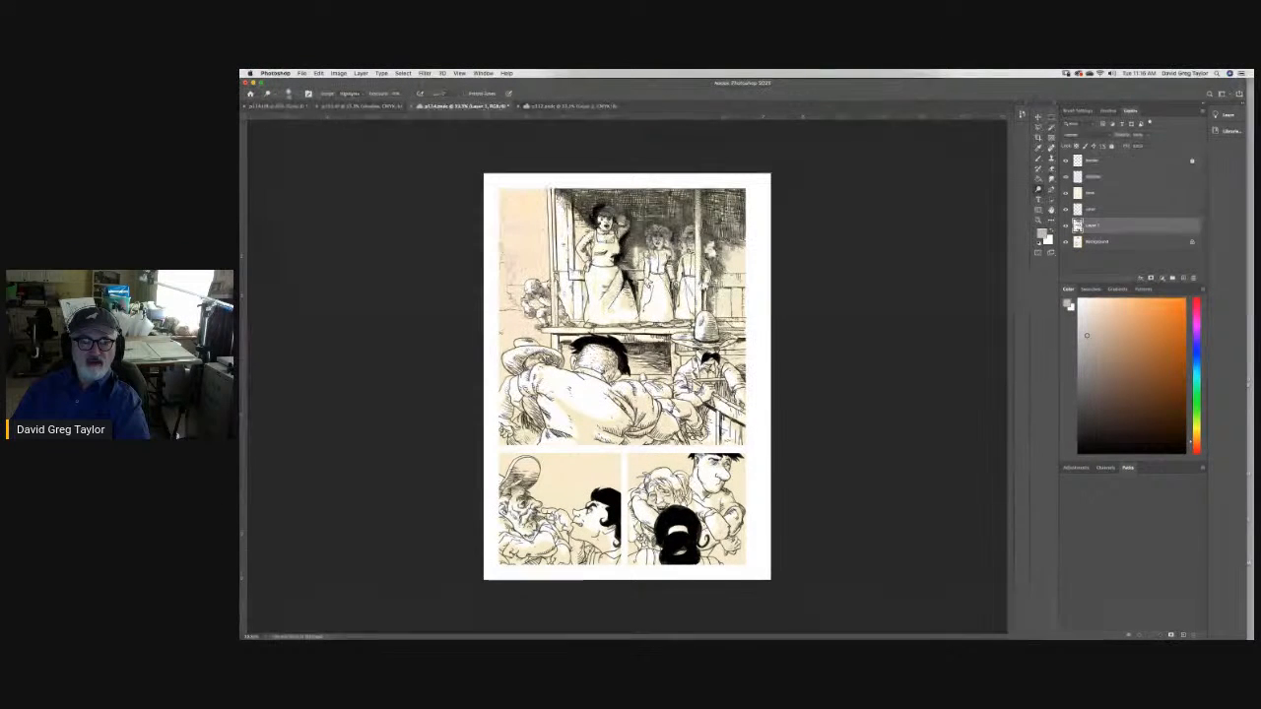
pyautogui.click(1126, 194)
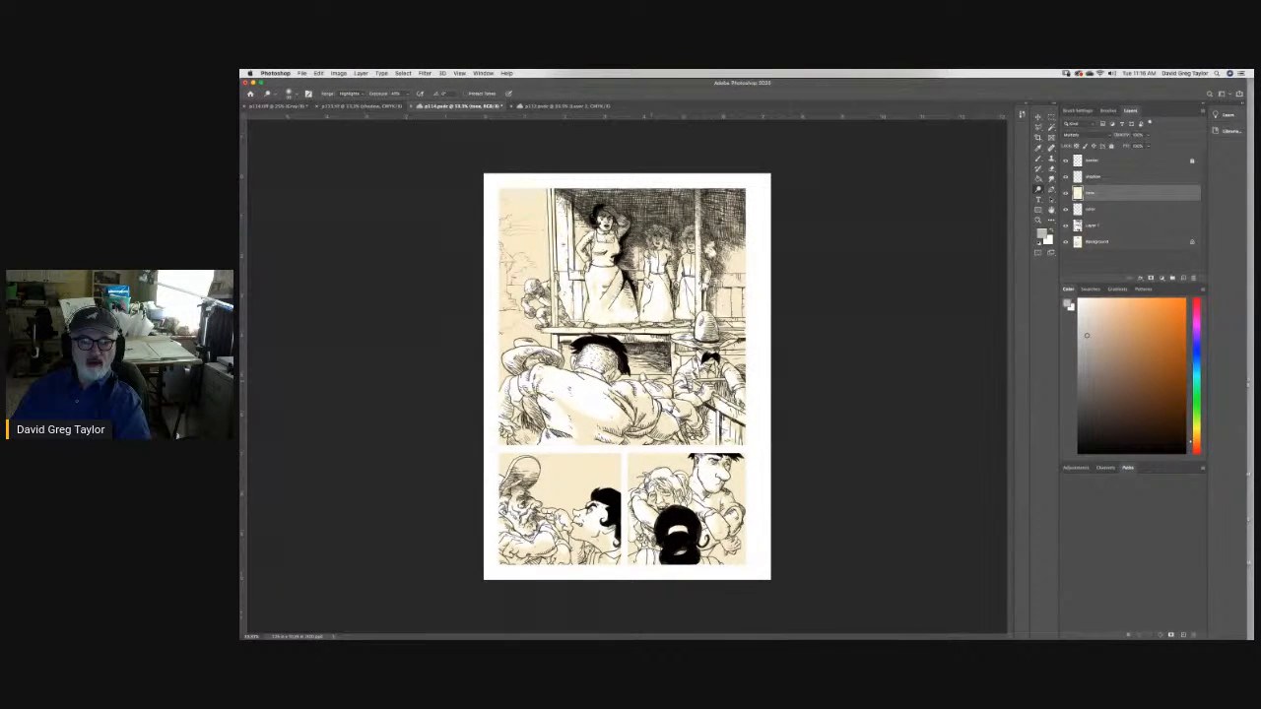
pyautogui.press('super+s')
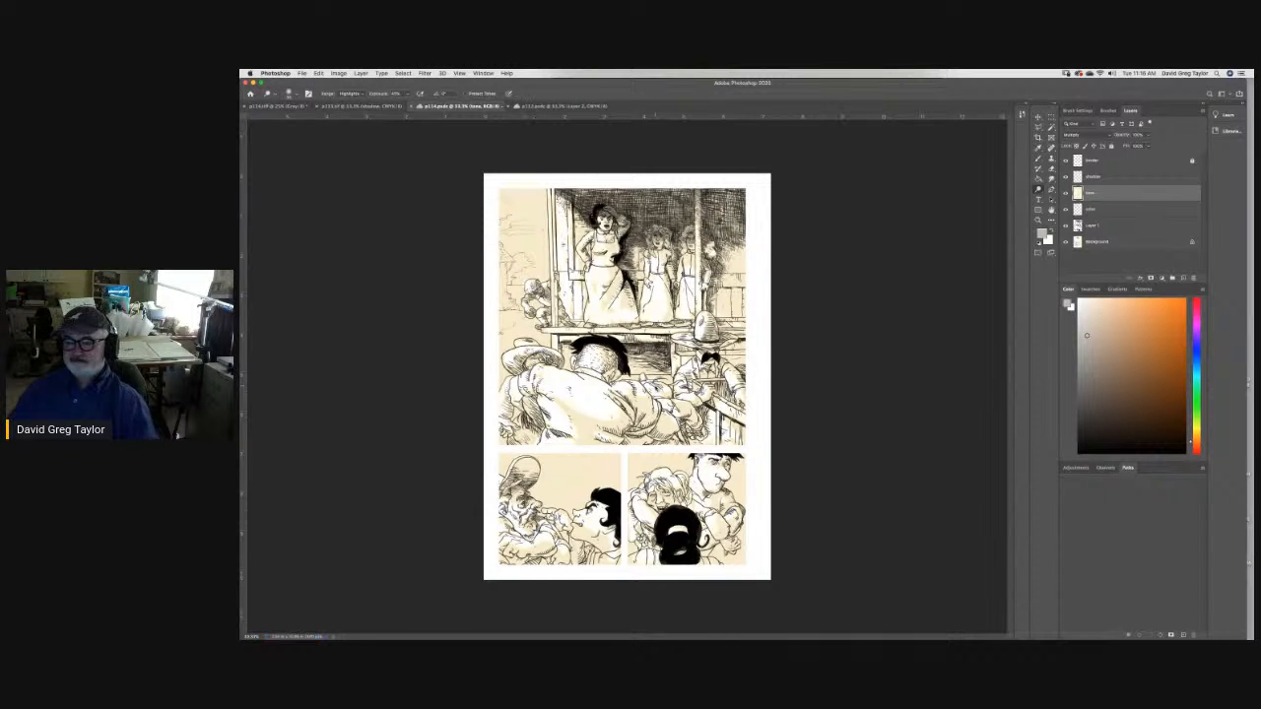
# Switch to Preview.
pyautogui.moveTo(244, 558)
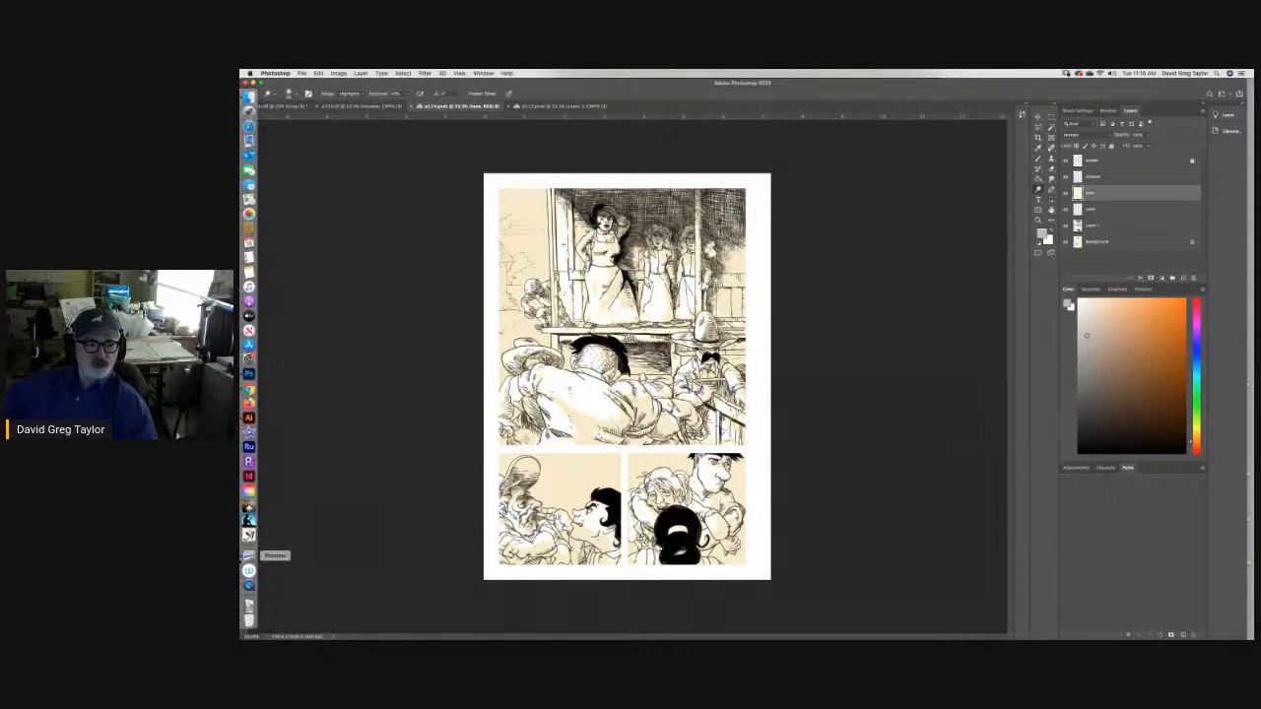
pyautogui.click(248, 556)
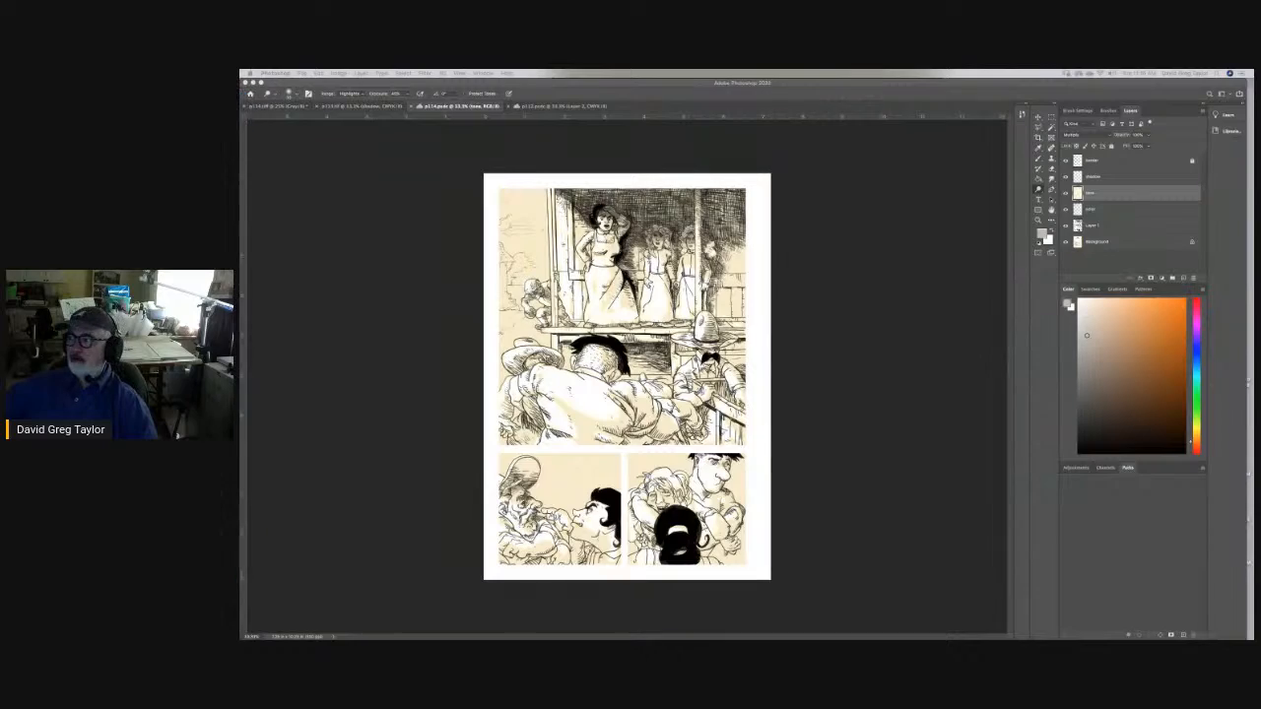